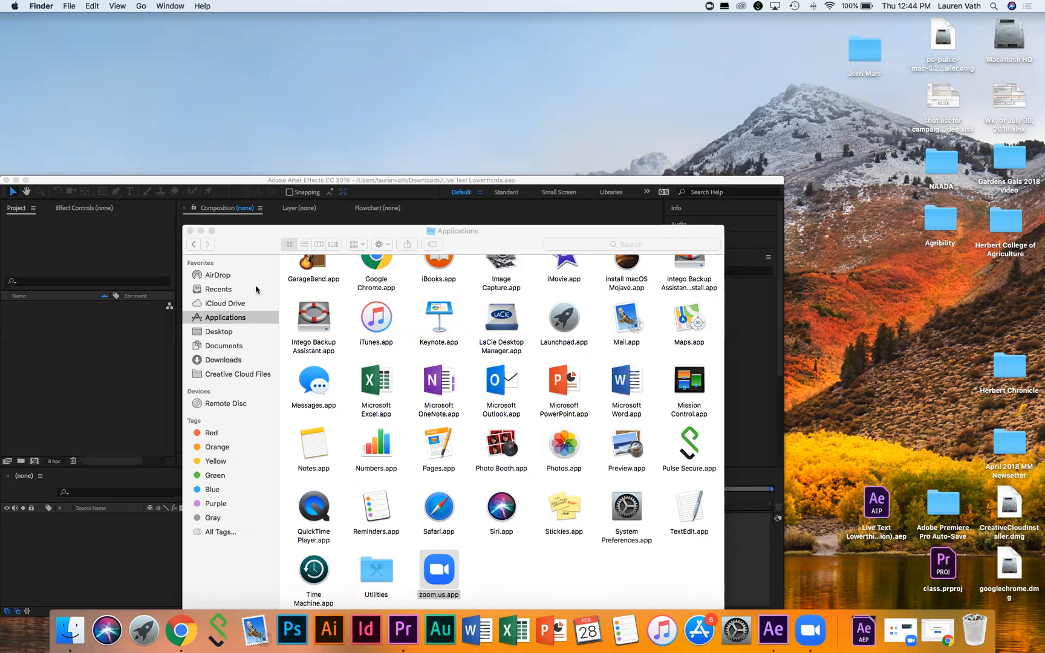
Step: Close the Applications window, accept converting the Live Text Lowerthirds project, and dismiss the missing-file warning
click(190, 231)
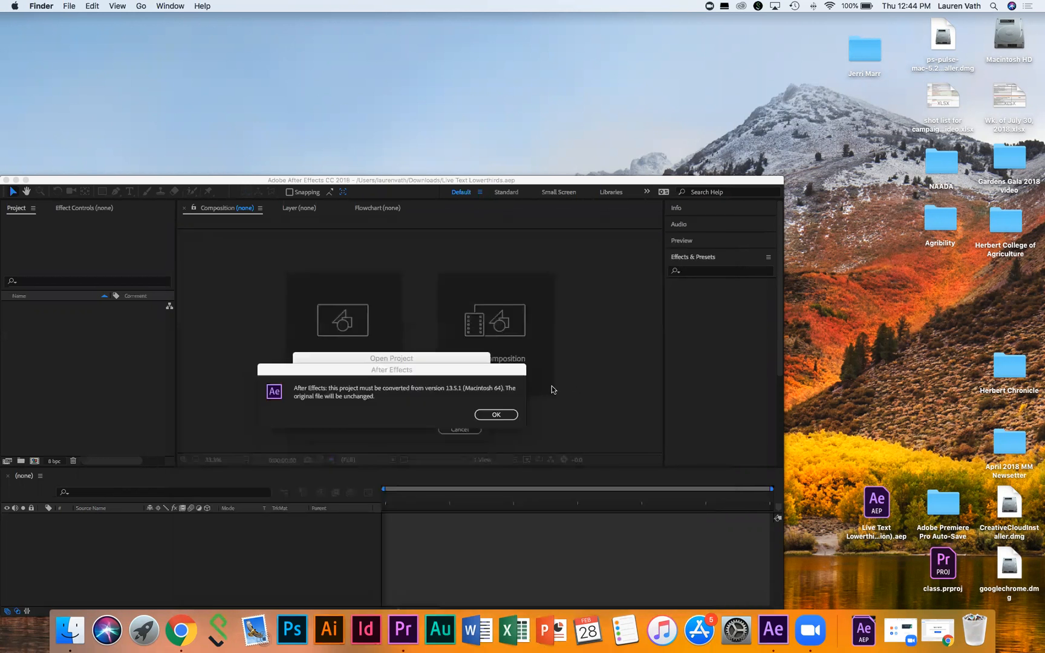
click(497, 414)
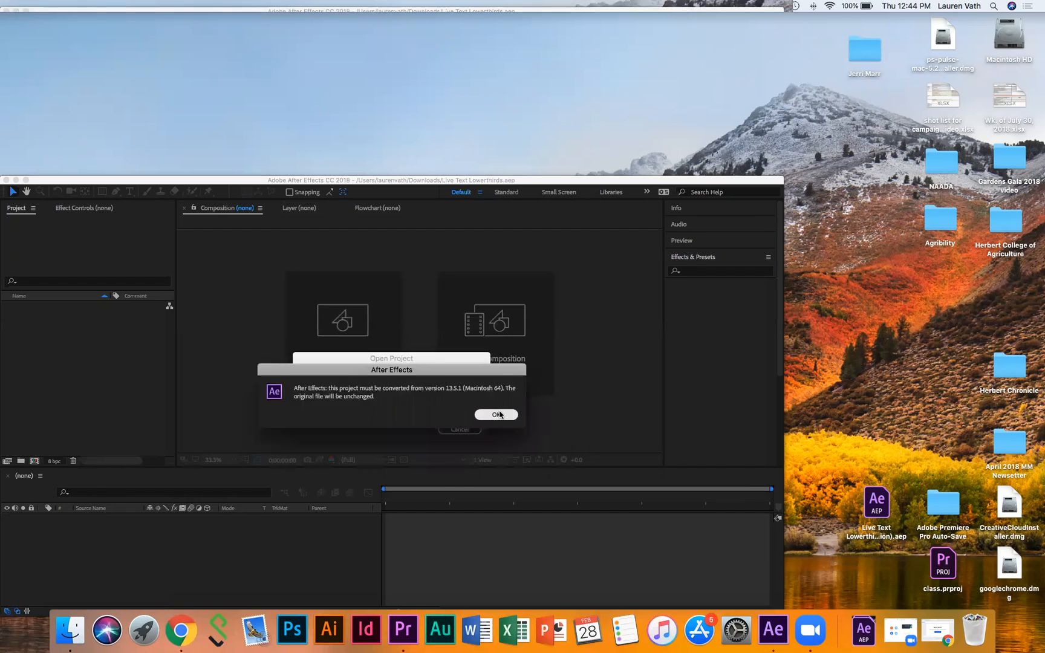
click(497, 414)
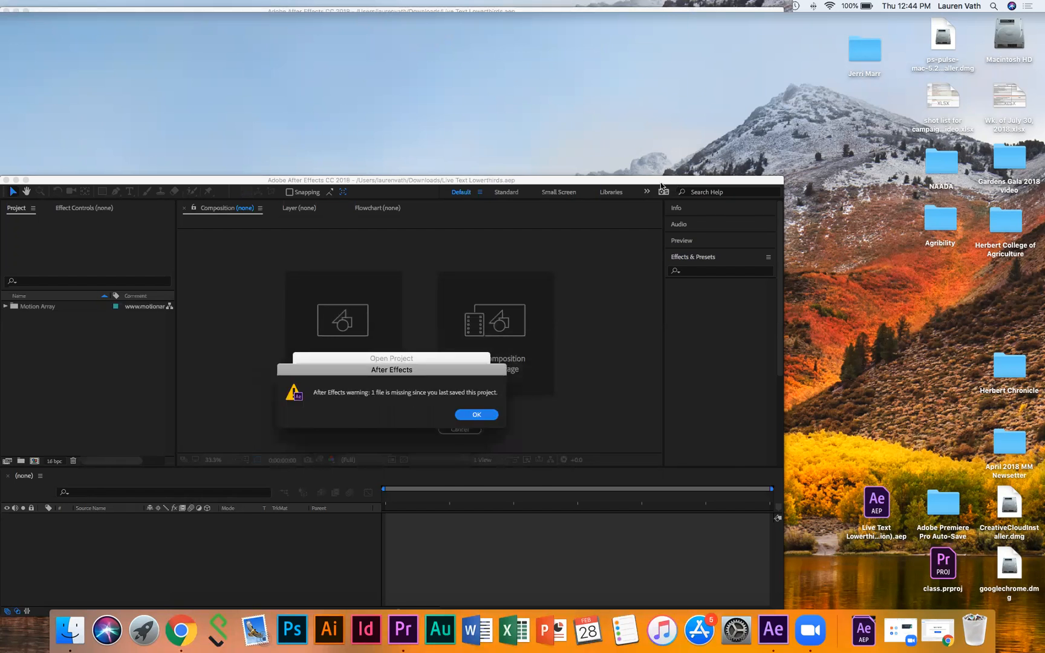
click(468, 415)
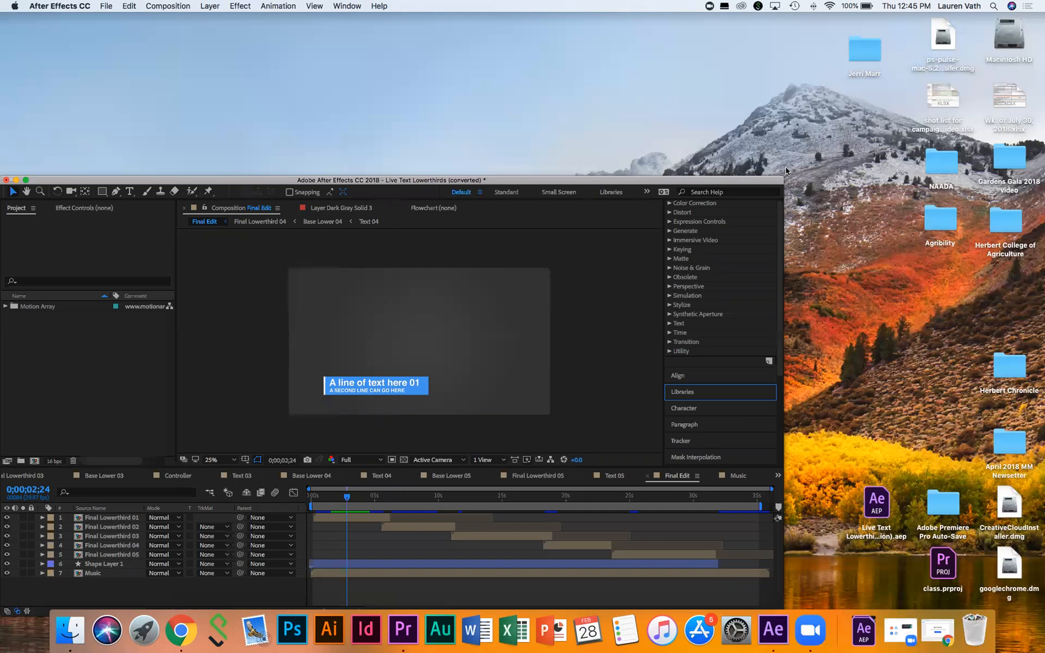
Step: Widen the After Effects window, raise it, and enlarge it to fill most of the screen
drag(779, 179, 824, 142)
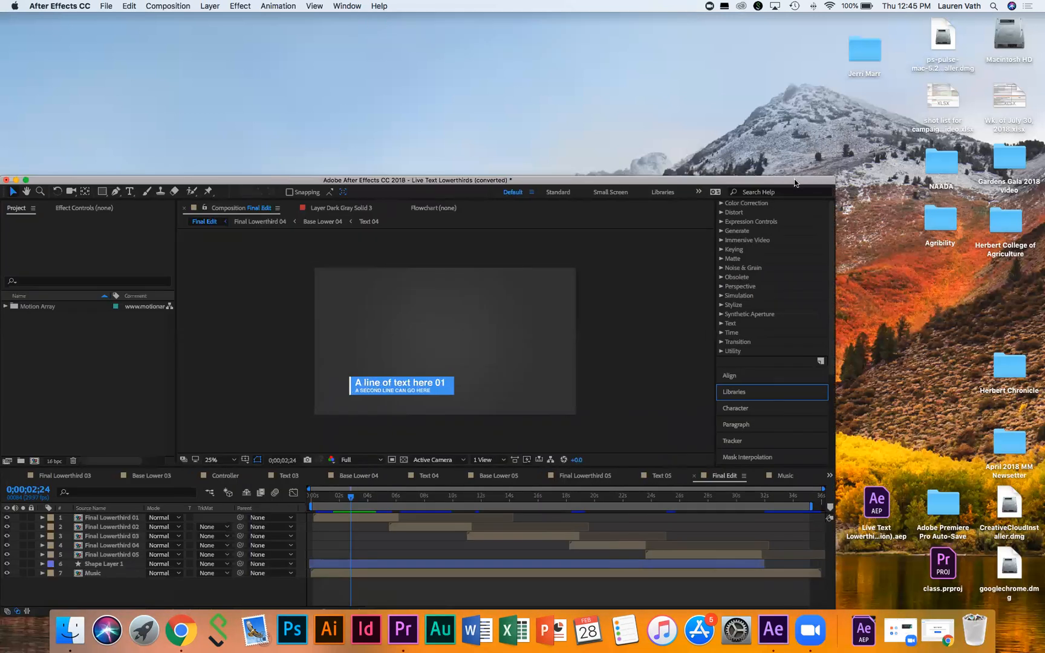
drag(796, 182, 811, 18)
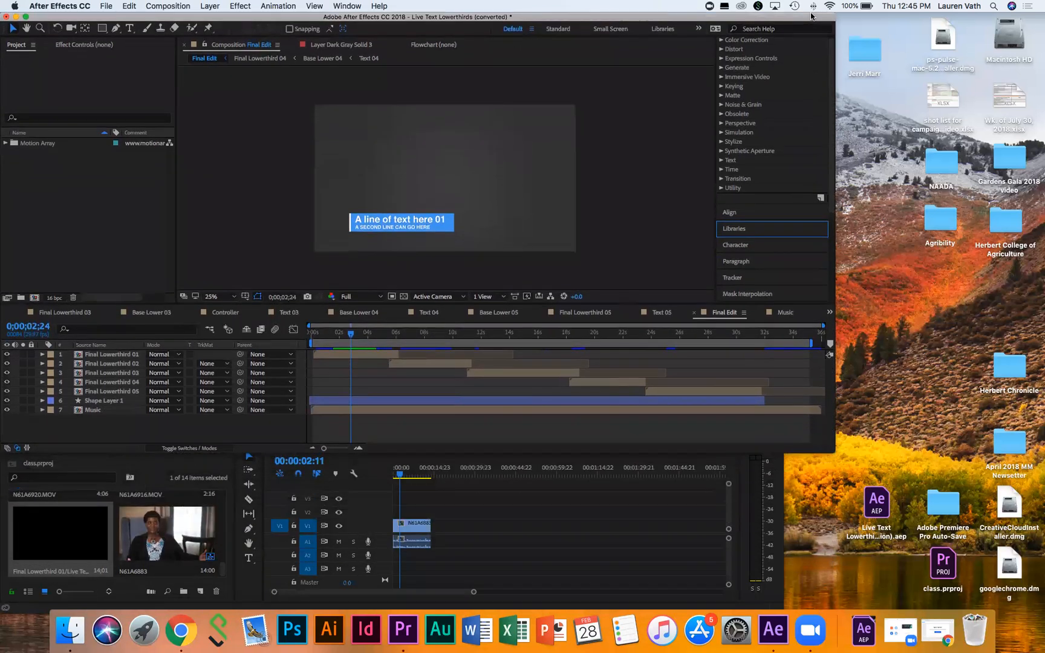
drag(831, 449, 1037, 582)
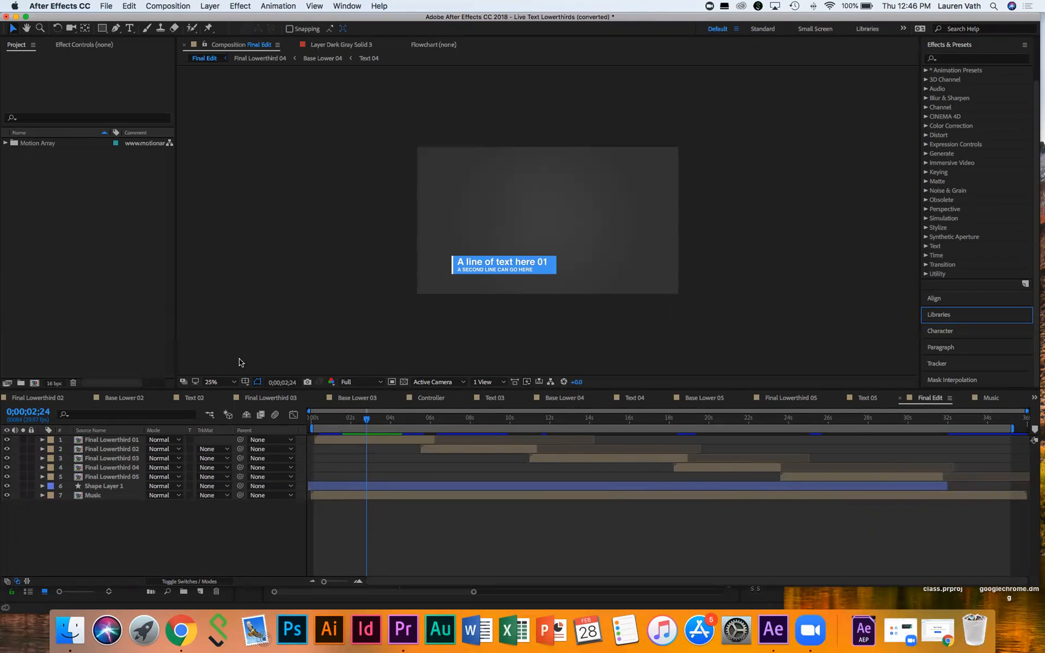
Step: Set viewer magnification to Fit and preview the Final Edit composition from the start
click(219, 382)
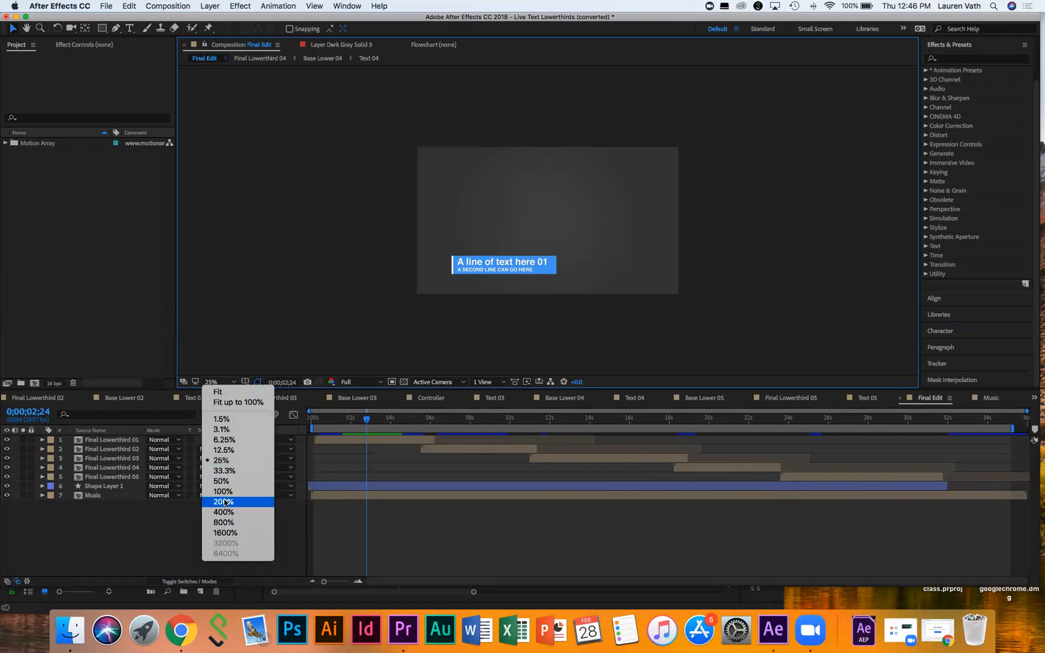
click(235, 394)
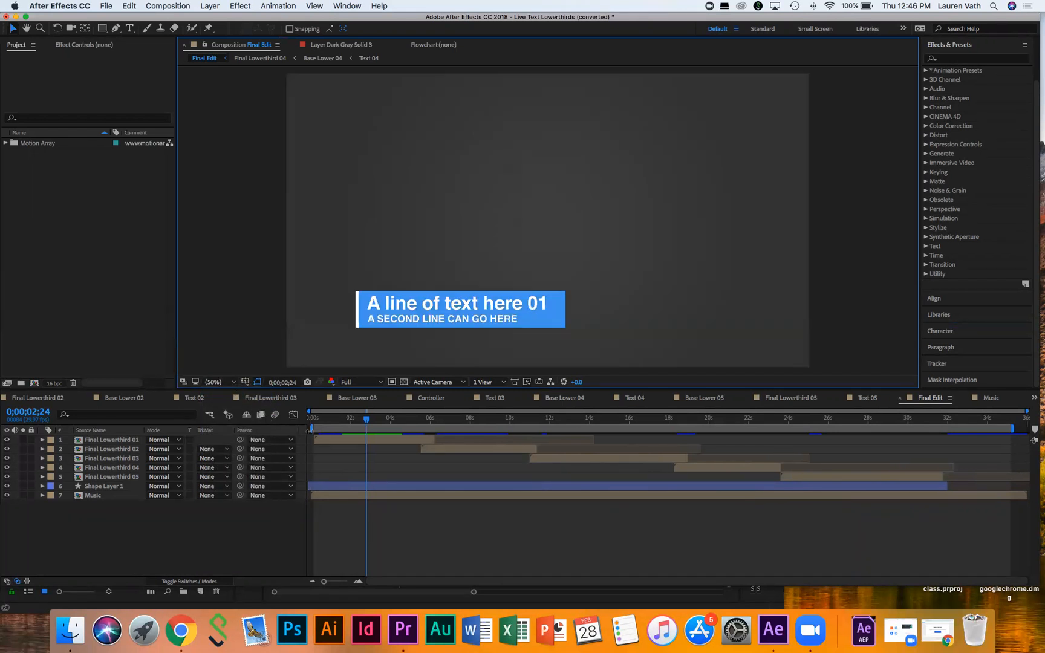
click(319, 422)
drag(315, 419, 304, 416)
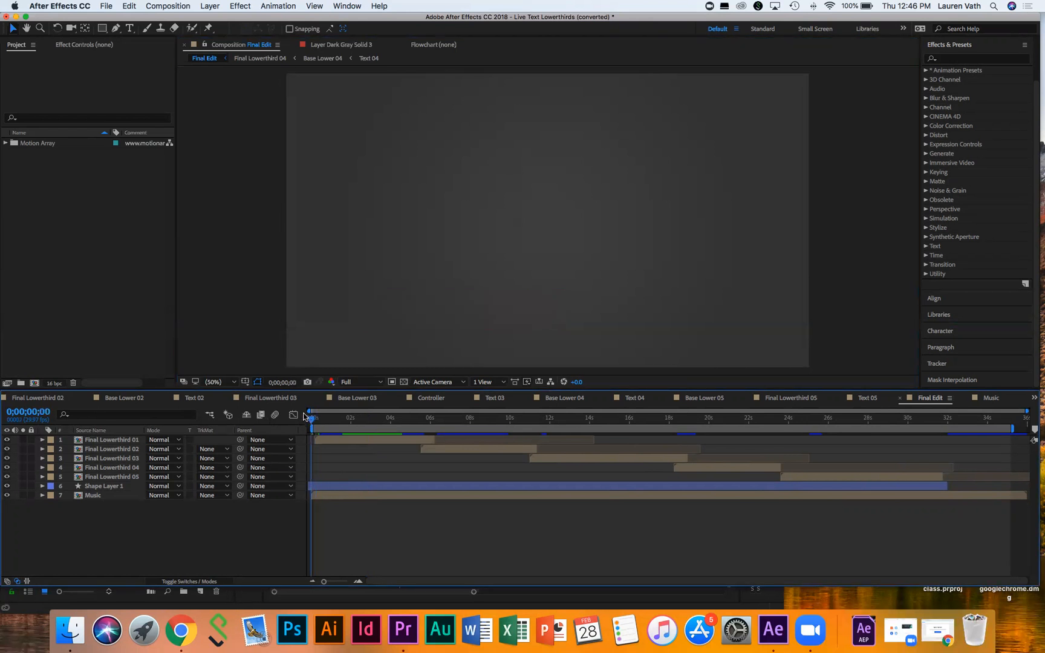
key(space)
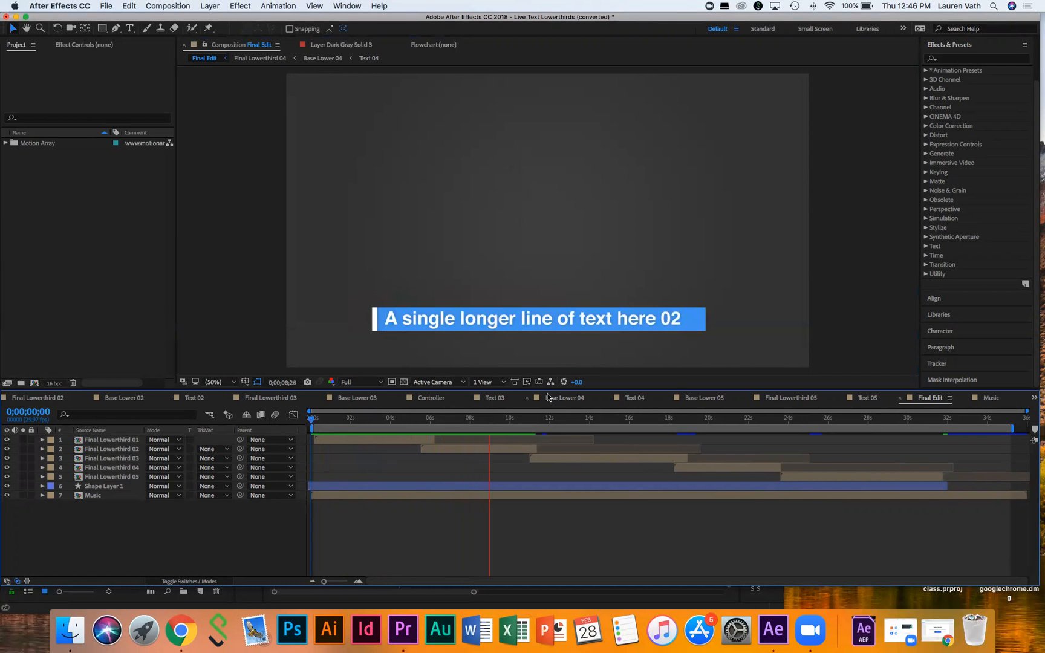
key(space)
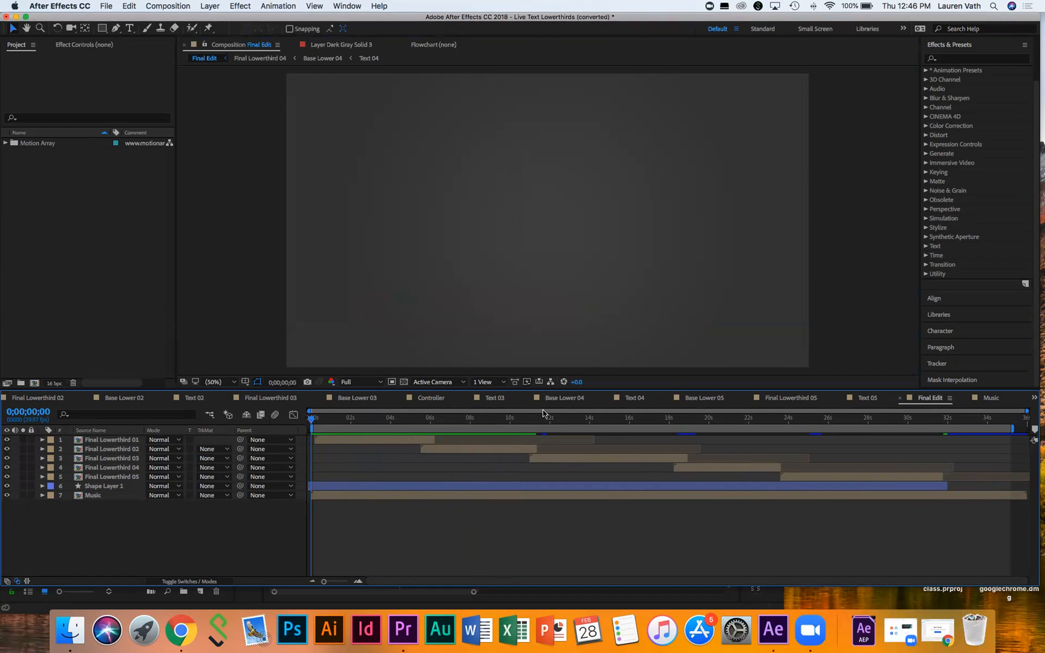
Step: Preview from around the 12-second mark, then replay the first lower-third animation
click(546, 419)
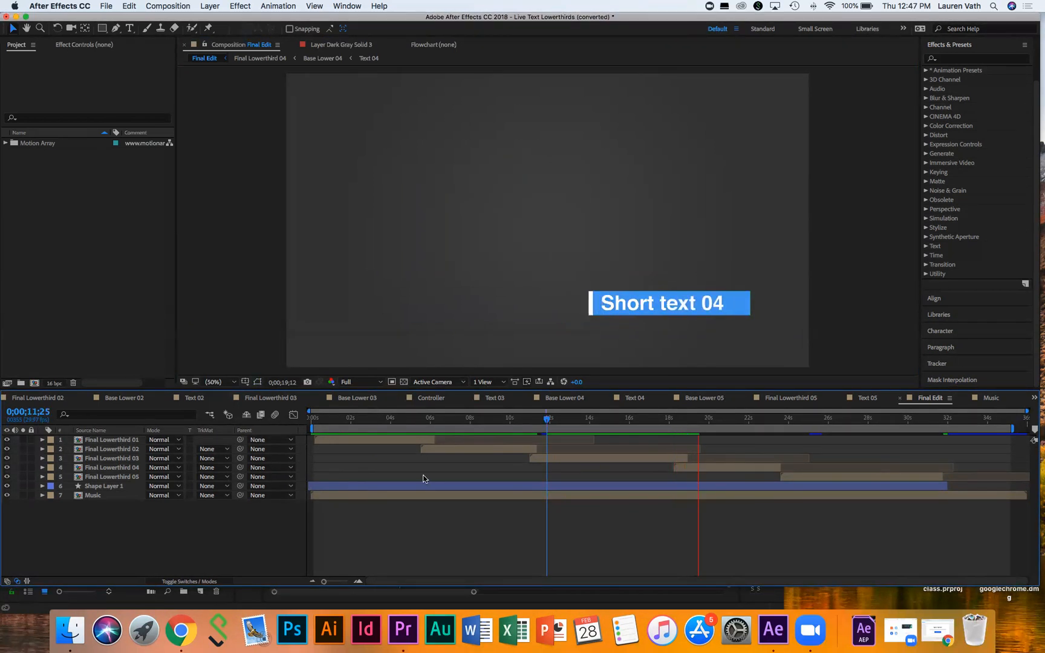
key(space)
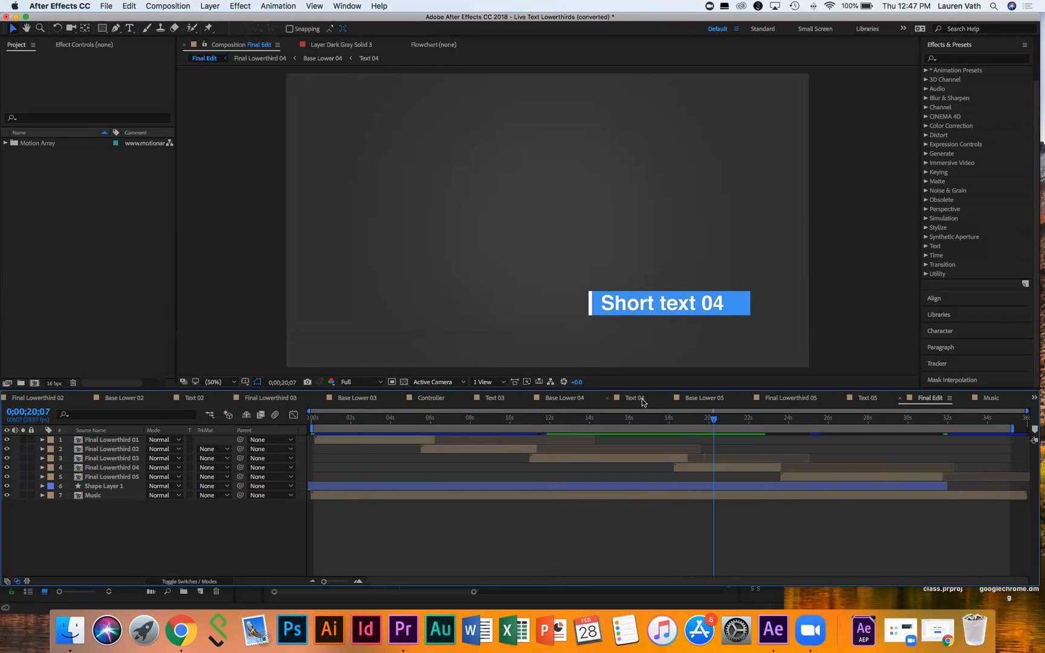
click(339, 415)
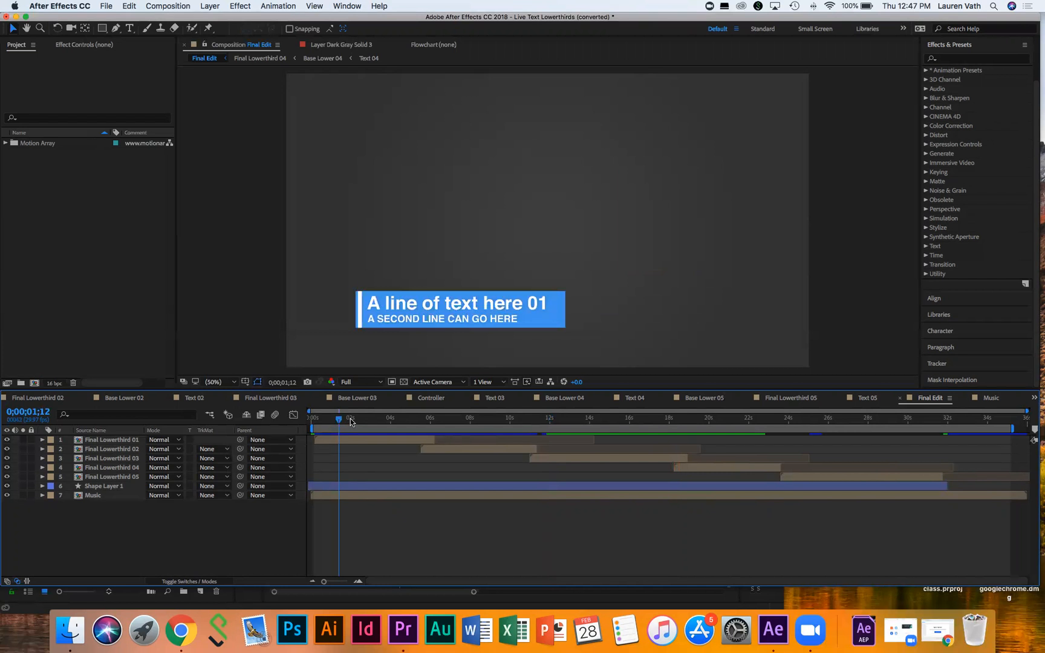
key(space)
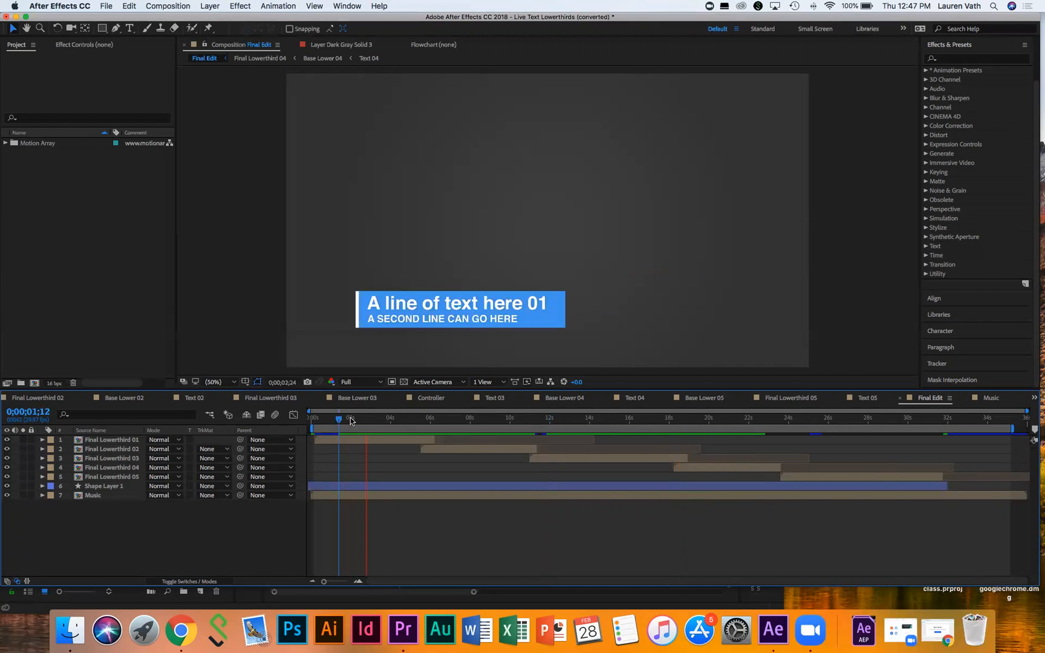
key(space)
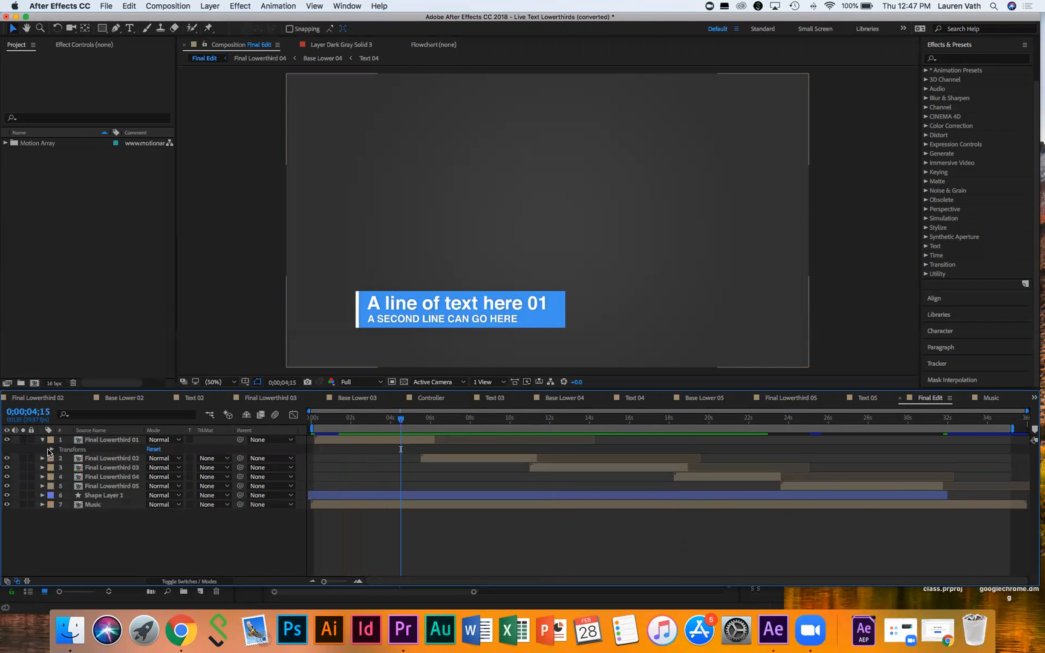
Step: Open the Final Lowerthird 01 composition and preview its animation from the start
click(51, 449)
click(51, 450)
click(42, 441)
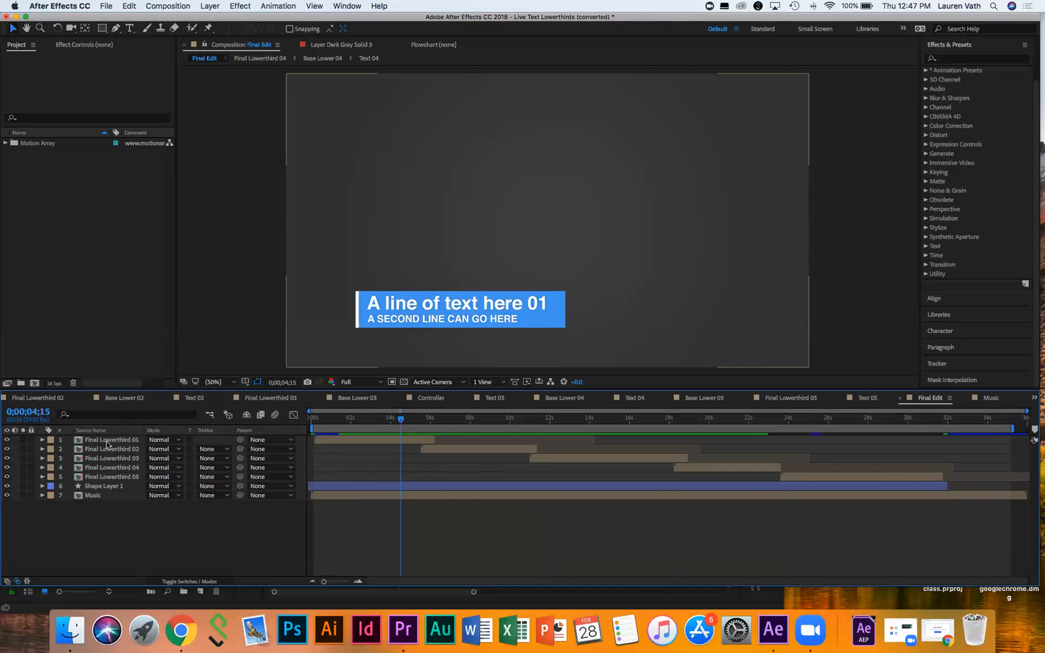
double_click(105, 442)
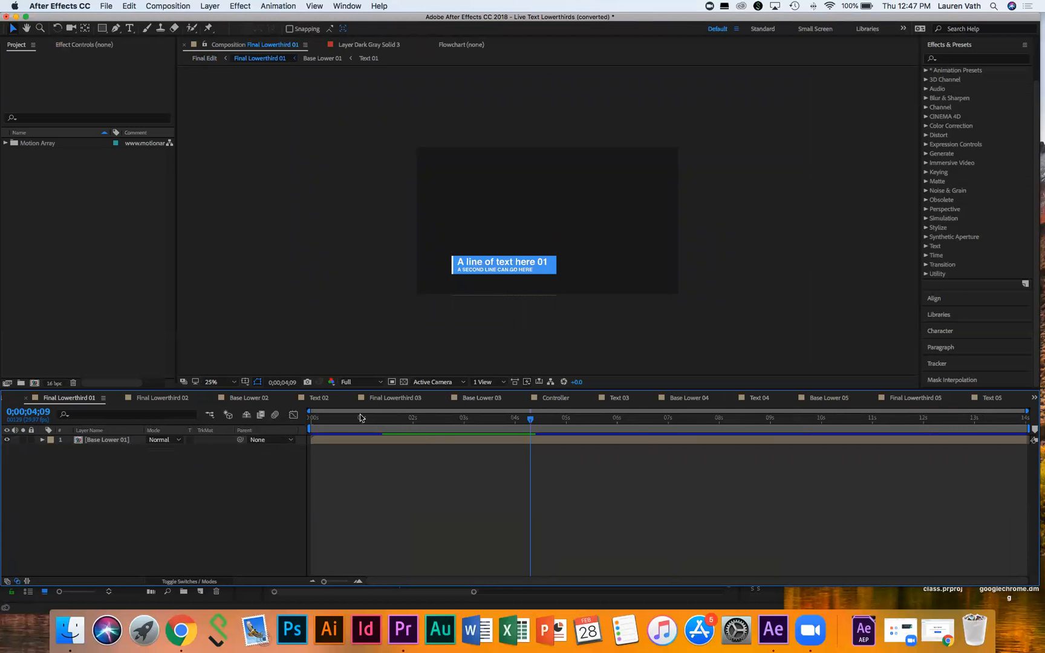
click(318, 418)
key(space)
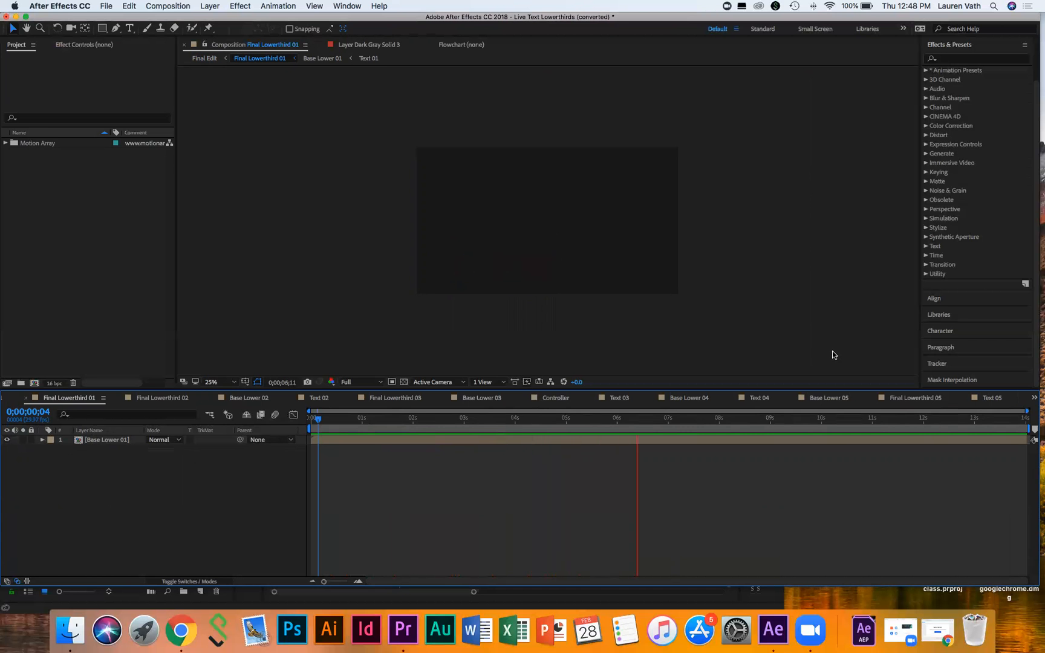
key(space)
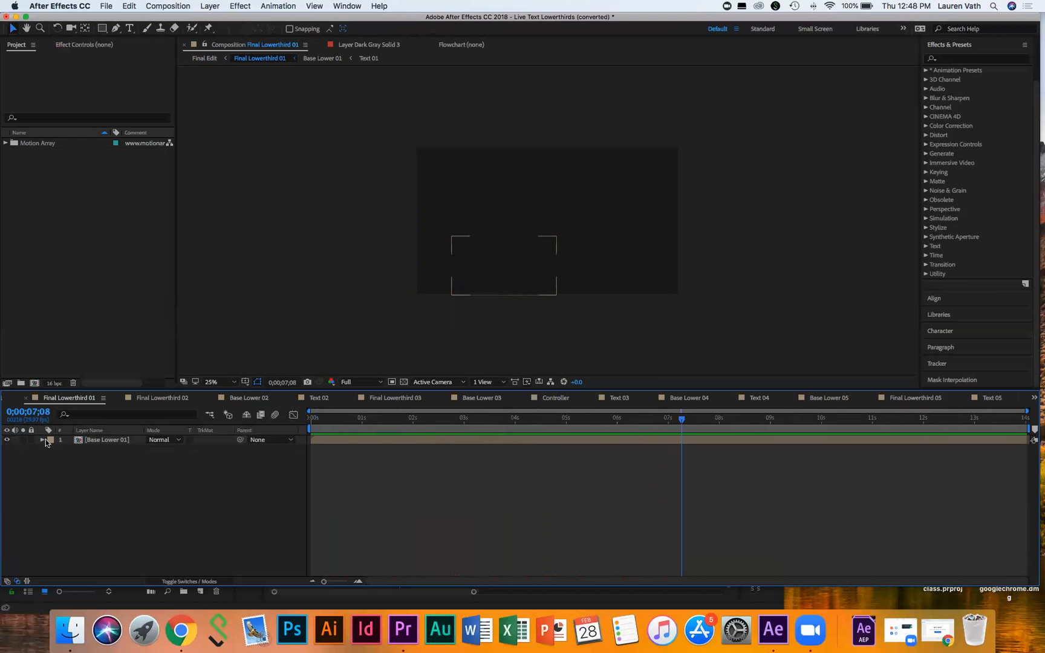
Step: Inspect Base Lower 01's transform properties, preview again, then open the Base Lower 01 composition
click(42, 440)
click(51, 450)
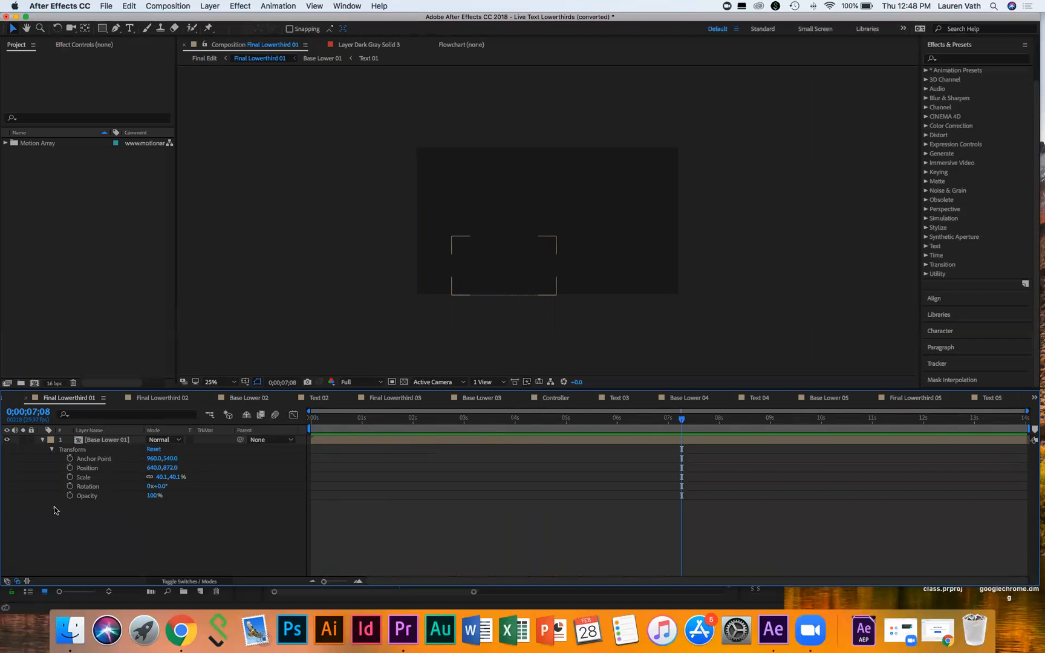
click(314, 418)
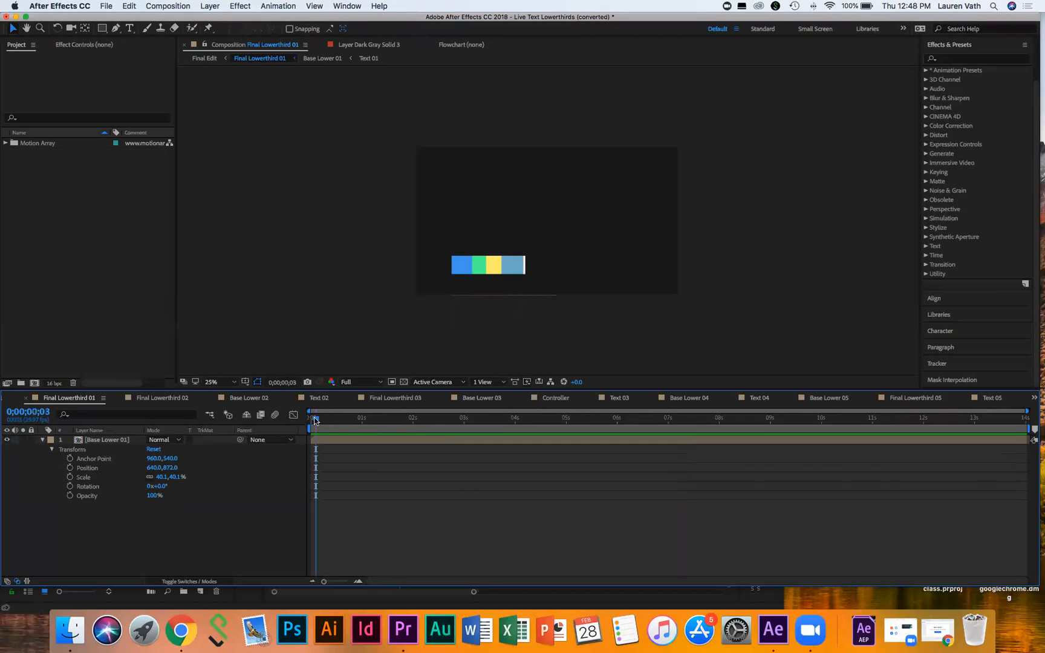
key(space)
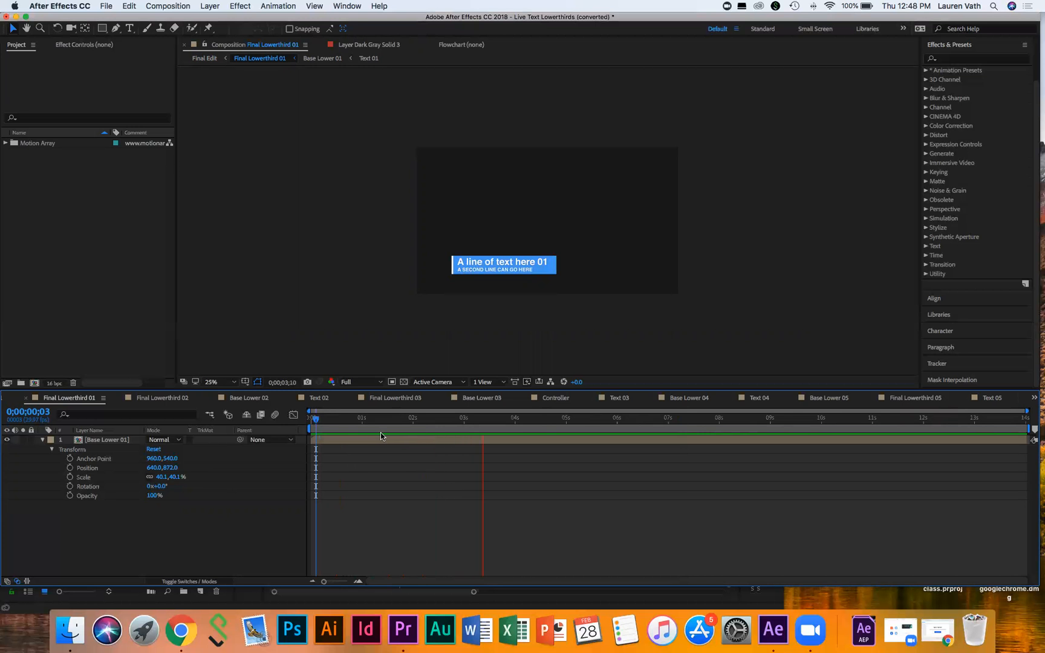
key(space)
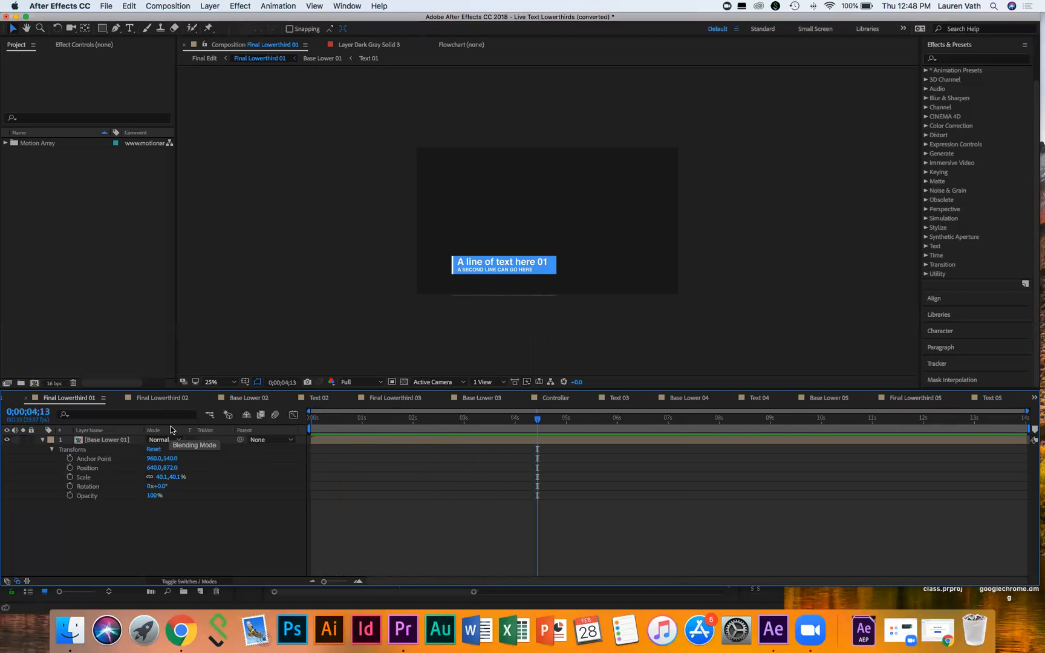
click(97, 442)
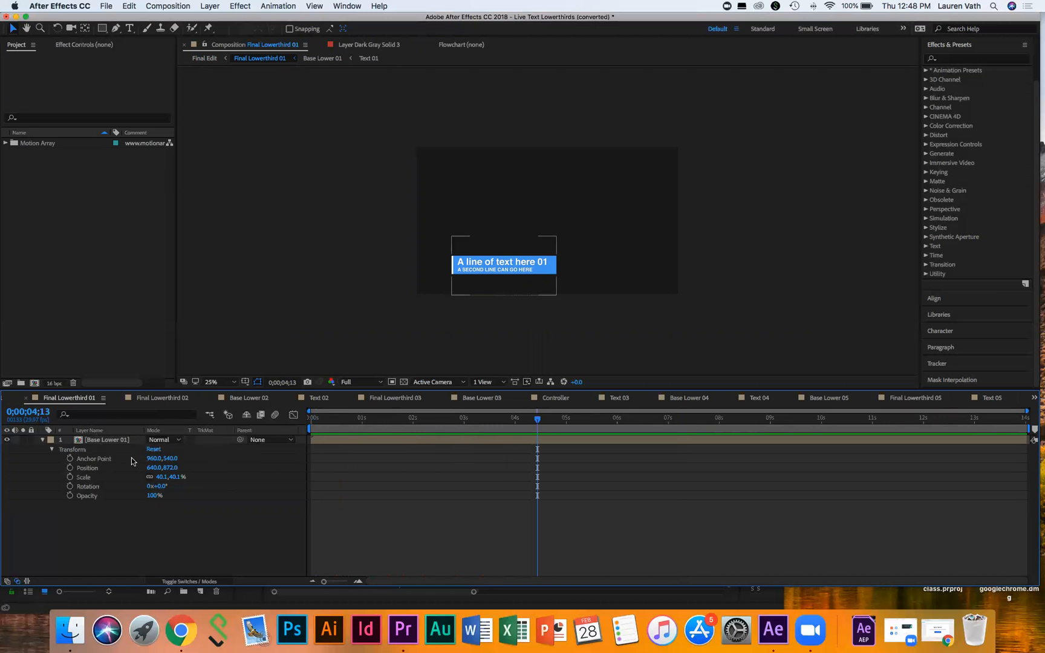
double_click(99, 440)
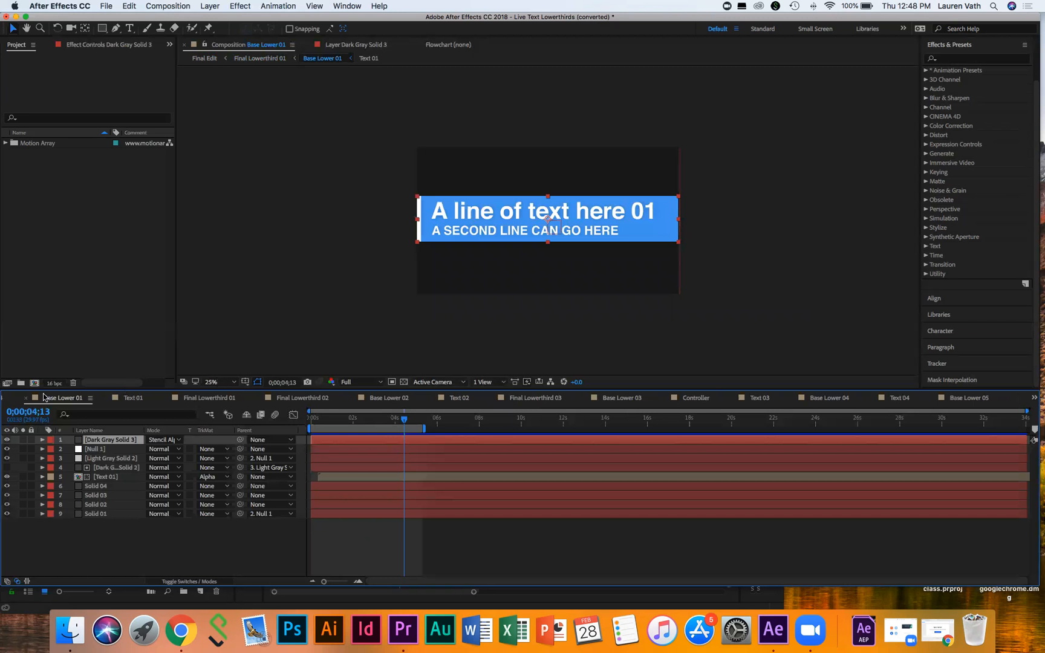
Step: Switch back to the Final Lowerthird 01 timeline tab
click(205, 398)
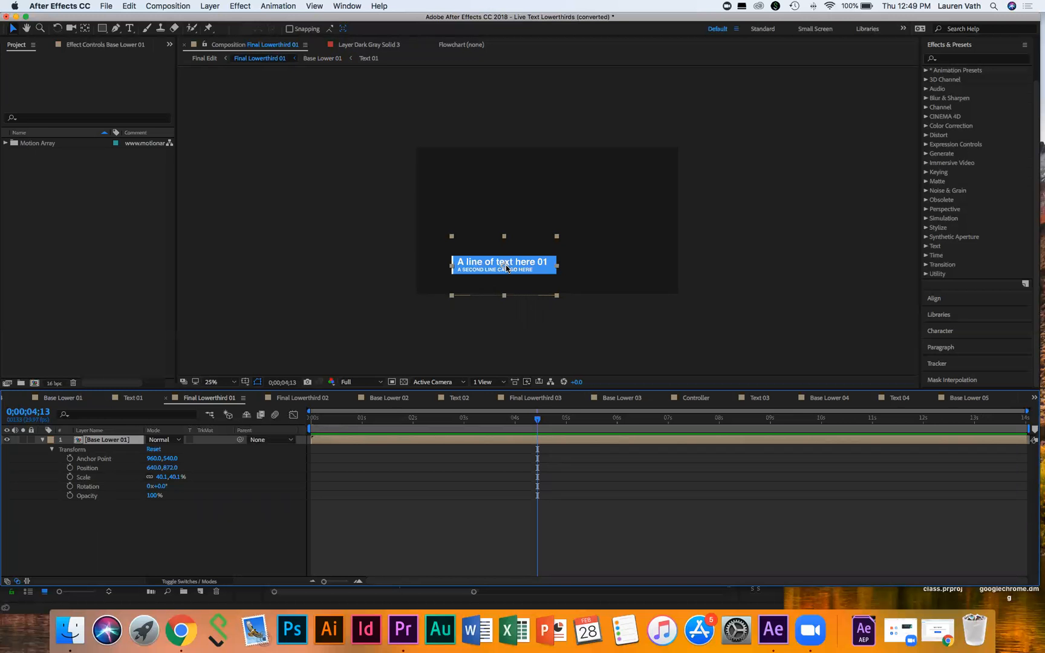
Step: Reopen Base Lower 01 from its layer in the Final Lowerthird 01 timeline
double_click(101, 441)
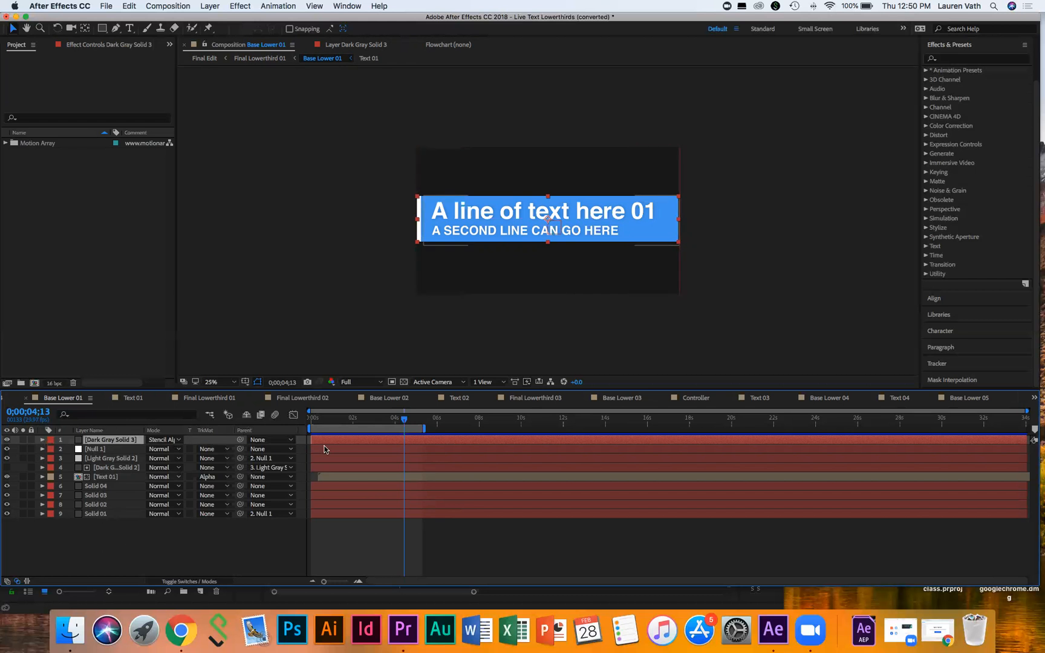
click(313, 418)
key(space)
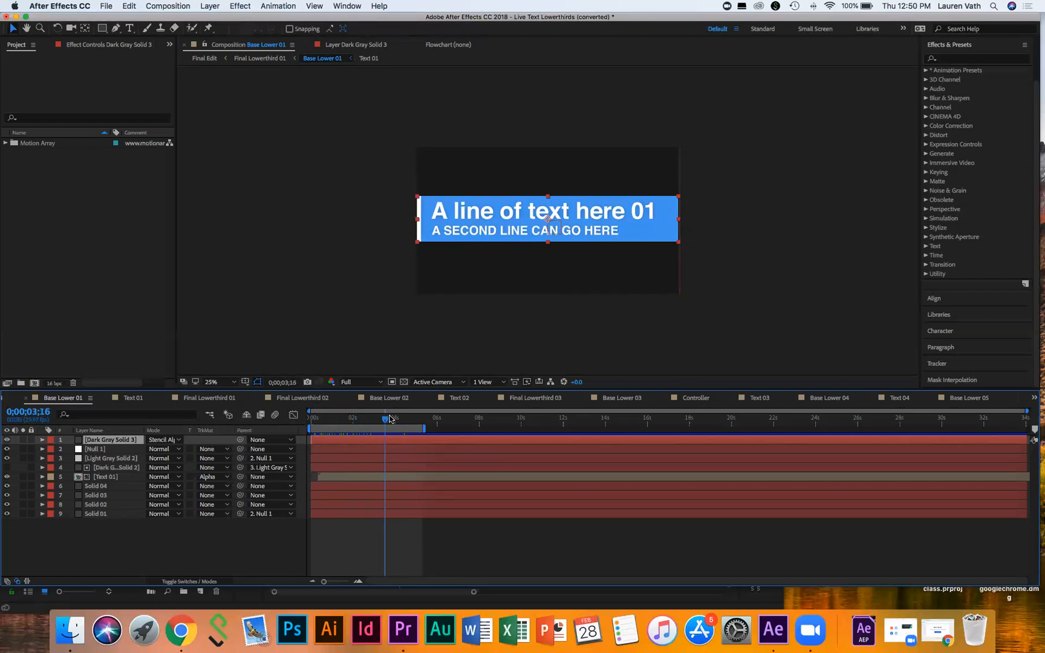
drag(371, 415, 311, 417)
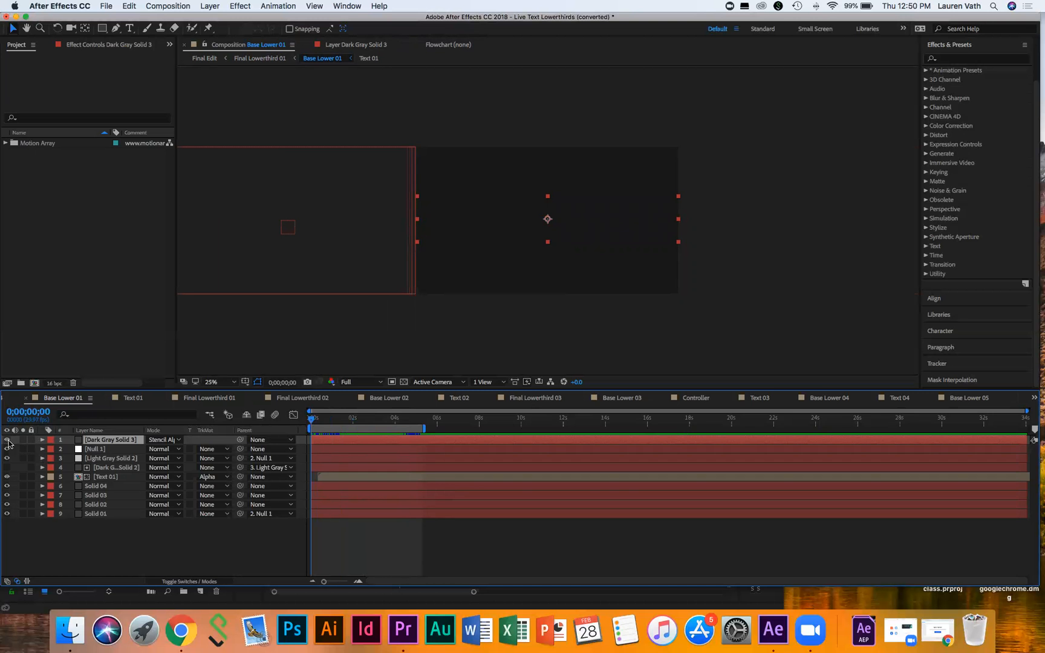
click(316, 419)
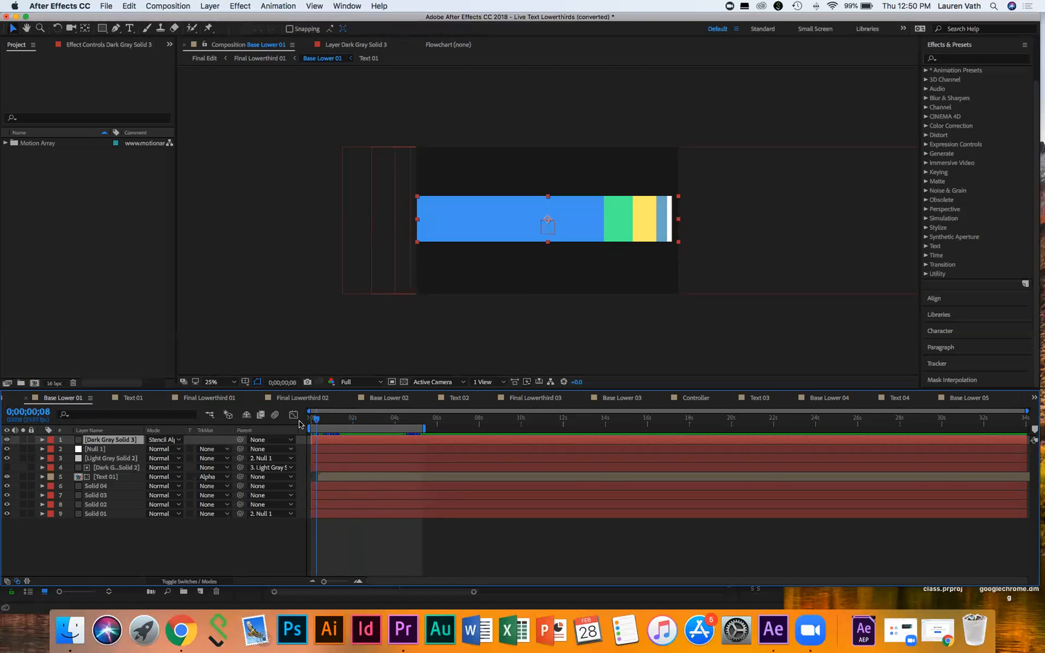
drag(316, 418, 333, 419)
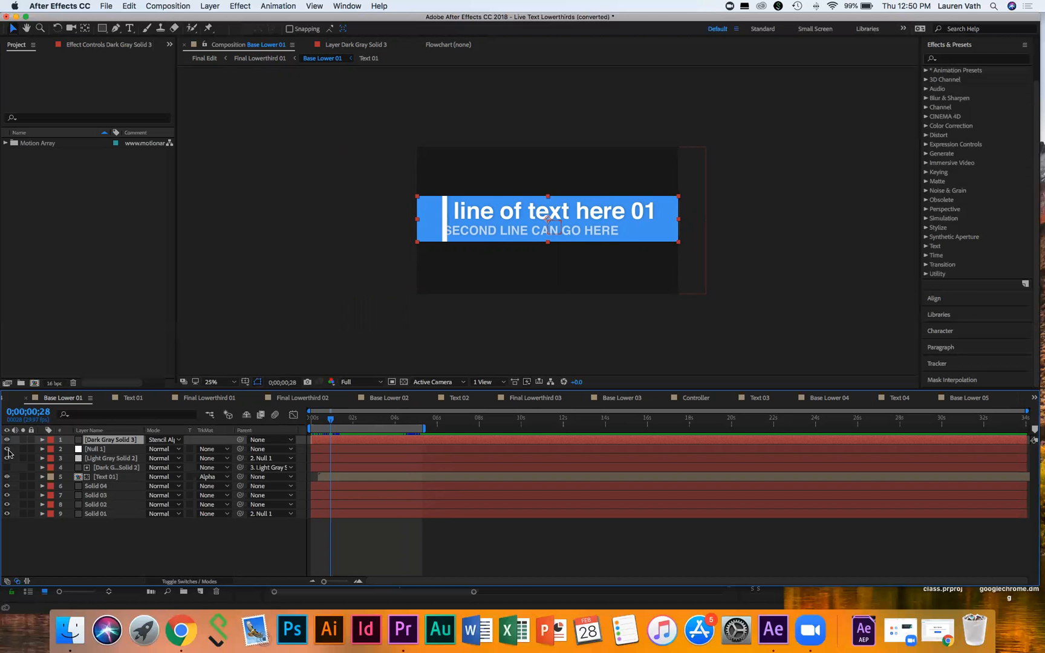
click(9, 451)
click(7, 458)
click(6, 440)
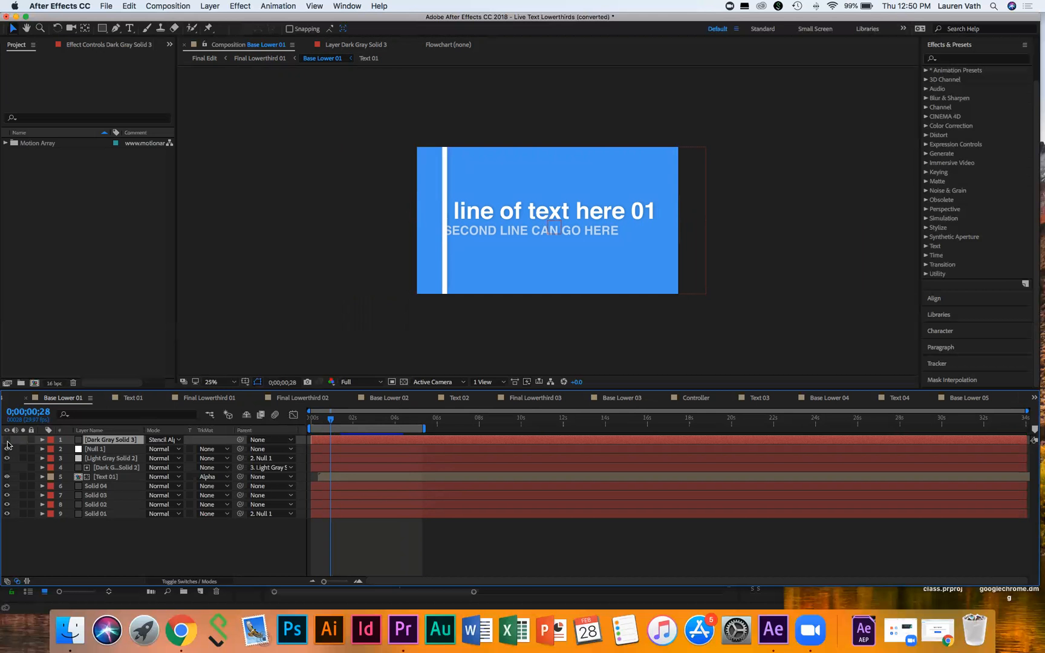
click(6, 440)
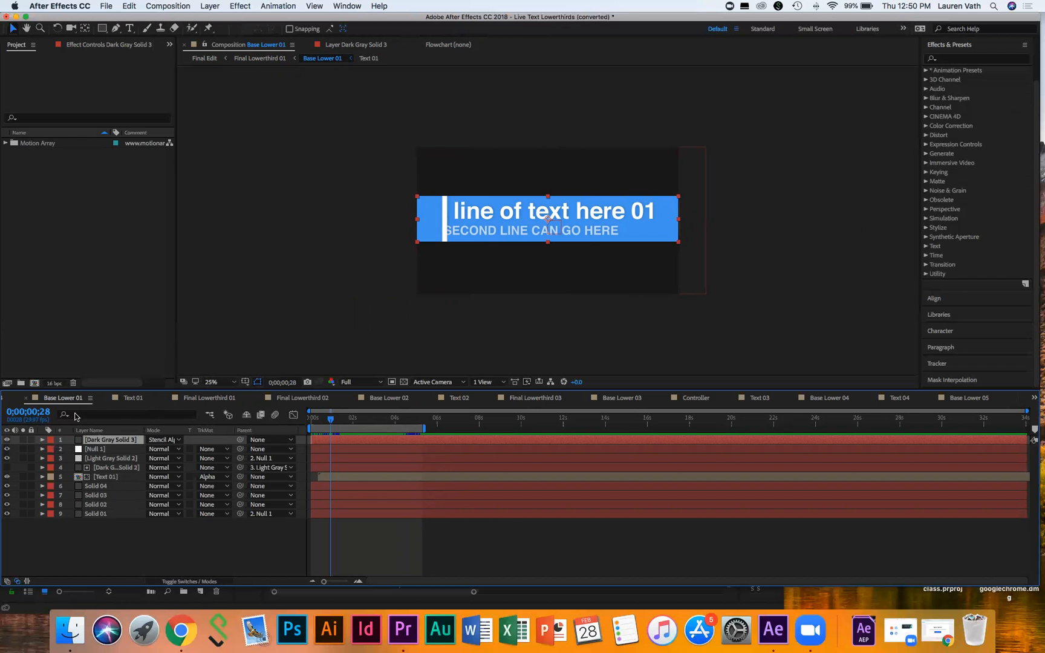
click(7, 450)
click(7, 450)
click(6, 450)
click(7, 461)
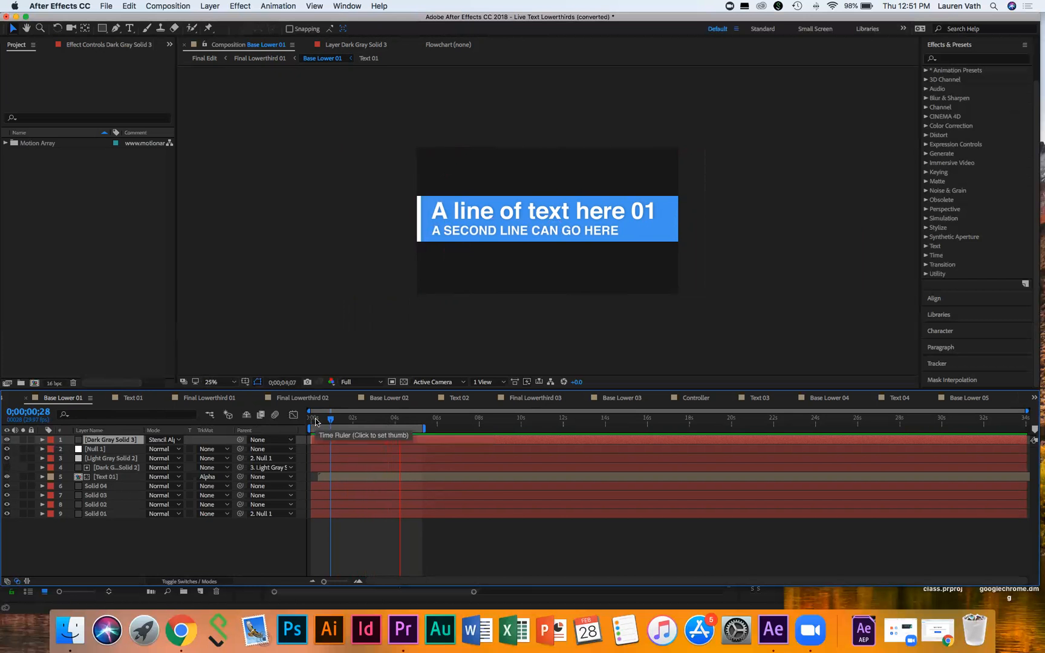
key(space)
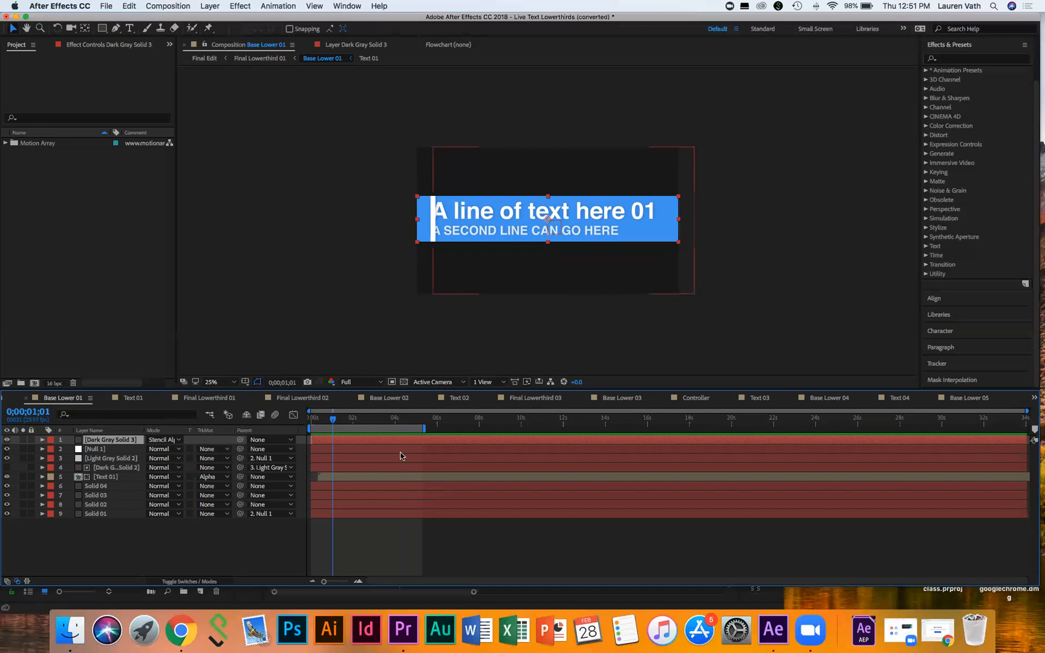
click(6, 469)
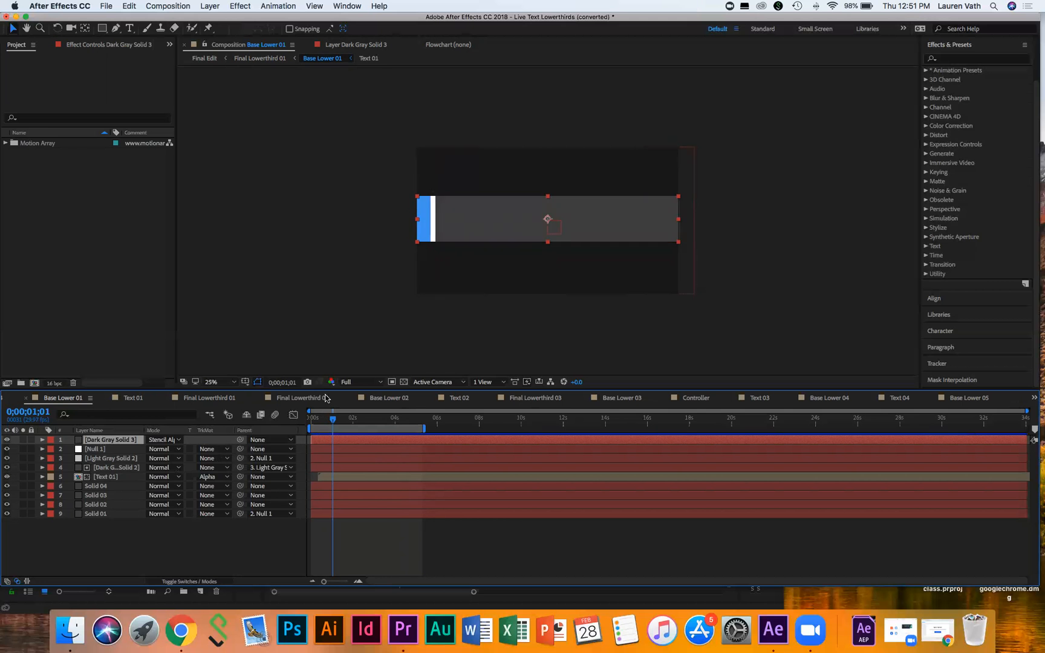
key(space)
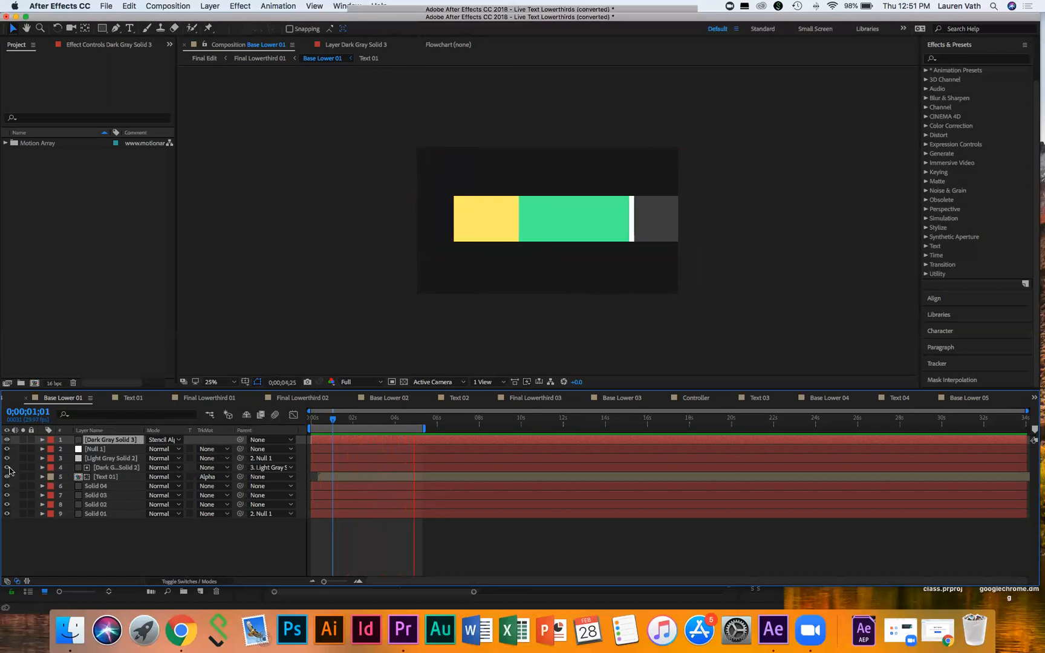
key(space)
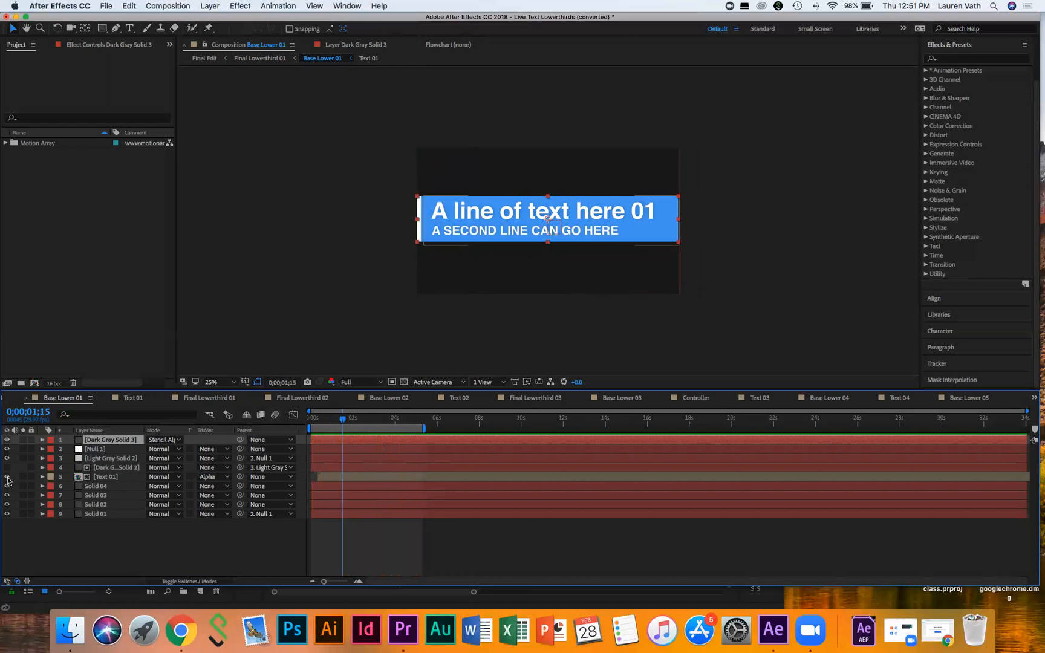
click(7, 477)
click(6, 478)
click(7, 478)
click(6, 478)
click(7, 478)
click(7, 478)
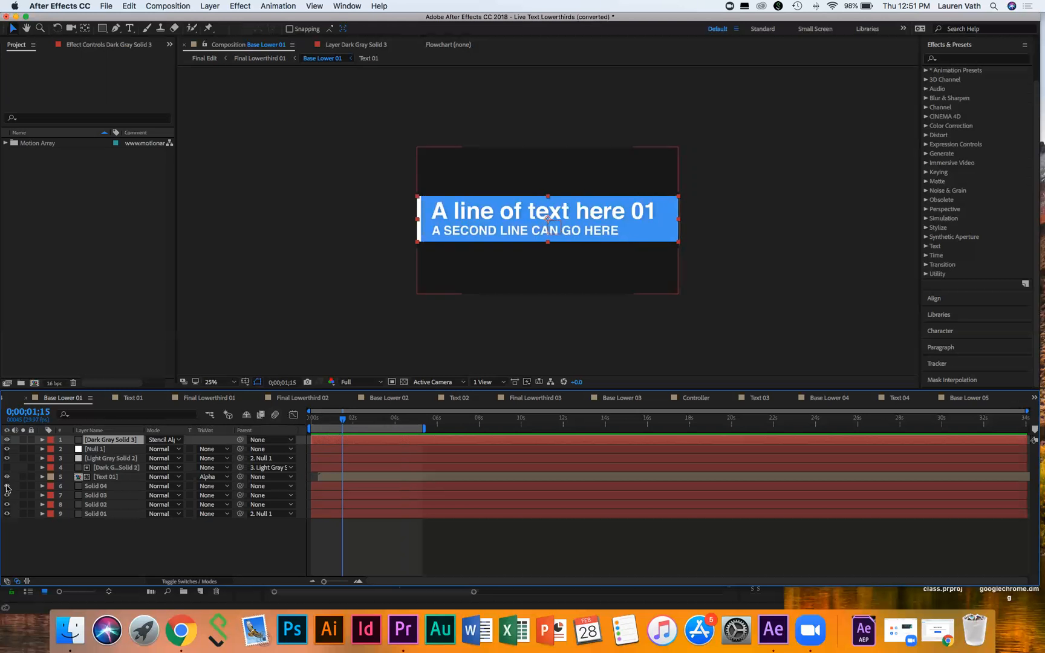
click(7, 486)
click(7, 485)
click(7, 485)
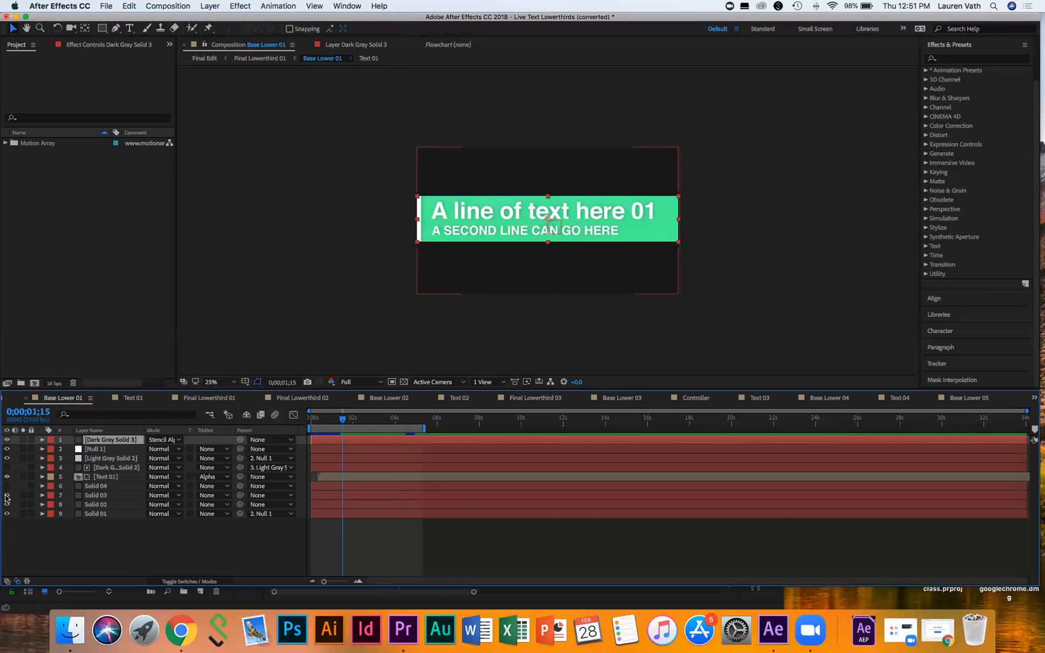
click(7, 495)
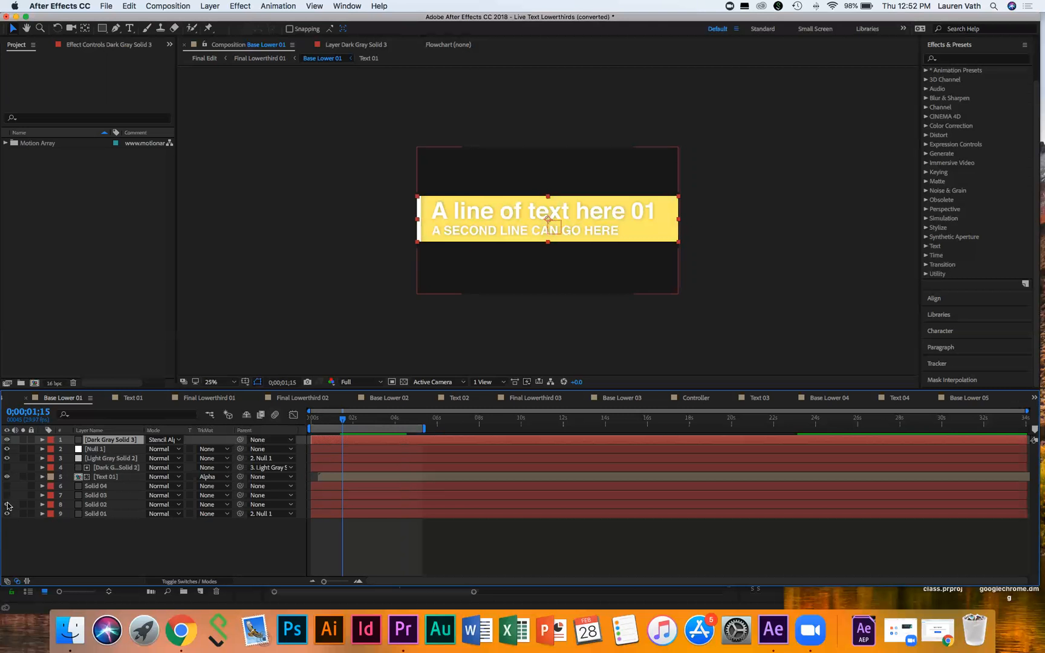
click(6, 504)
click(7, 514)
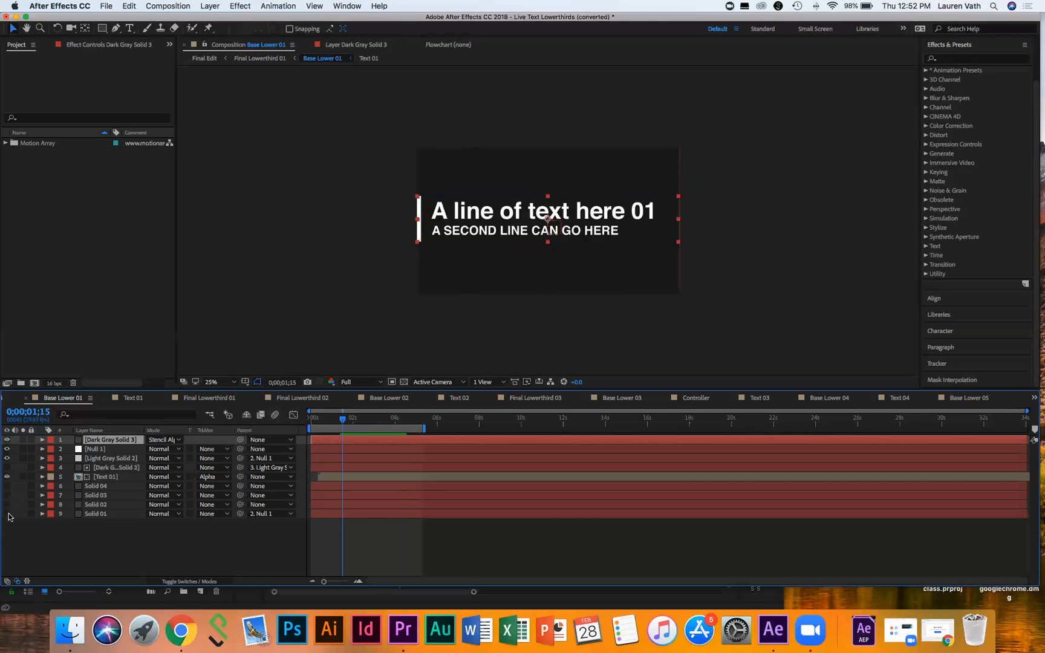
click(7, 514)
click(7, 505)
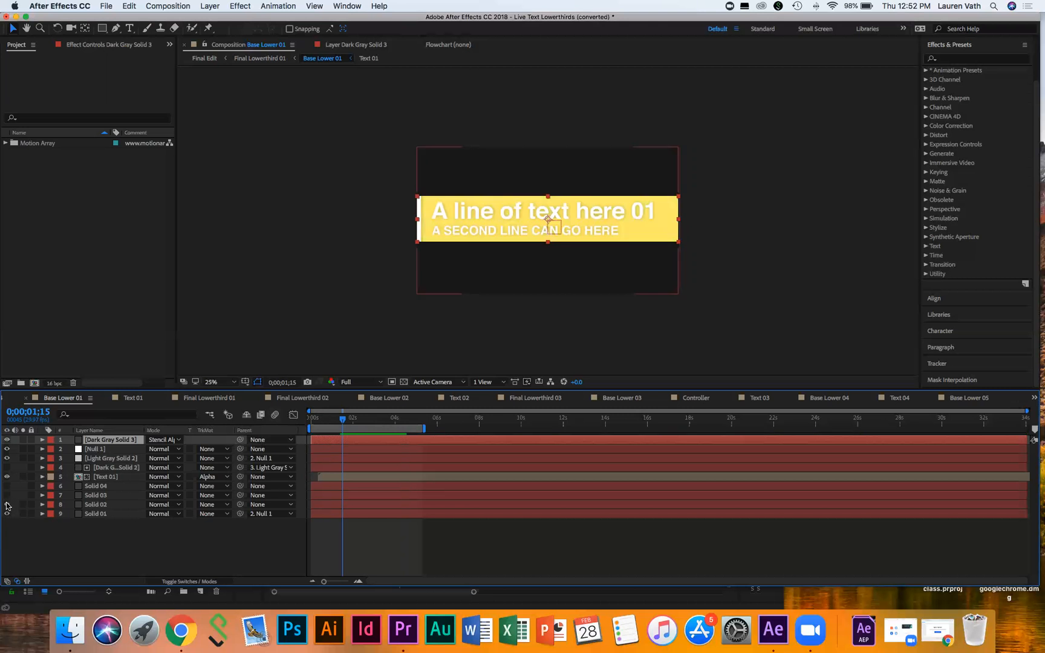
click(6, 496)
click(7, 486)
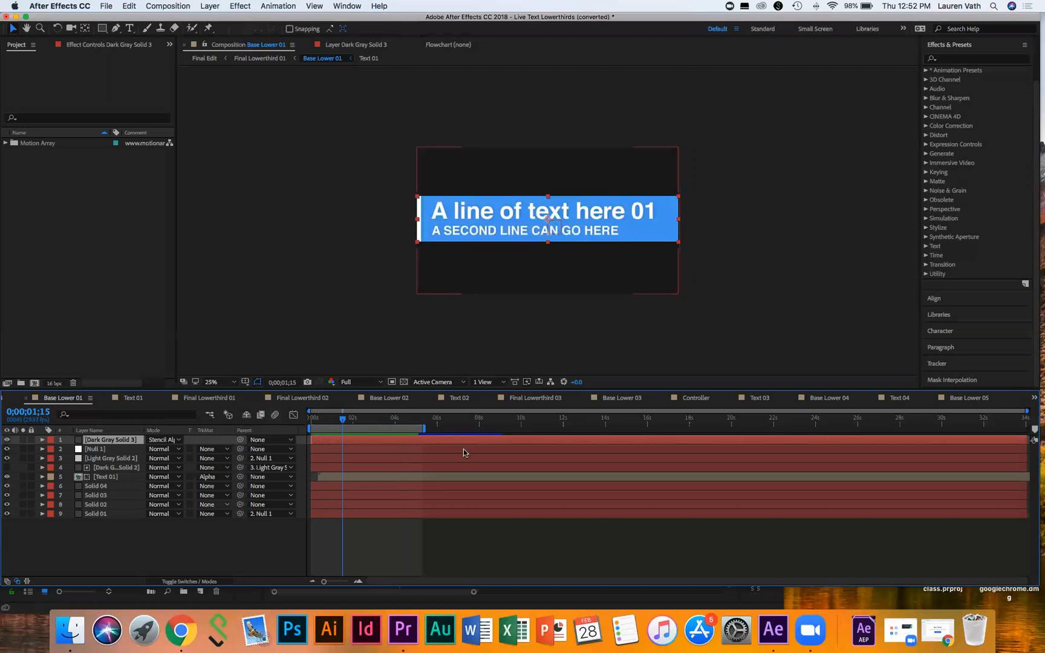
drag(345, 415, 316, 415)
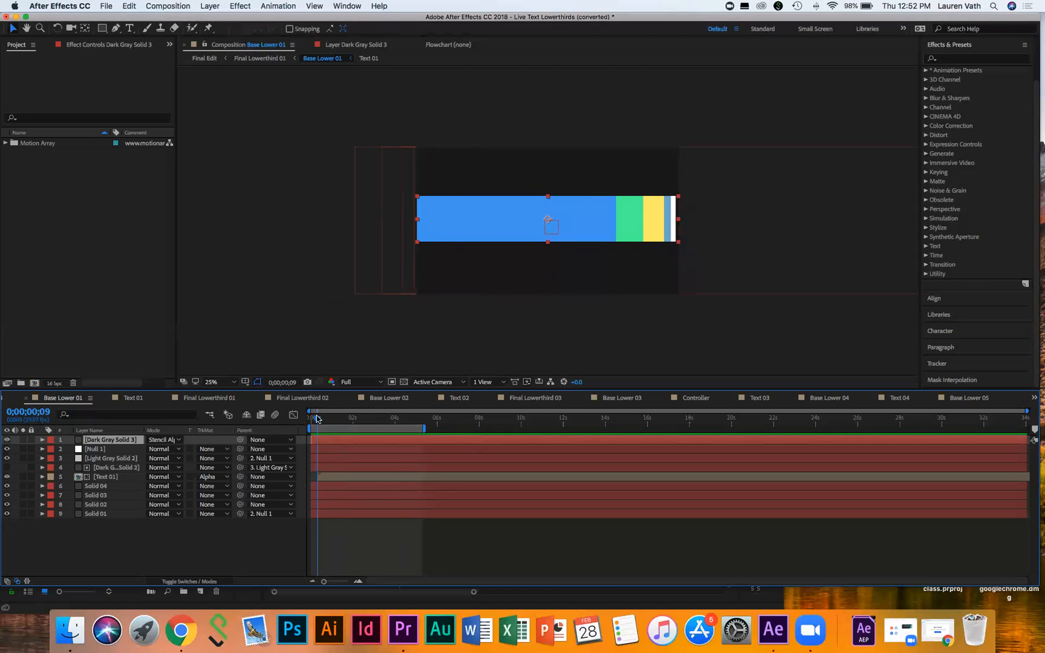
drag(316, 415, 330, 416)
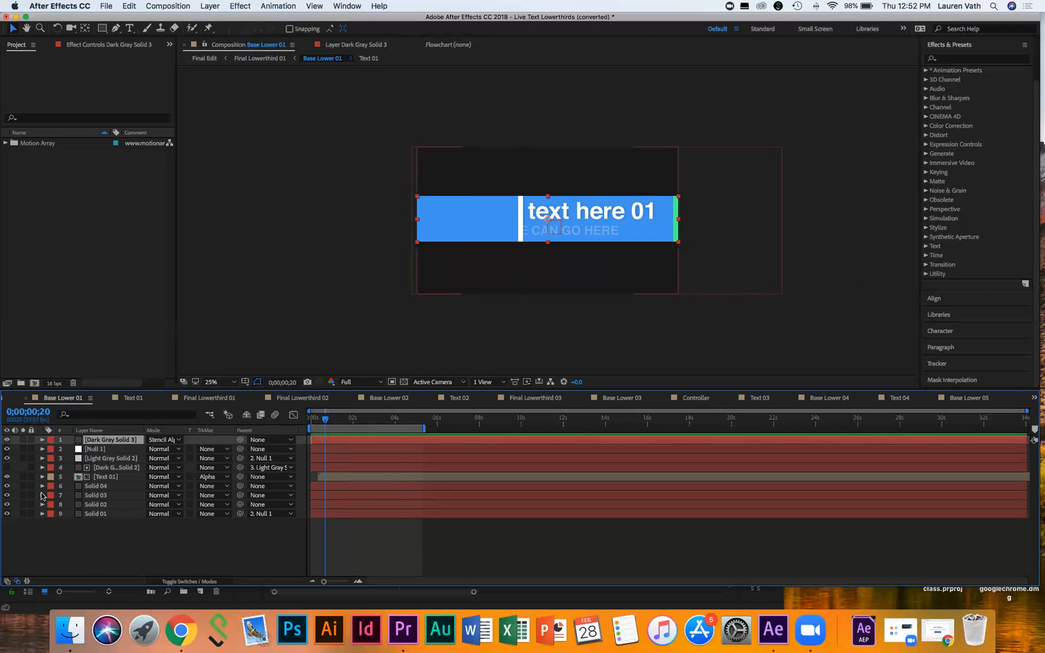
Step: Twirl open Null 1 and Dark Gray Solid 3 and their Transform groups, revealing Null 1's Position keyframes
click(42, 449)
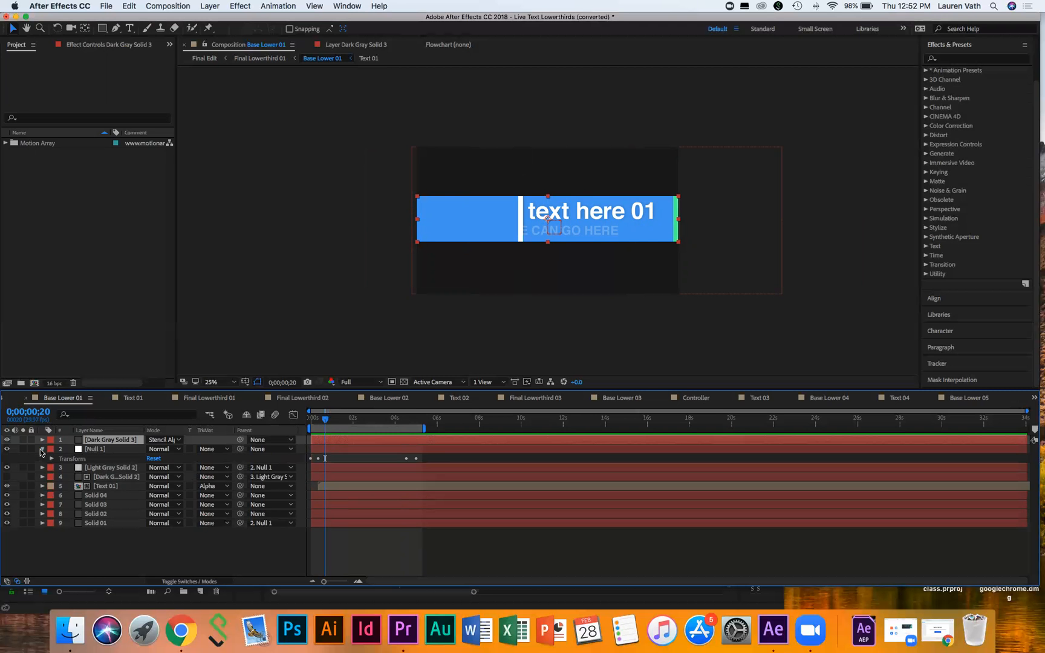
click(50, 461)
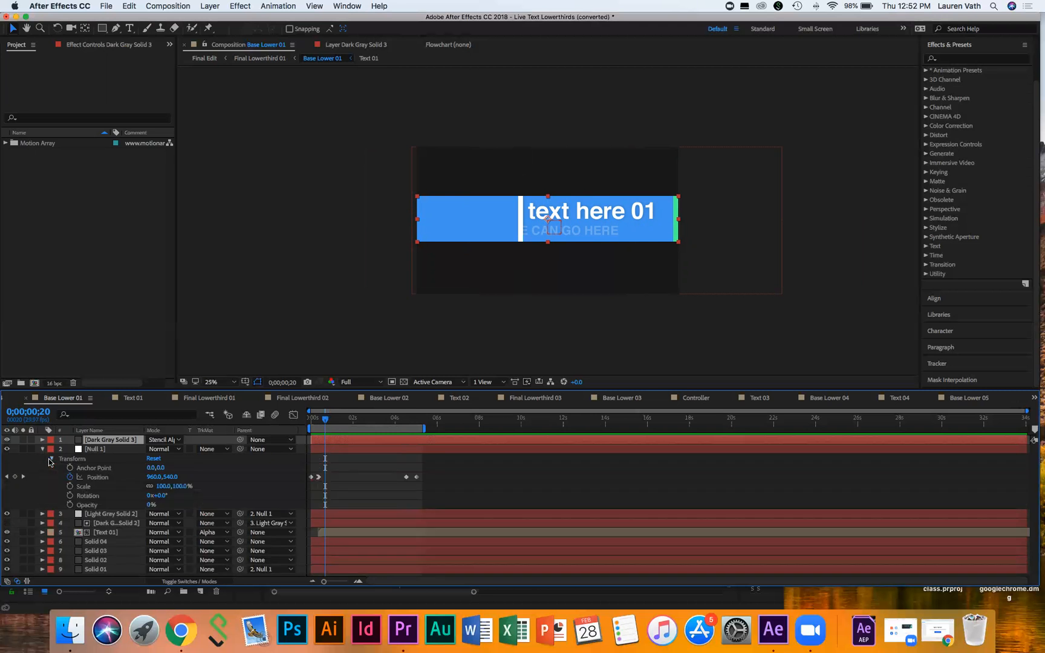
click(42, 440)
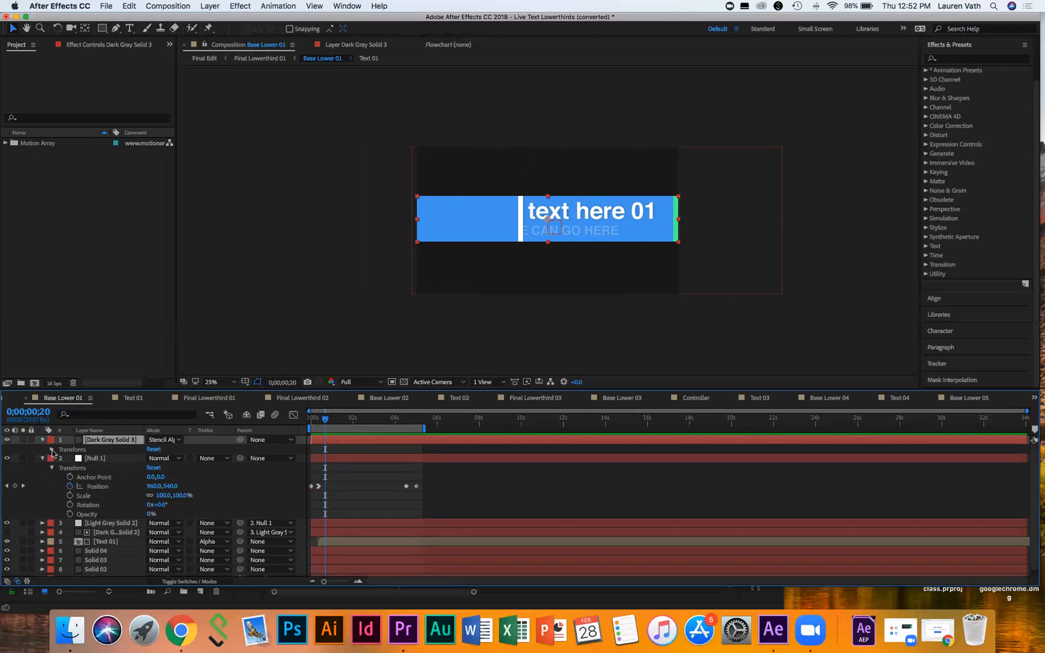
click(52, 450)
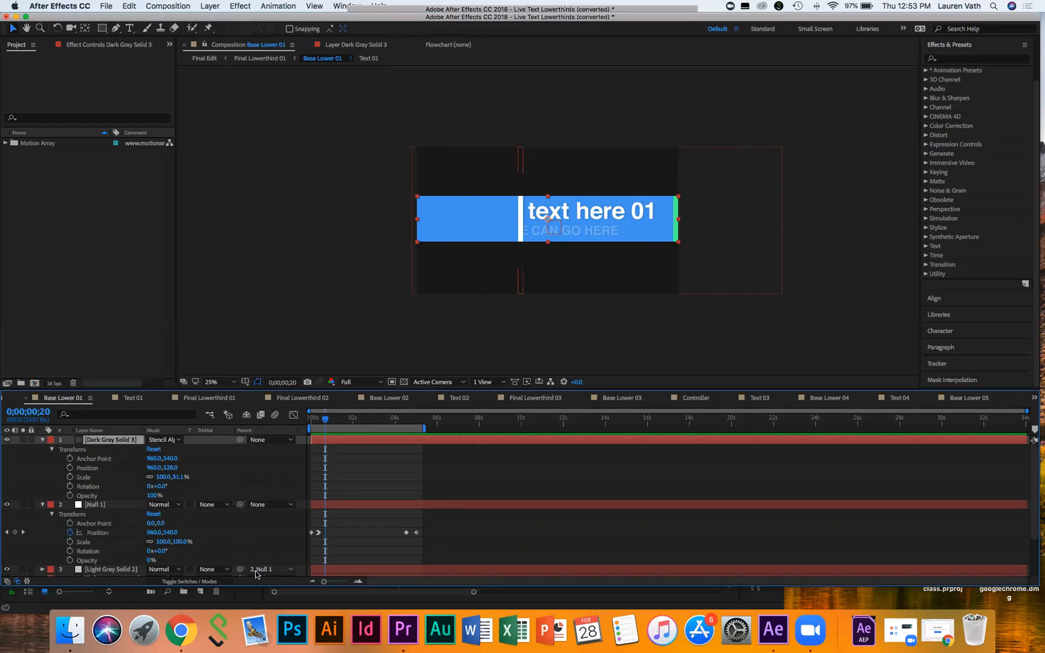
click(266, 571)
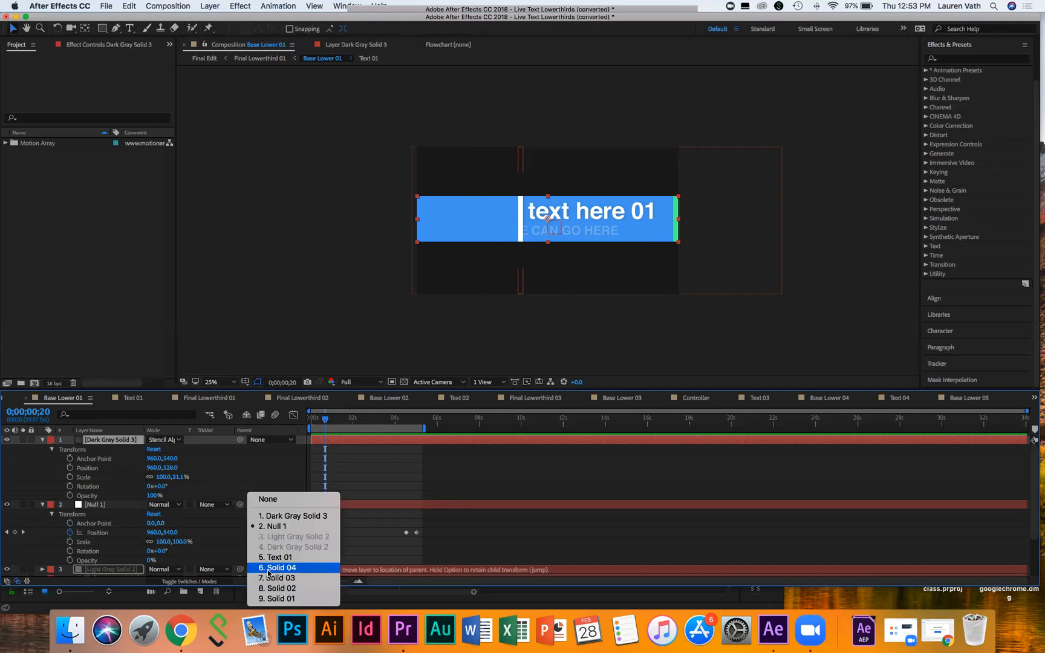
click(275, 526)
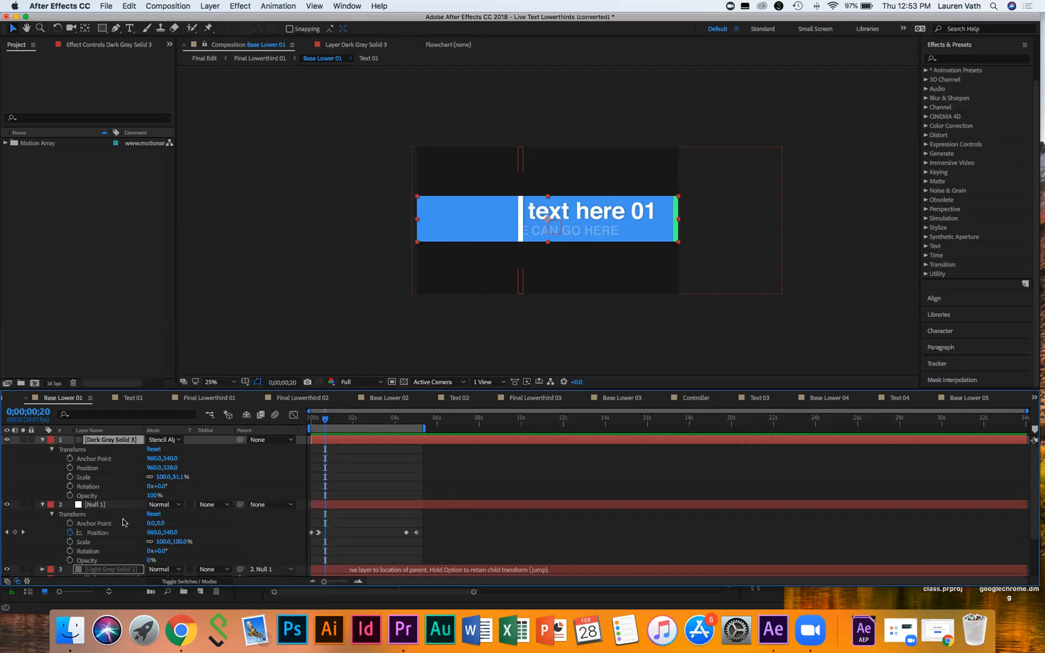
click(96, 505)
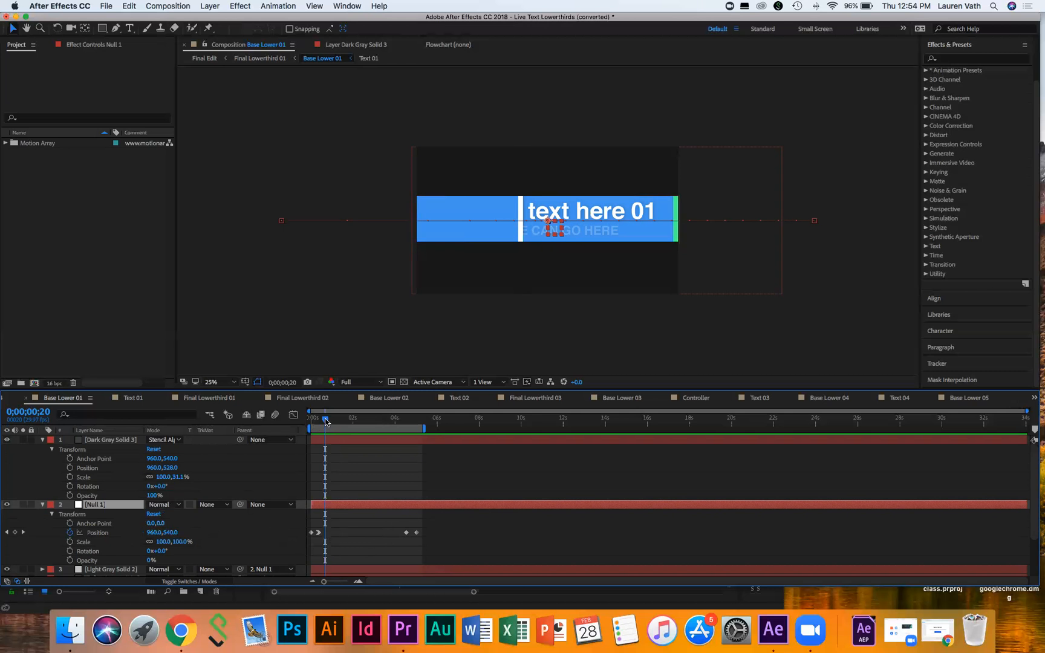
drag(326, 422, 305, 419)
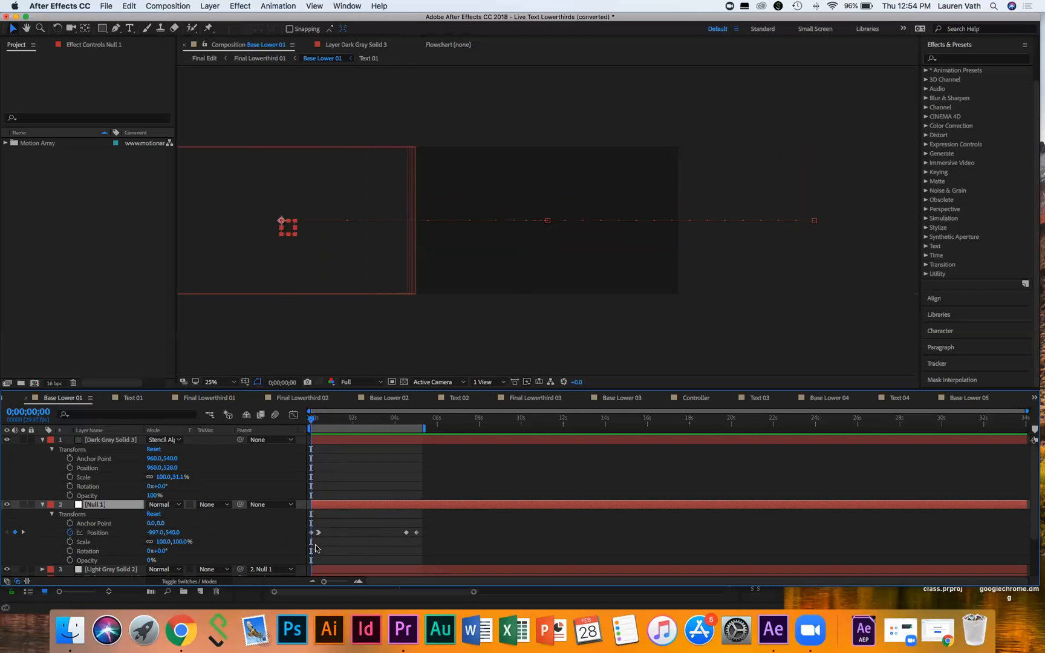
drag(313, 419, 420, 417)
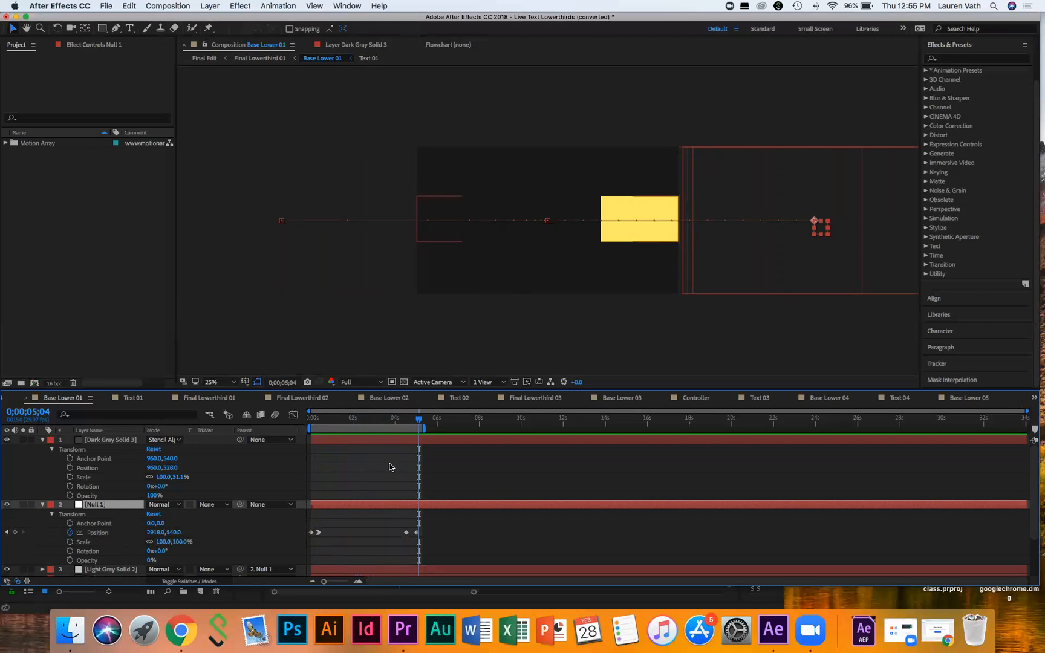
click(424, 423)
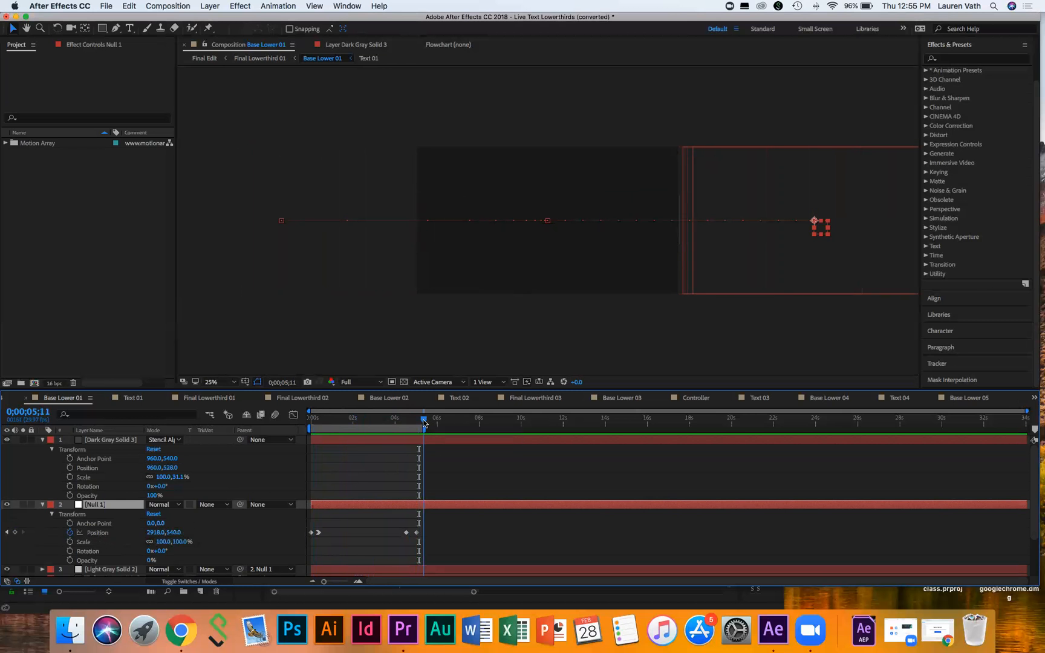
drag(424, 422, 309, 423)
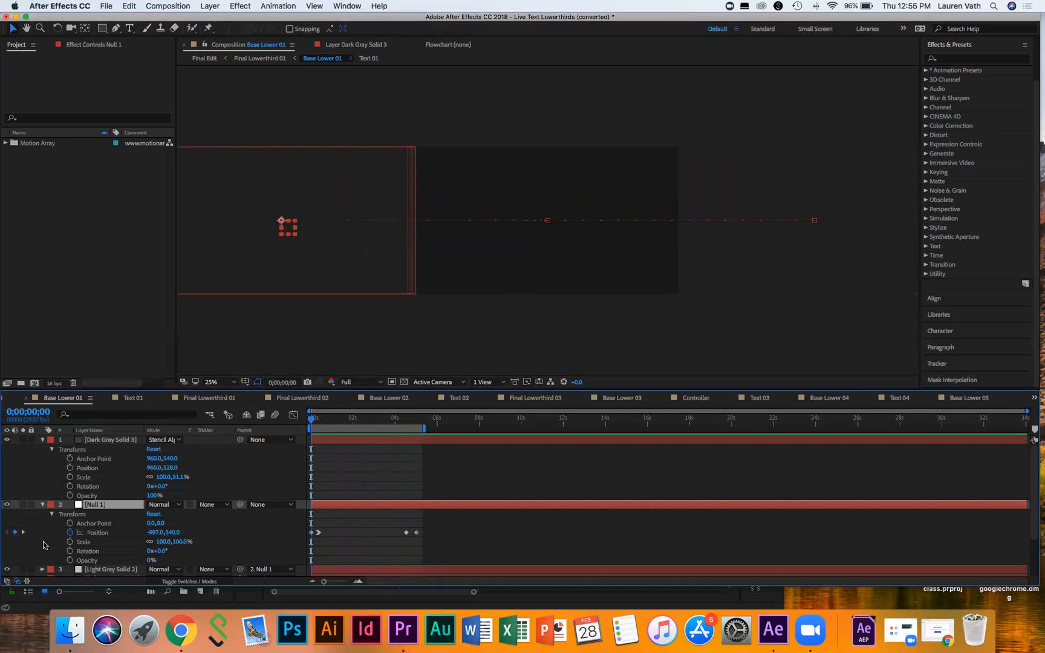
scroll(43, 546, down, 3)
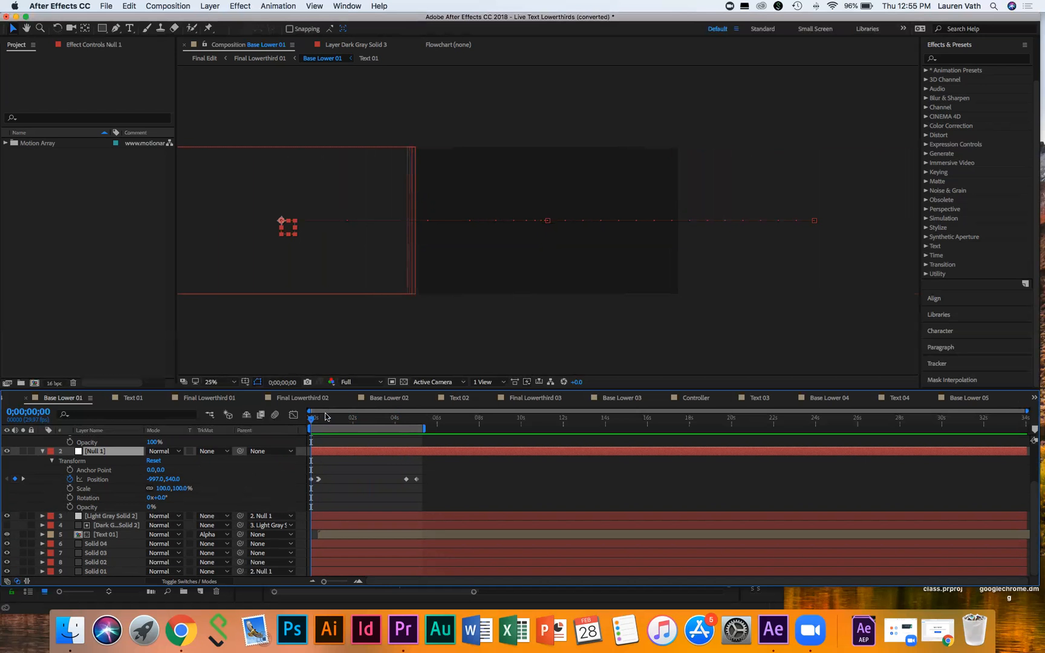
Step: Scrub into the title animation, then expand Light Gray Solid 2's Fill, Drop Shadow and Transform properties
drag(313, 418, 343, 419)
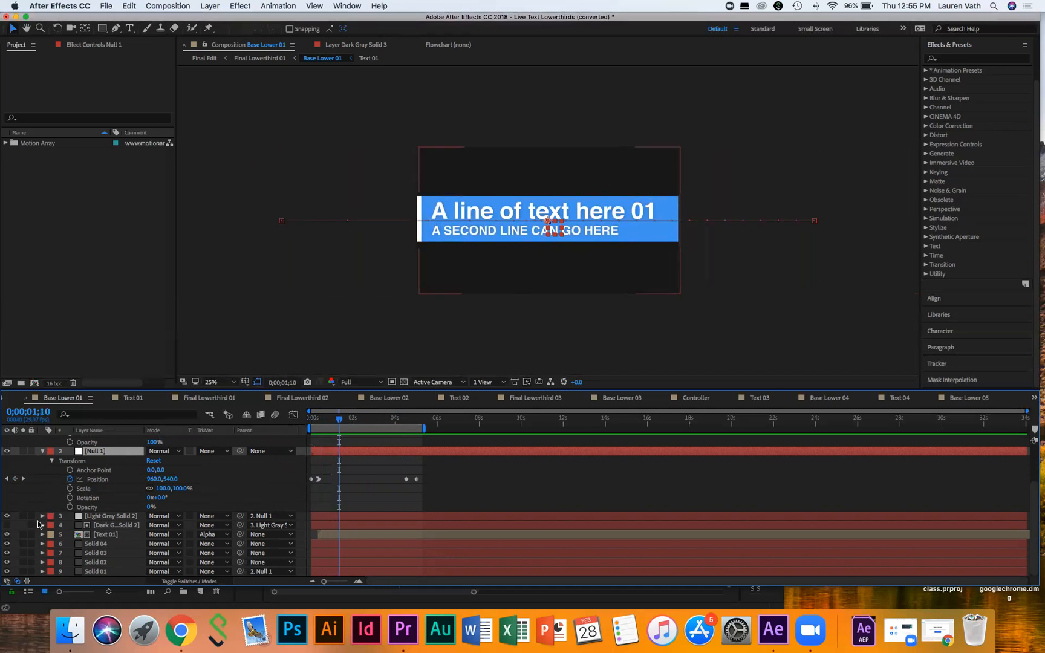
drag(340, 419, 335, 419)
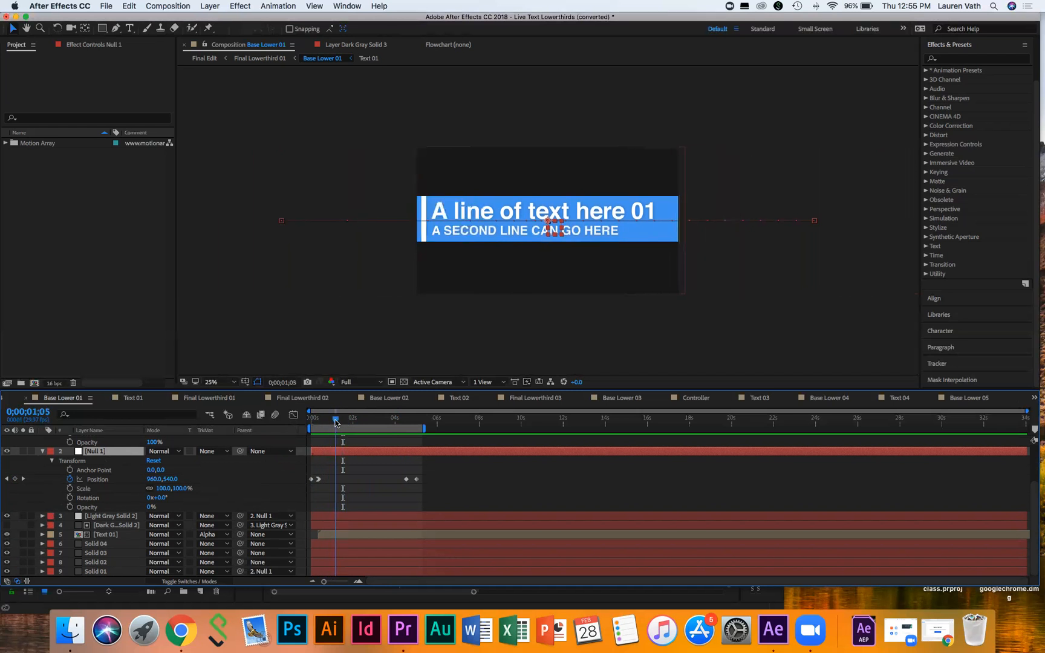
click(43, 516)
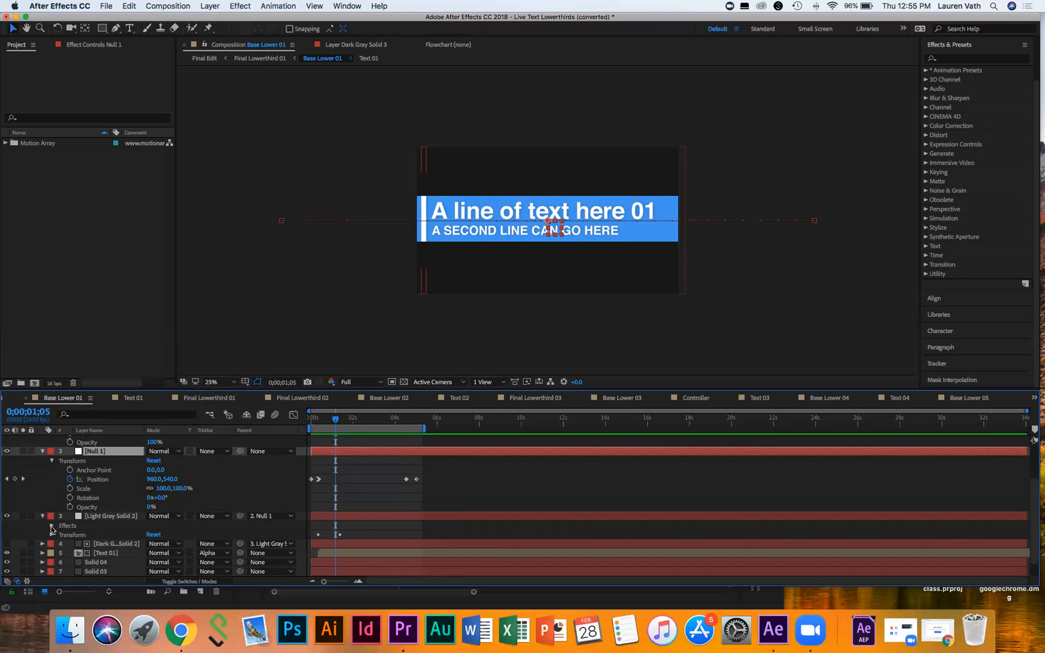
click(52, 526)
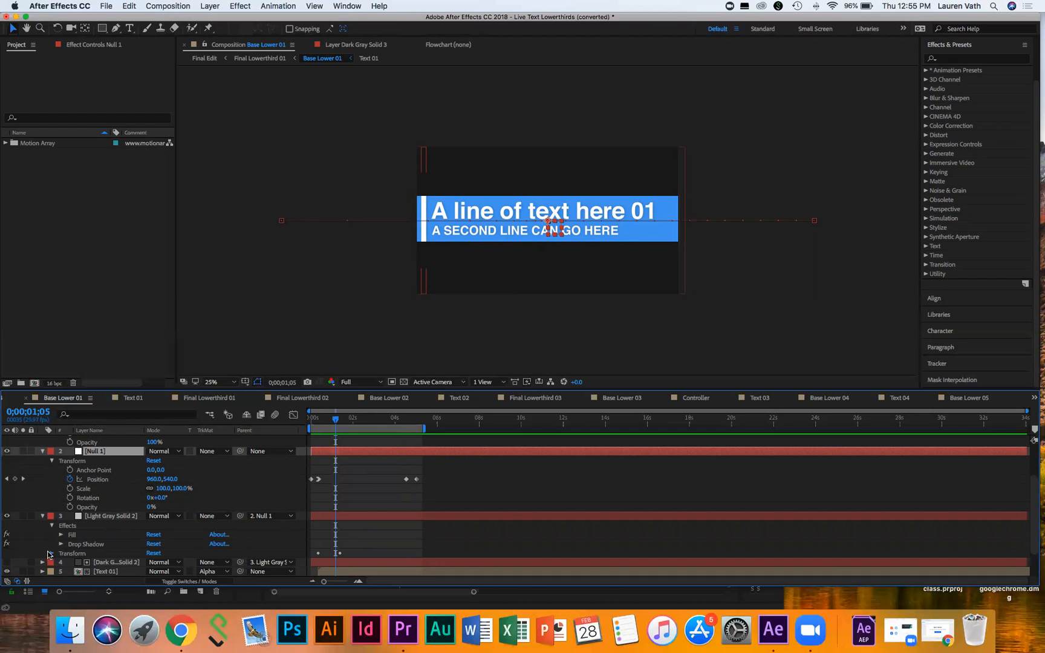
click(52, 553)
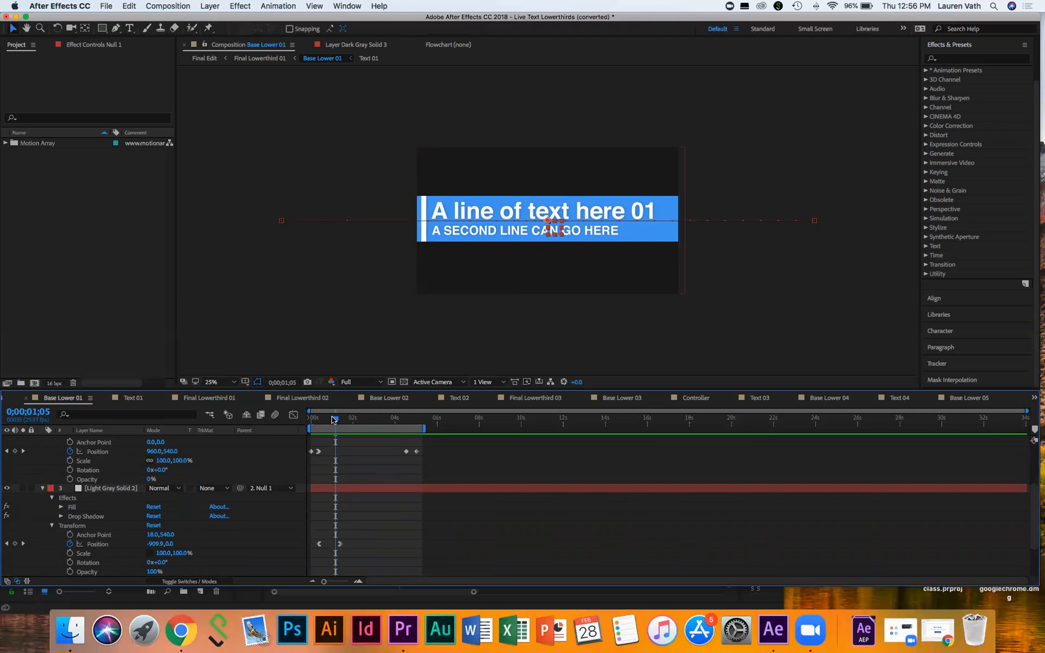
Step: Scrub back and forth to watch the blue bar and text slide, then collapse Light Gray Solid 2
drag(333, 419, 321, 418)
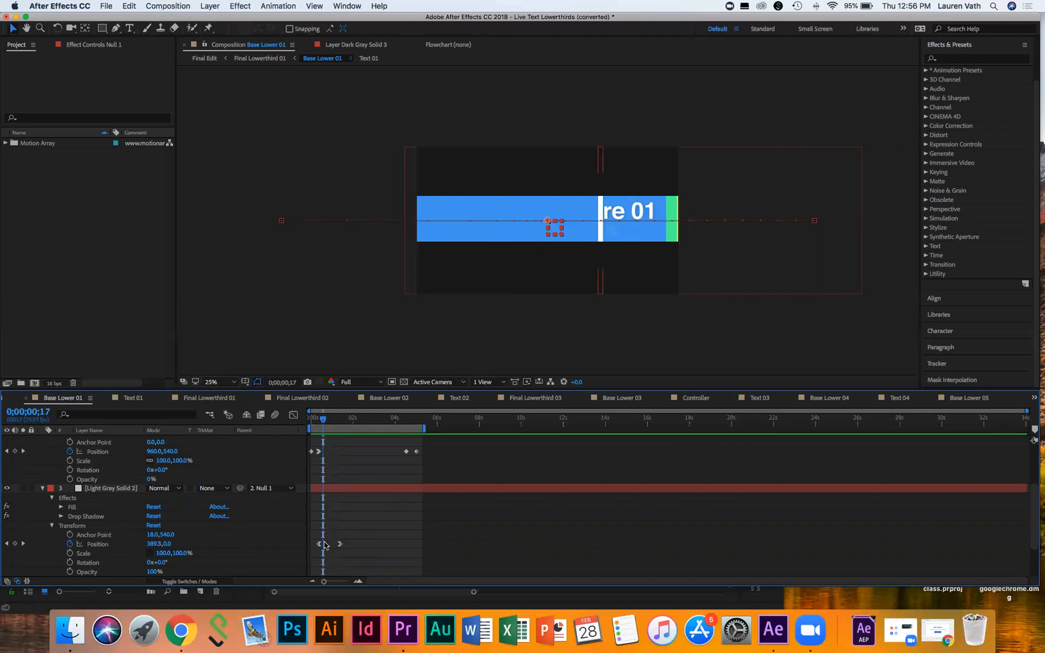
mouse_move(322, 418)
mouse_down()
mouse_move(311, 420)
mouse_move(320, 420)
mouse_up()
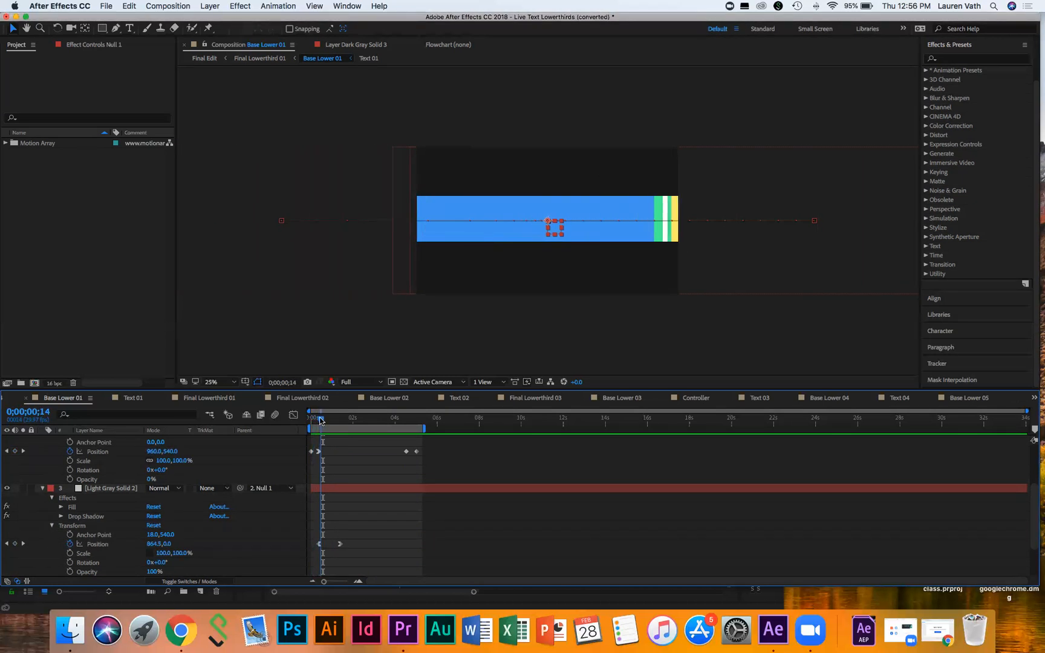
drag(321, 421, 423, 418)
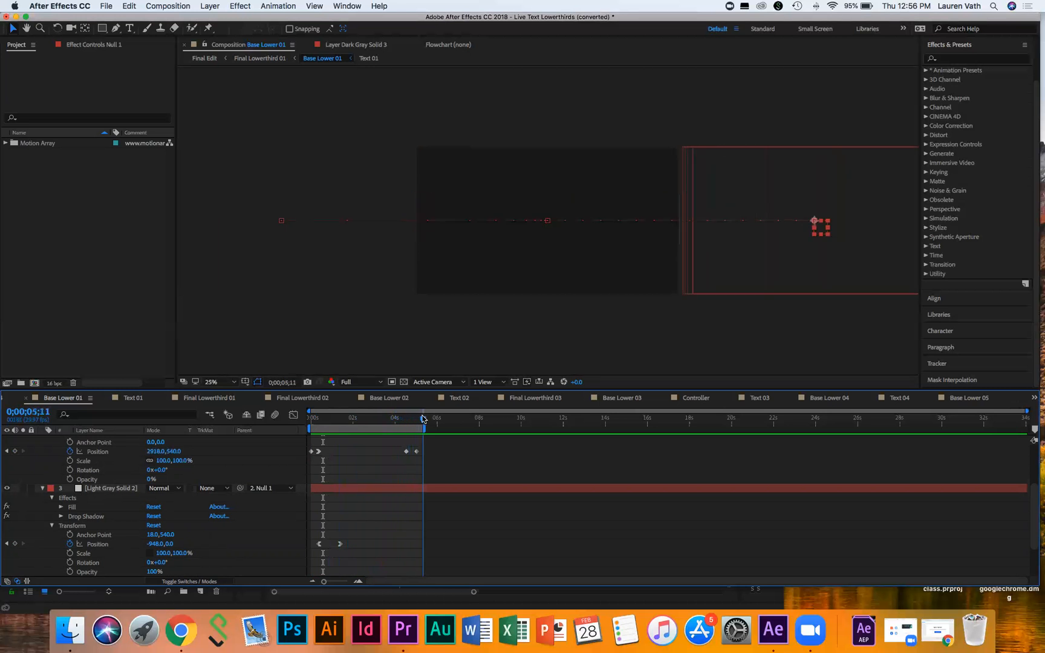
click(42, 489)
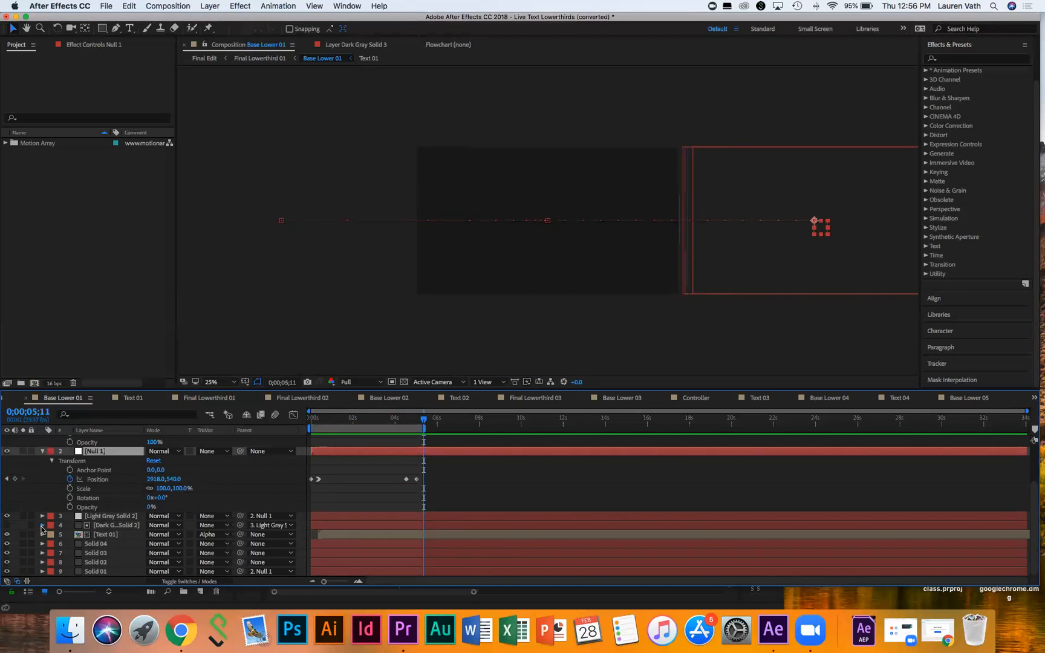
Step: Expand Dark Gray Solid 2's Transform group and move the playhead back to 0;00;02;14
click(42, 525)
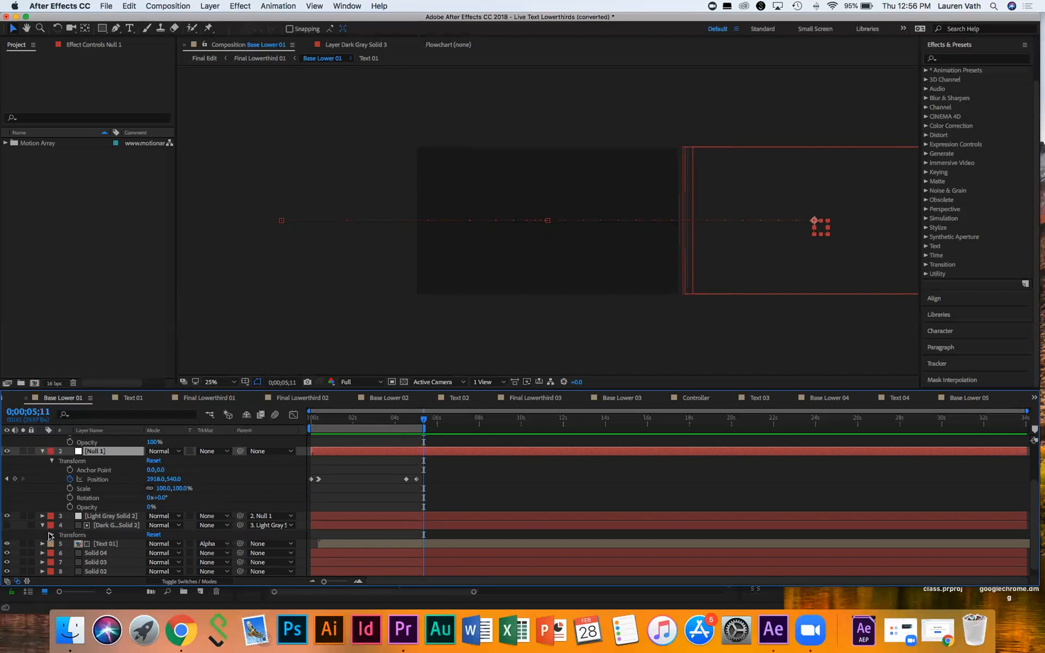
scroll(50, 536, down, 1)
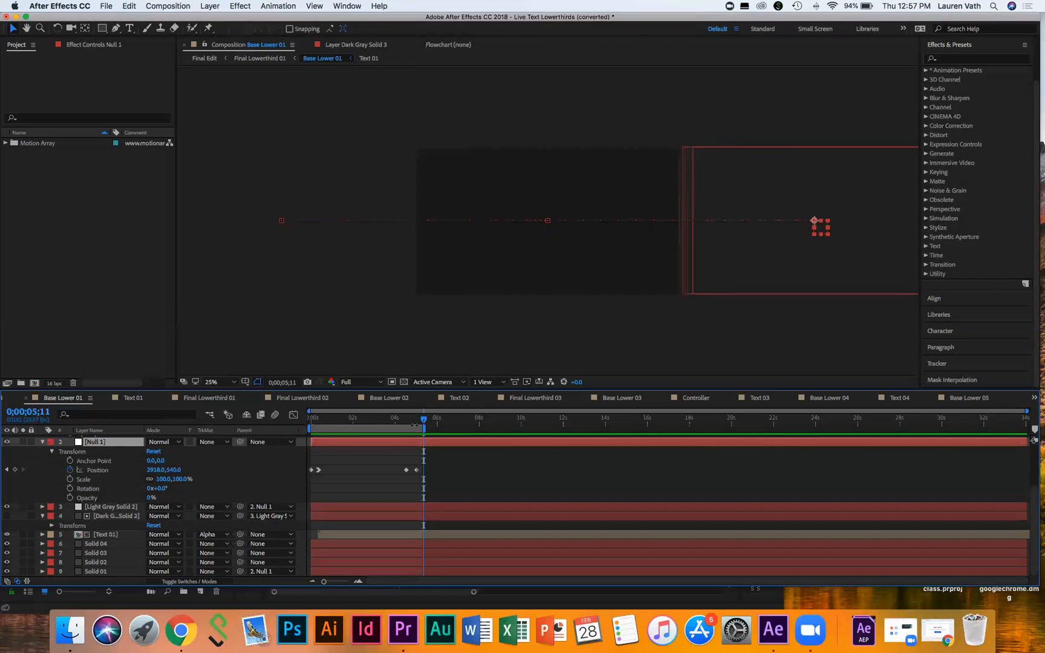
drag(424, 421, 362, 427)
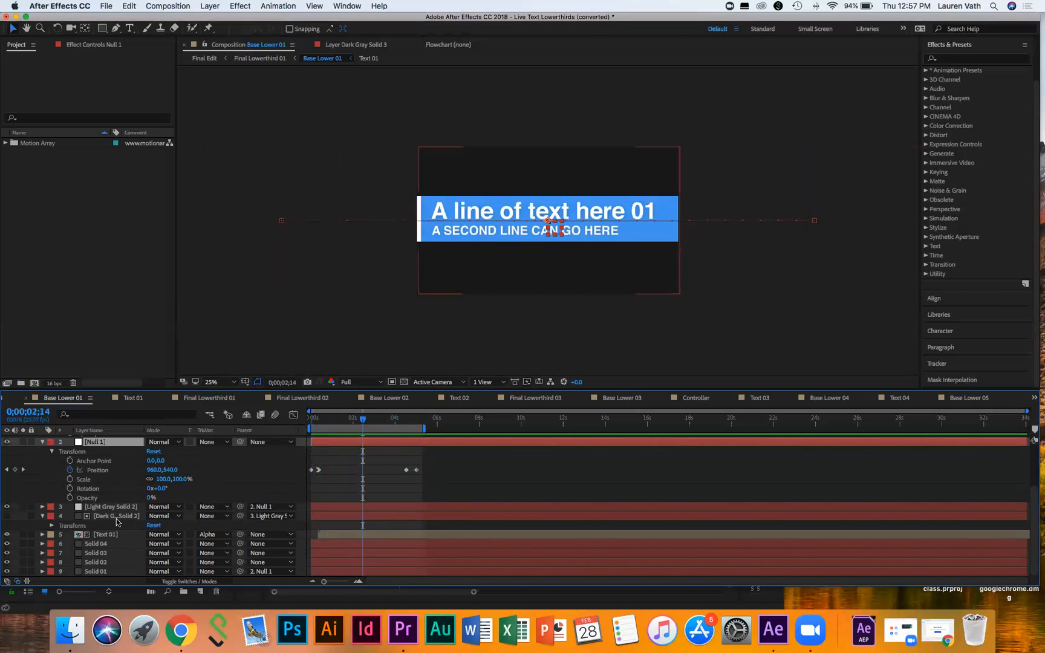
Step: Toggle Dark Gray Solid 2's visibility to check its matte, leave it hidden, and expand Text 01
click(7, 516)
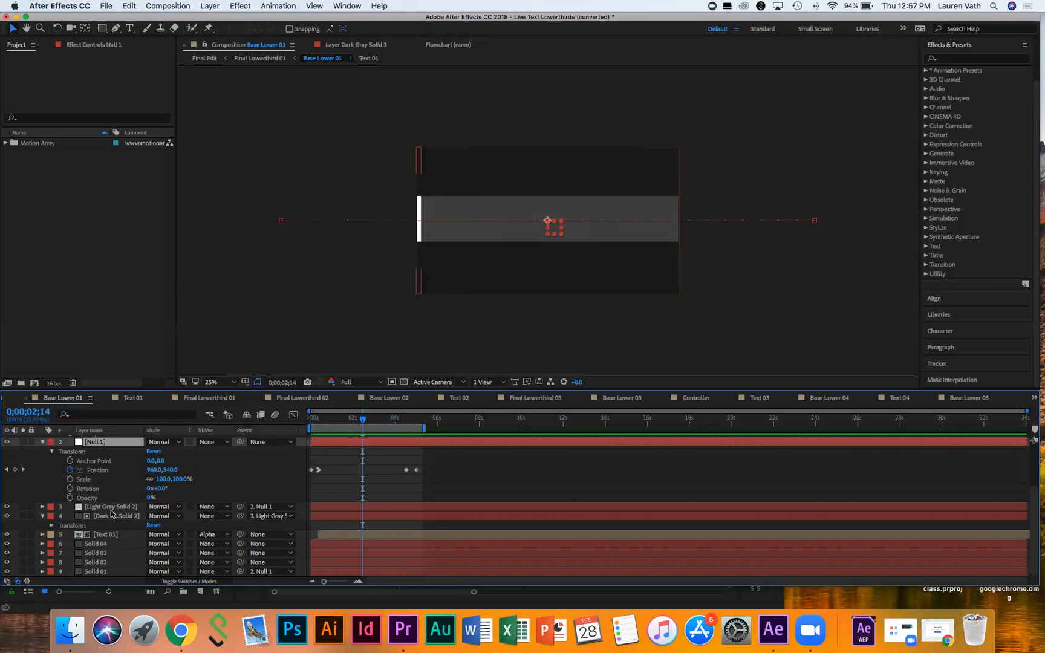
click(6, 515)
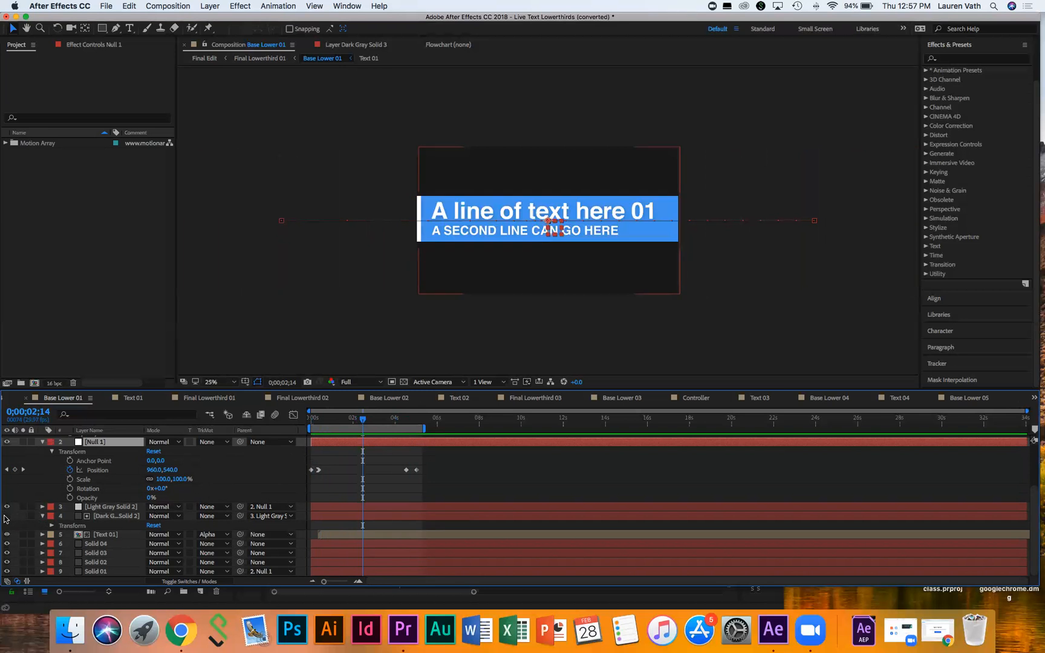
click(7, 516)
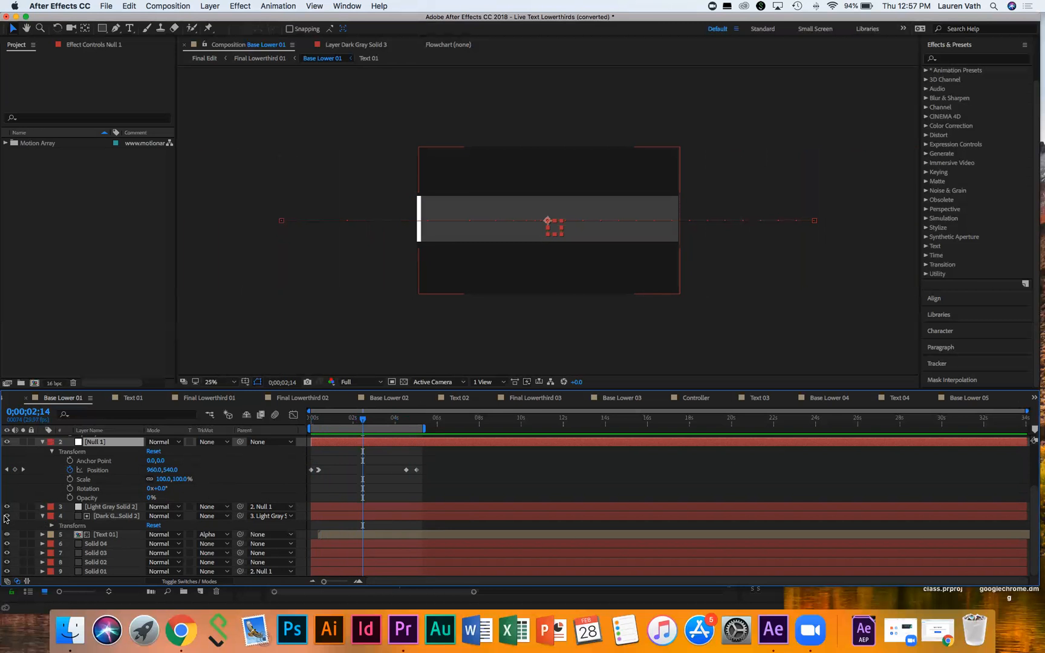
click(6, 516)
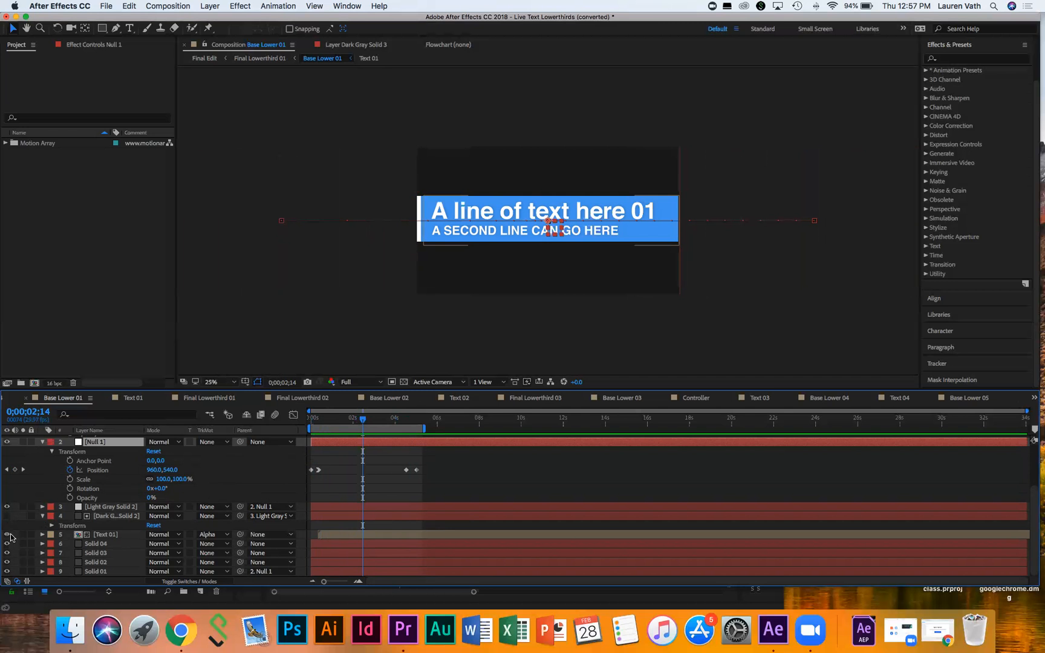
click(42, 535)
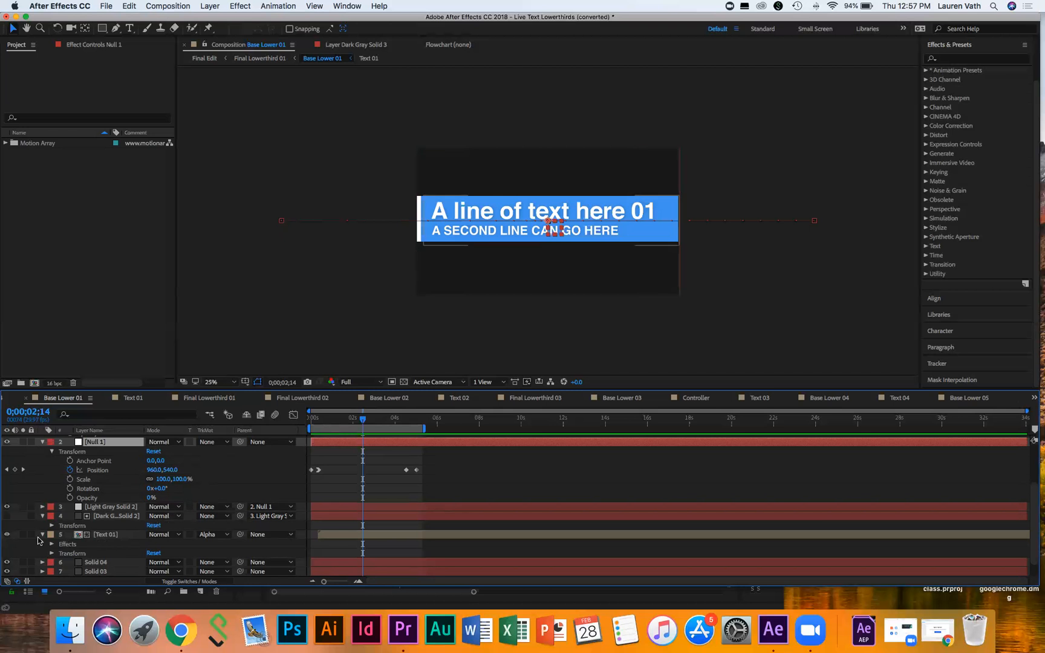
Step: Briefly hide and restore Text 01, then expand its Transform properties
click(6, 536)
click(7, 536)
click(51, 553)
scroll(393, 536, down, 3)
scroll(394, 536, up, 3)
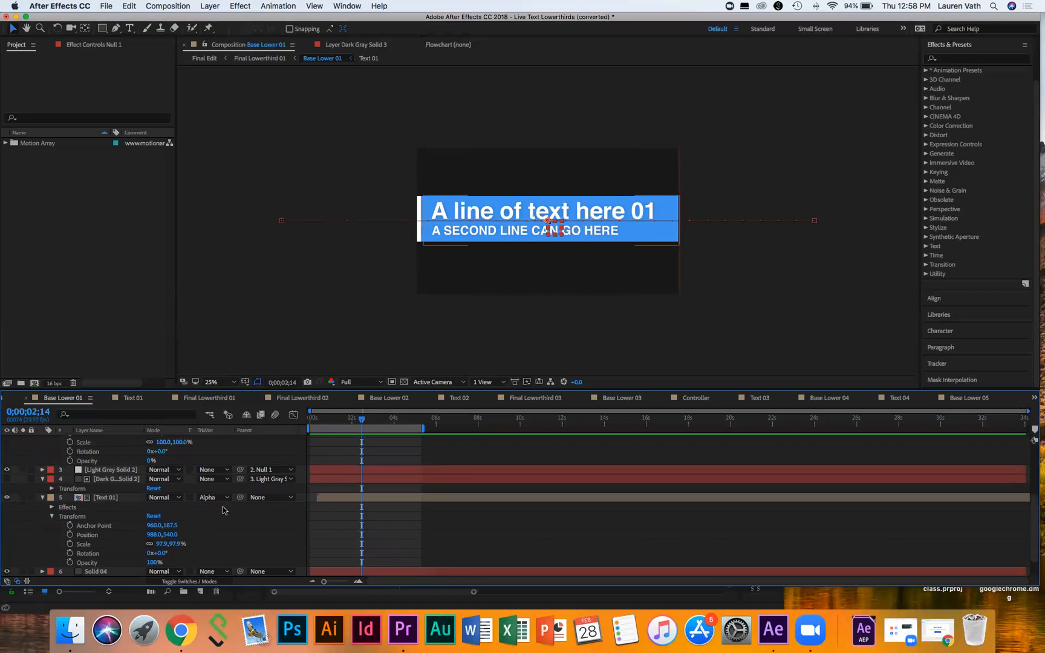
Step: Expand Text 01's Drop Shadow (21% opacity, distance 5.0, softness 62.0) and scrub the intro
click(52, 507)
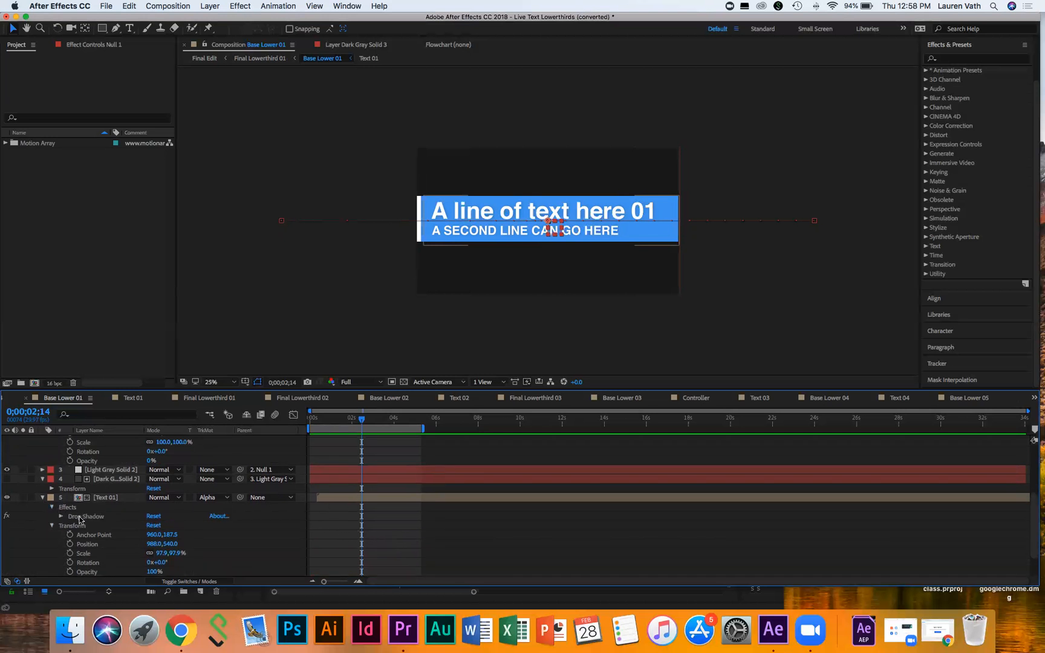
click(61, 516)
scroll(474, 499, down, 1)
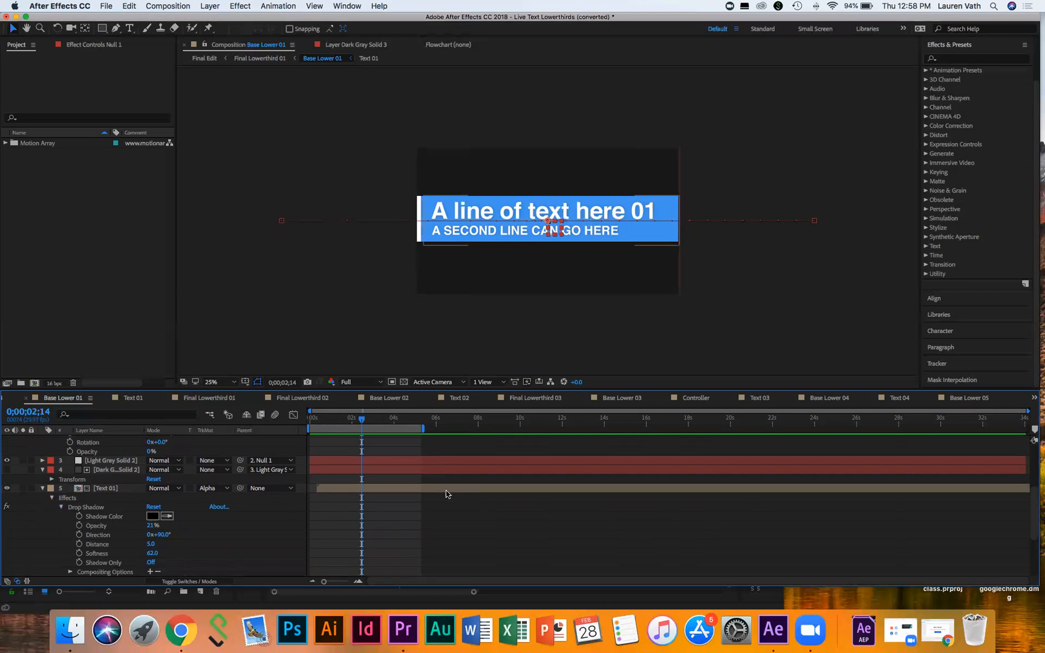
mouse_move(363, 422)
mouse_down()
mouse_move(321, 421)
mouse_move(371, 421)
mouse_move(321, 420)
mouse_move(343, 419)
mouse_up()
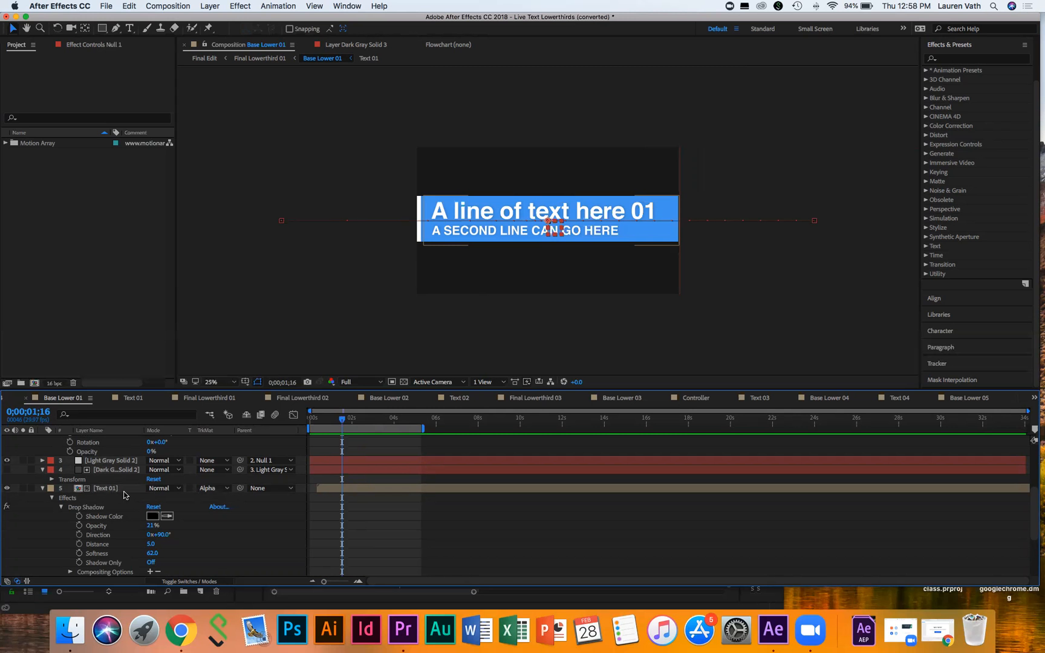
click(212, 489)
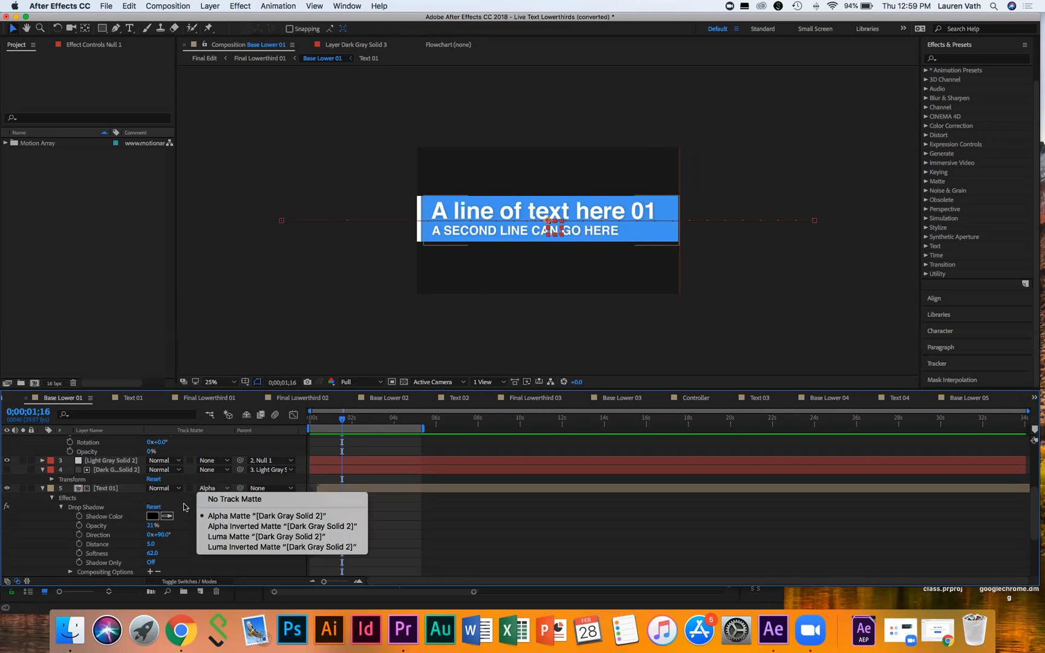
click(184, 506)
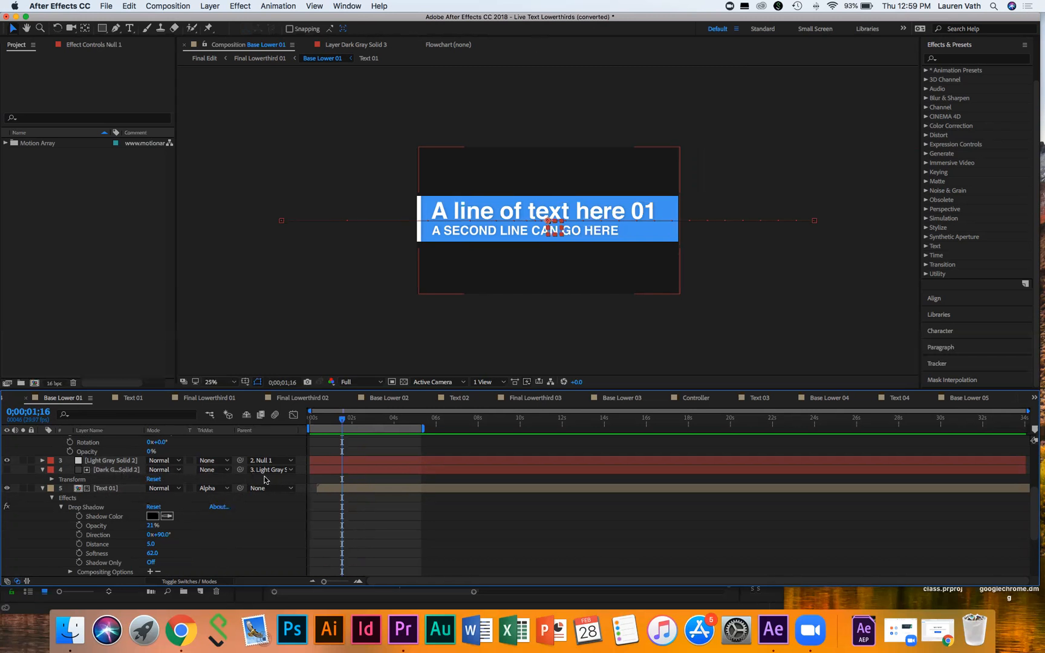
Step: Scrub the early frames to replay the text wipe, then collapse Text 01's properties
click(340, 418)
click(321, 419)
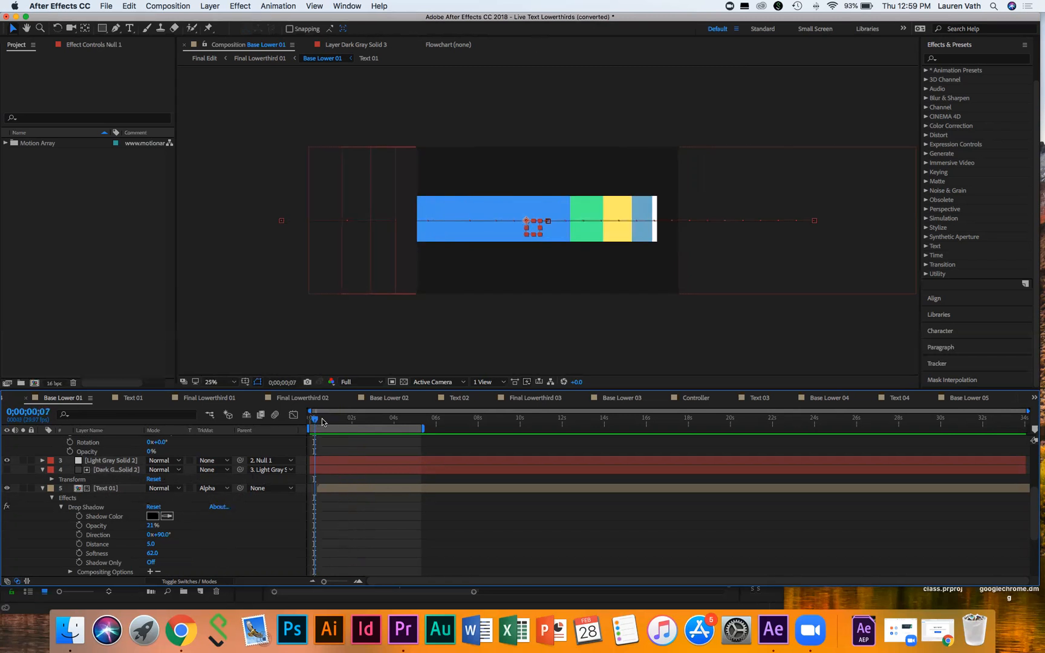
drag(314, 422, 338, 422)
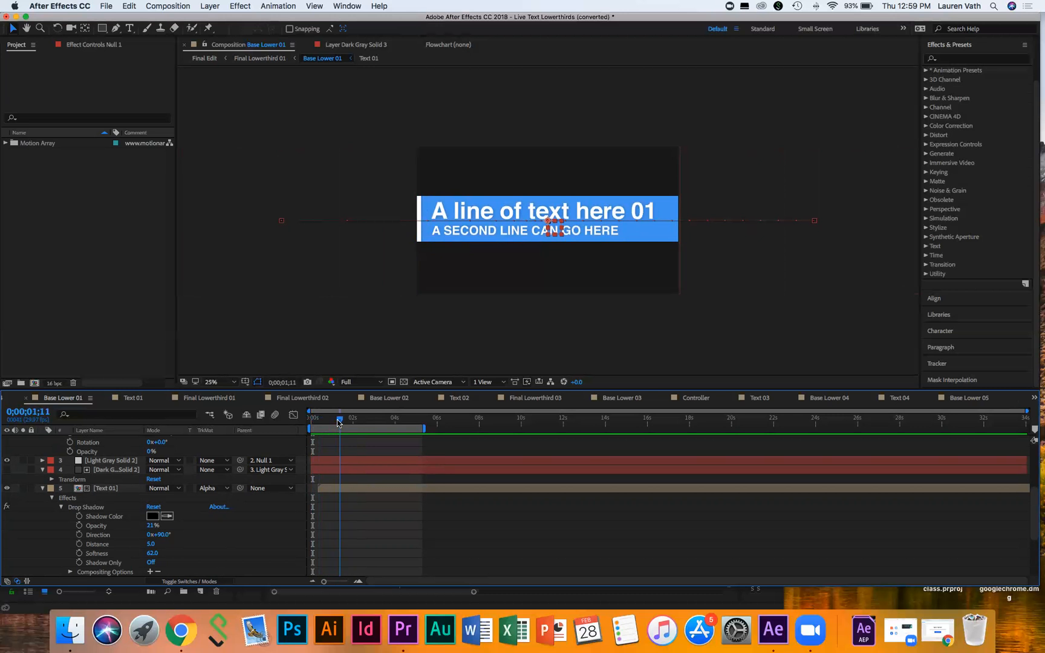
mouse_move(339, 423)
mouse_down()
mouse_move(313, 423)
mouse_move(336, 423)
mouse_up()
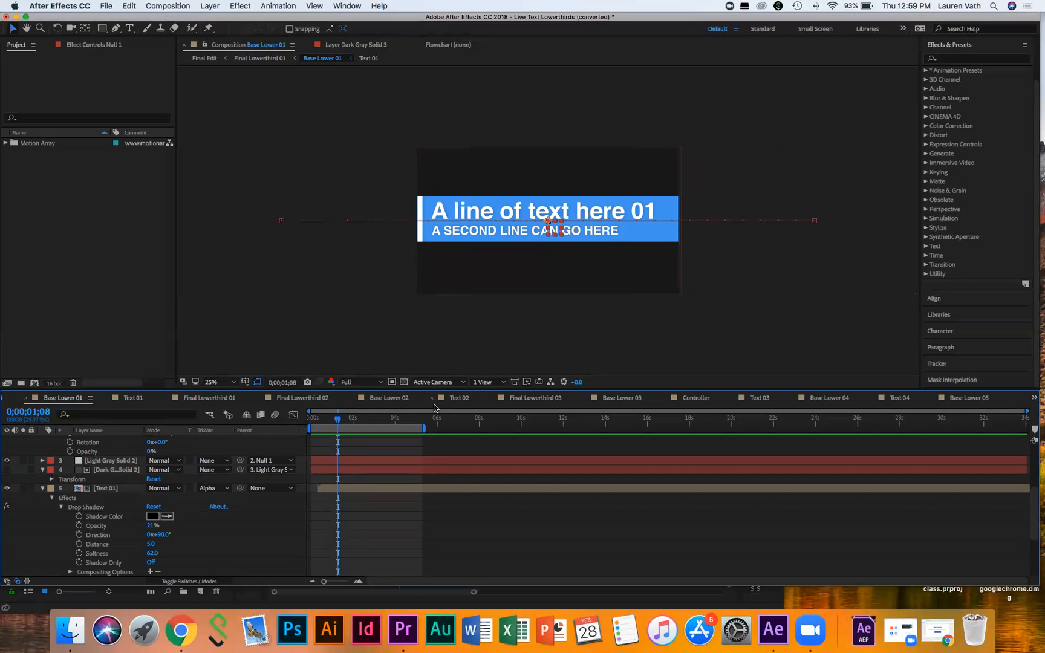
click(42, 488)
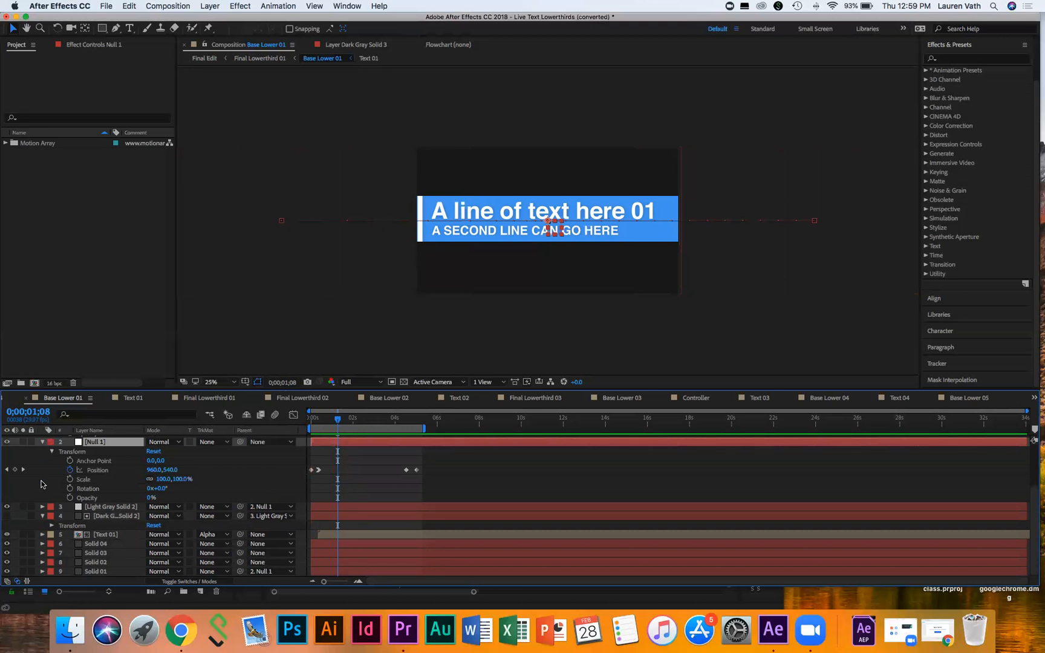
Step: Expand Solid 04, Solid 03, Solid 02 and Solid 01, then scrub back to frame 0;00;00;05
click(43, 544)
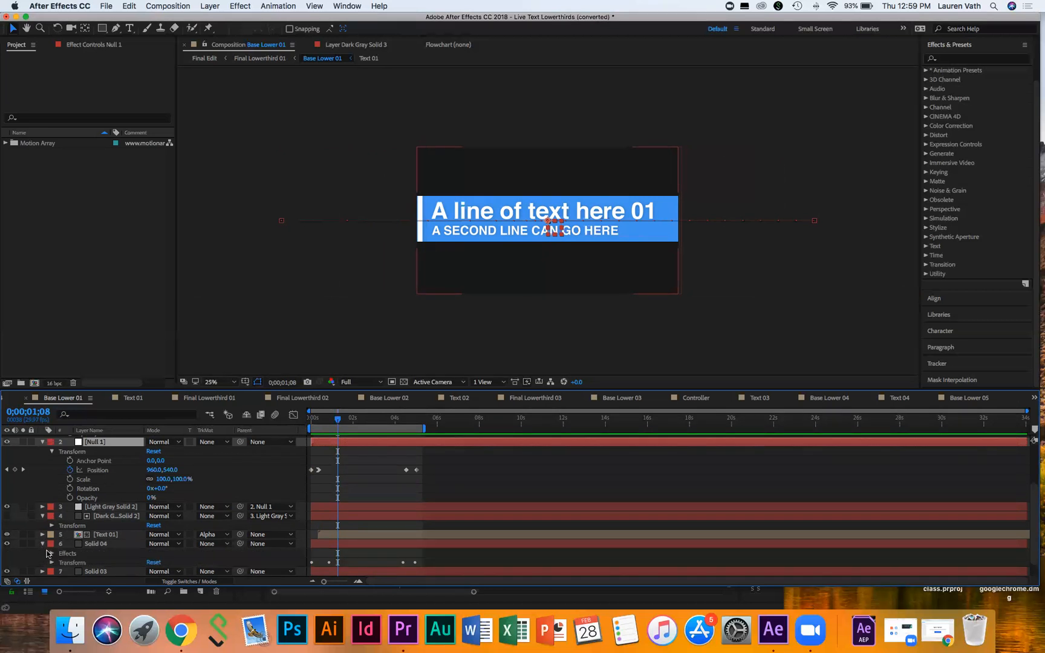
click(42, 574)
scroll(43, 574, down, 1)
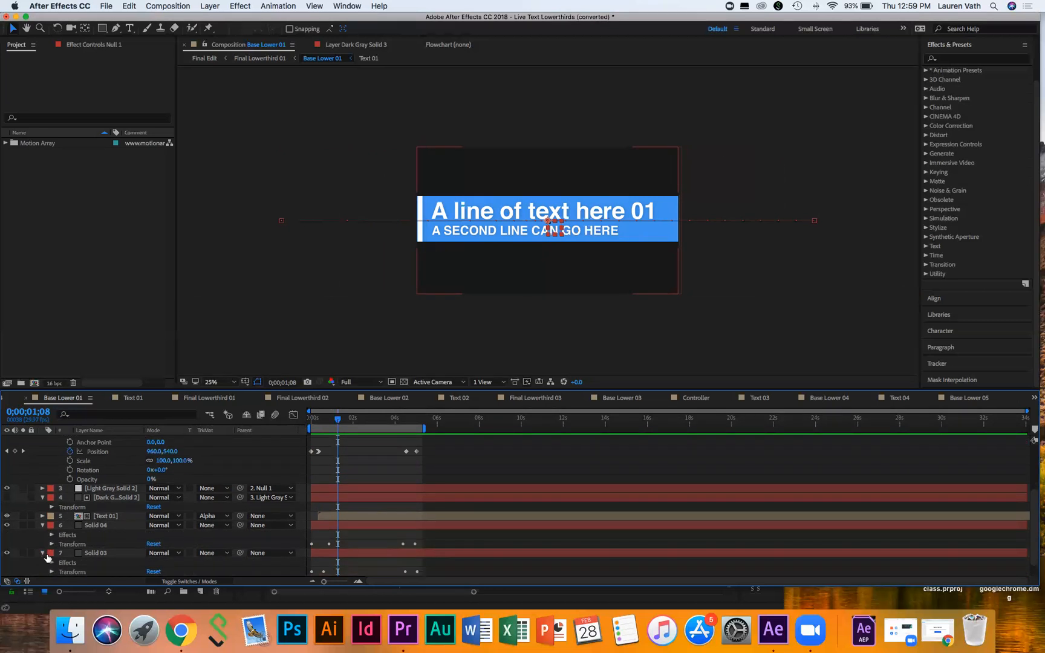
scroll(47, 557, down, 1)
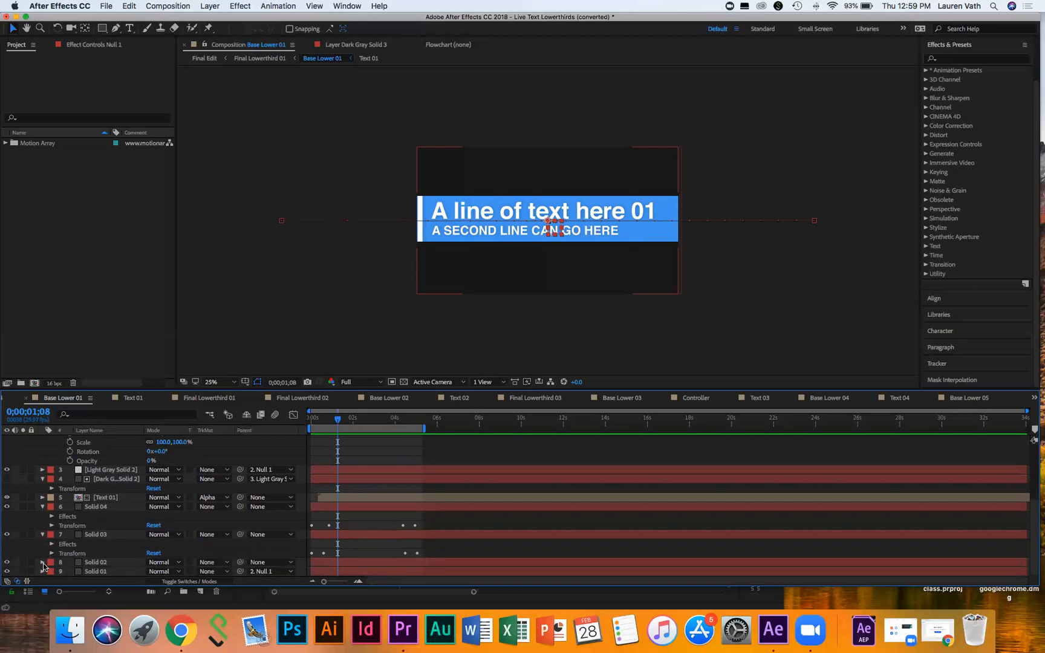
click(43, 562)
scroll(42, 565, down, 1)
scroll(41, 566, down, 1)
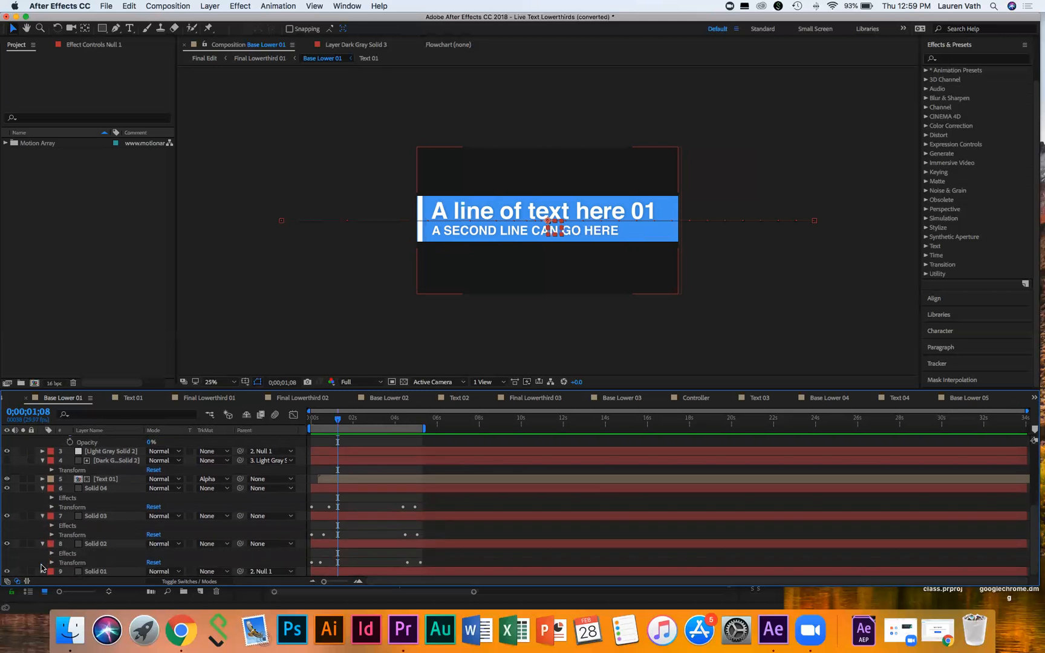
click(43, 572)
scroll(44, 571, down, 2)
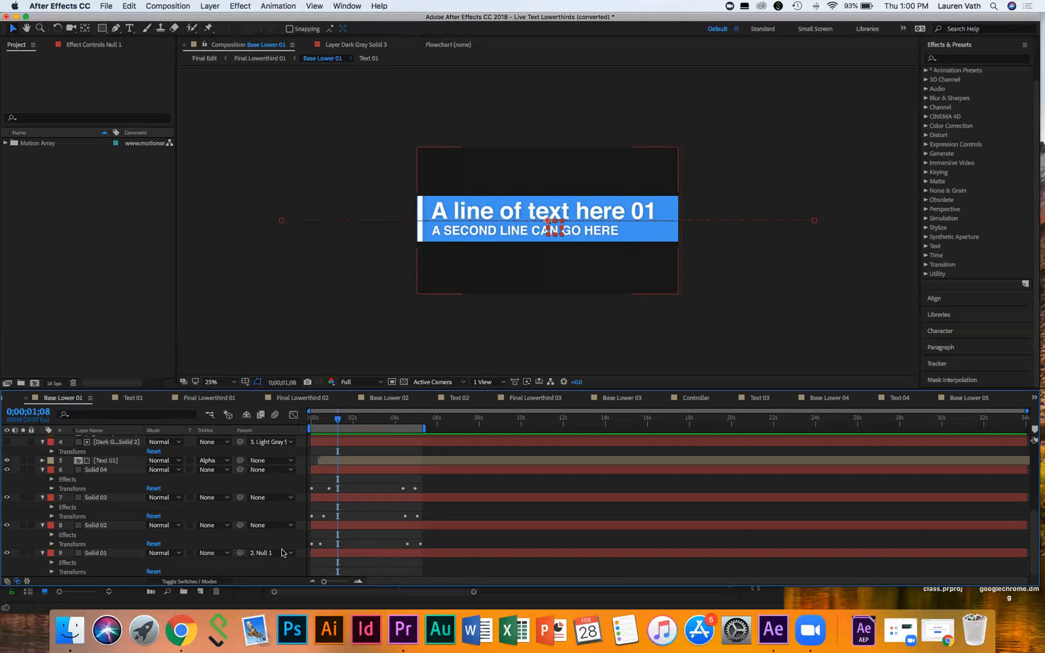
drag(344, 422, 376, 424)
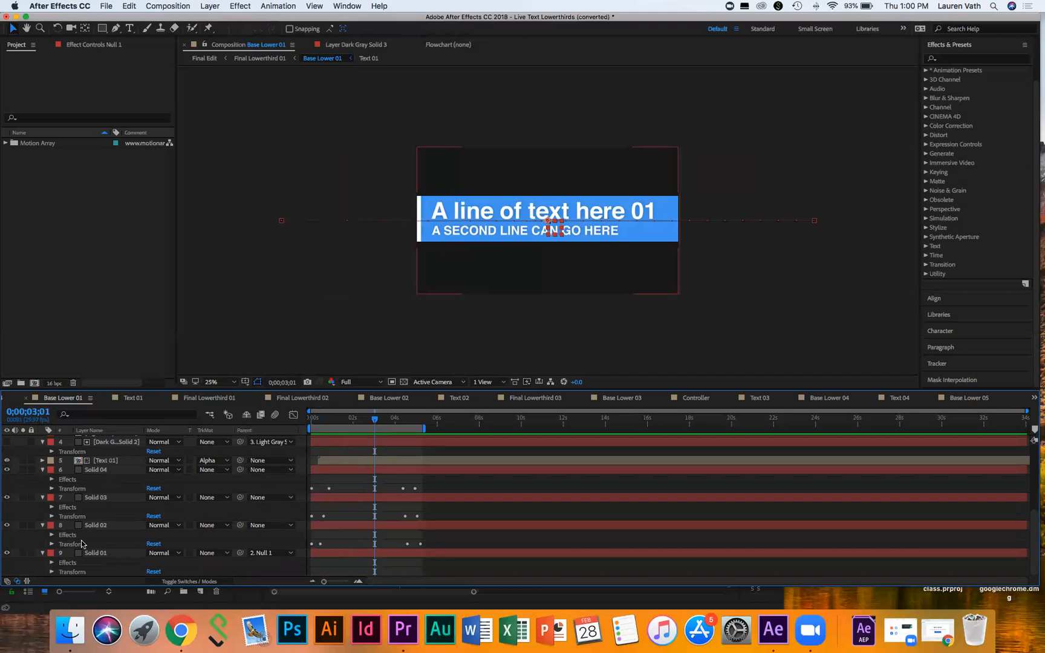
drag(375, 419, 313, 421)
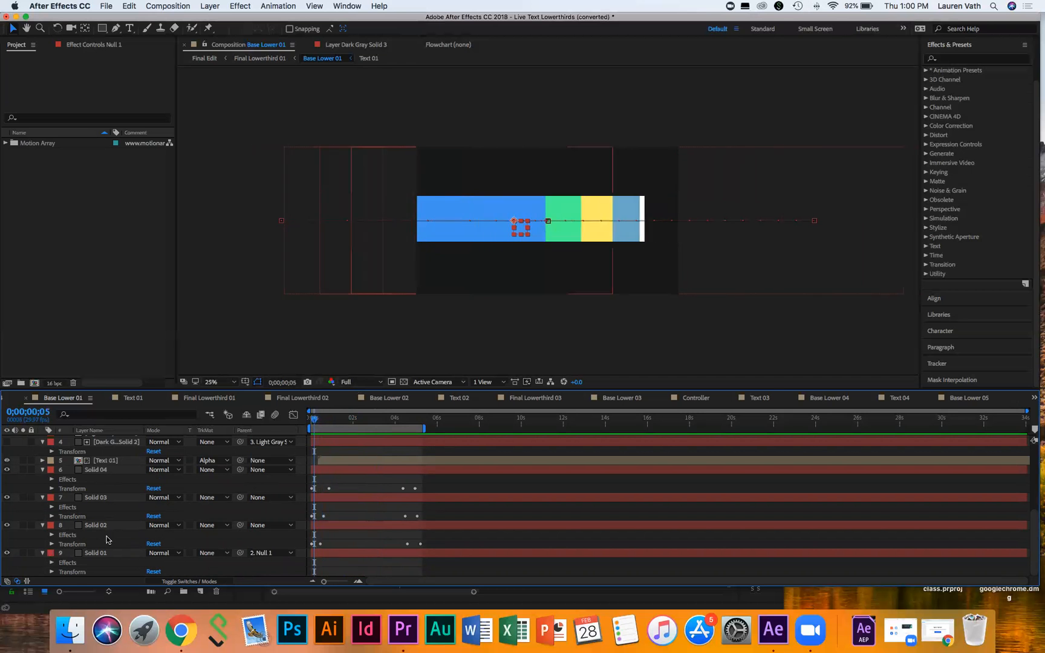
Step: Show Solid 02's Effects and Transform (Position 960,540), then preview the animation from the start
click(51, 535)
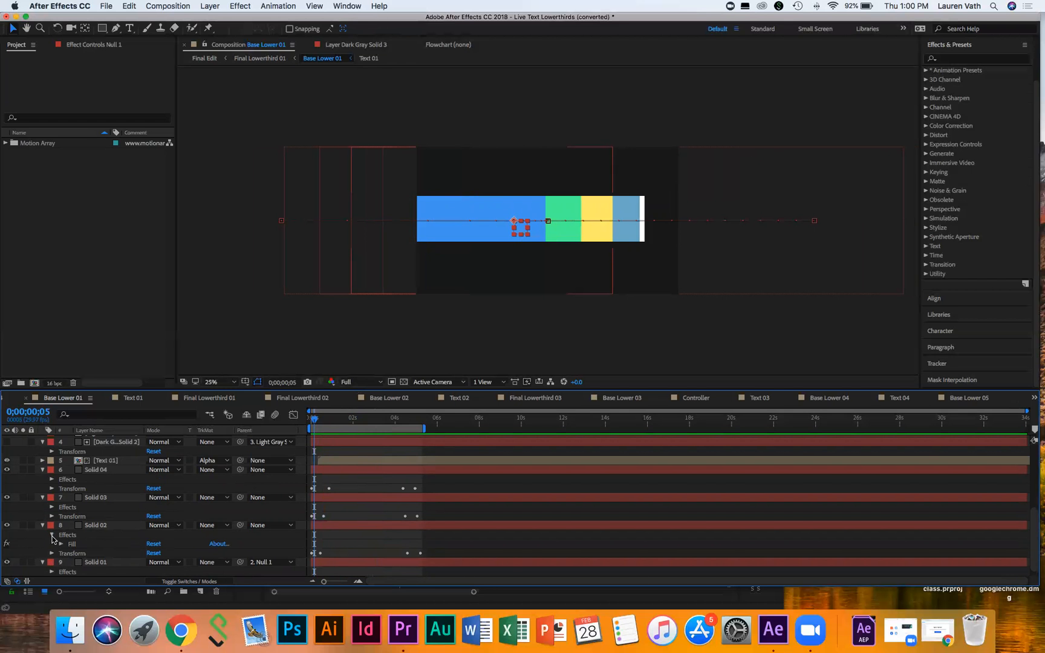
click(51, 553)
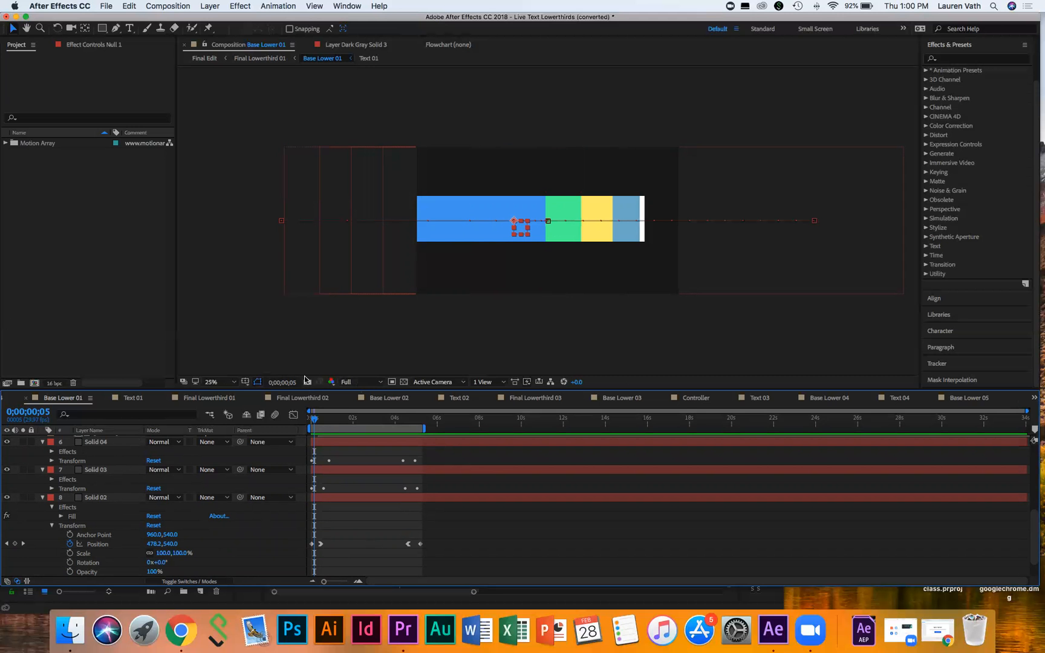
drag(316, 421, 311, 421)
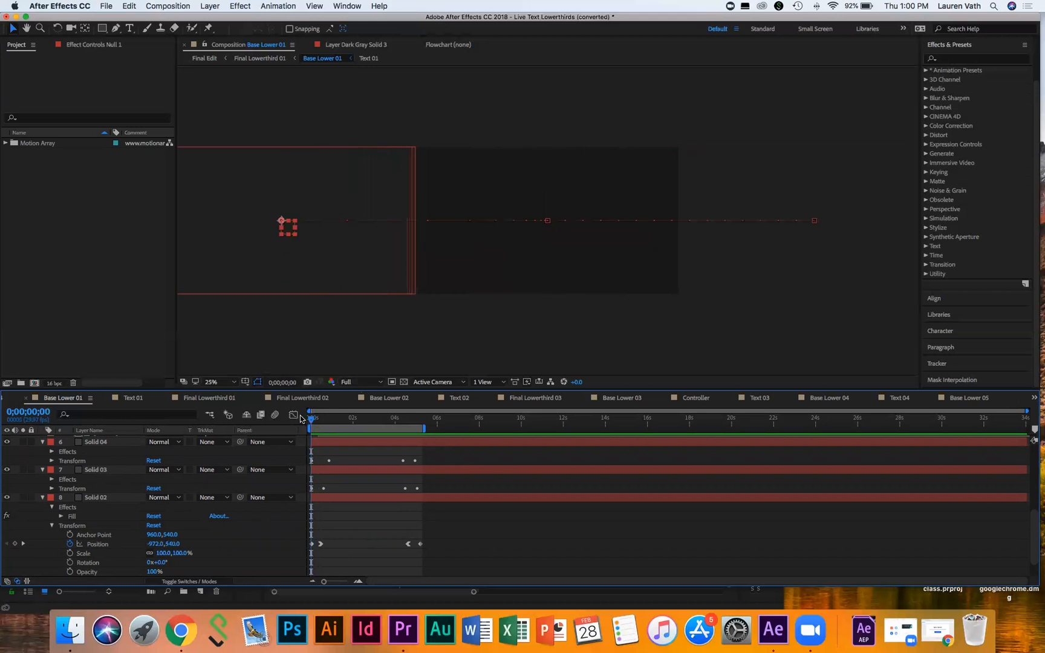
key(space)
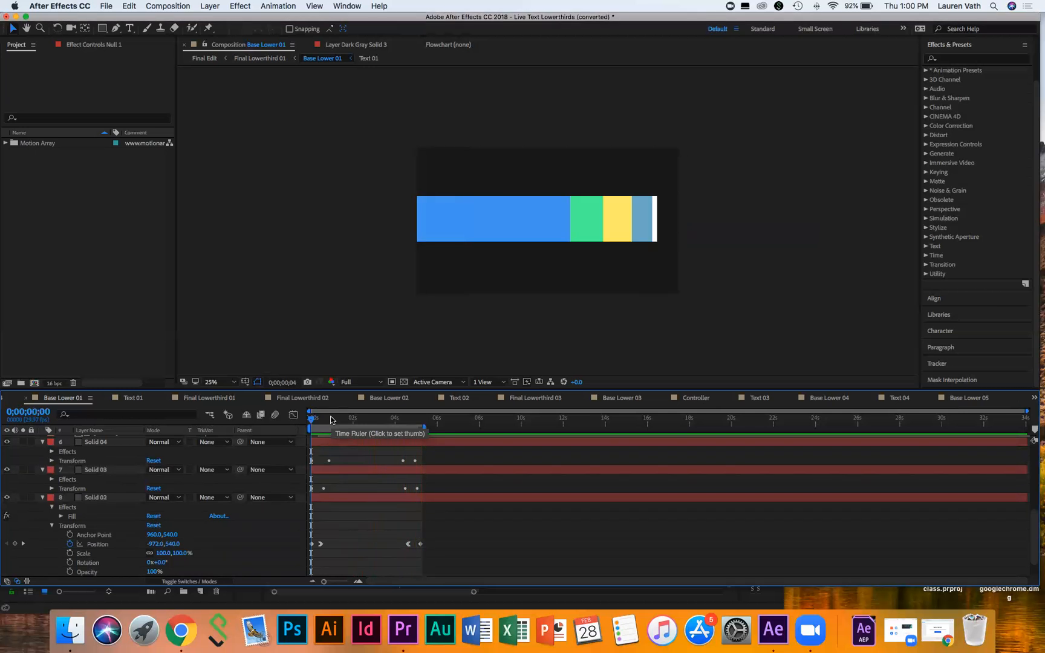
key(space)
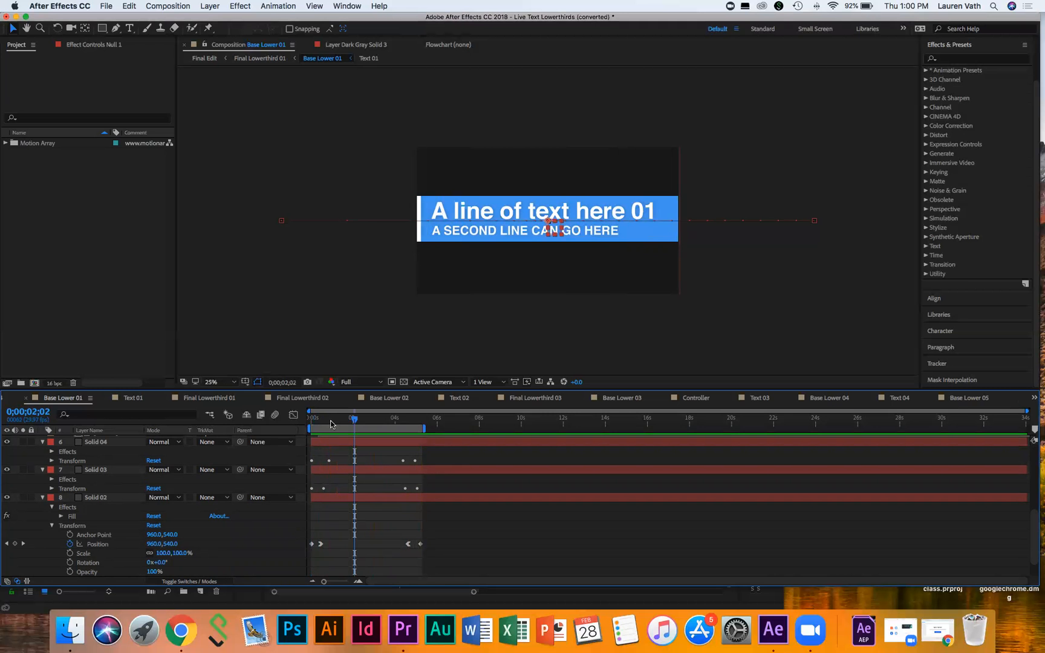
Step: Reveal the Fill effect applied to Solid 01
scroll(254, 521, down, 2)
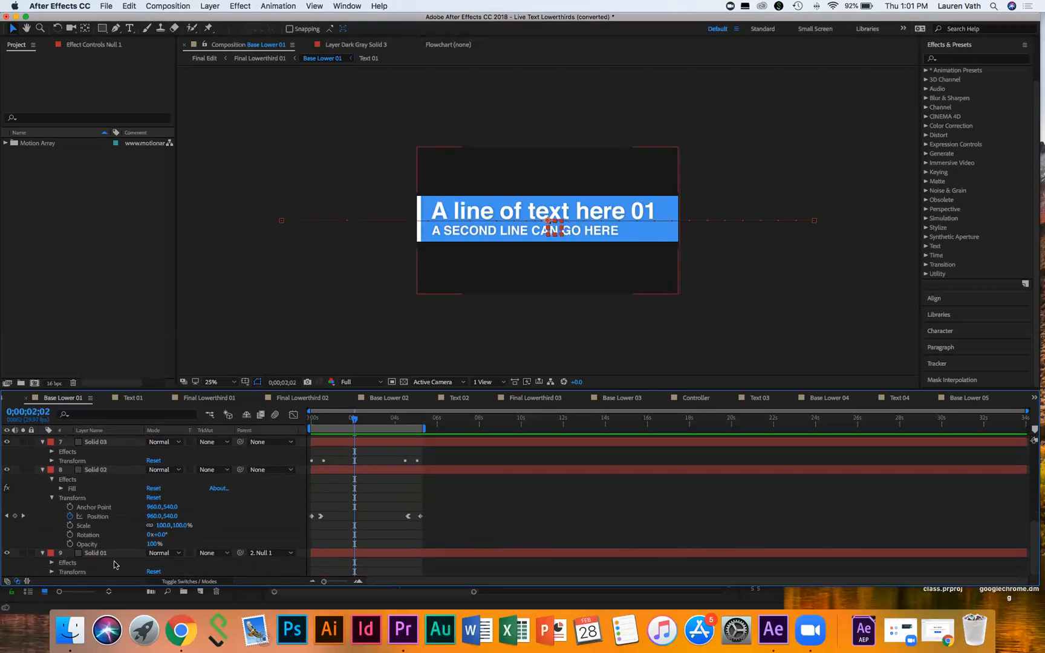
click(51, 565)
scroll(100, 567, down, 1)
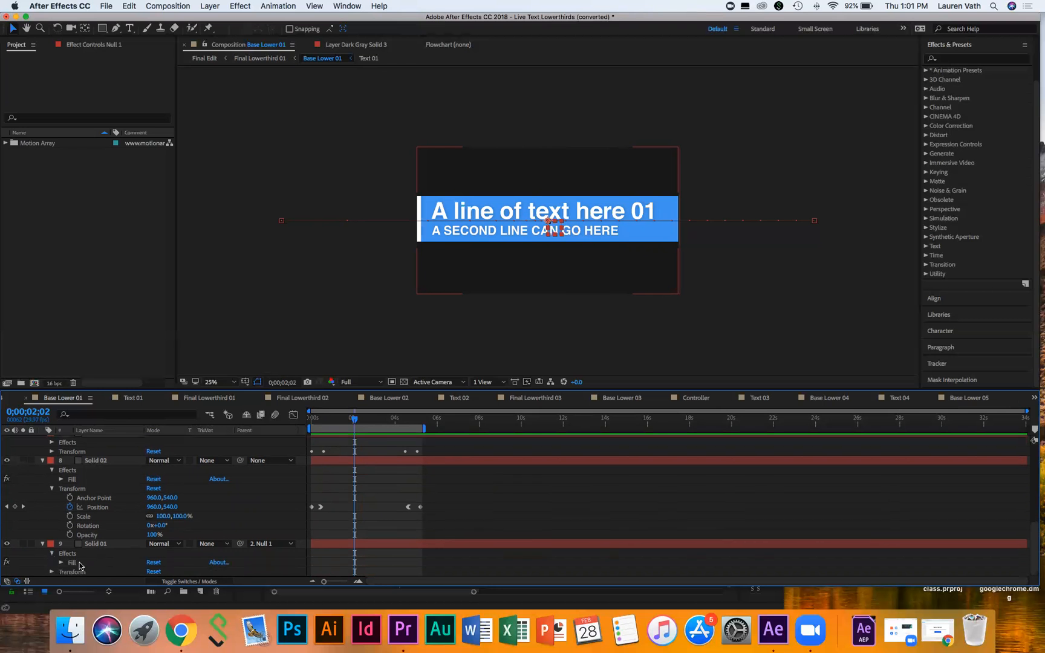
Step: Expand Solid 01's Fill and try its colour picker, keeping the original light-blue colour
click(60, 564)
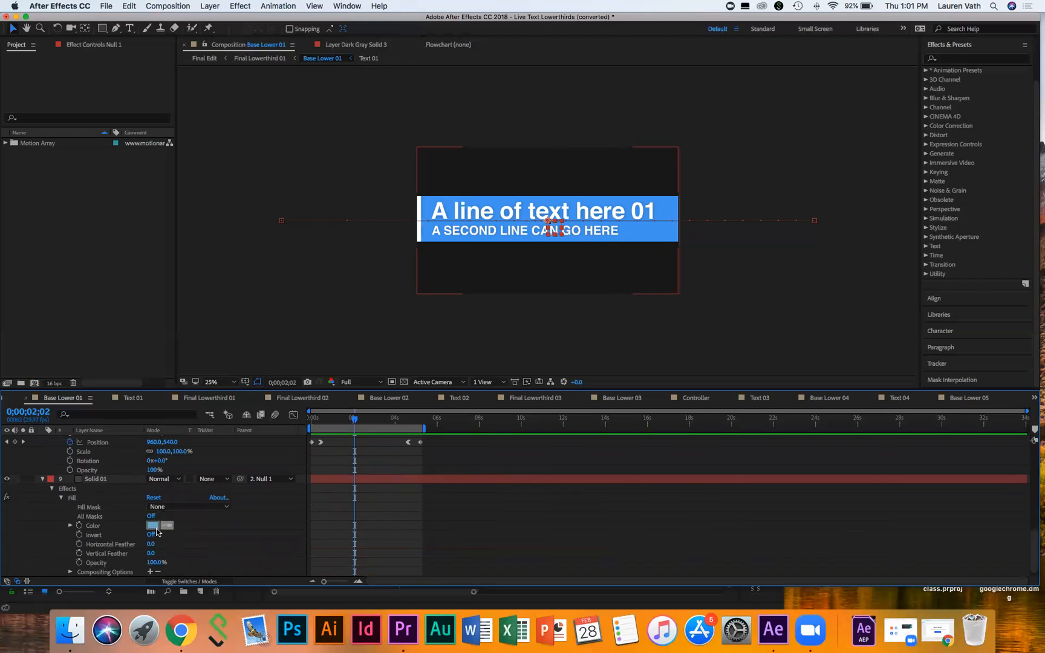
click(152, 526)
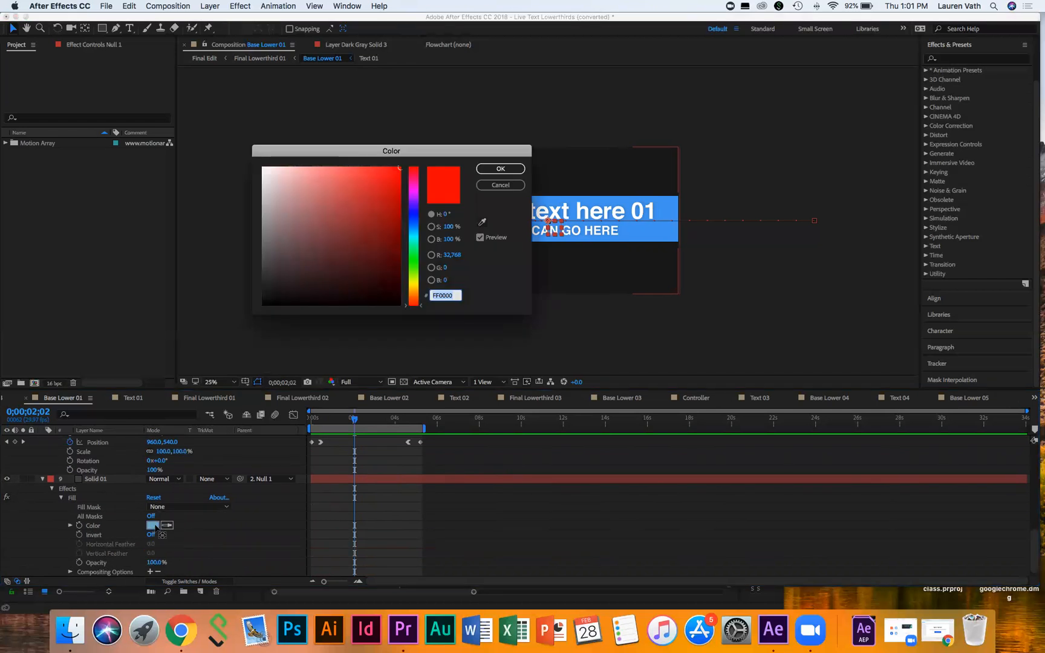
click(499, 186)
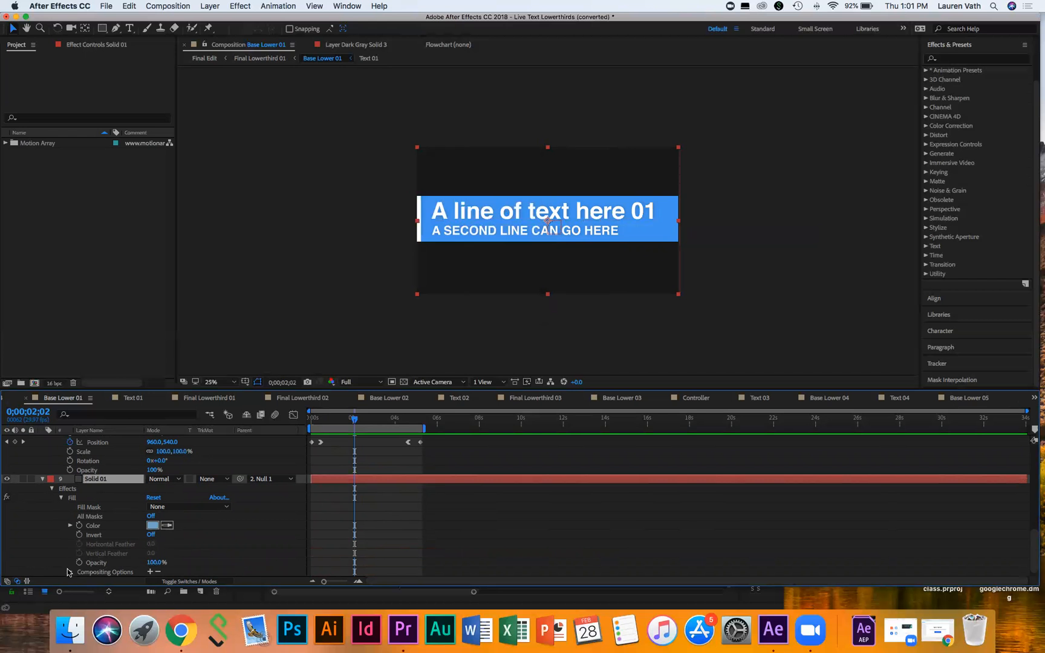
scroll(58, 557, down, 1)
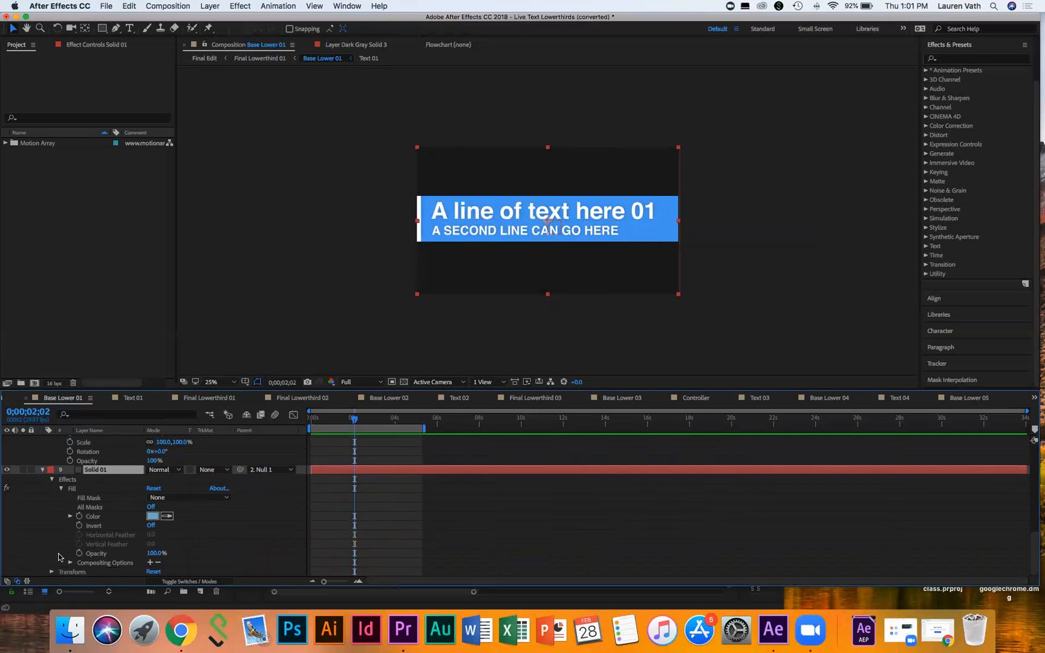
click(153, 516)
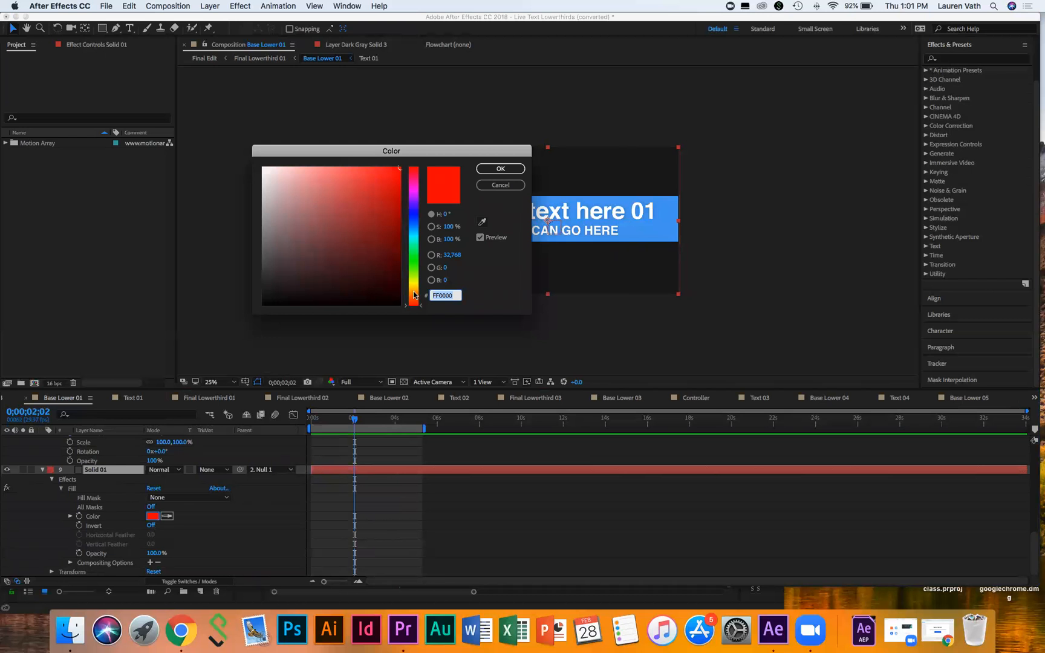
click(415, 295)
click(500, 169)
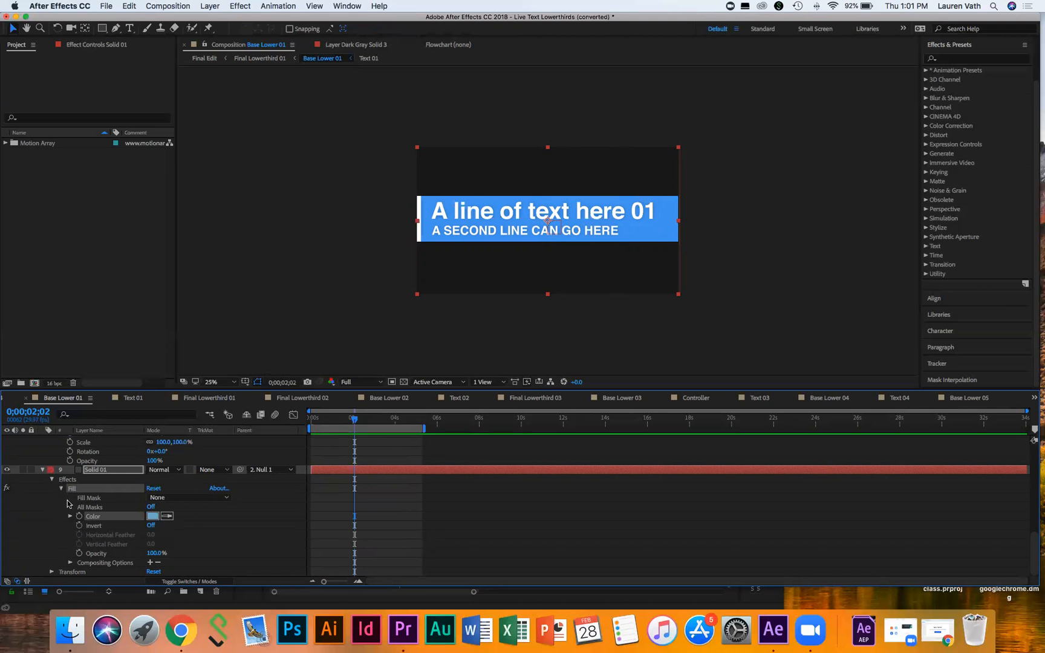
Step: Re-enable Solid 01's Fill, move to frame 0;00;00;08, and confirm its light-blue colour
click(7, 489)
drag(355, 418, 316, 418)
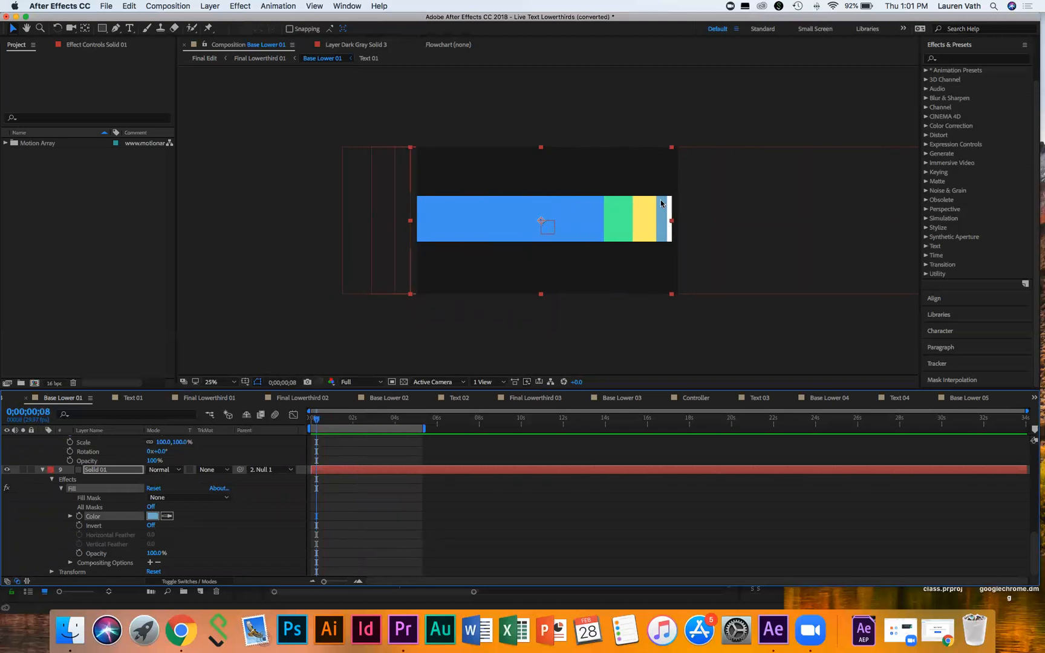
click(153, 516)
click(500, 169)
Step: Search Effects & Presets for "fill" and apply a second Fill effect to Solid 01
click(967, 58)
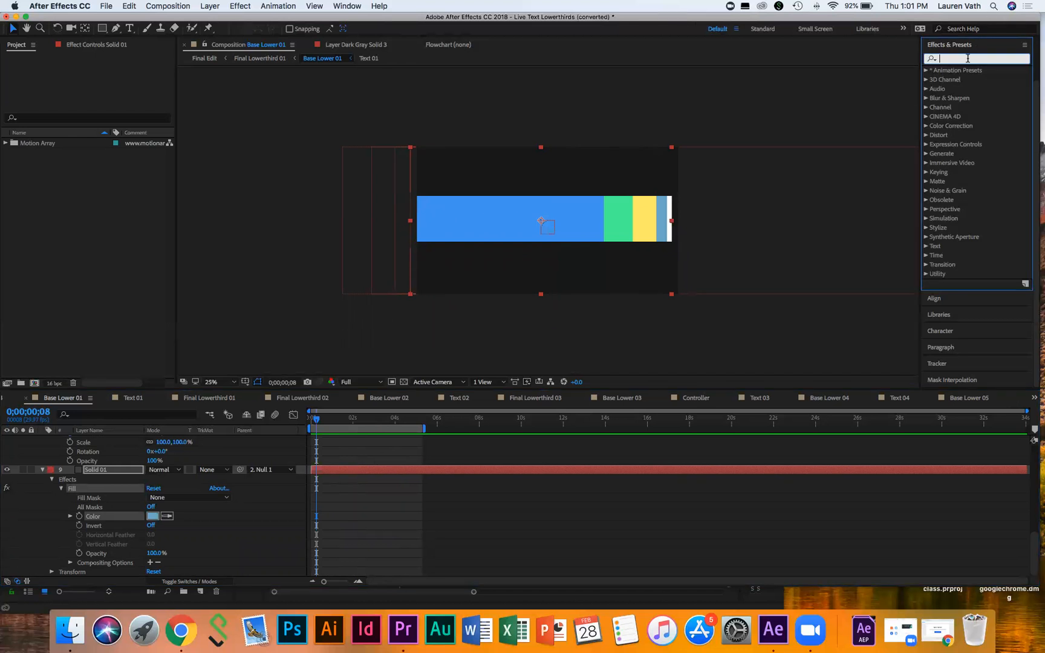
text(fill)
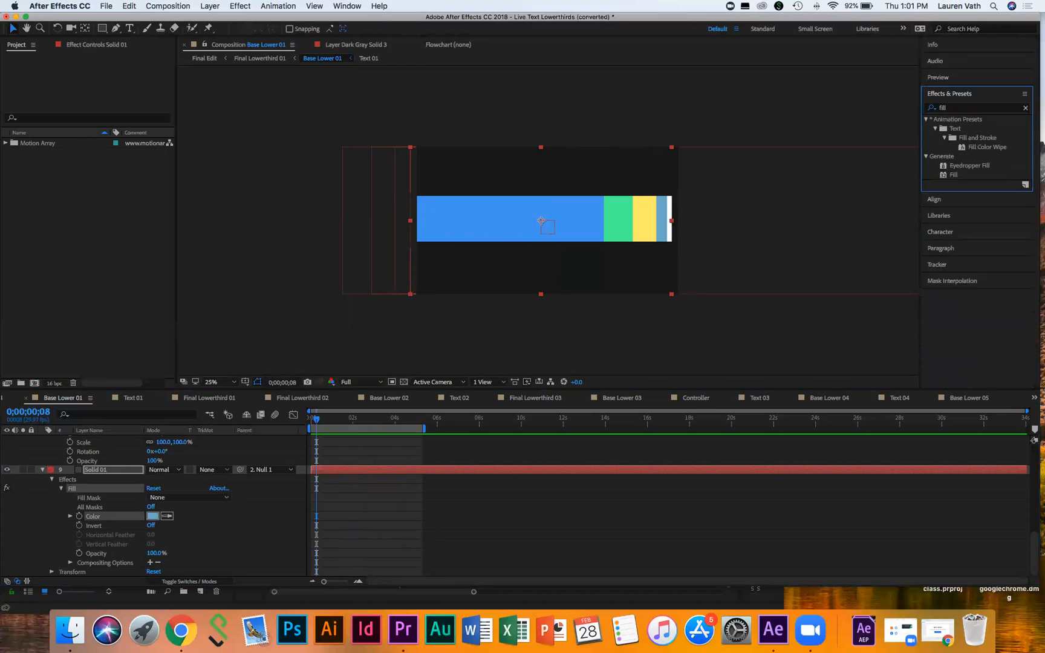
click(961, 174)
drag(955, 175, 92, 475)
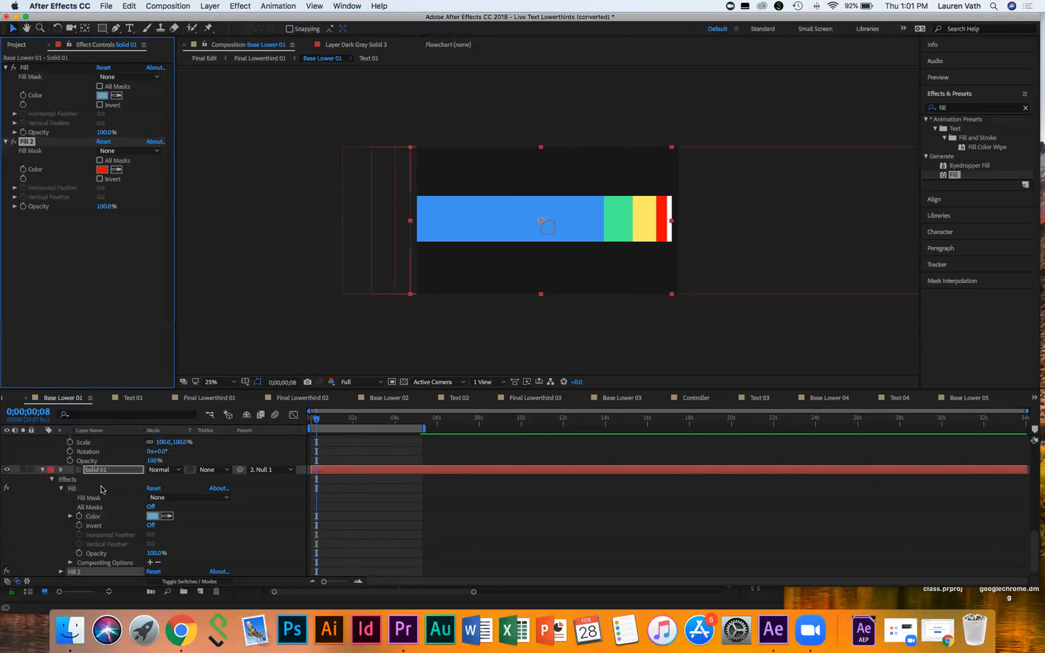
Step: Set Solid 01's Fill 2 colour to orange FF6D00
scroll(98, 550, down, 1)
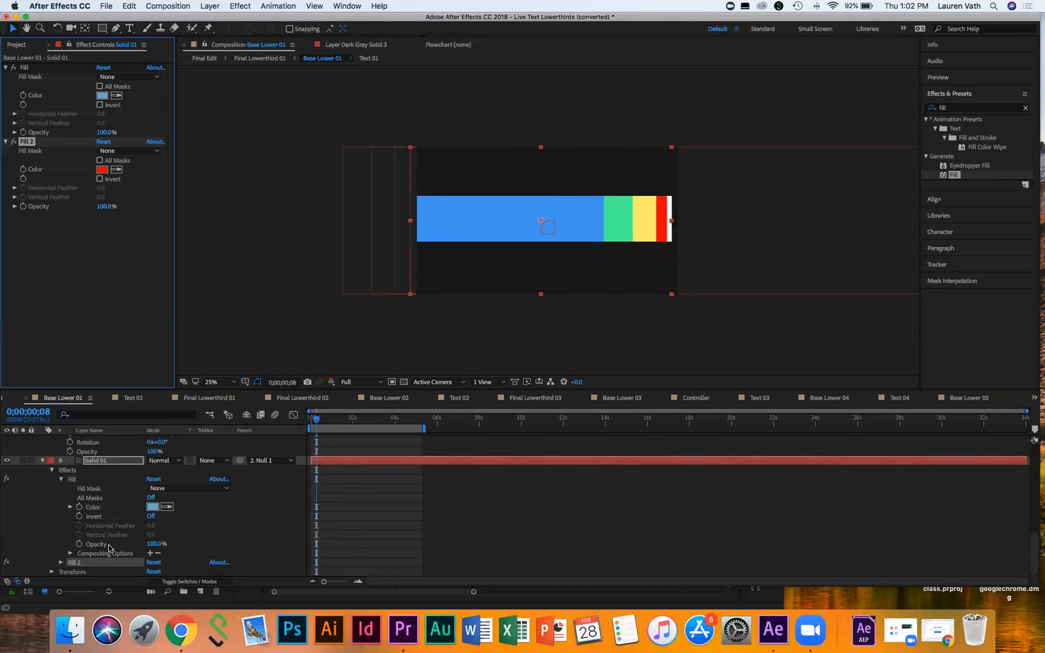
click(61, 562)
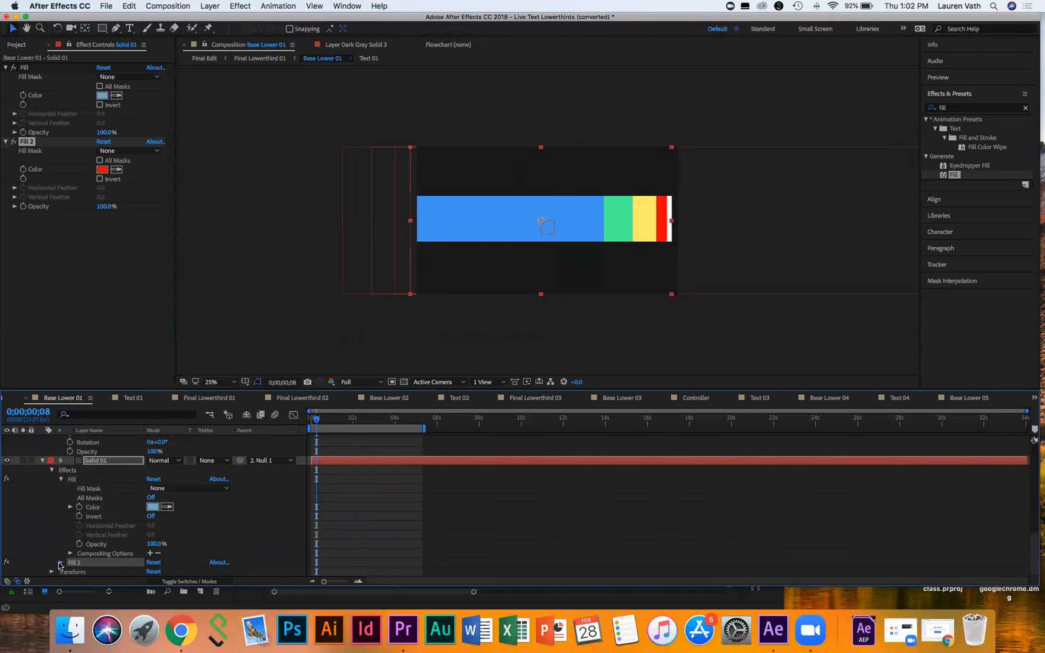
scroll(91, 565, down, 5)
click(152, 525)
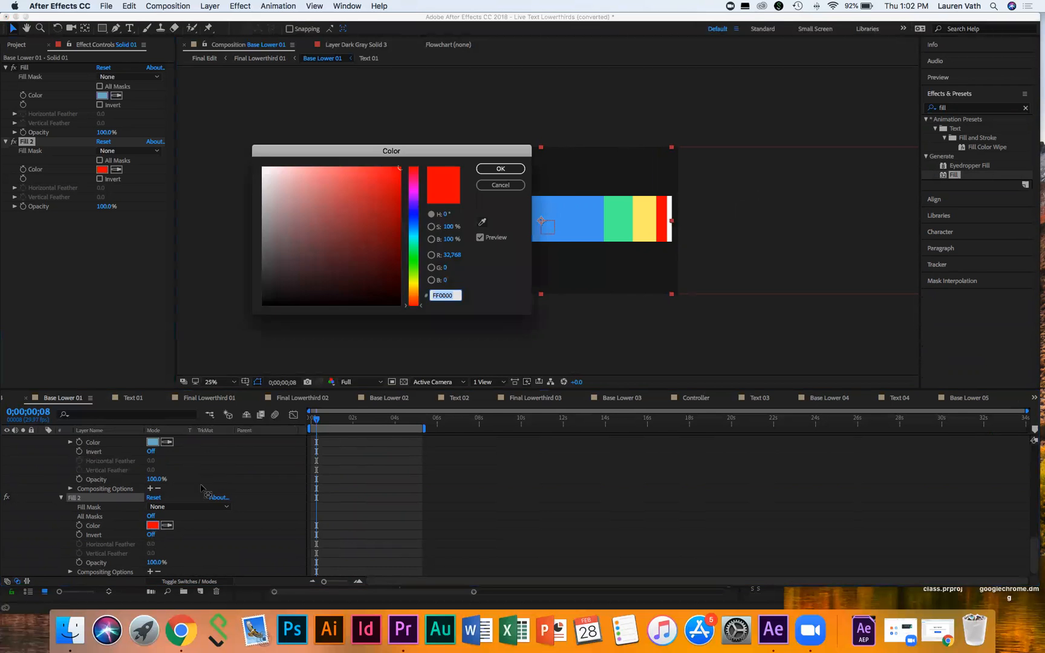
click(415, 297)
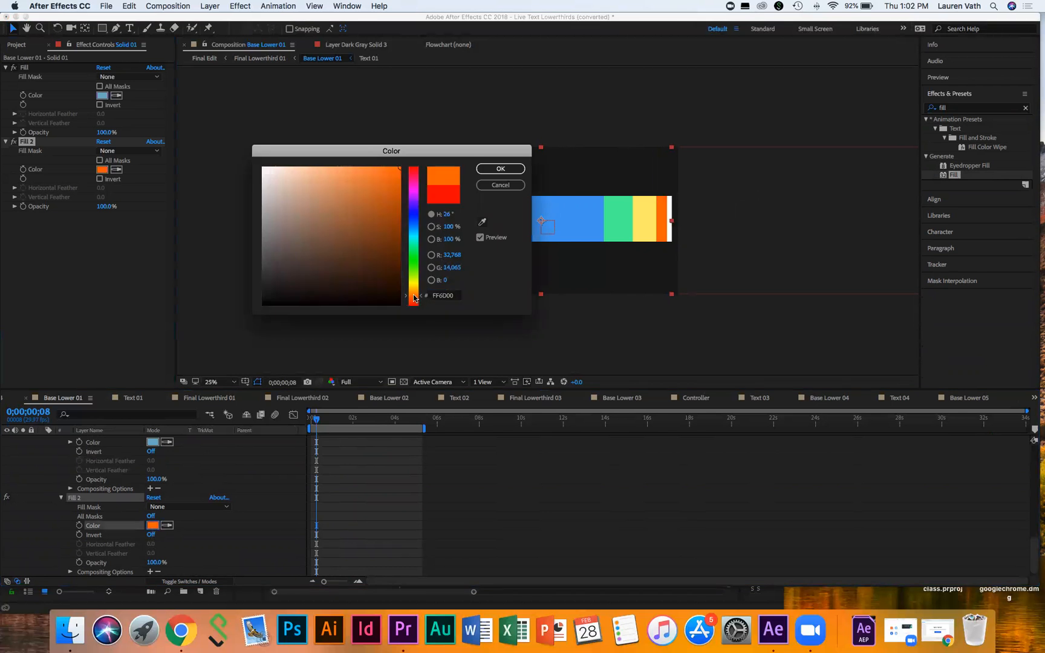
click(500, 169)
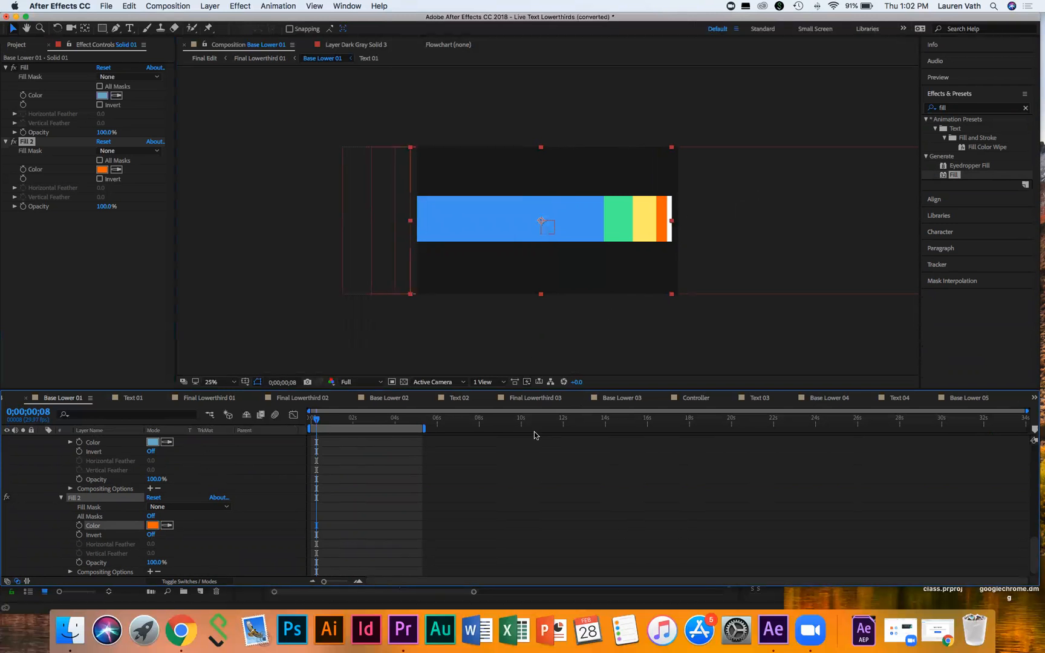
scroll(220, 470, up, 1)
scroll(220, 470, up, 5)
scroll(53, 469, up, 2)
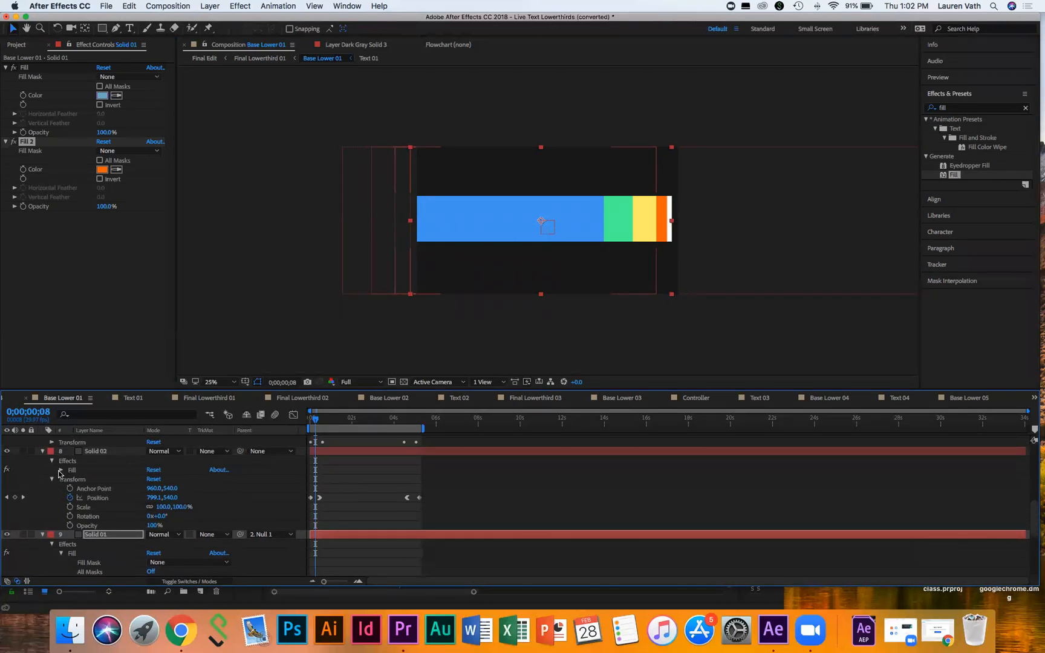
Step: Inspect Solid 02's existing yellow fill colour without changing it
click(60, 471)
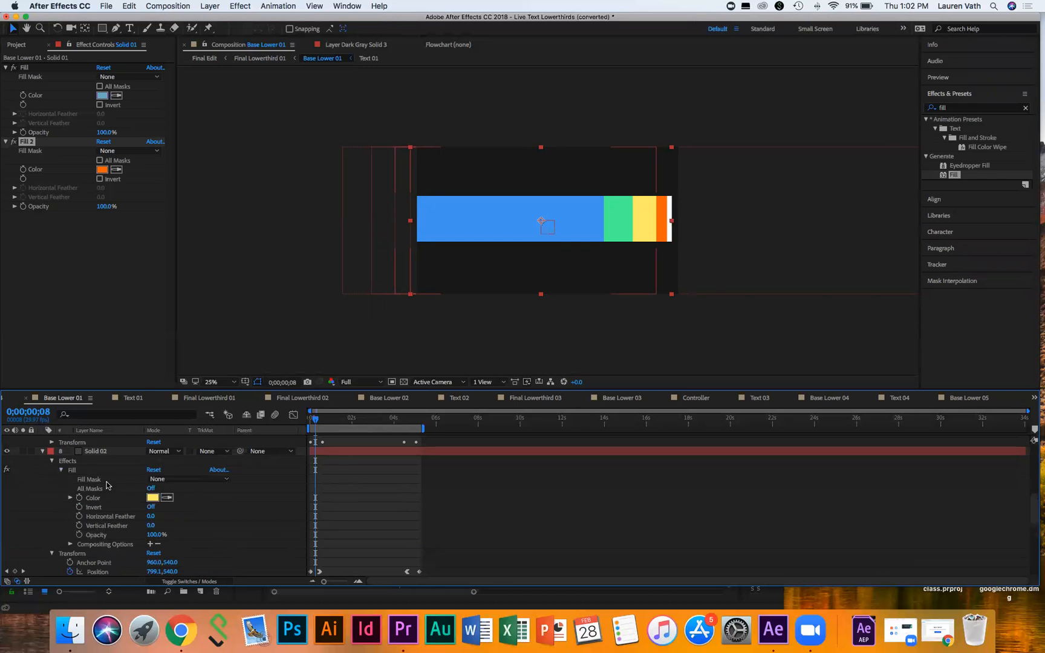
click(152, 497)
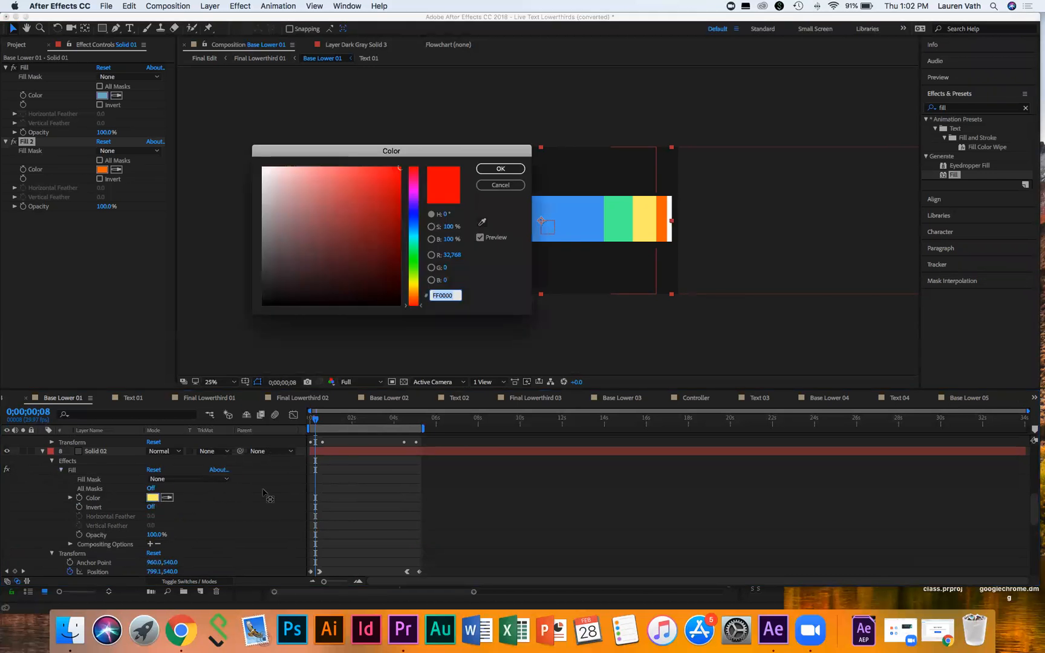
click(501, 185)
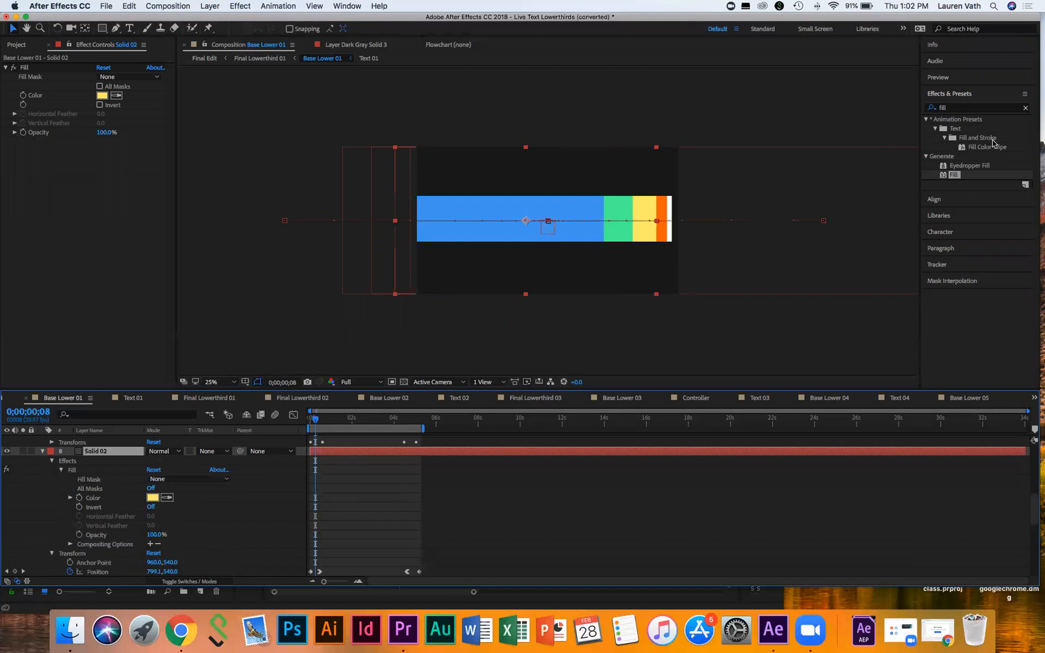
Step: Add a Fill 2 effect to Solid 02 and set its colour to orange FF8700
drag(954, 175, 95, 471)
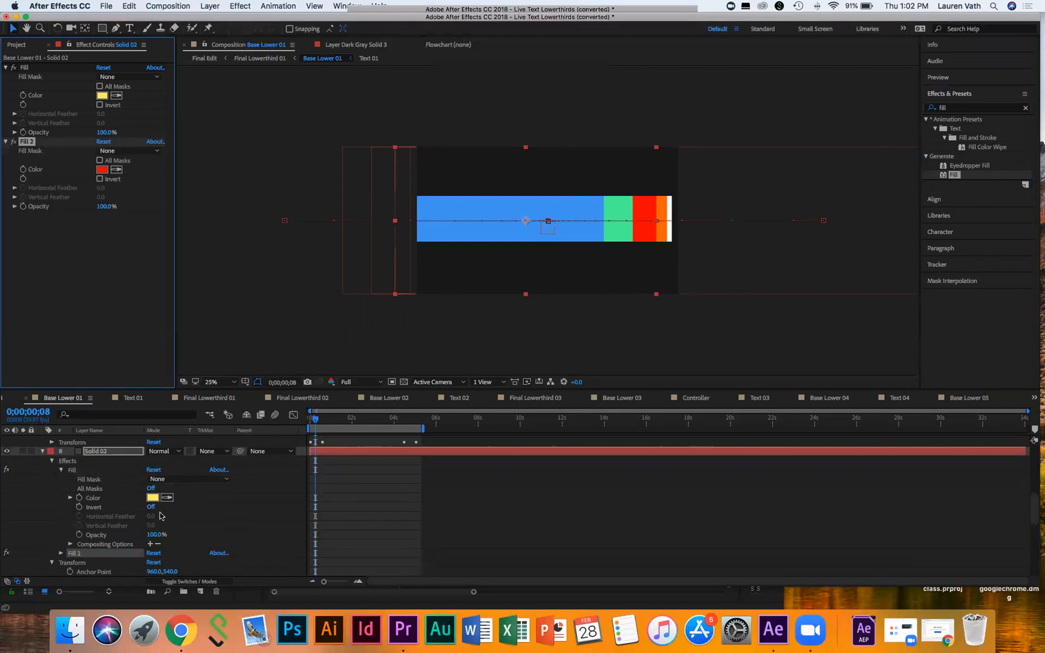
scroll(182, 514, down, 6)
scroll(191, 513, up, 3)
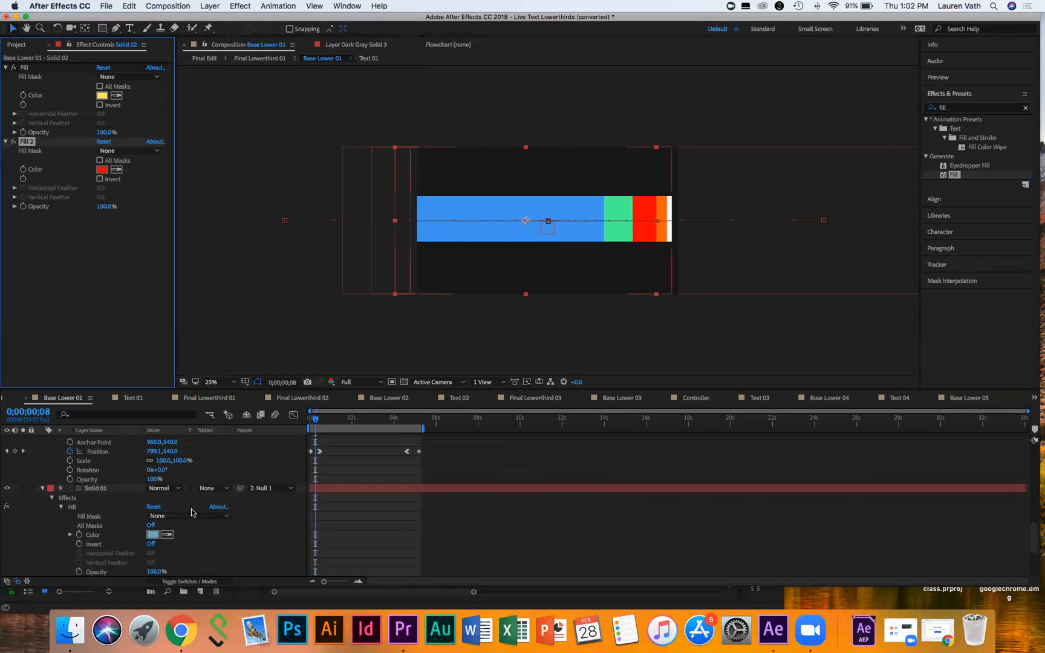
scroll(196, 510, up, 1)
scroll(194, 507, up, 1)
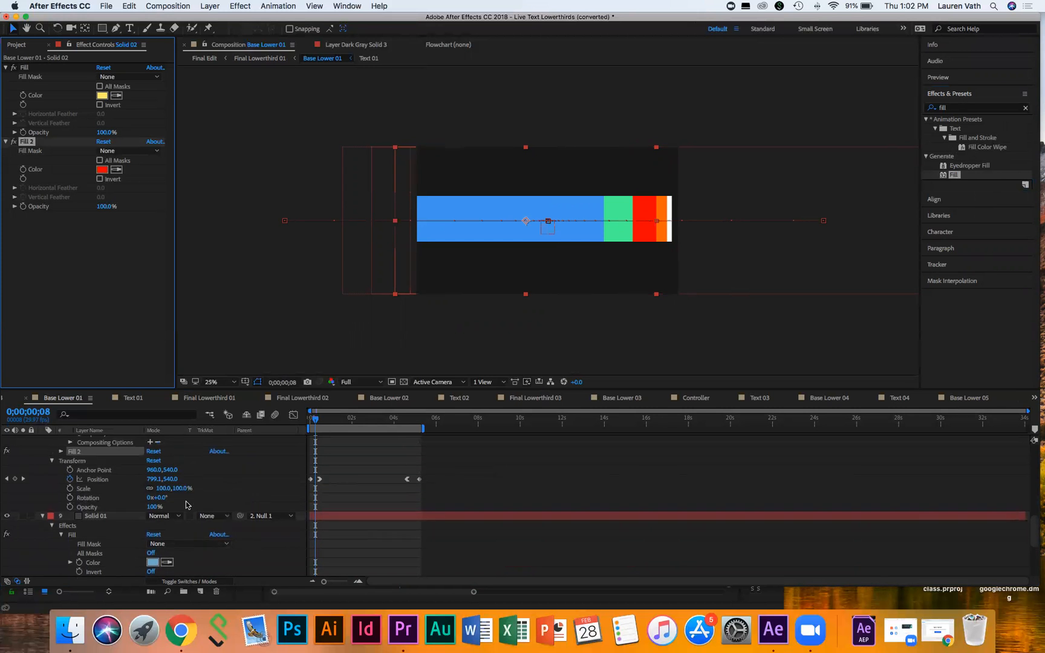
click(60, 451)
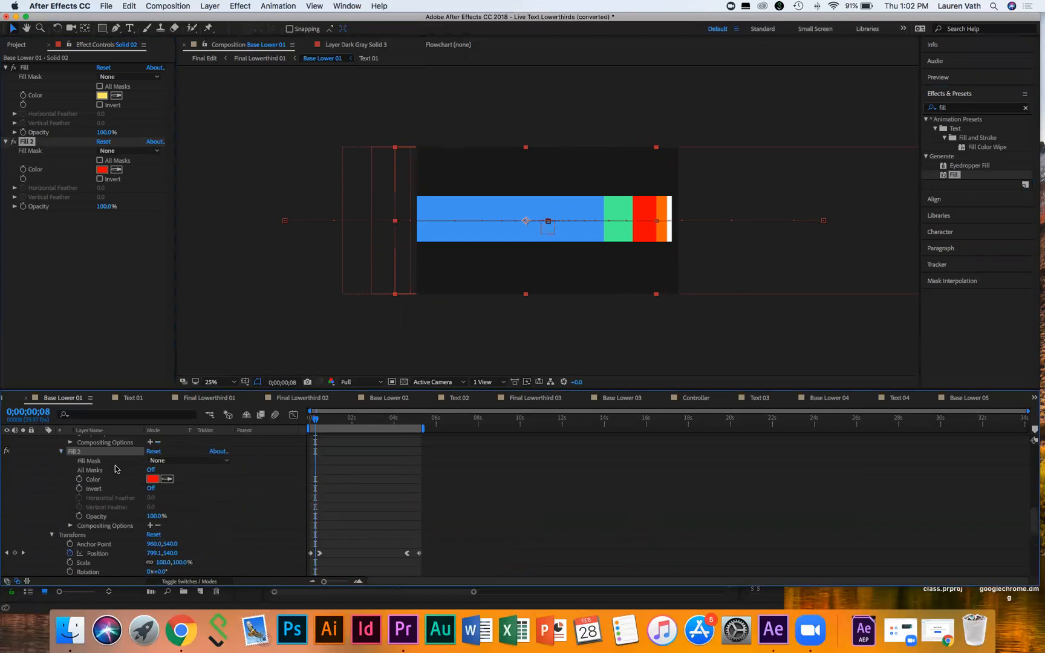
click(152, 479)
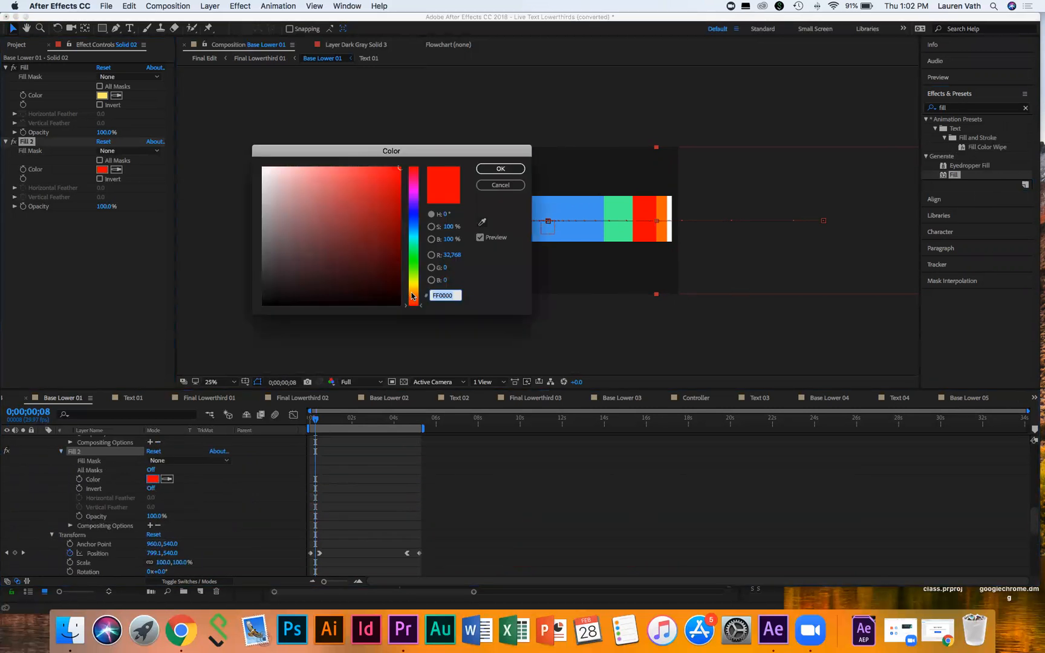
drag(412, 296, 417, 294)
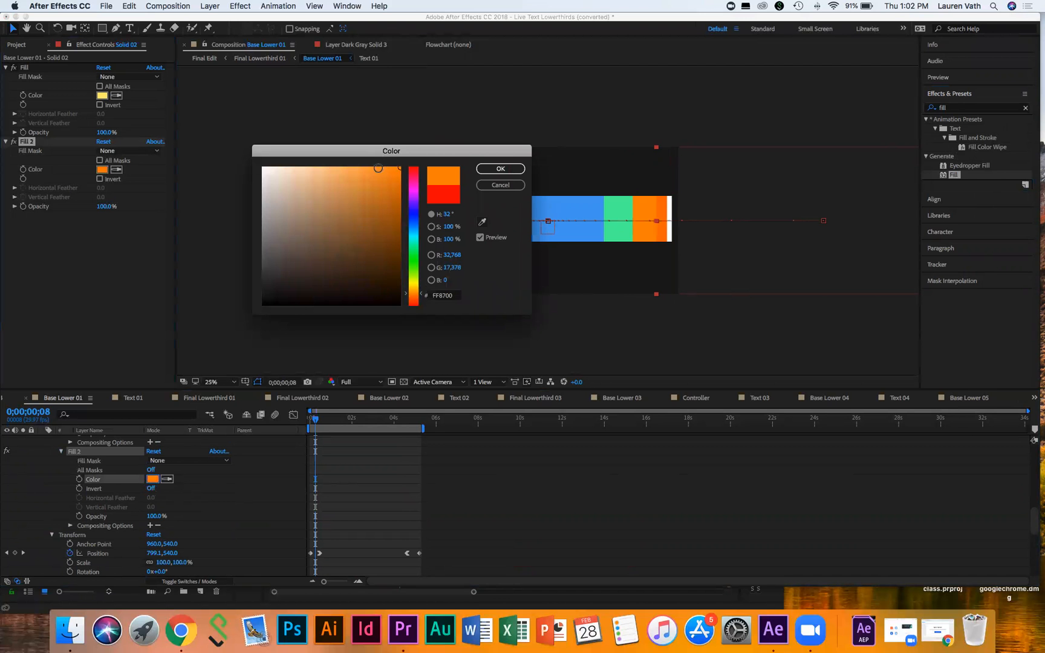
click(374, 169)
click(504, 169)
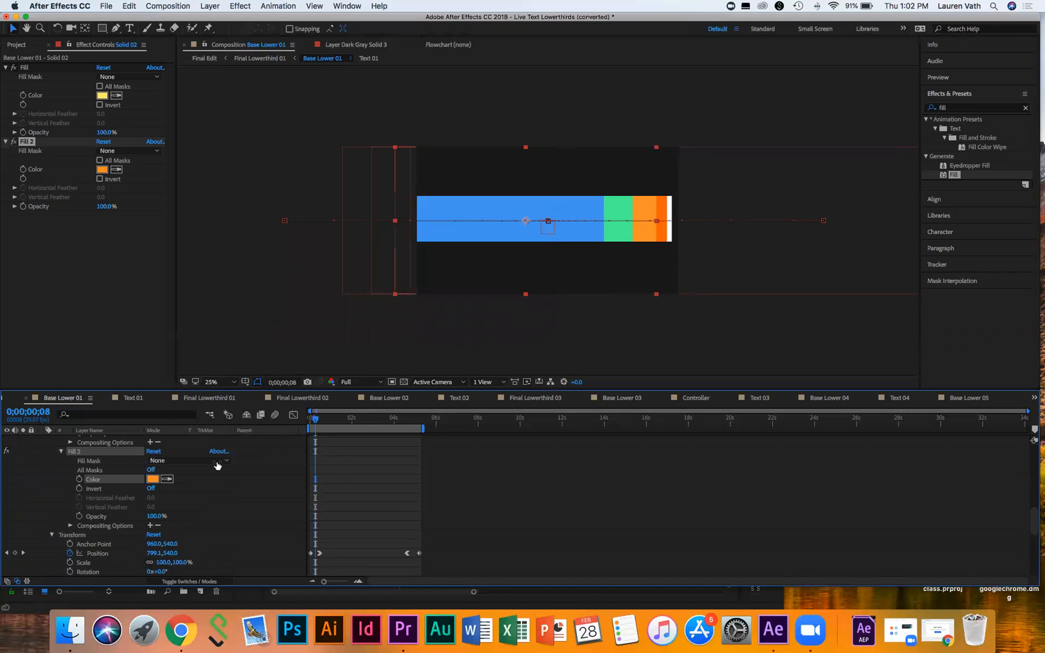
scroll(289, 471, up, 5)
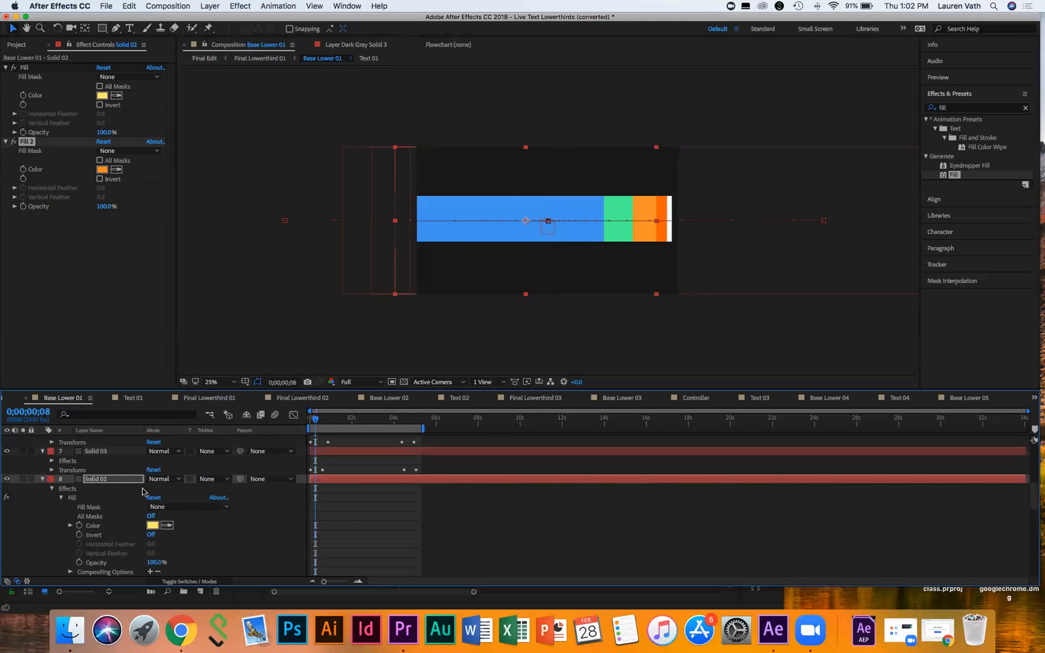
Step: Expand Solid 03's Fill settings and add a second Fill effect to it
click(52, 463)
click(62, 470)
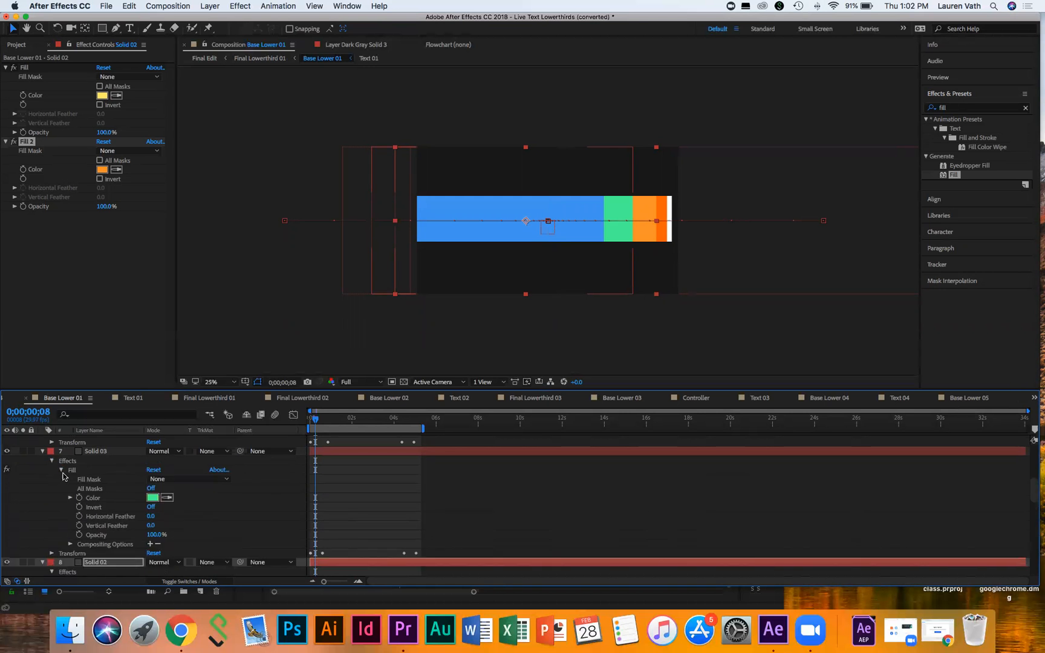
drag(956, 175, 79, 461)
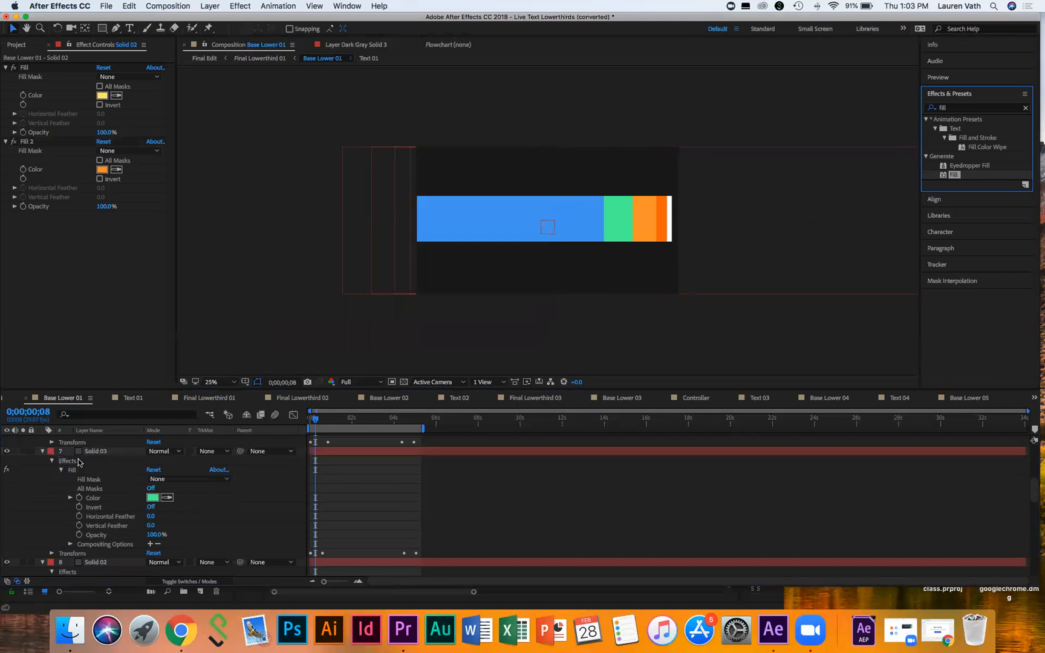
Step: Set Solid 03's Fill 2 colour to near-white FBF5F5, then collapse the layer
scroll(56, 558, down, 3)
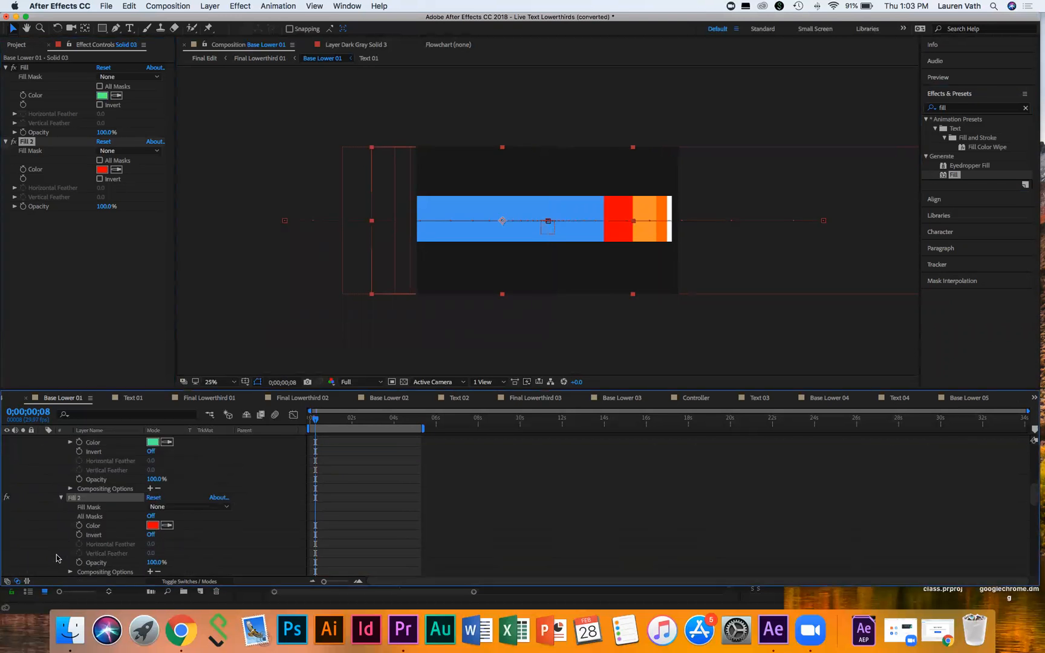
click(154, 526)
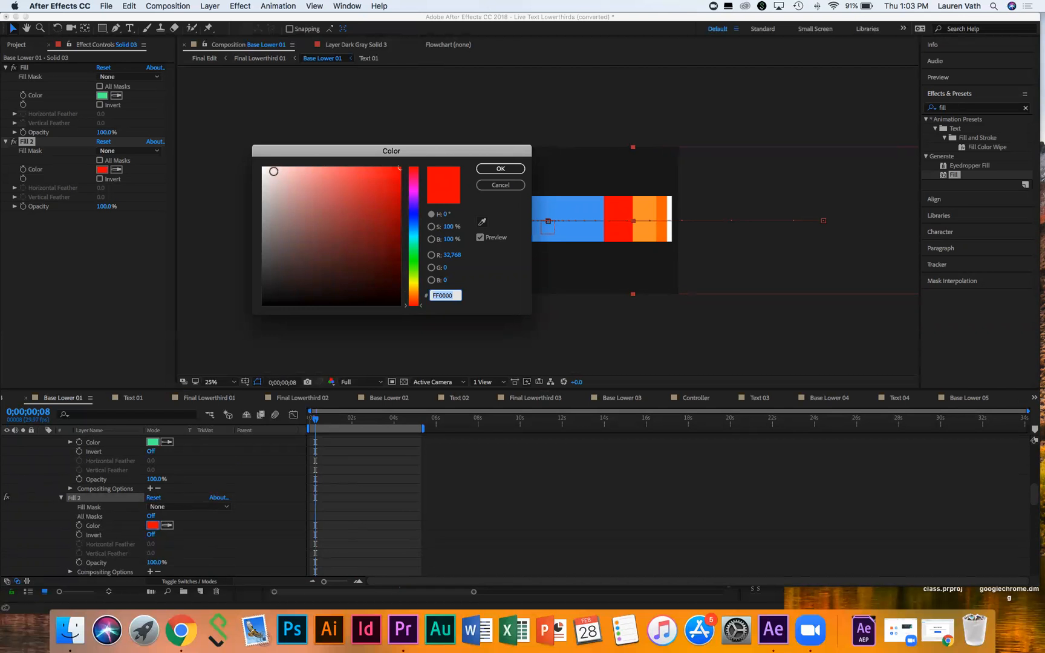
click(267, 168)
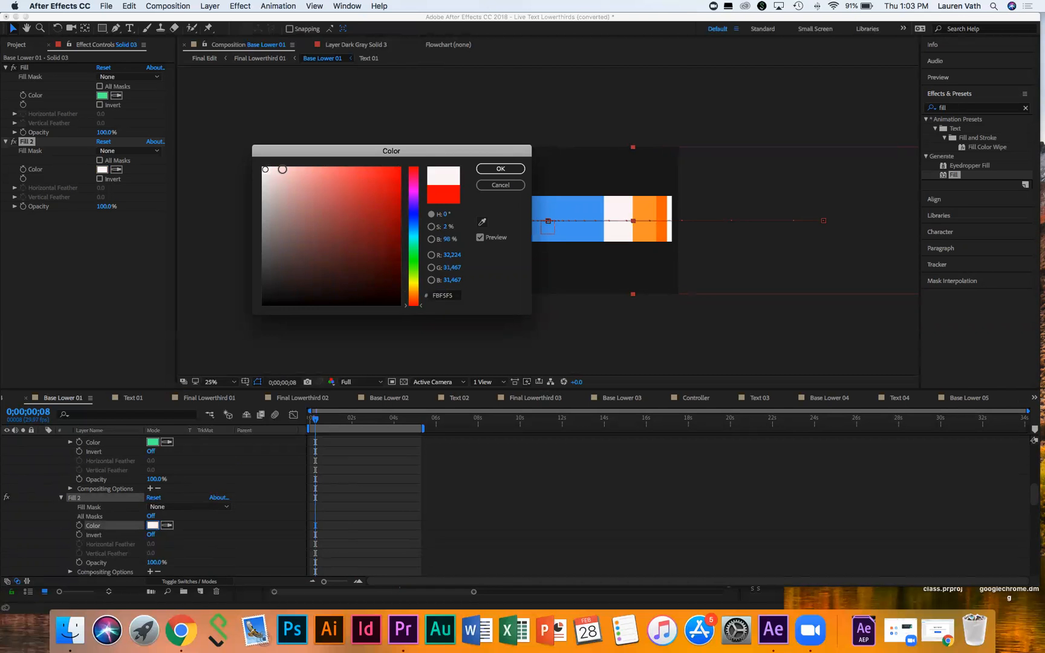
click(501, 169)
scroll(37, 454, up, 3)
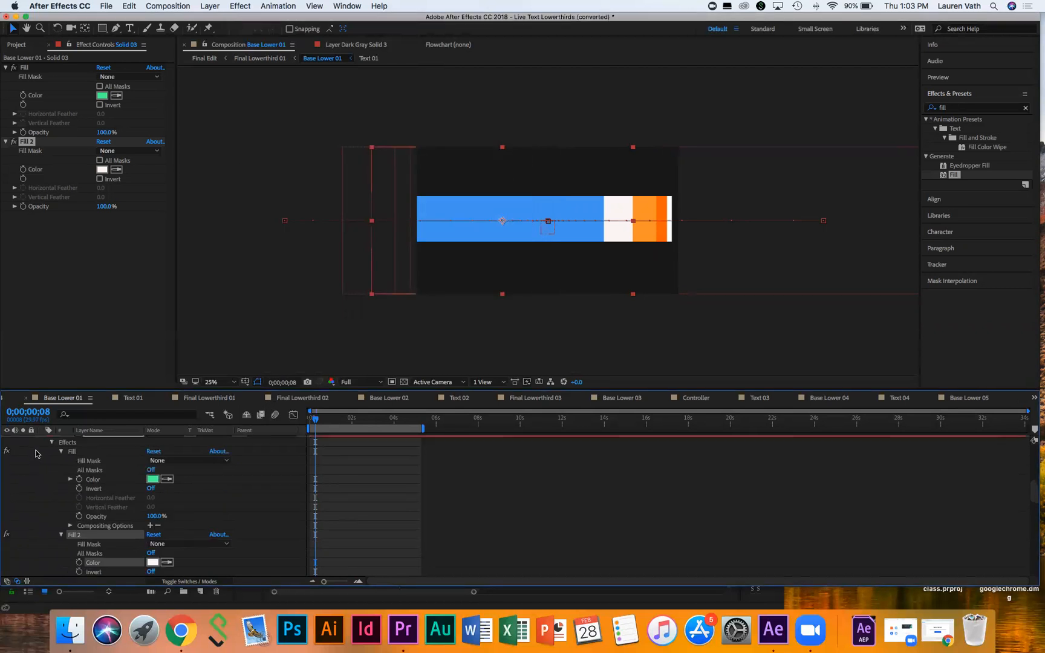
click(42, 461)
scroll(44, 466, up, 2)
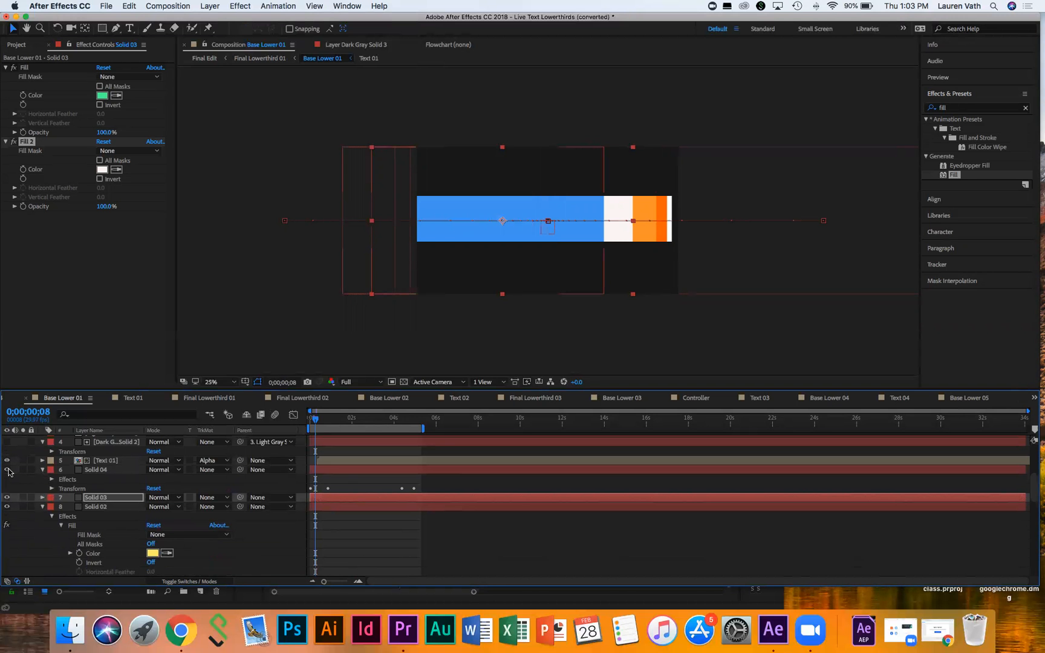
Step: Disable the Fill effect on Solid 04 so its blue bar turns gray
click(45, 470)
click(52, 479)
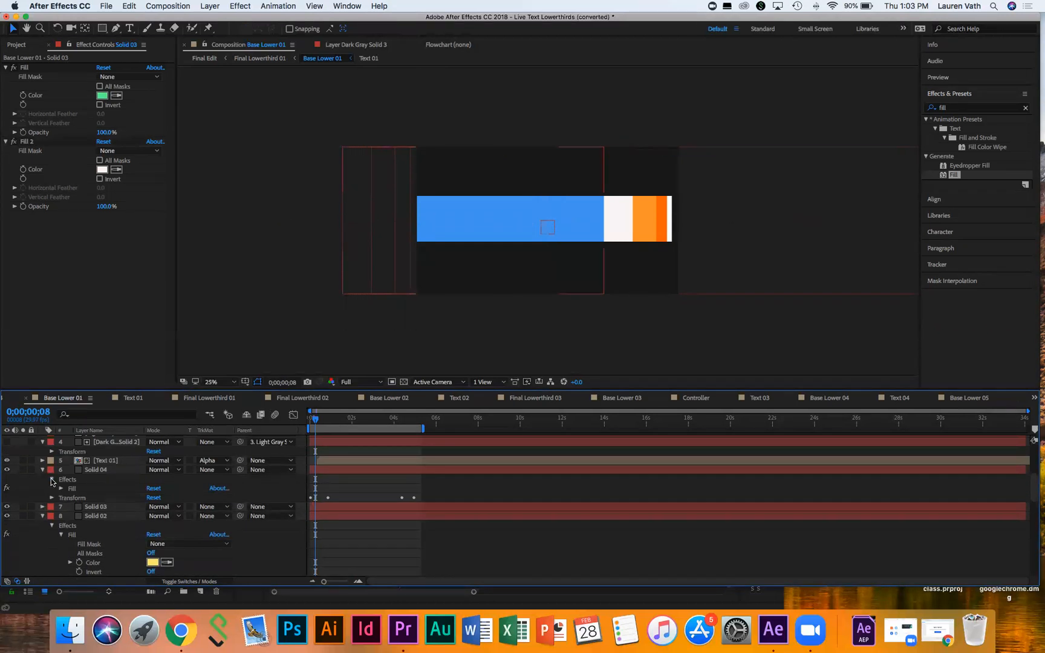
click(6, 488)
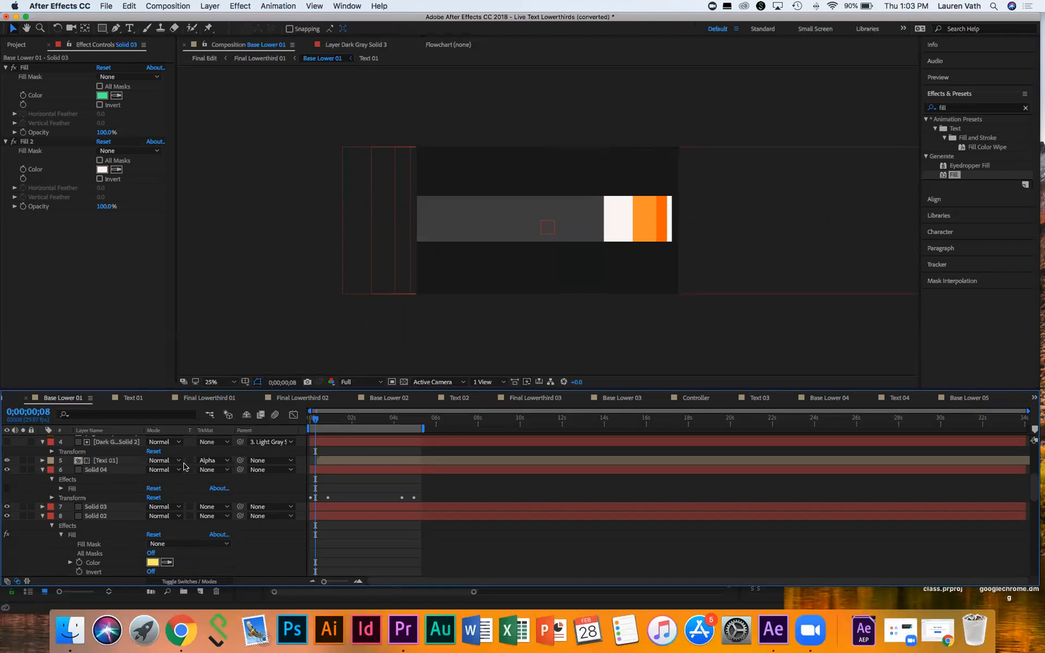
scroll(37, 484, up, 1)
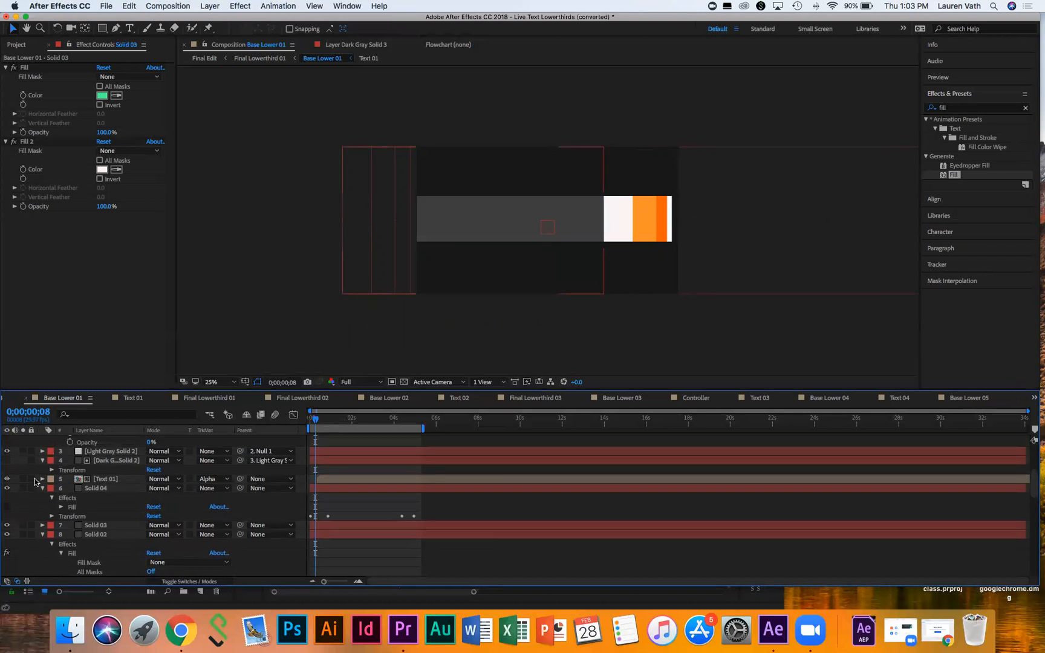
click(42, 489)
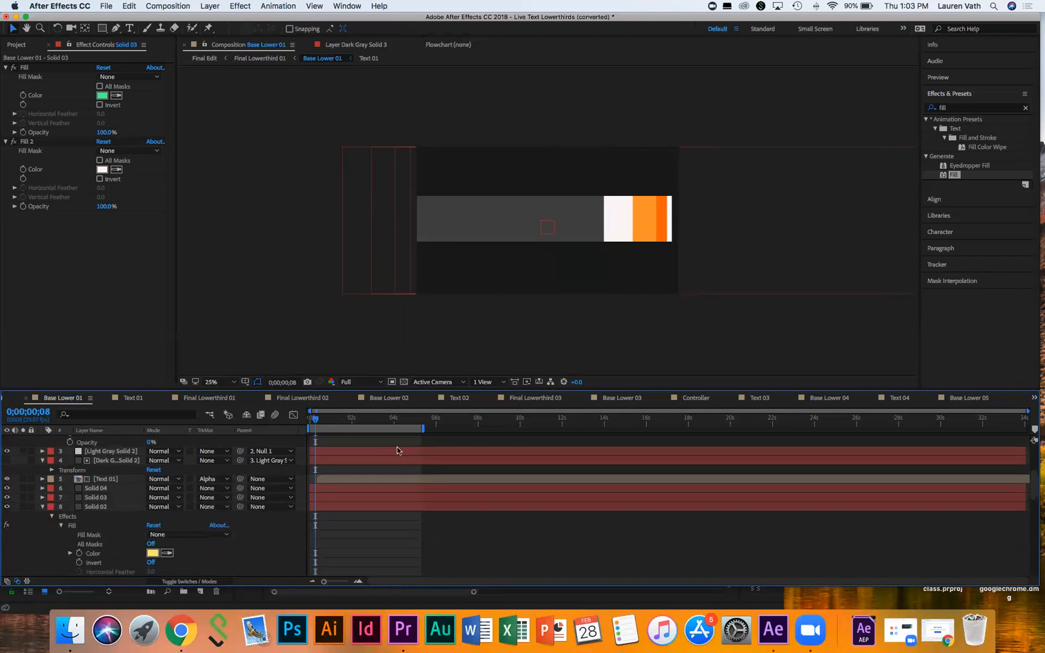
Step: Preview the Base Lower 01 lower-third from the start of the composition
drag(316, 419, 308, 418)
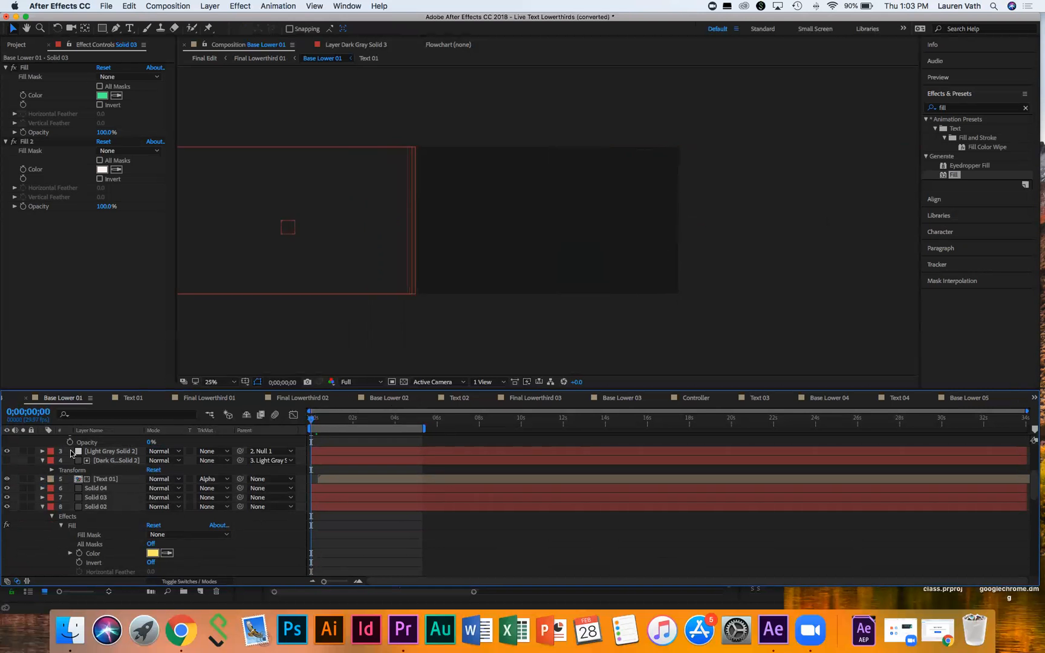
scroll(47, 458, up, 2)
key(space)
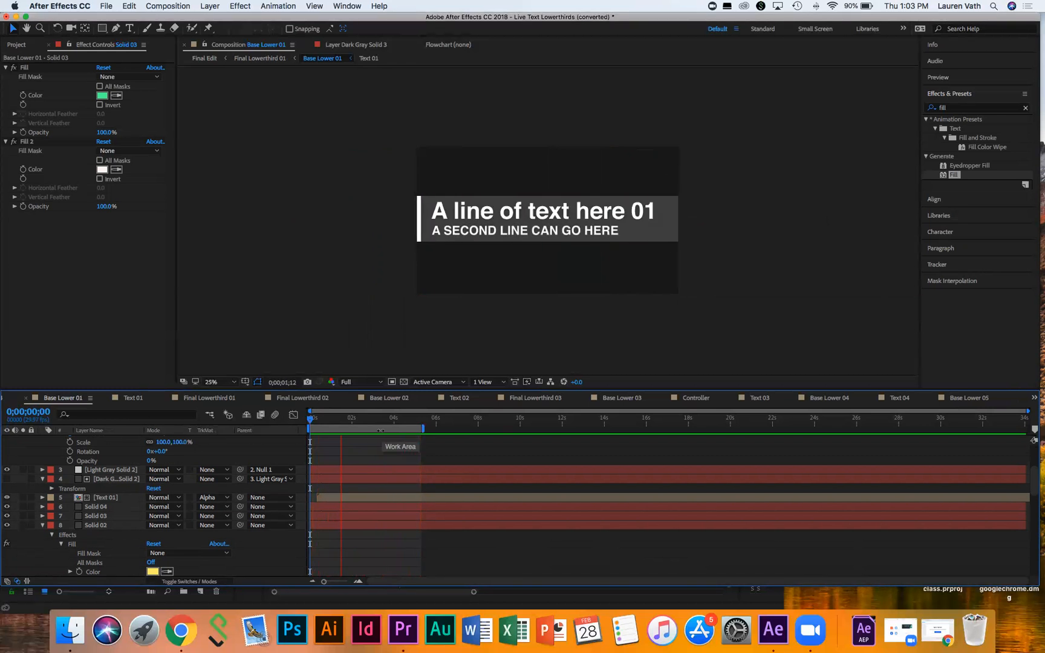
Step: Stop the preview at 0;00;02;23 with both title lines shown on the gray bar
key(space)
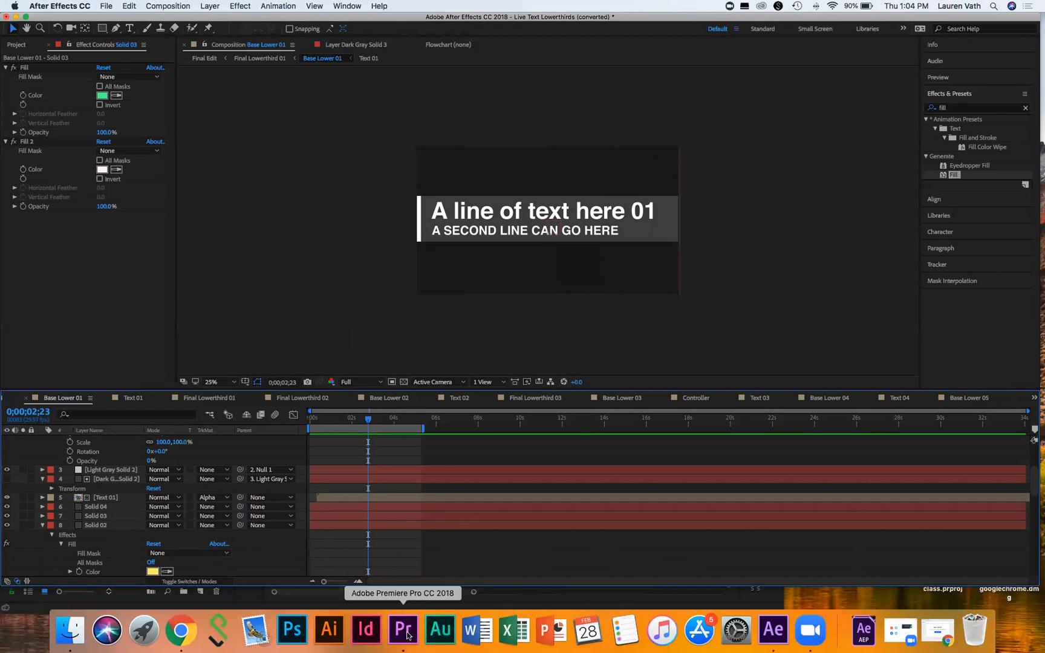
Step: Move and enlarge the Premiere Pro window to fill the screen, then return to After Effects
click(404, 630)
drag(343, 180, 350, 23)
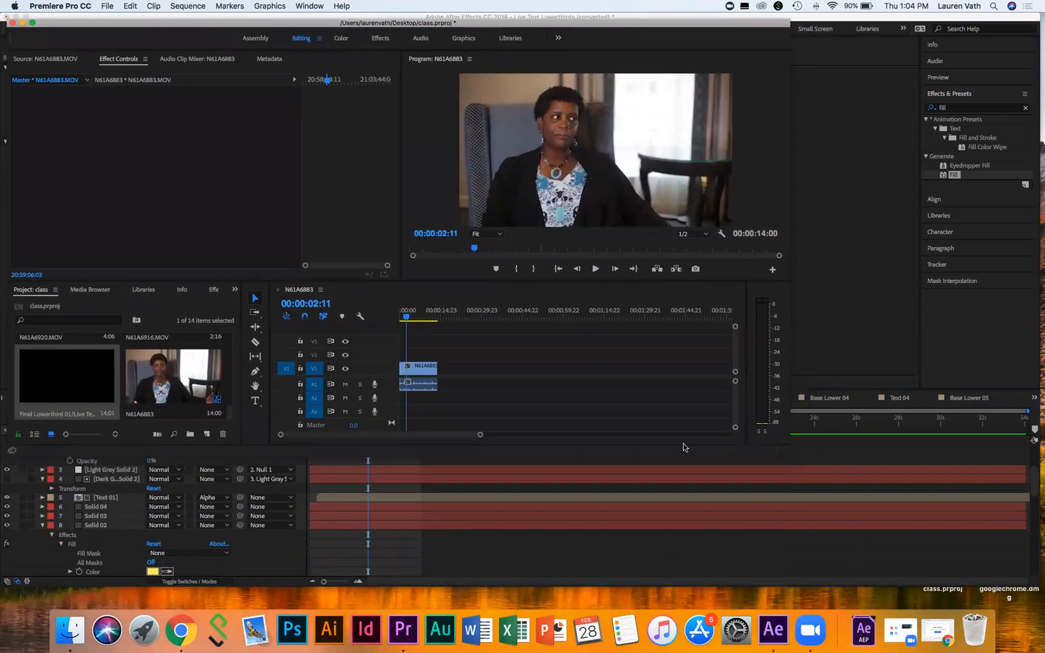
drag(790, 446, 974, 645)
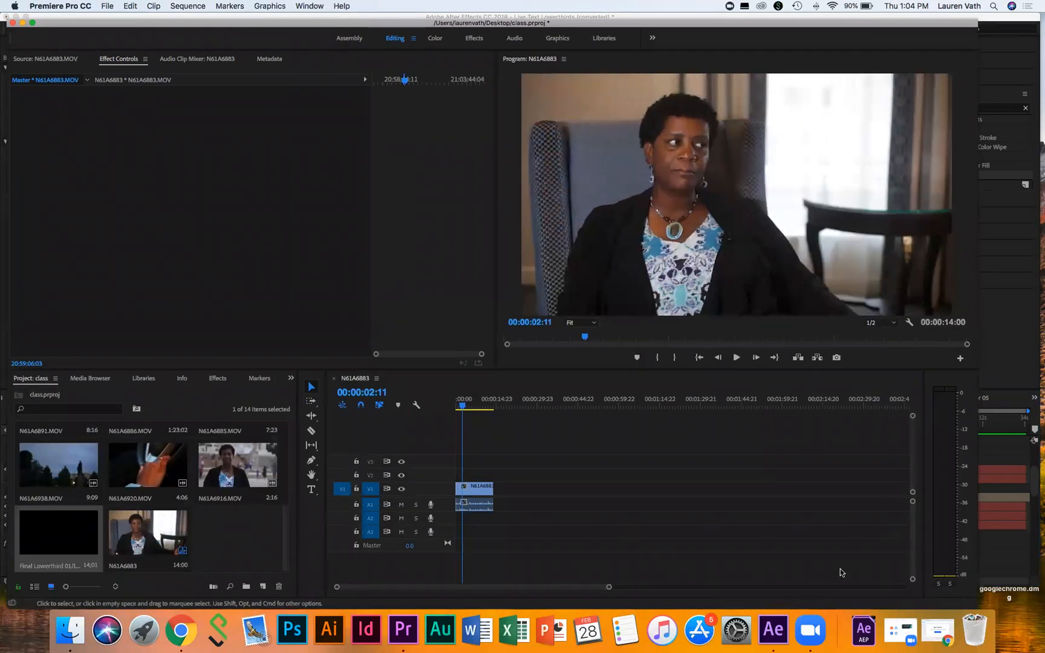
click(774, 629)
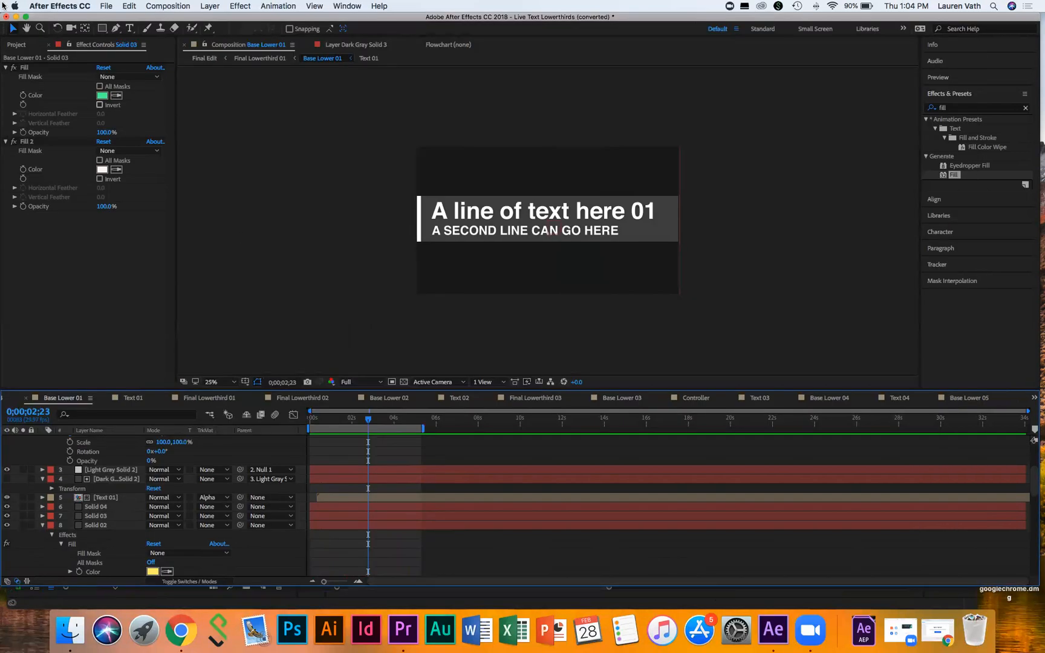
Step: Save the After Effects project to the Desktop as 'Class Lower Thirds.aep', then switch to Premiere Pro
click(104, 6)
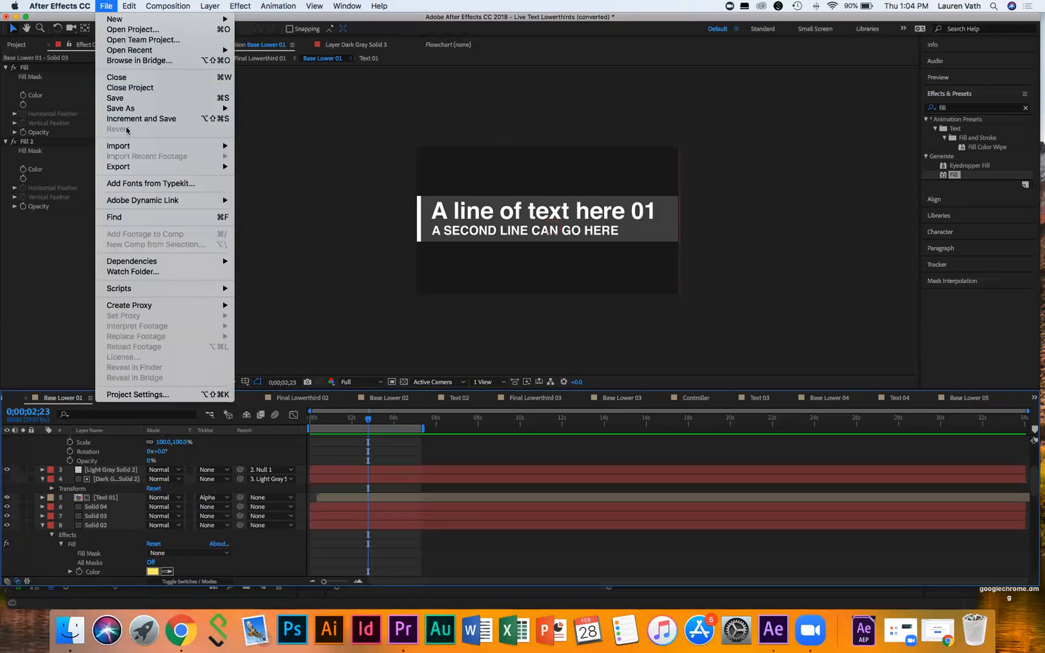
mouse_move(138, 110)
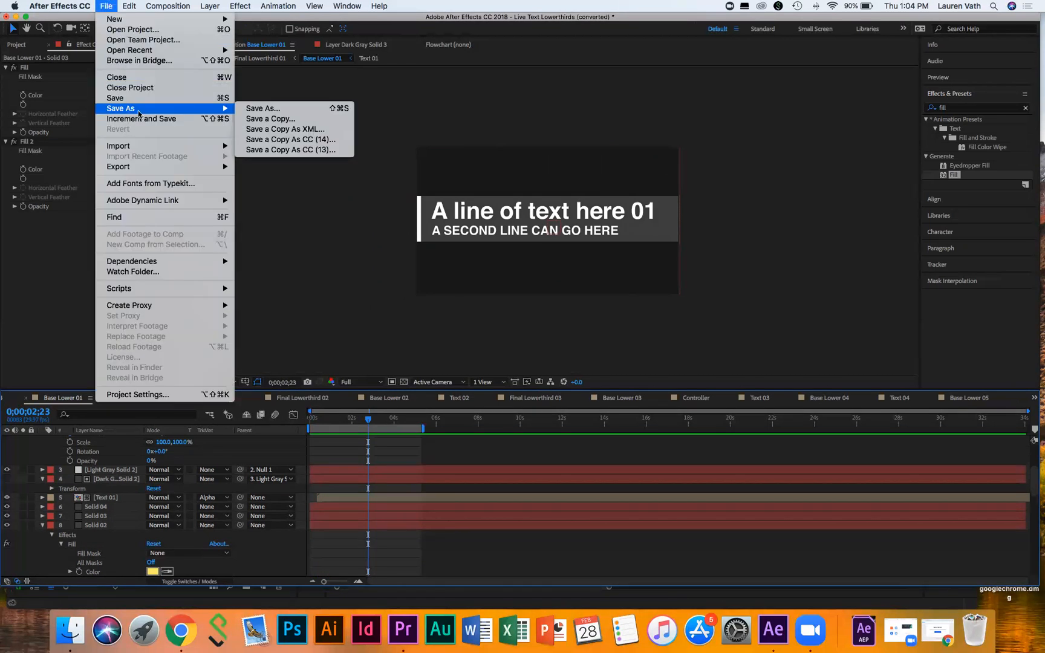
click(279, 109)
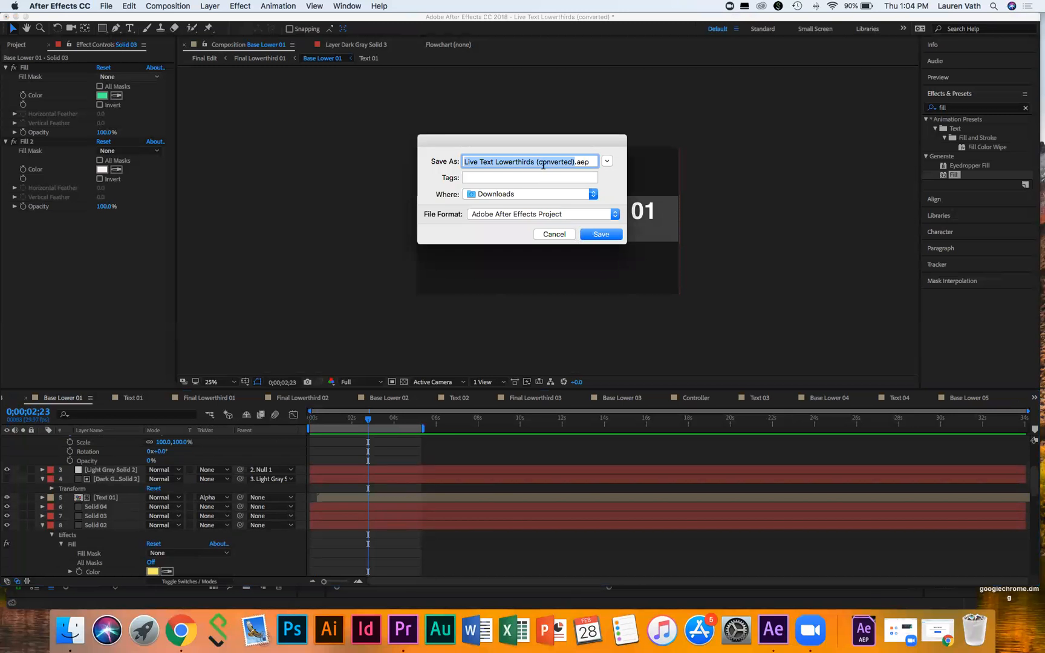
text(Class Lower )
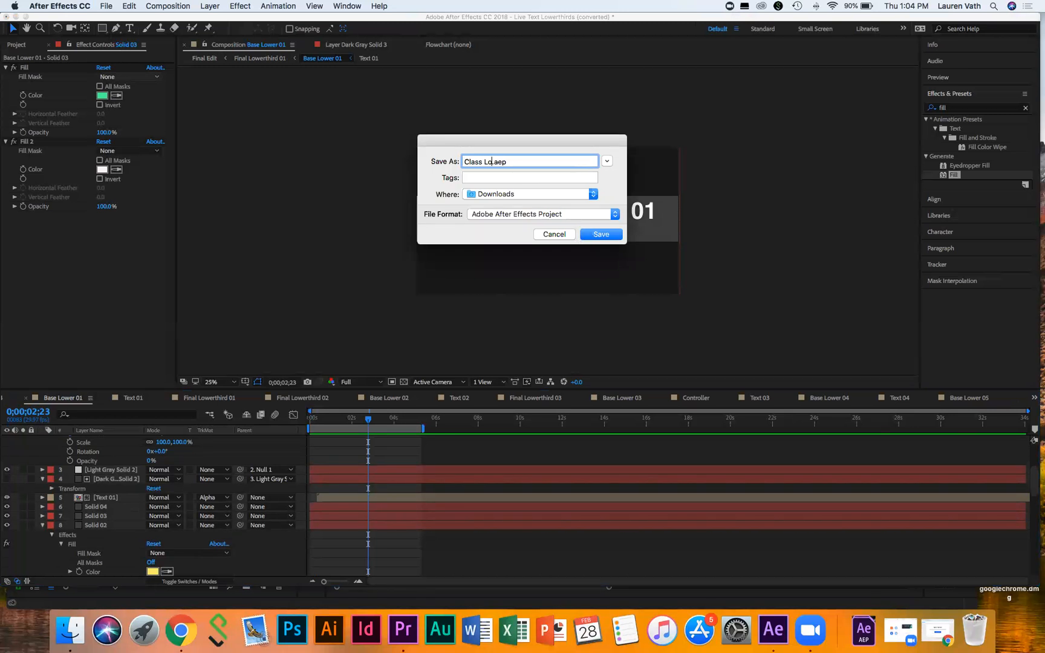
text(TH)
key(BackSpace)
text(hirds)
click(593, 194)
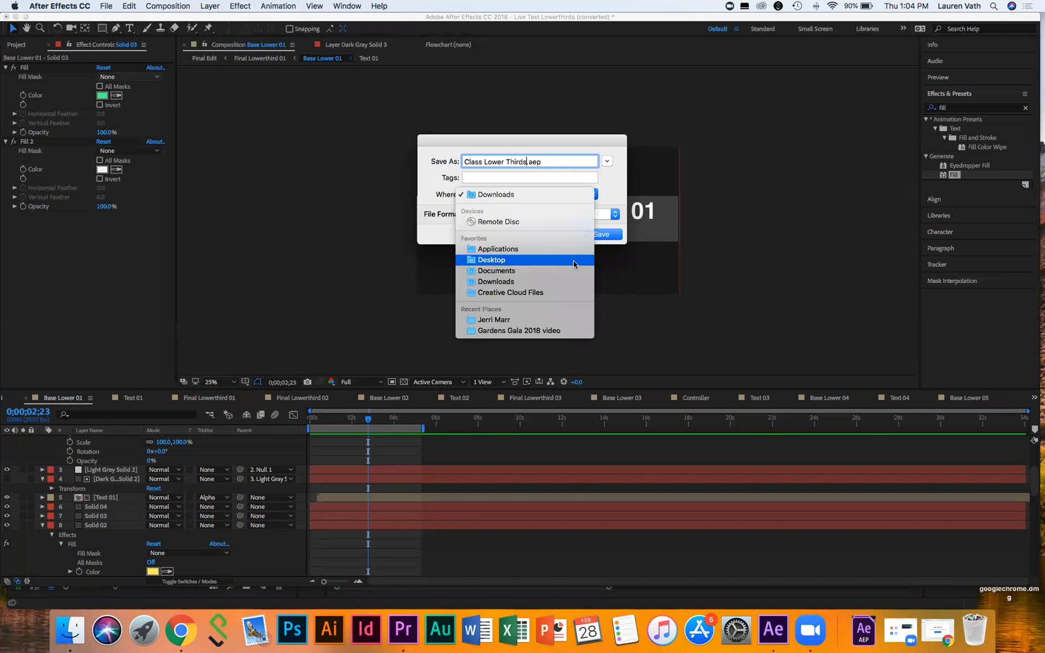
click(574, 262)
click(601, 235)
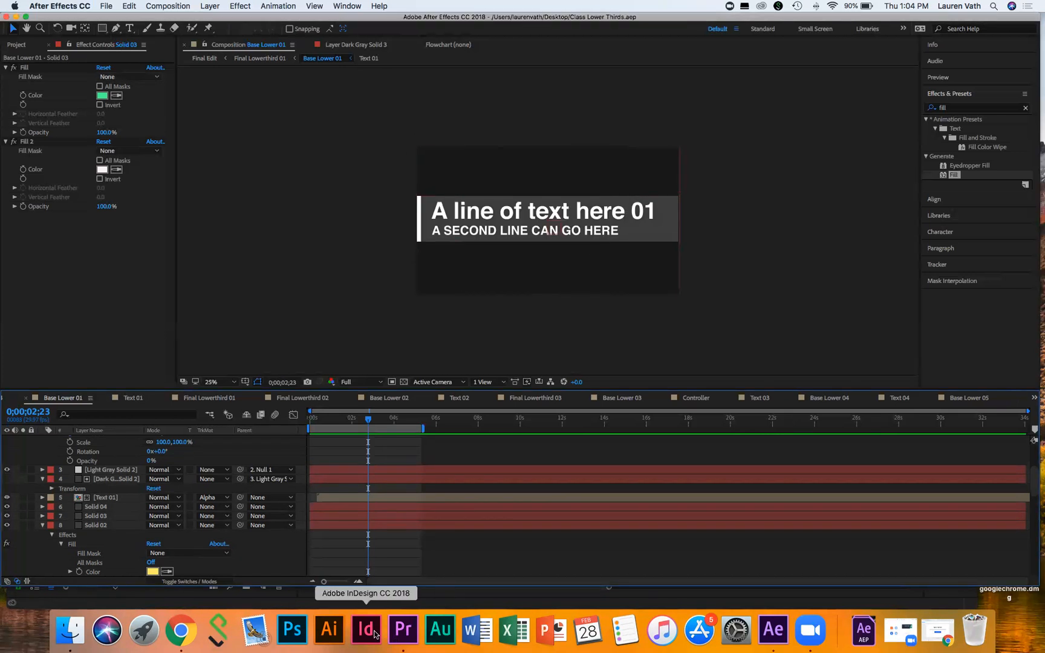
click(413, 639)
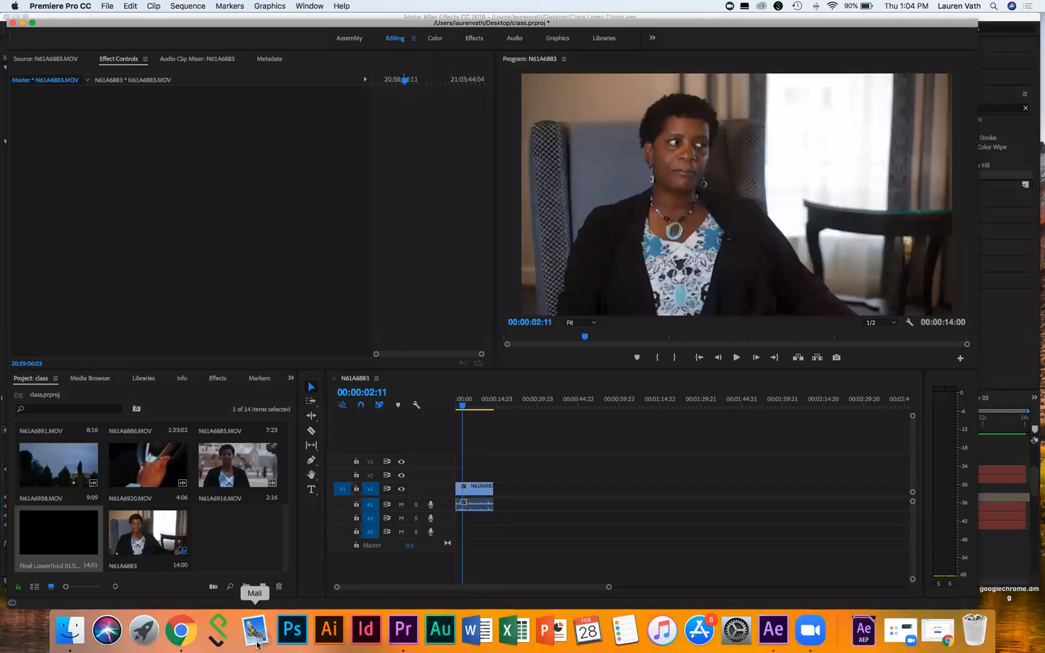
Step: Import Class Lower Thirds.aep from the Desktop into the Premiere Pro project panel
double_click(240, 549)
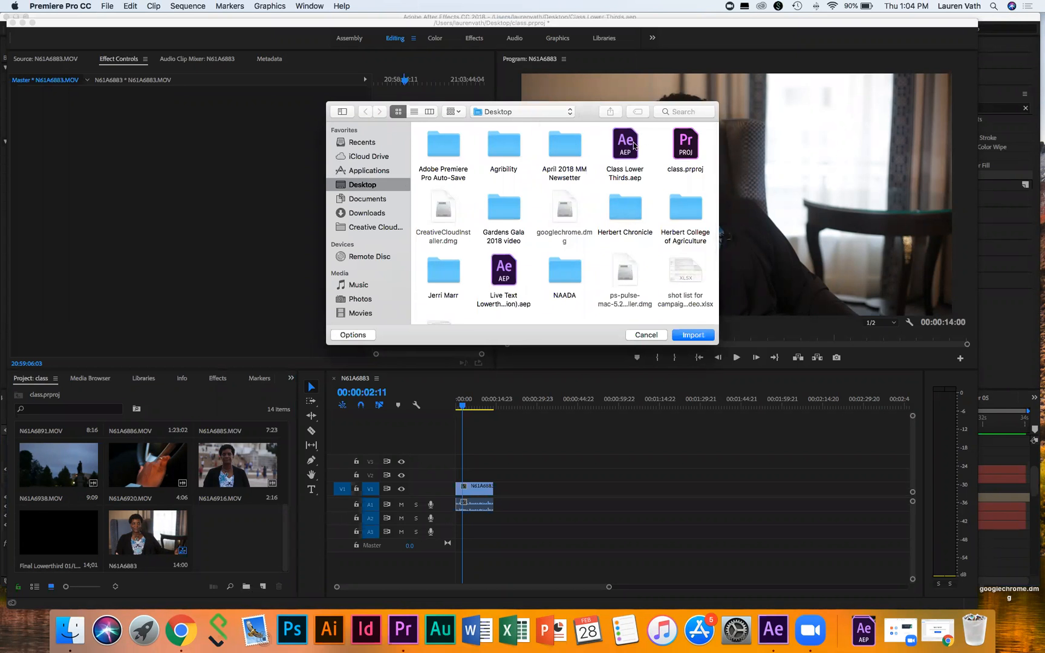
click(630, 147)
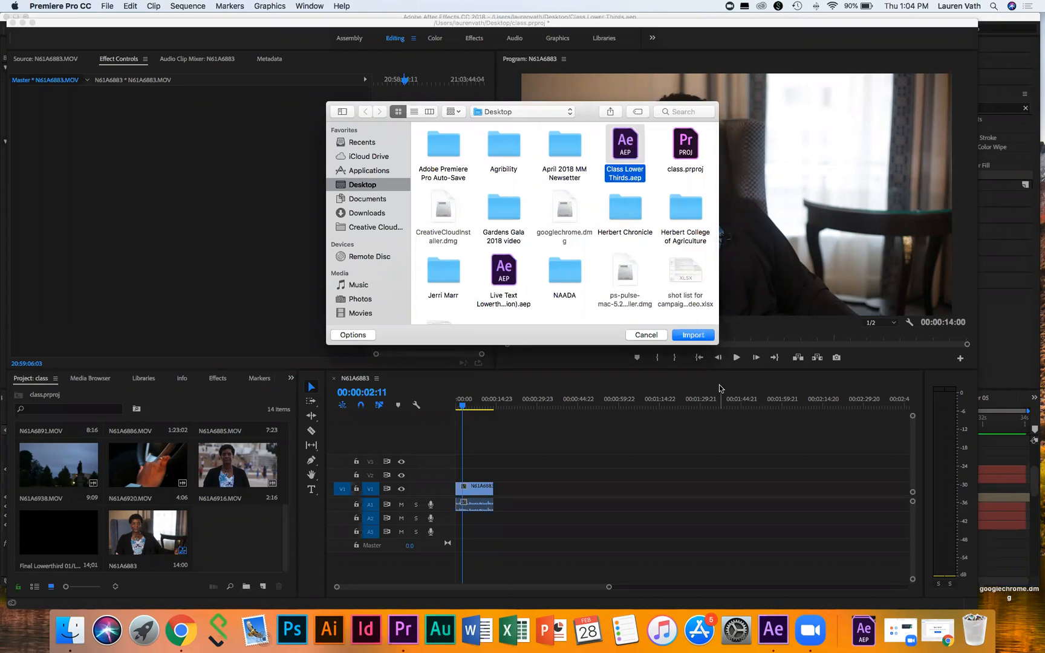
click(694, 336)
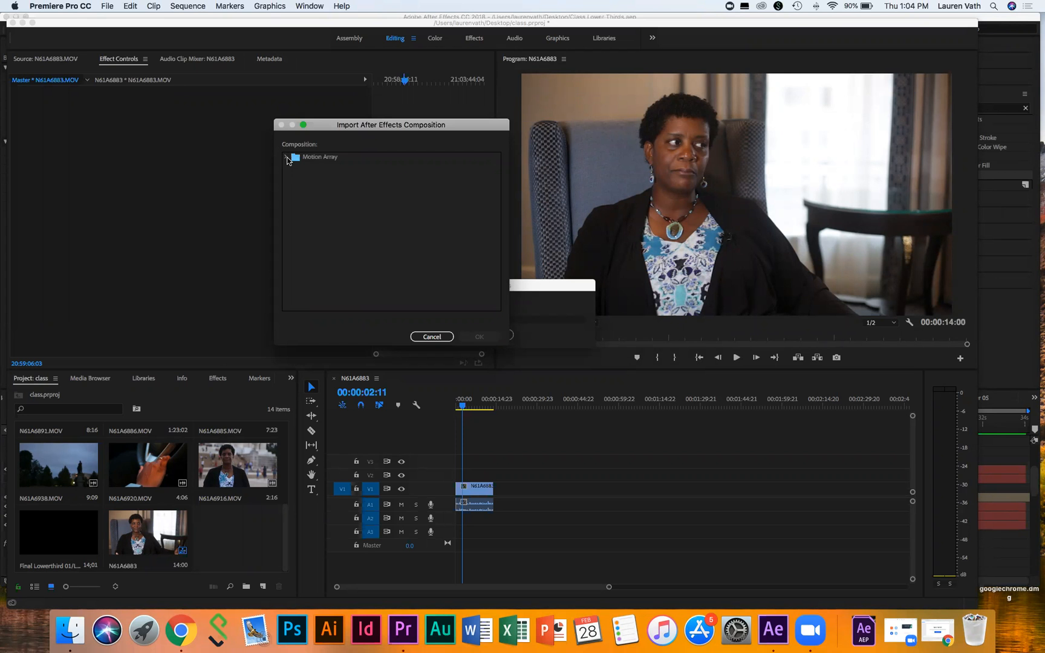
Step: Import the Final Lowerthird 01 comp from Motion Array > 02. Final Comp > shots
click(288, 158)
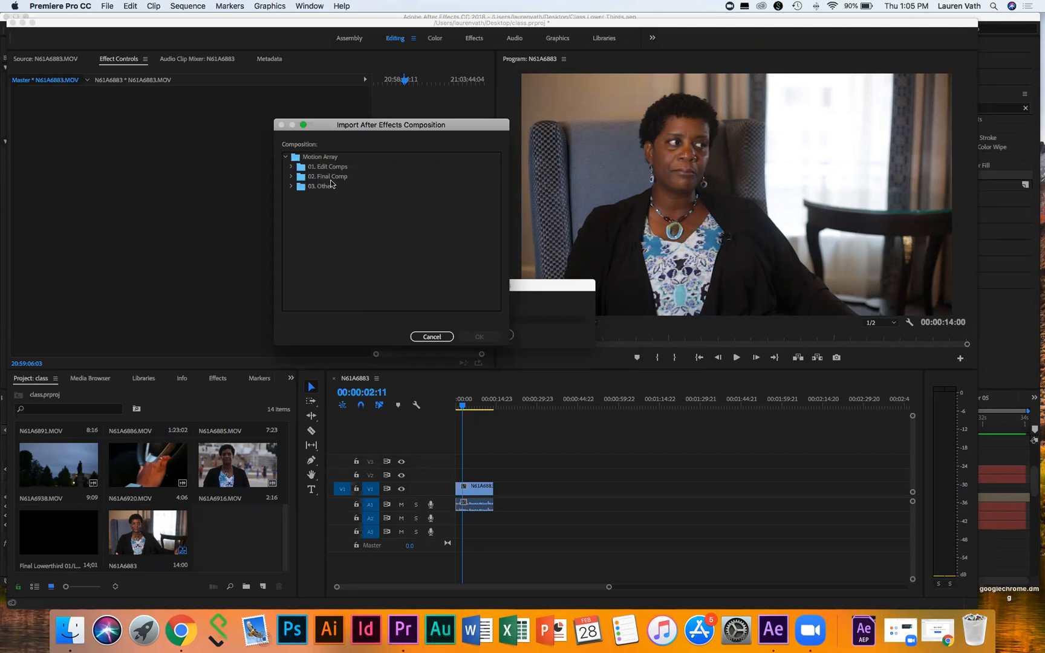
click(291, 177)
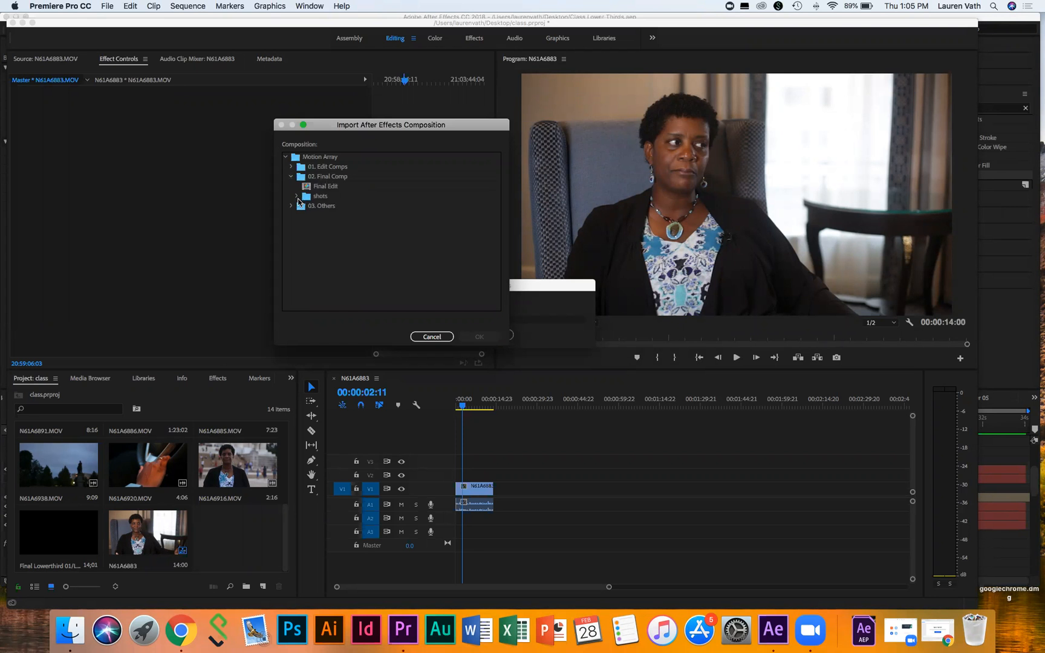
click(296, 198)
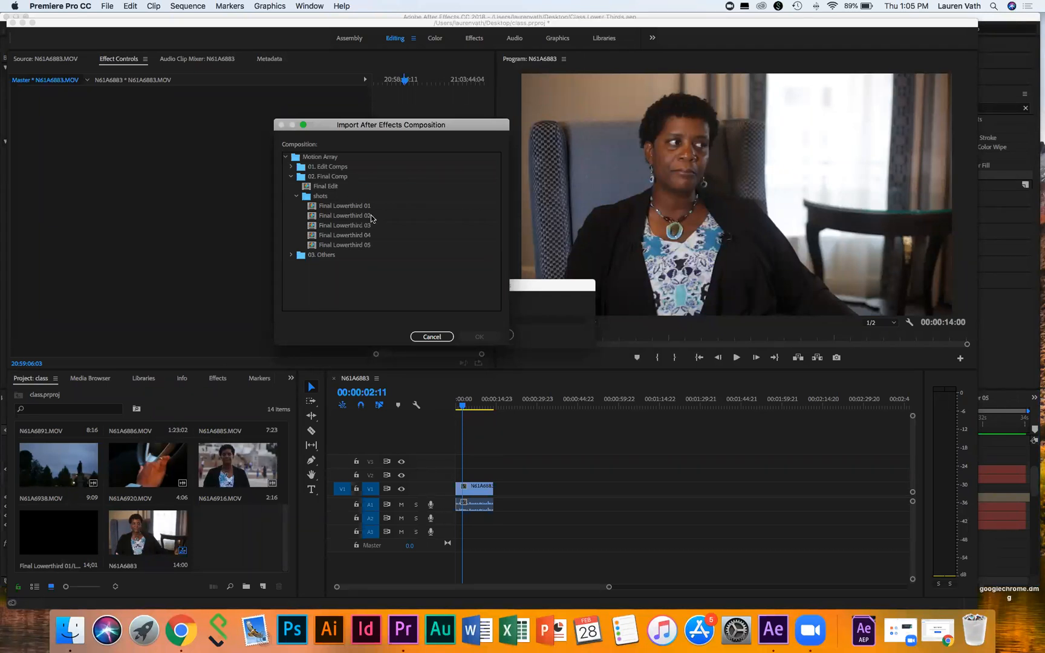
click(339, 207)
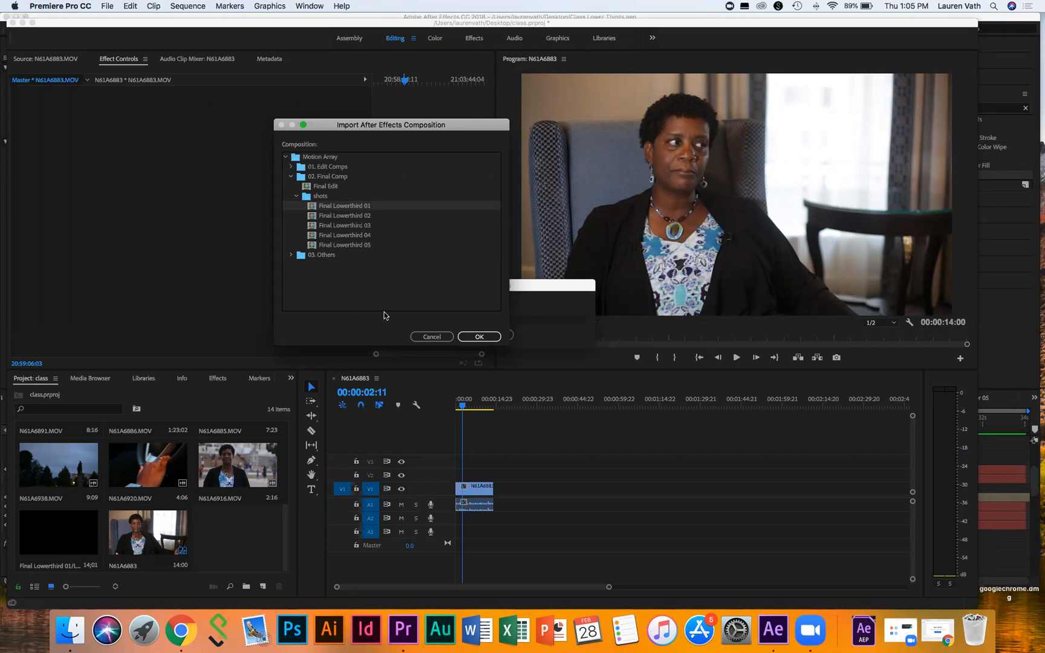
click(479, 337)
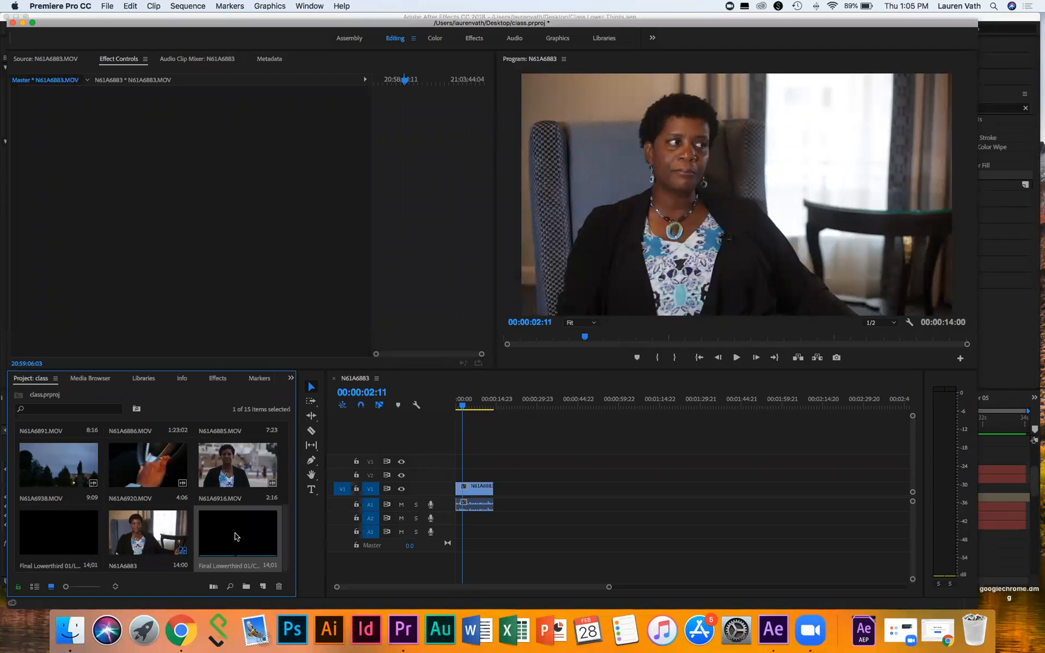
Step: Place Final Lowerthird 01 on V2 above the interview, preview it, and load it in the Source monitor
drag(235, 536, 461, 476)
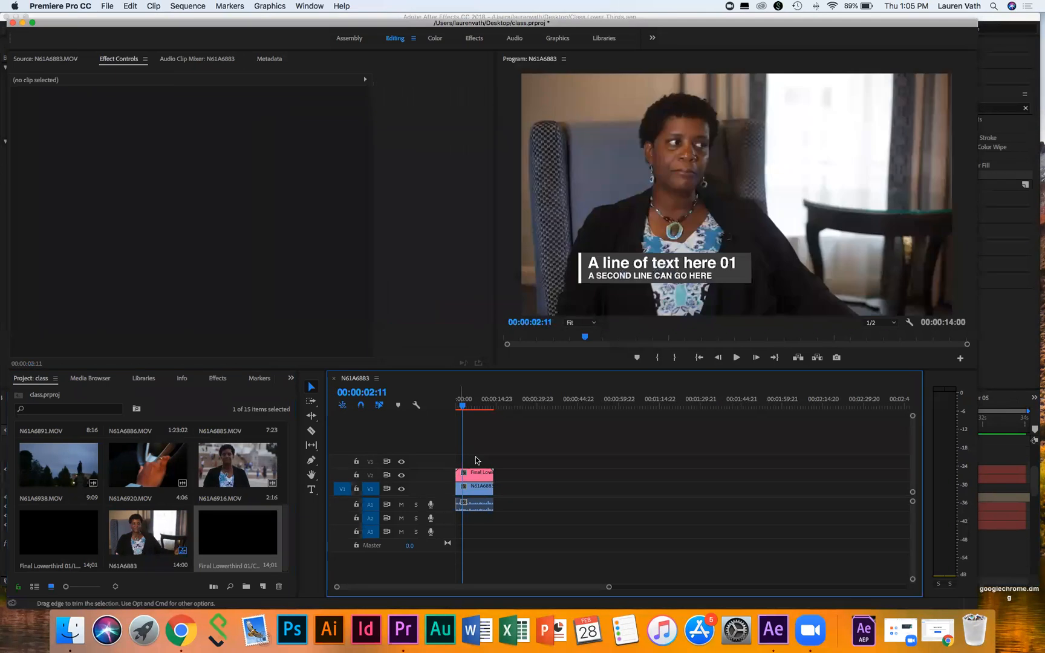
drag(462, 405, 456, 406)
key(space)
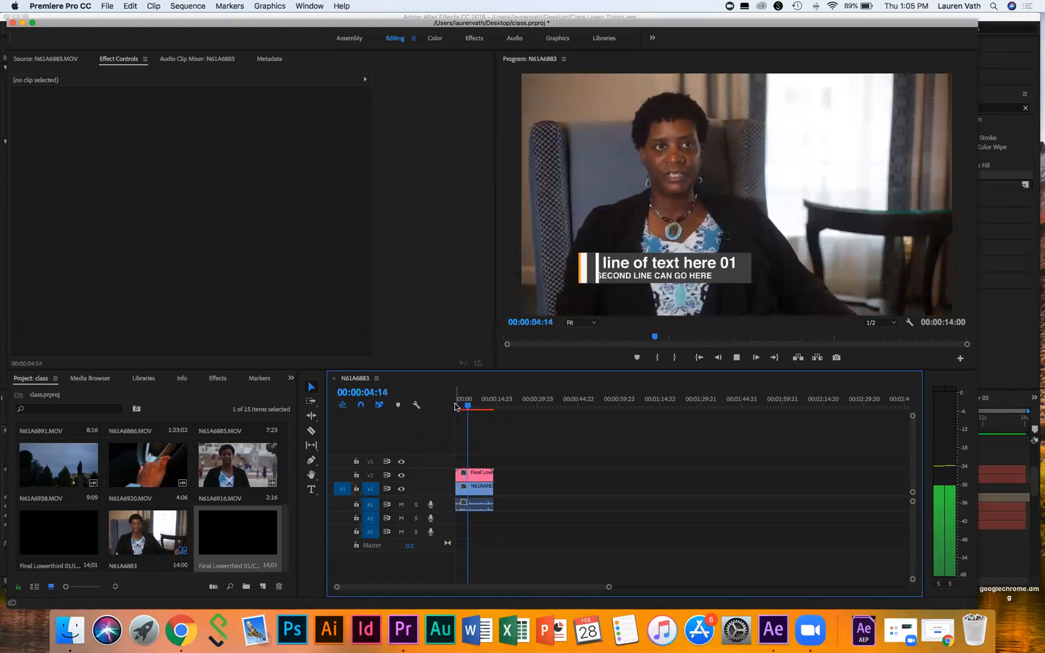
key(space)
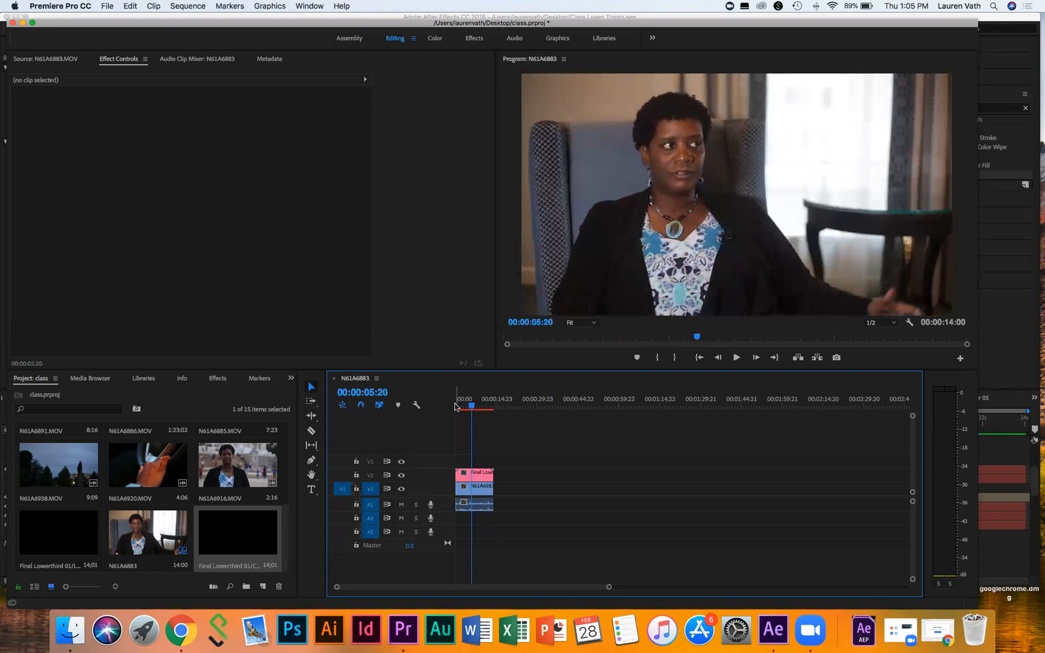
drag(472, 405, 465, 409)
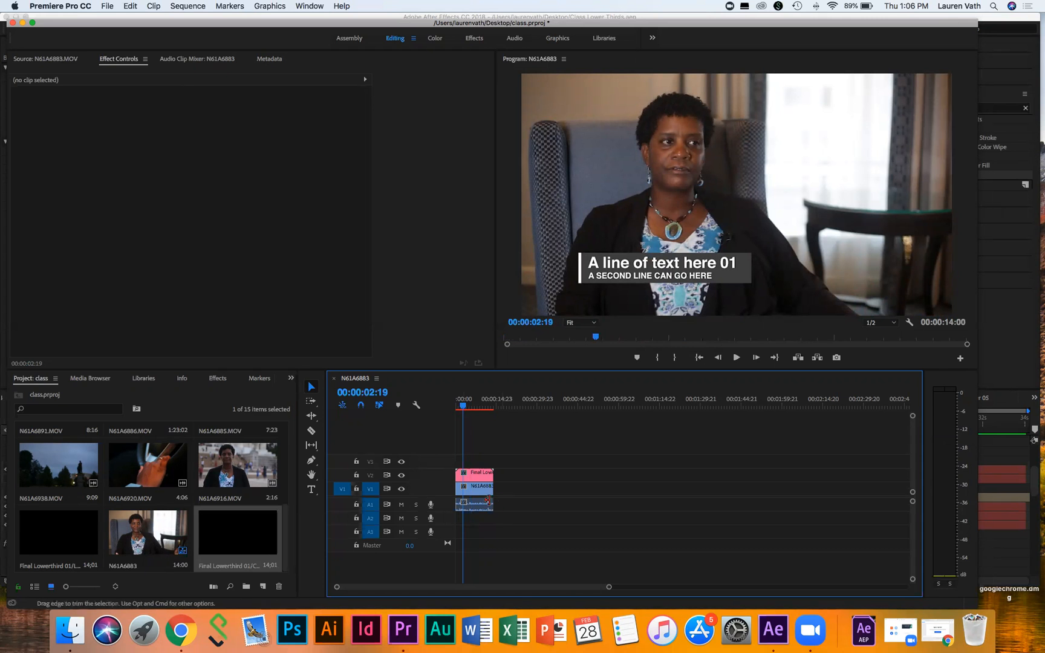
double_click(480, 471)
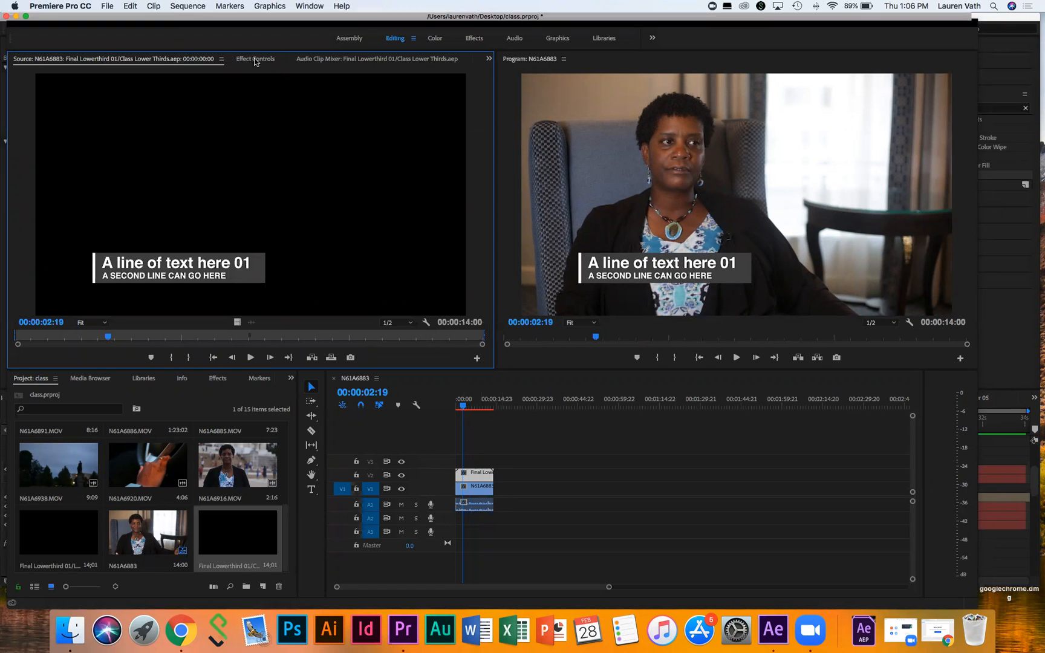
Step: Show the lower third's After Effects Editable Text fields in Effect Controls
click(255, 59)
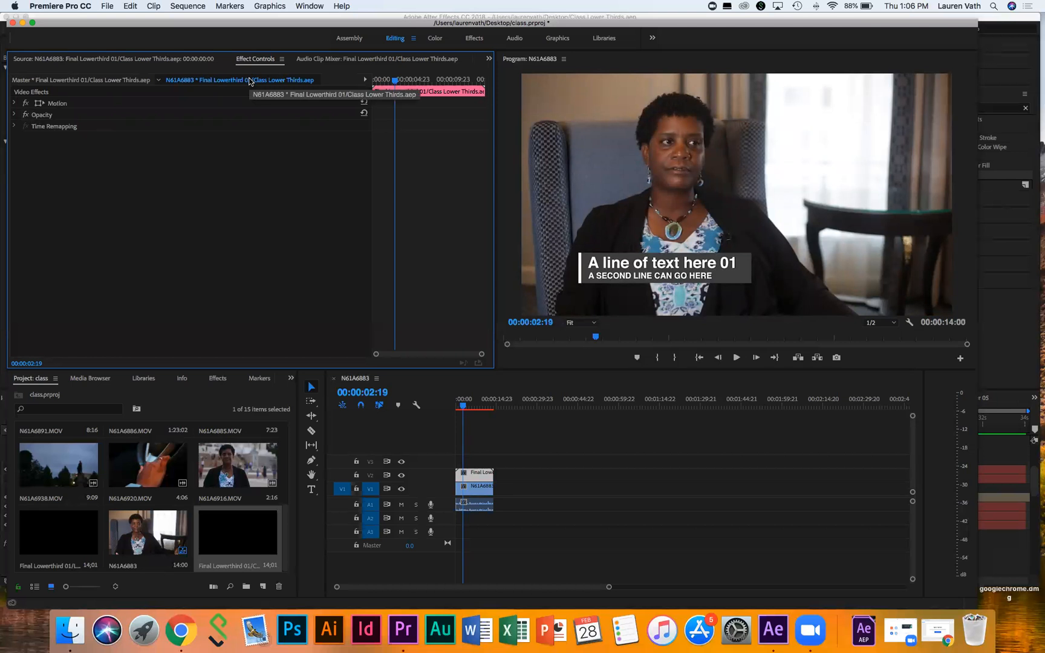
click(83, 84)
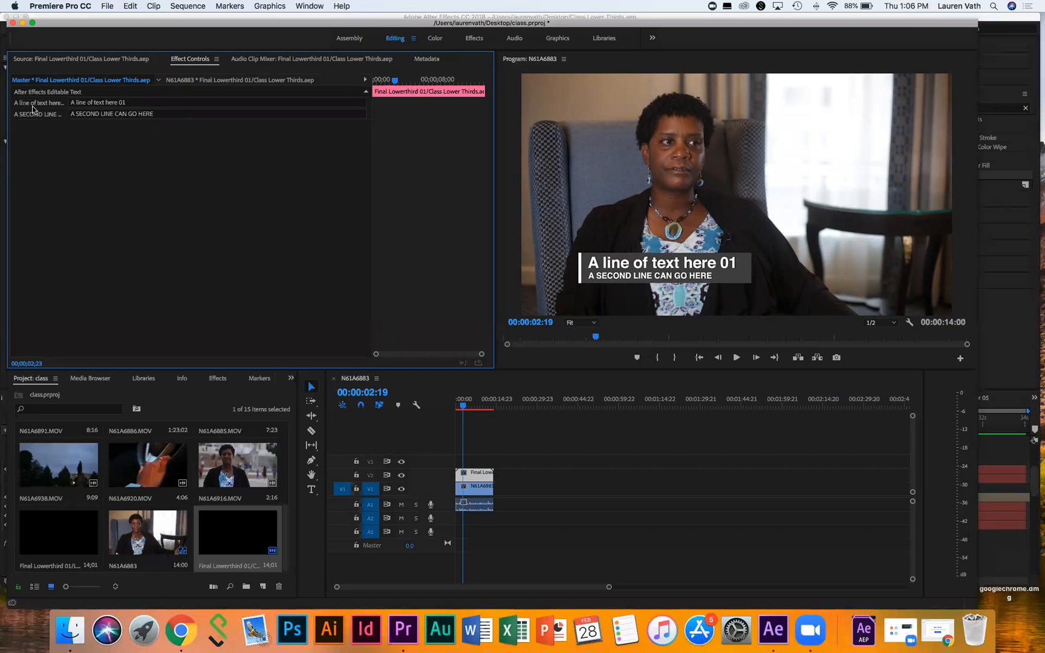
Step: Enter the interviewee's name and 'Herbert College of AGriculture ALum' as the two text lines, then return to After Effects
click(145, 103)
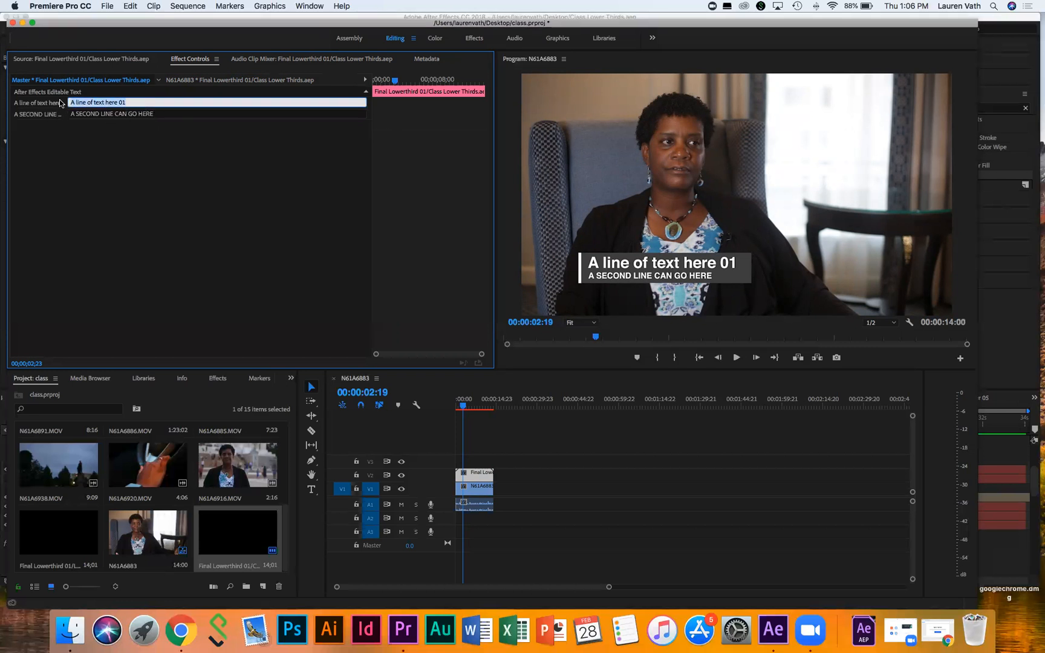
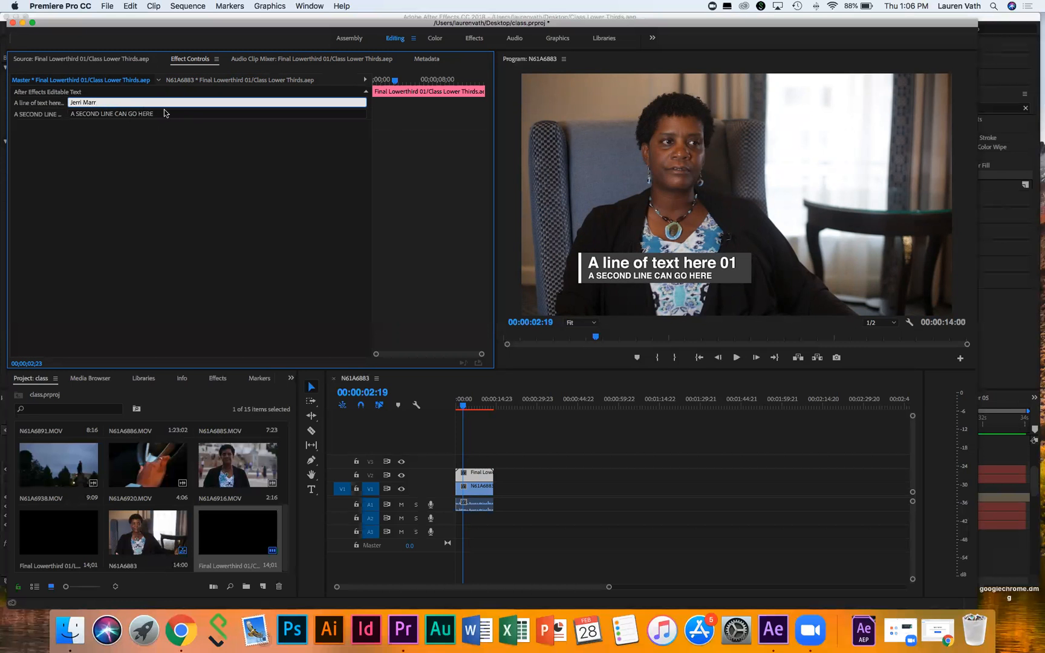
key(Tab)
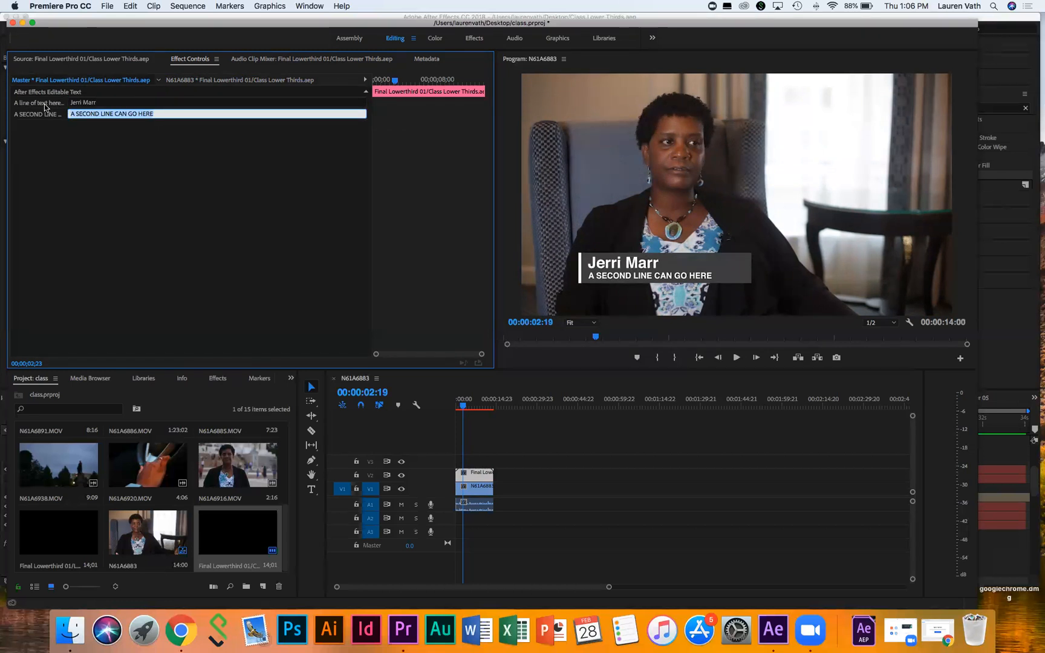
text(Herber)
text(rt)
key(BackSpace)
text(COll)
key(BackSpace)
key(BackSpace)
key(BackSpace)
text(ollege)
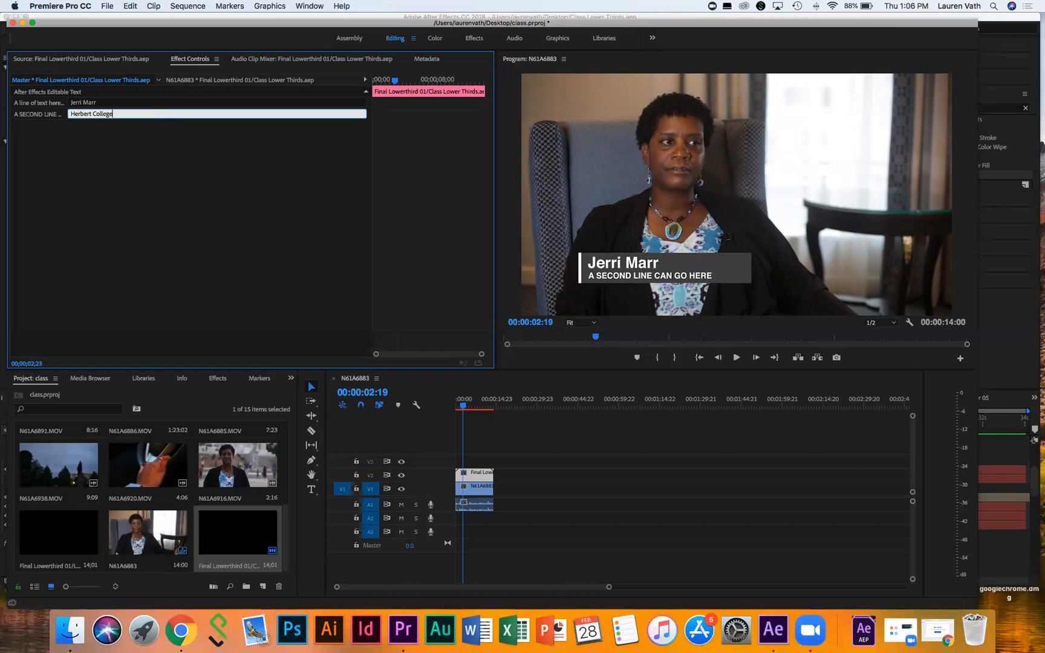
text( of AGriculture ALu)
click(531, 220)
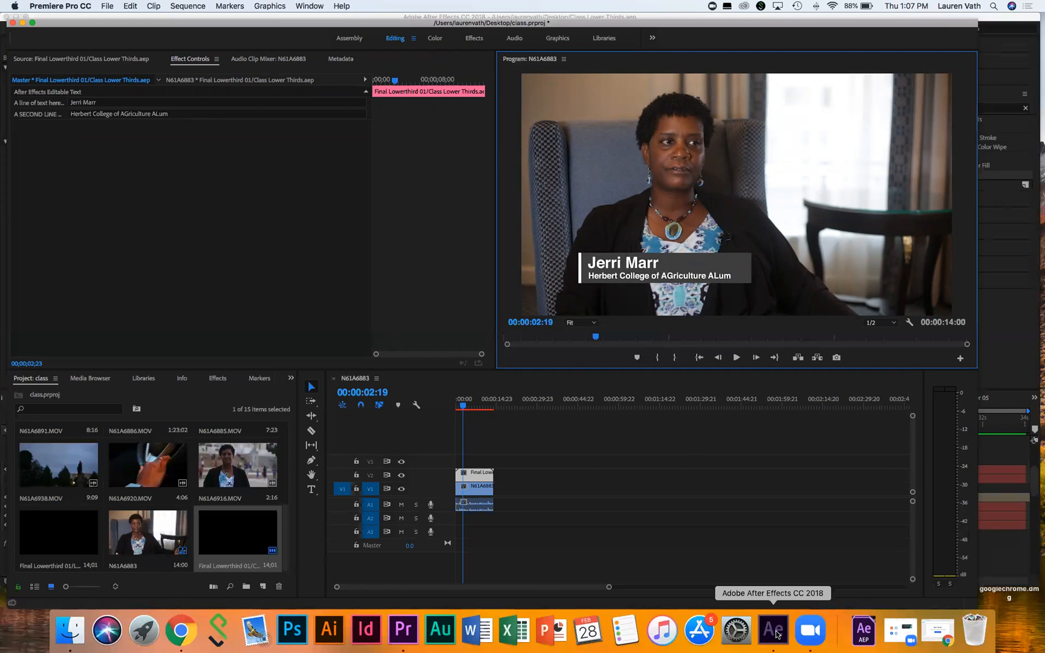
click(774, 631)
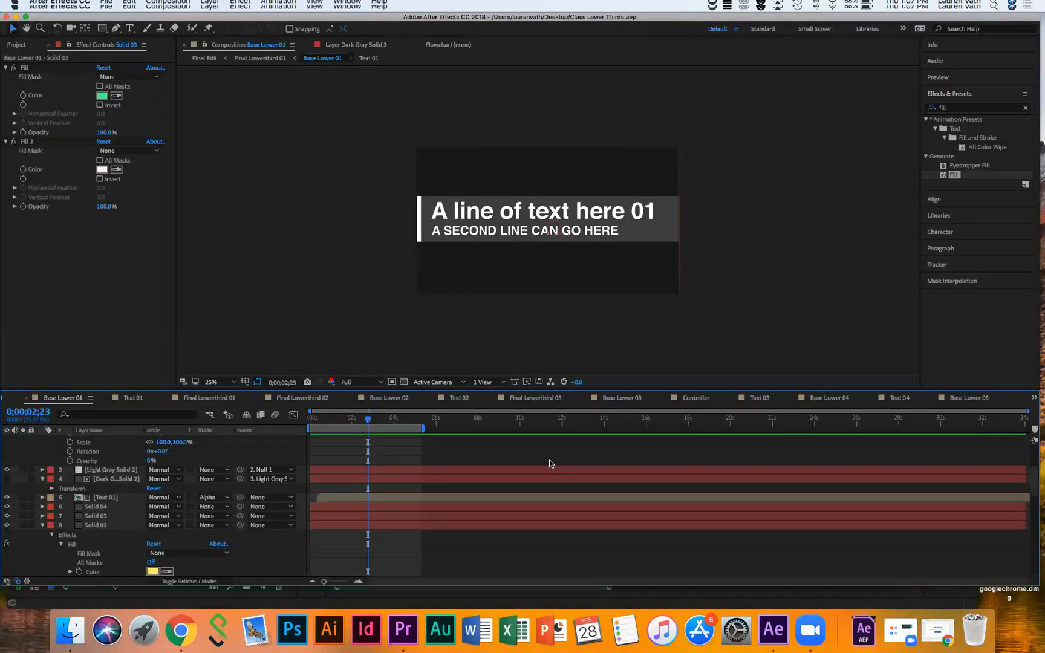
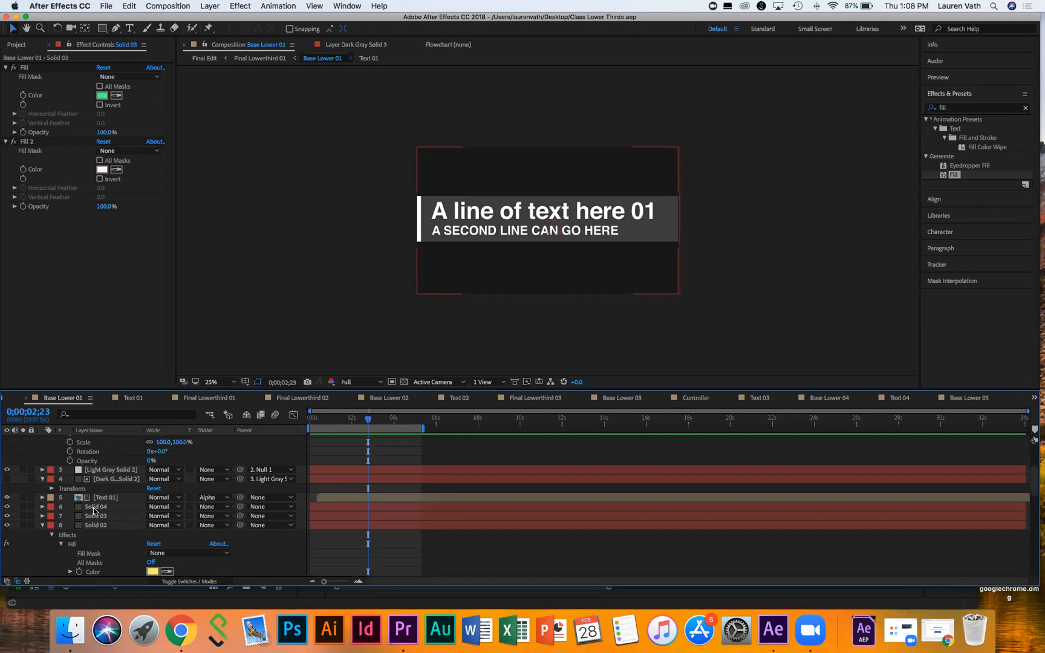
Step: Rename the Solid 04 layer in Base Lower 01 to 'Solied 04'
double_click(94, 511)
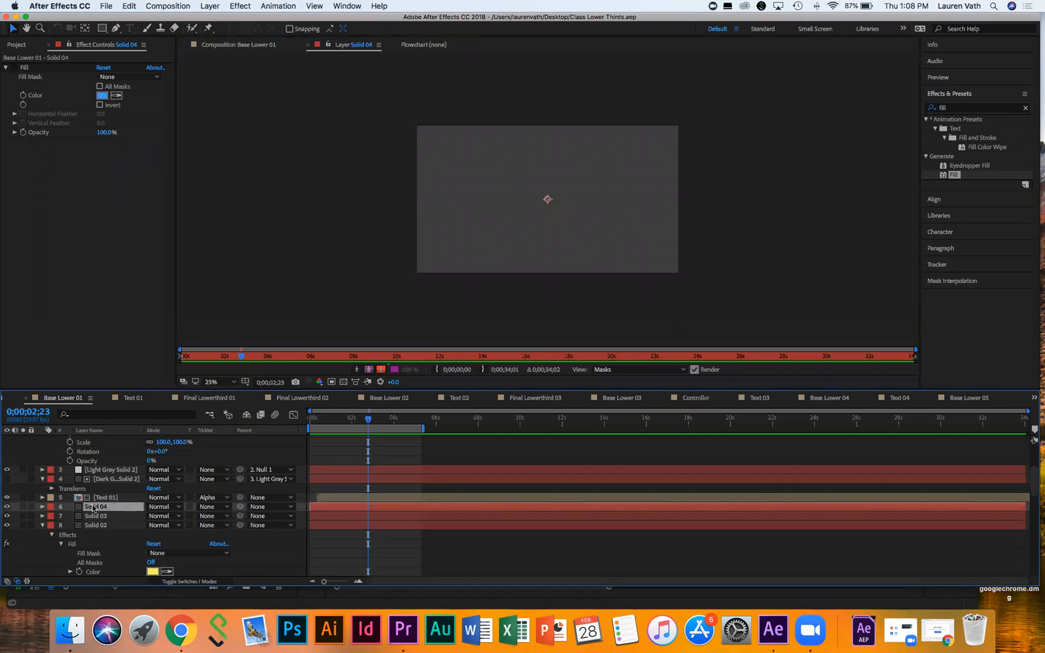
right_click(94, 510)
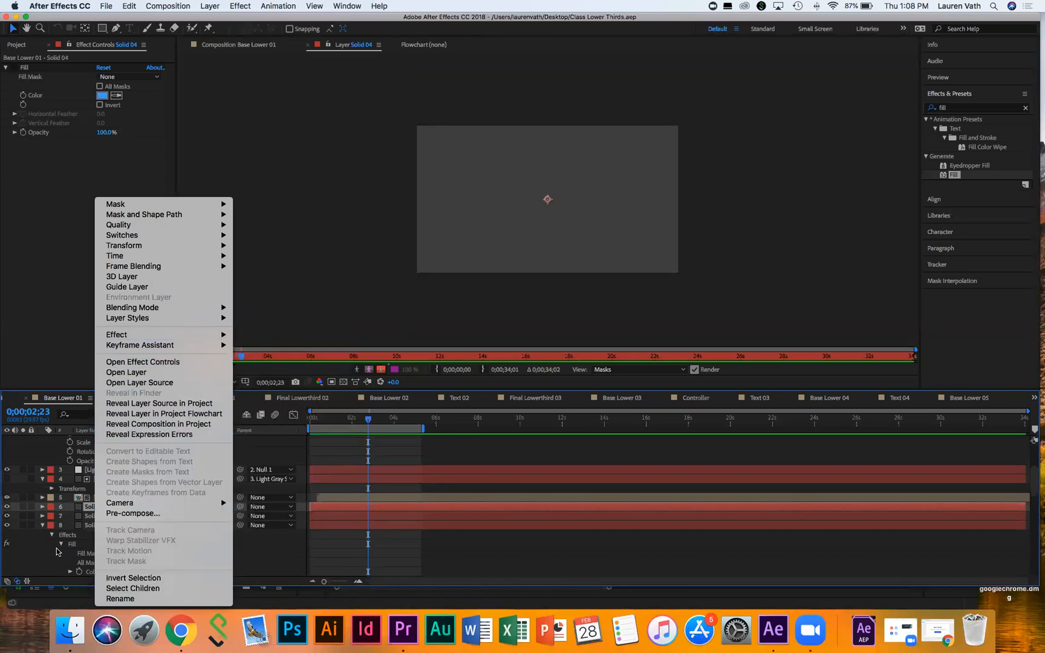
click(128, 599)
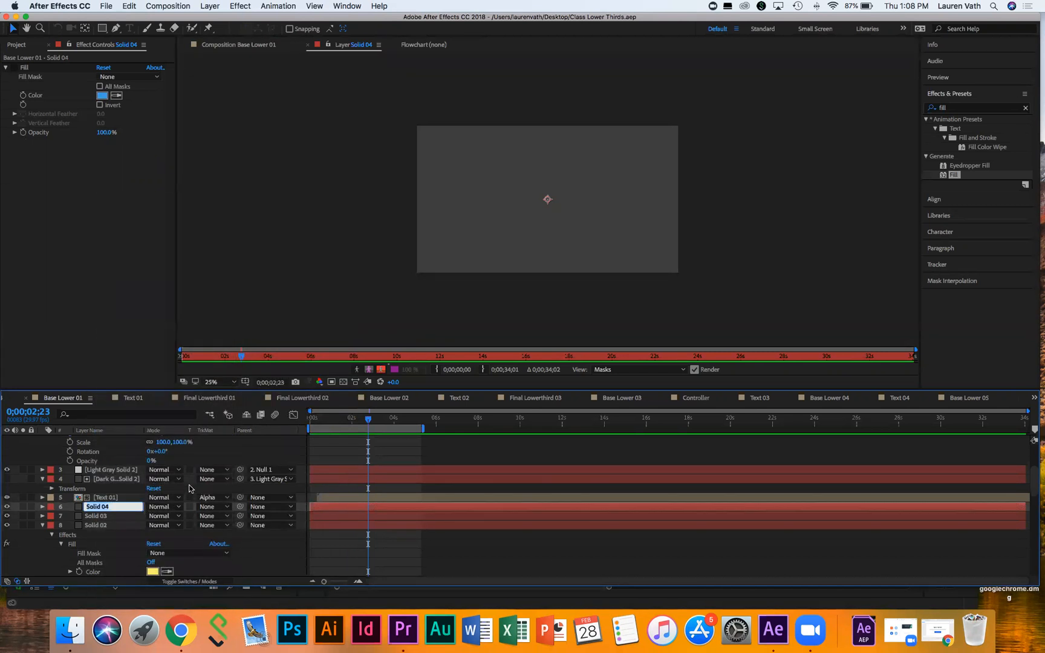
text(Solied 04)
click(120, 526)
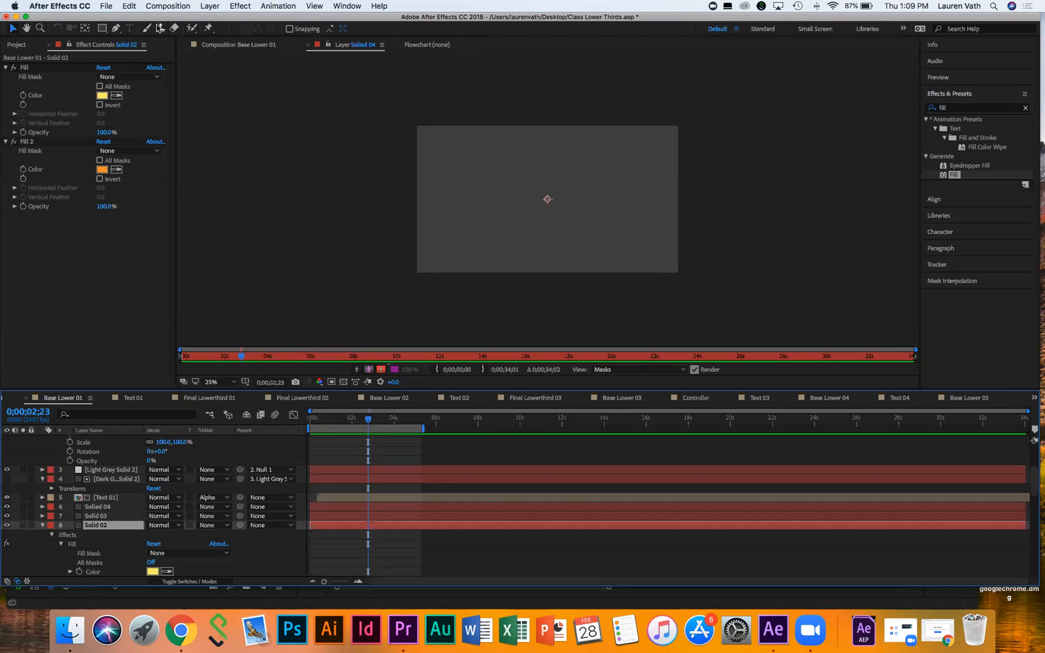
Step: Save Class Lower Thirds.aep and start a new empty Untitled Project
click(98, 6)
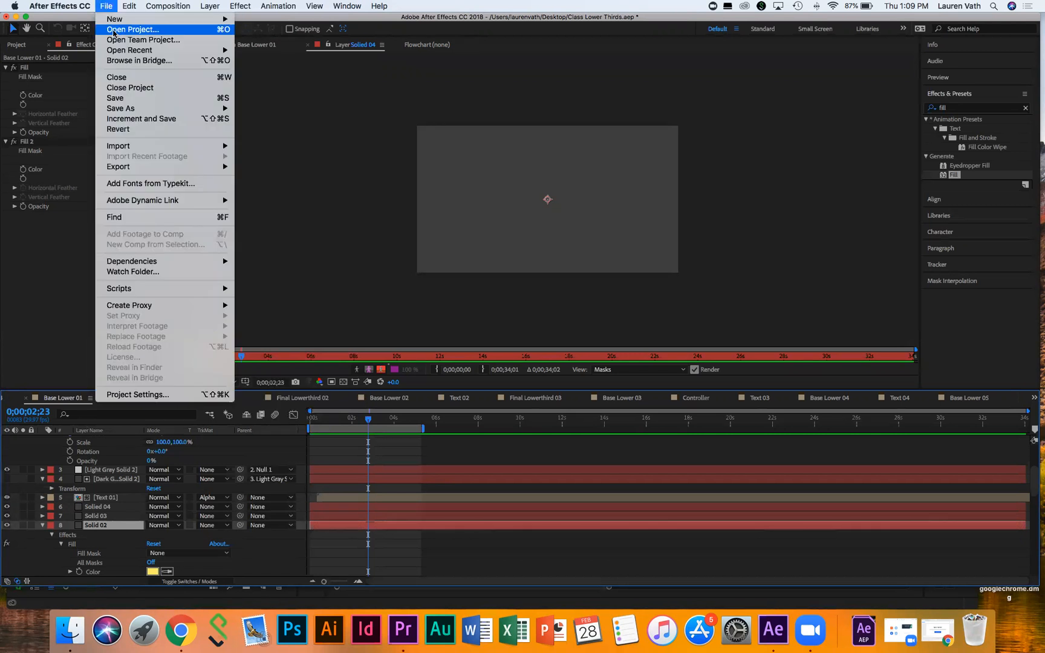
mouse_move(118, 23)
click(253, 23)
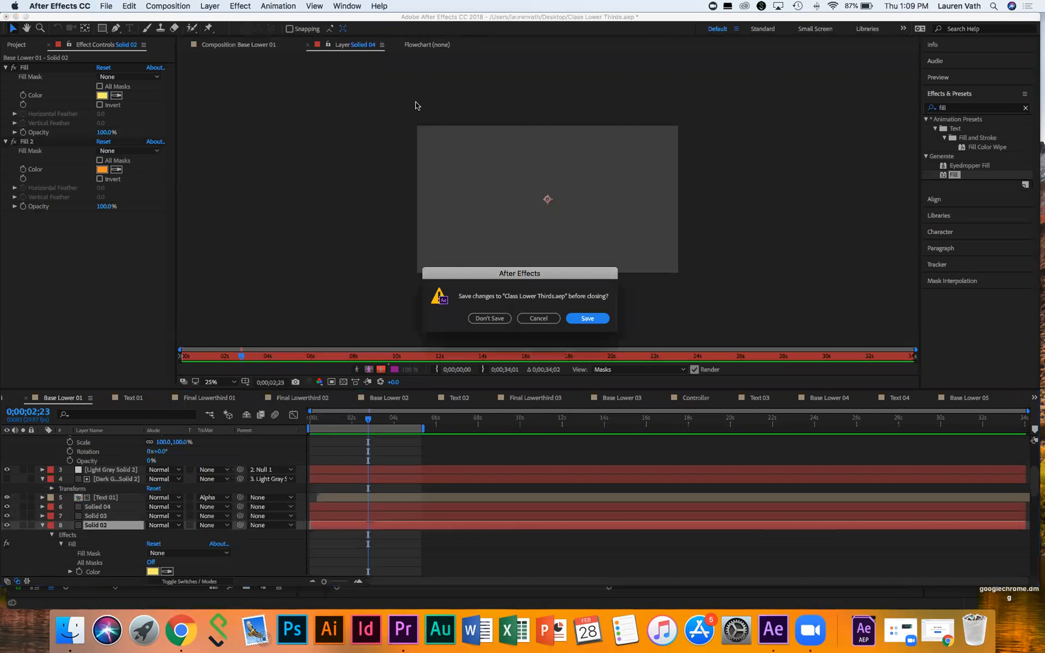
click(592, 320)
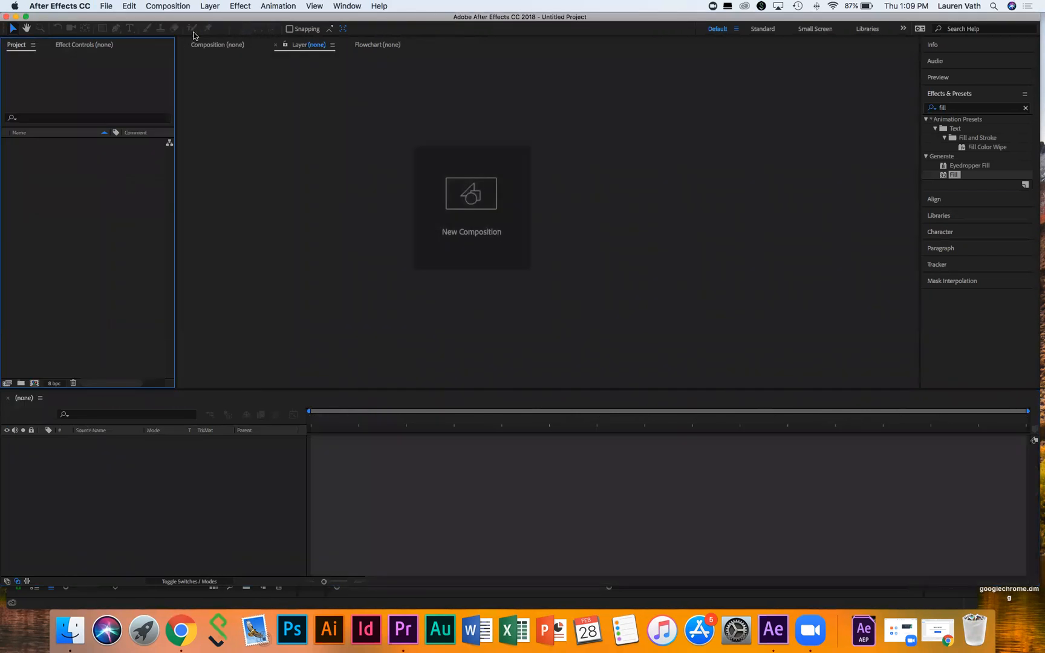
click(170, 6)
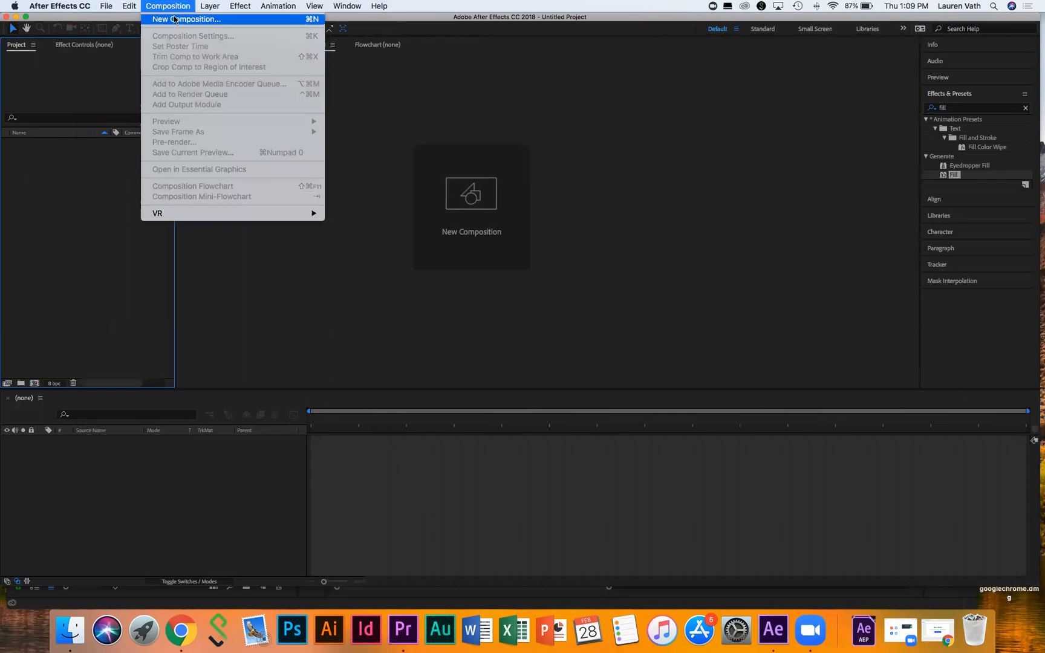
Step: Name the new 1920×1080 composition 'Class Test' and begin changing its frame rate
click(174, 18)
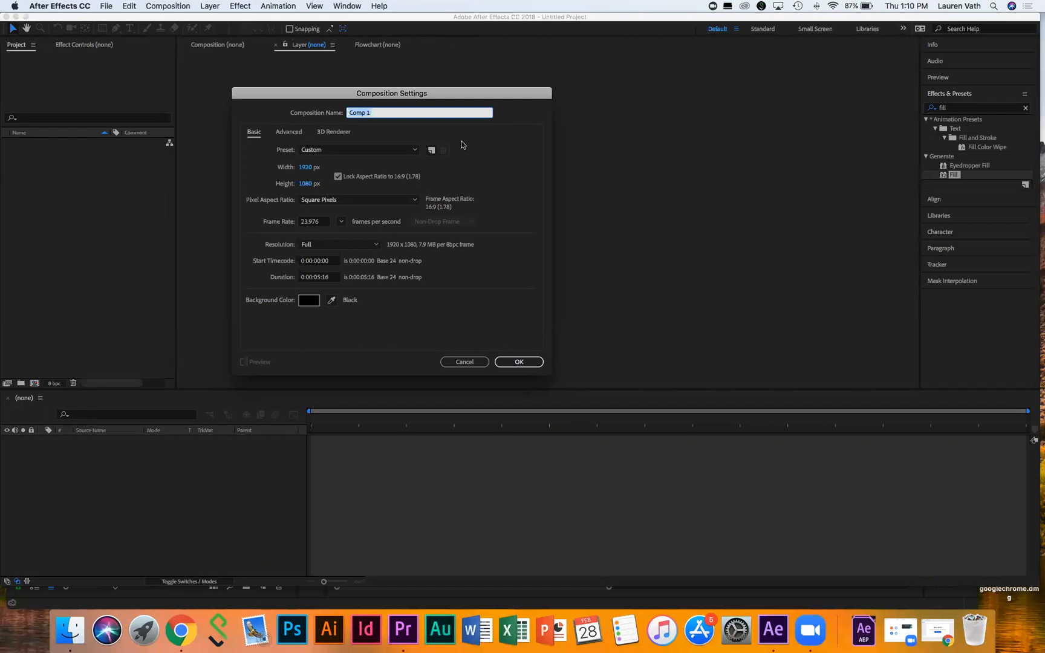
text(Class Test)
click(323, 222)
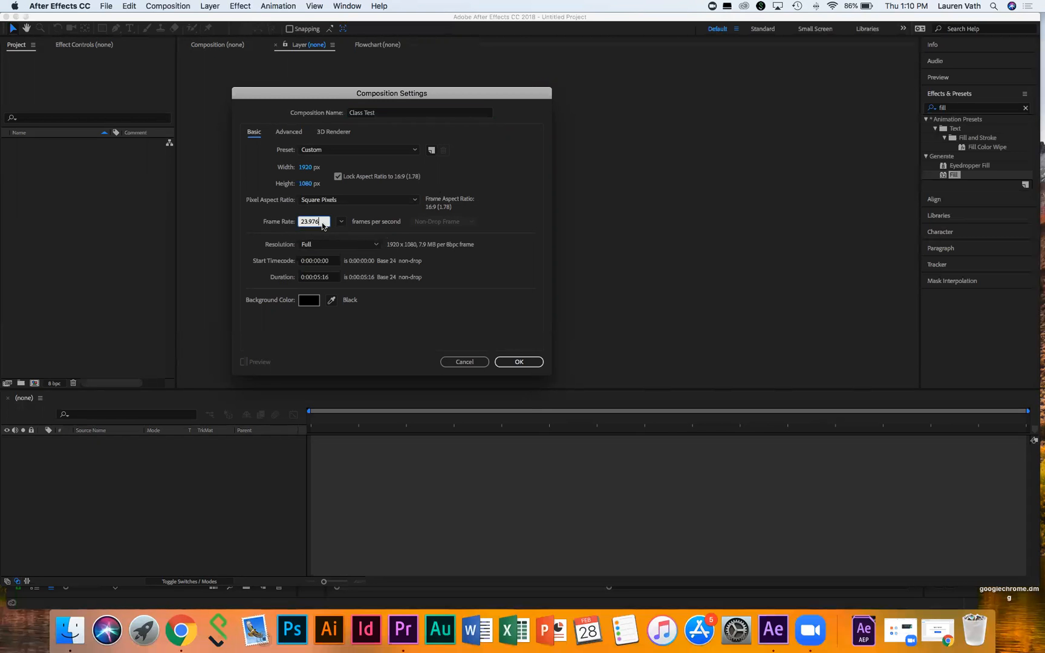
click(341, 221)
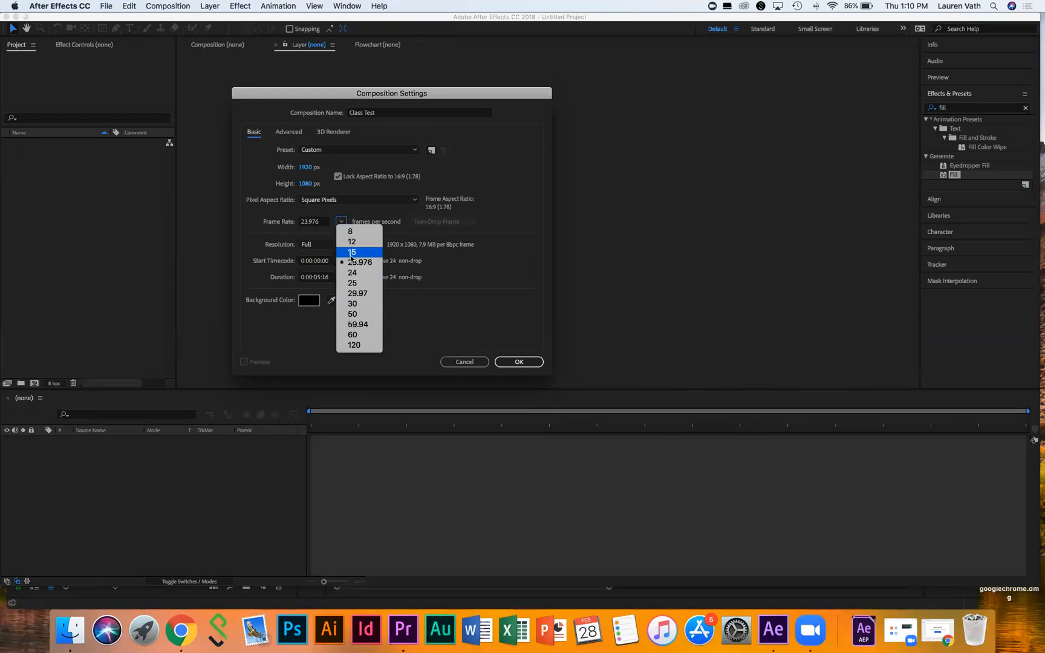
Step: Set 29.97 fps with a 0:00:05:16 duration and create the Class Test composition
click(355, 294)
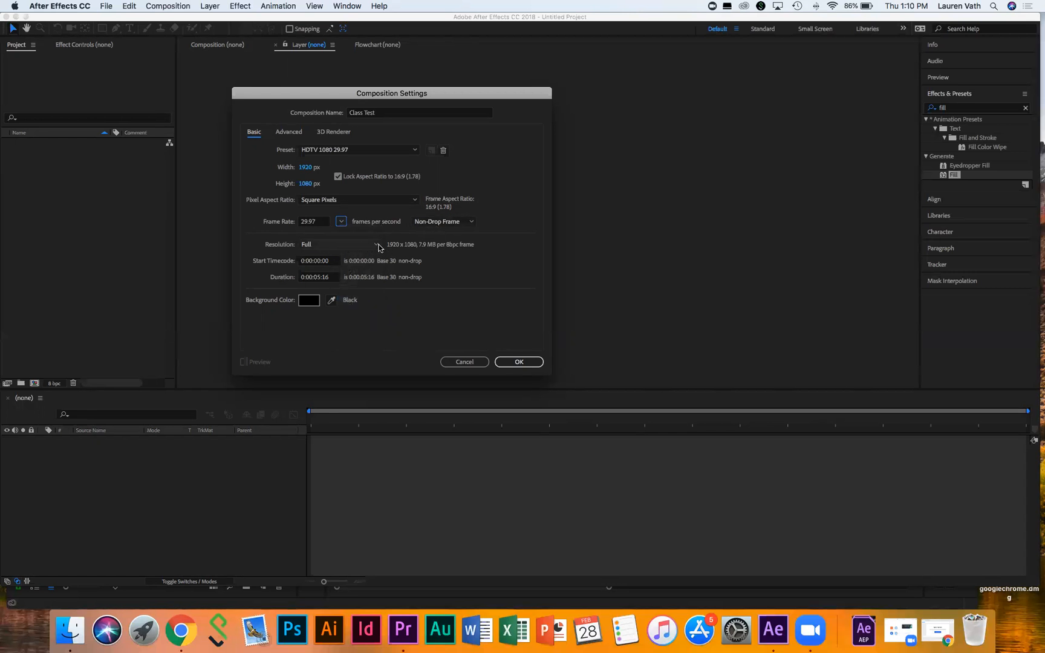
click(315, 278)
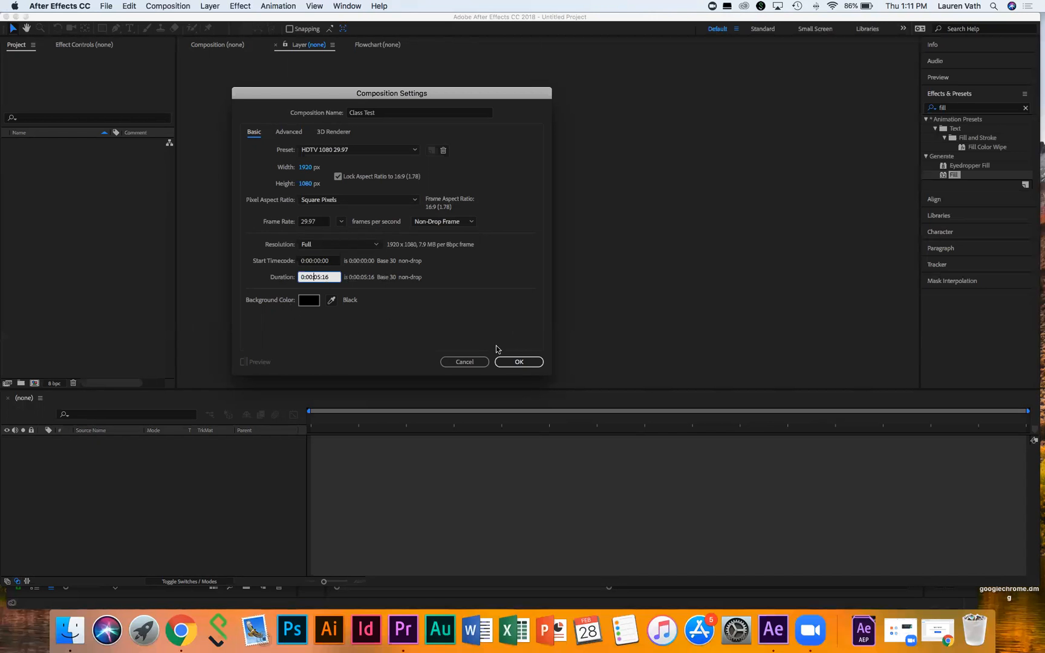
click(520, 362)
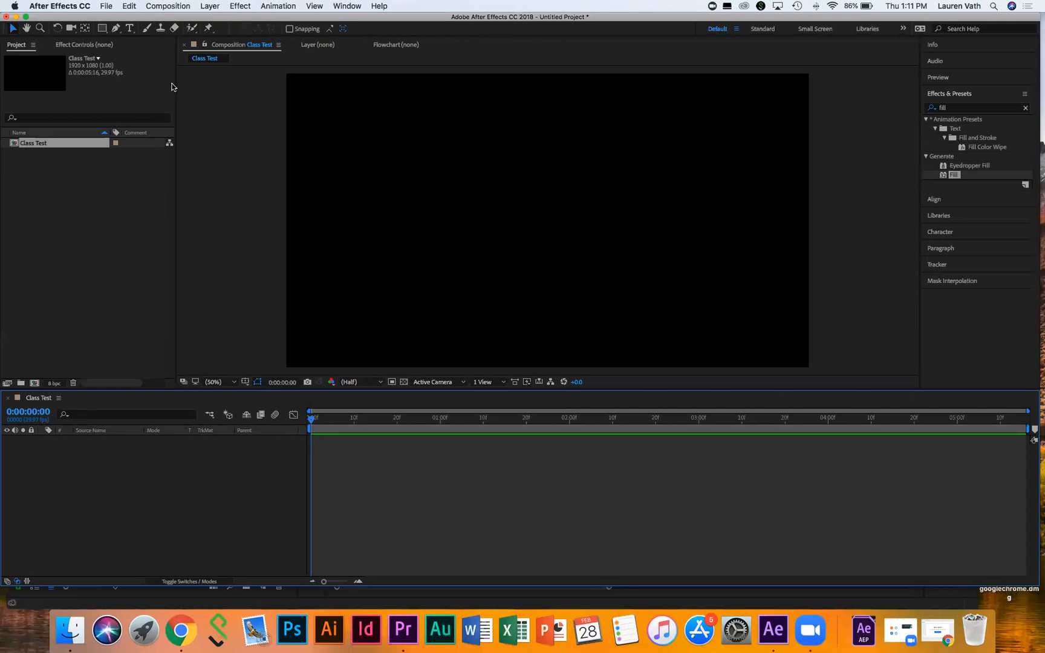
Step: Draw a circle on the left of Class Test with the Ellipse tool, creating Shape Layer 1
drag(100, 31, 137, 52)
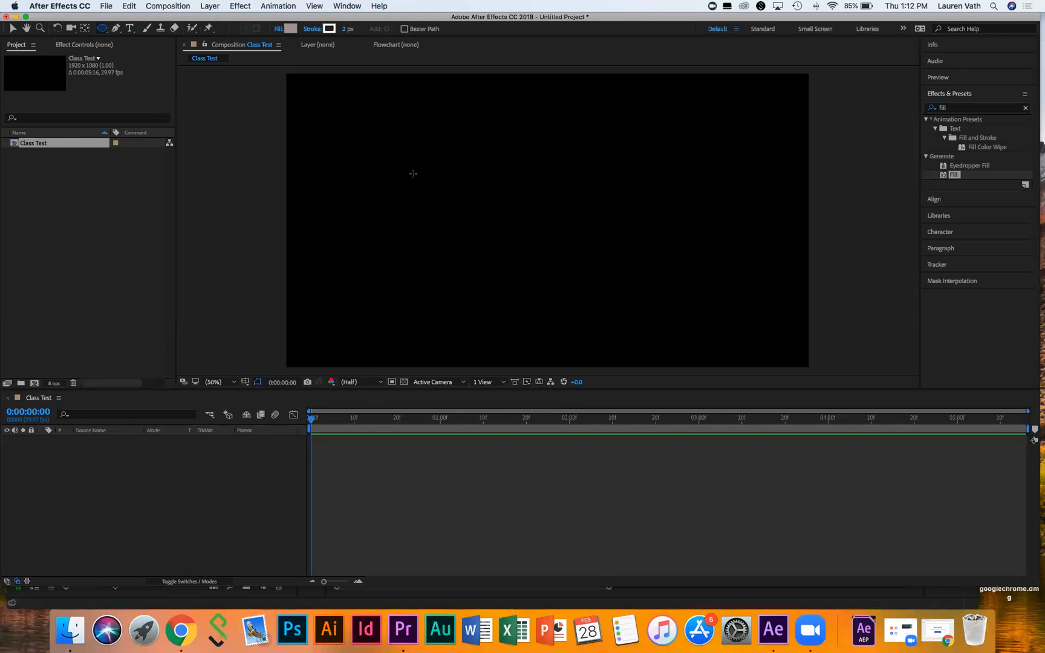
drag(302, 196, 353, 247)
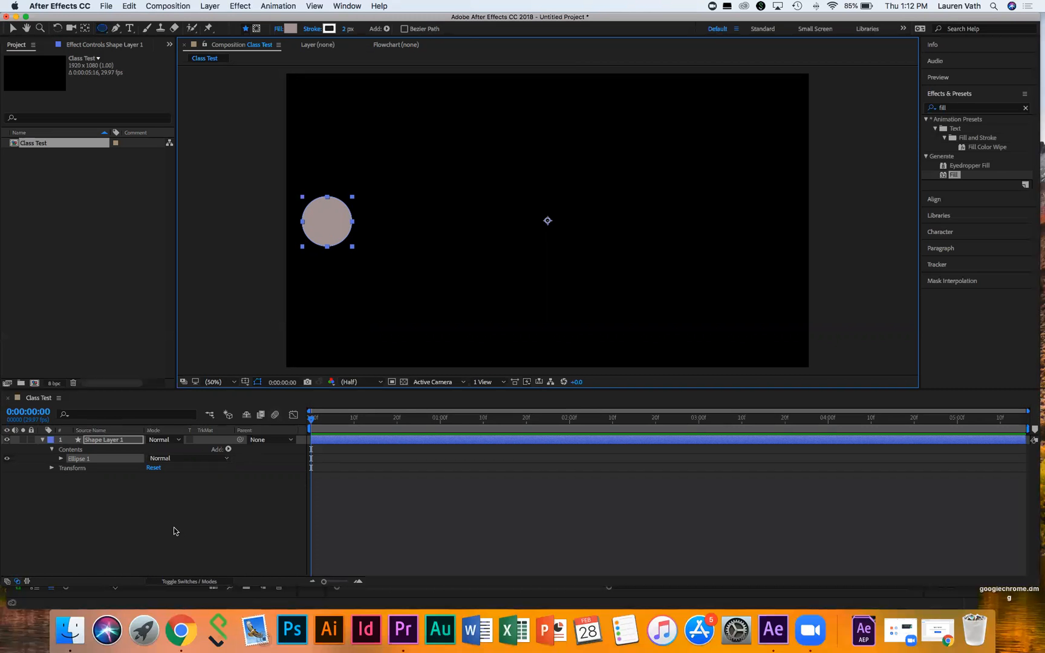
click(312, 531)
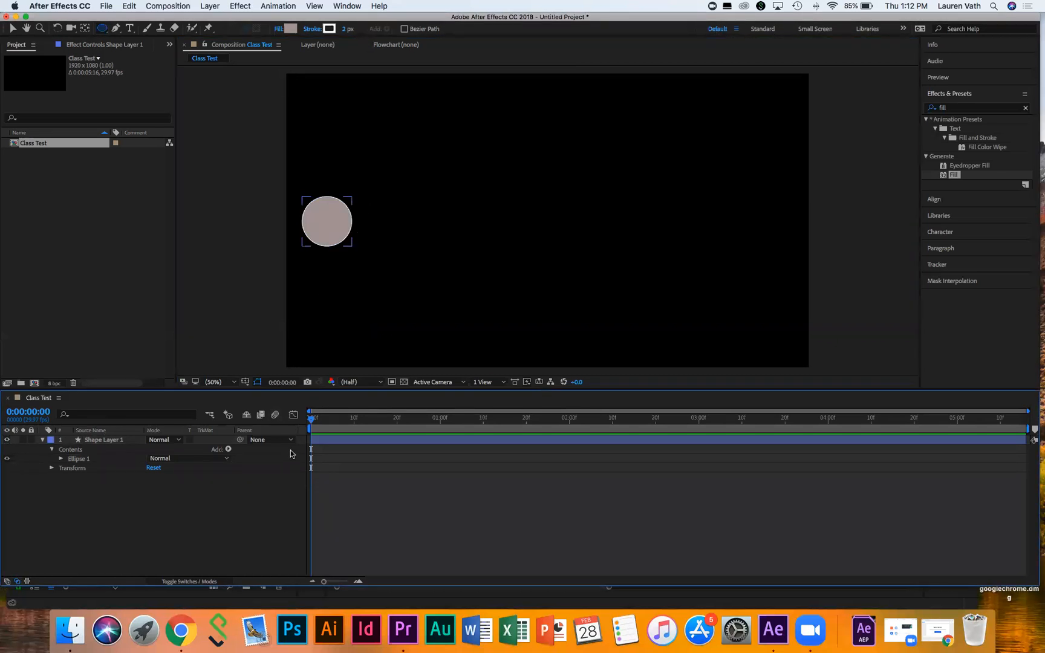
Step: Preview the composition, expand Shape Layer 1's Transform, and move the time to 0:00:00:05
key(space)
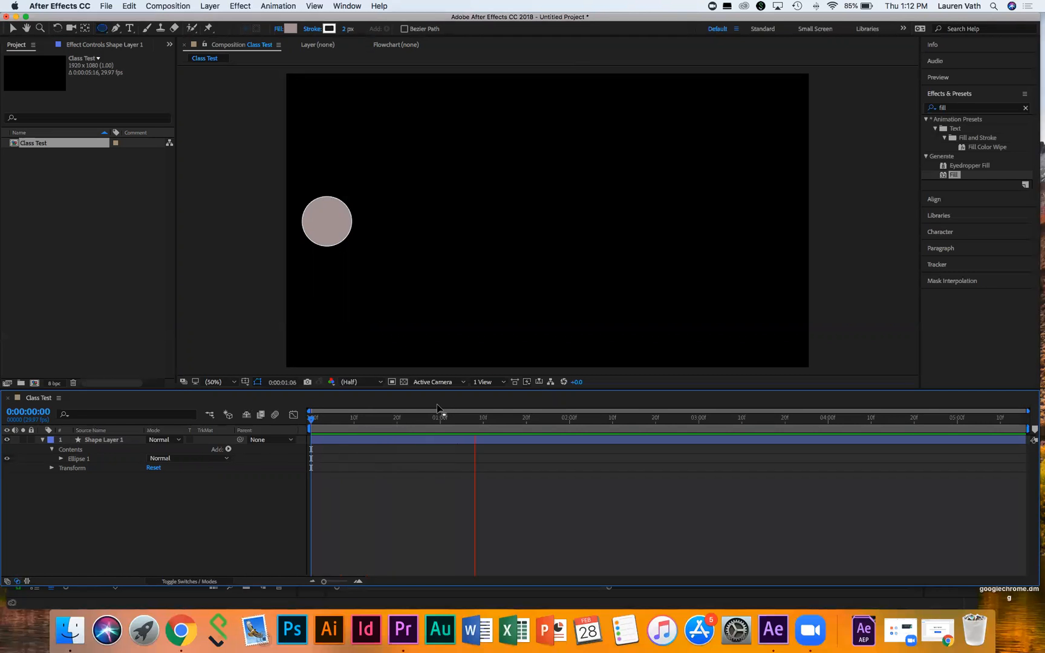
key(space)
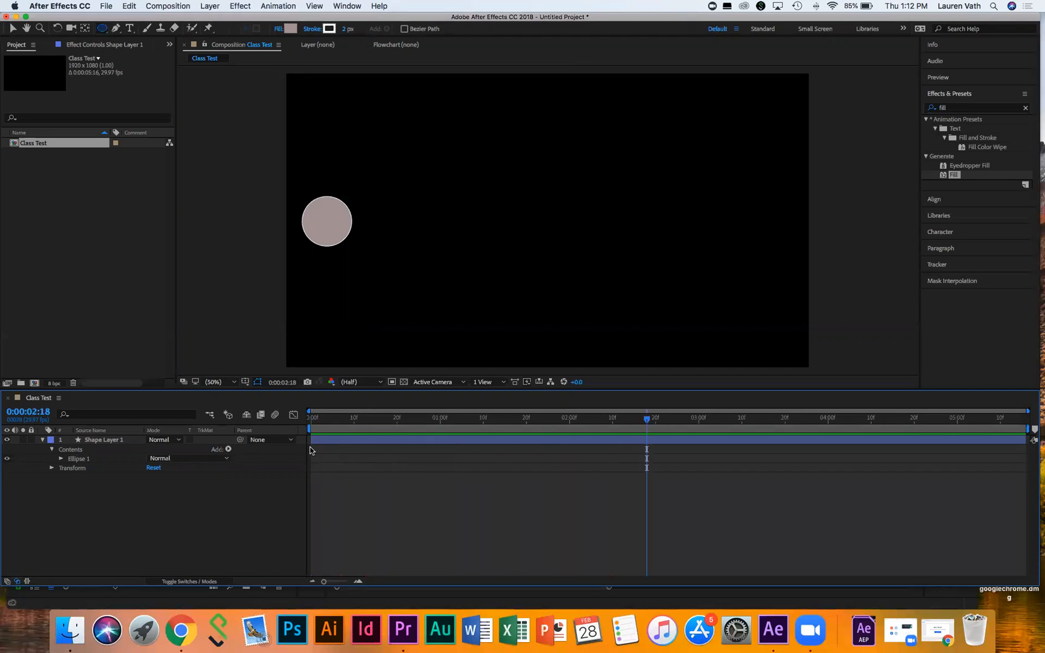
click(49, 470)
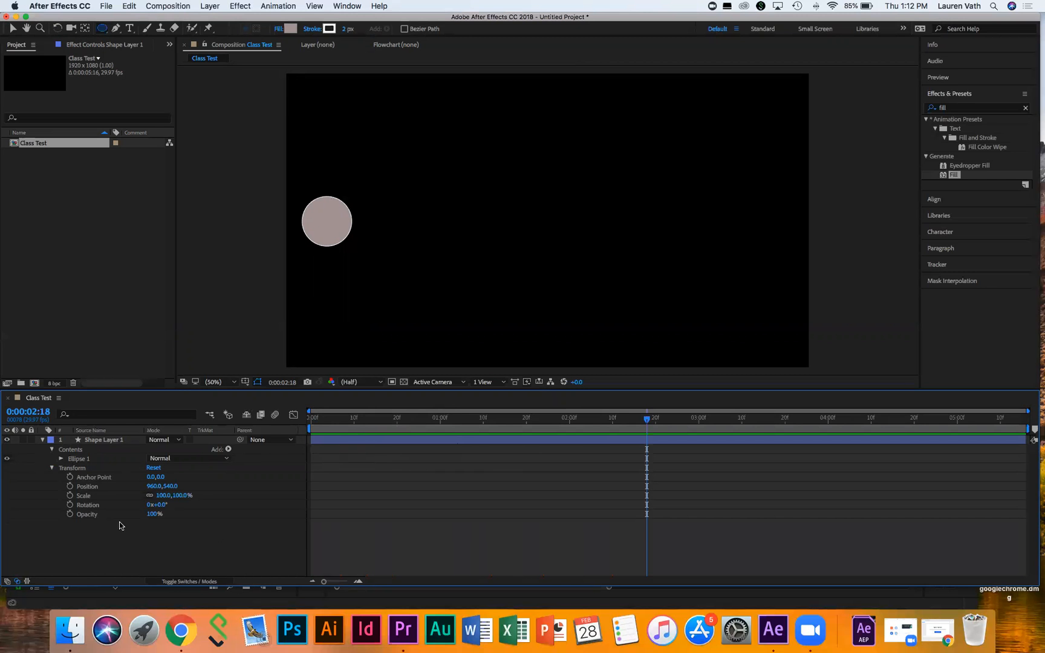
click(332, 417)
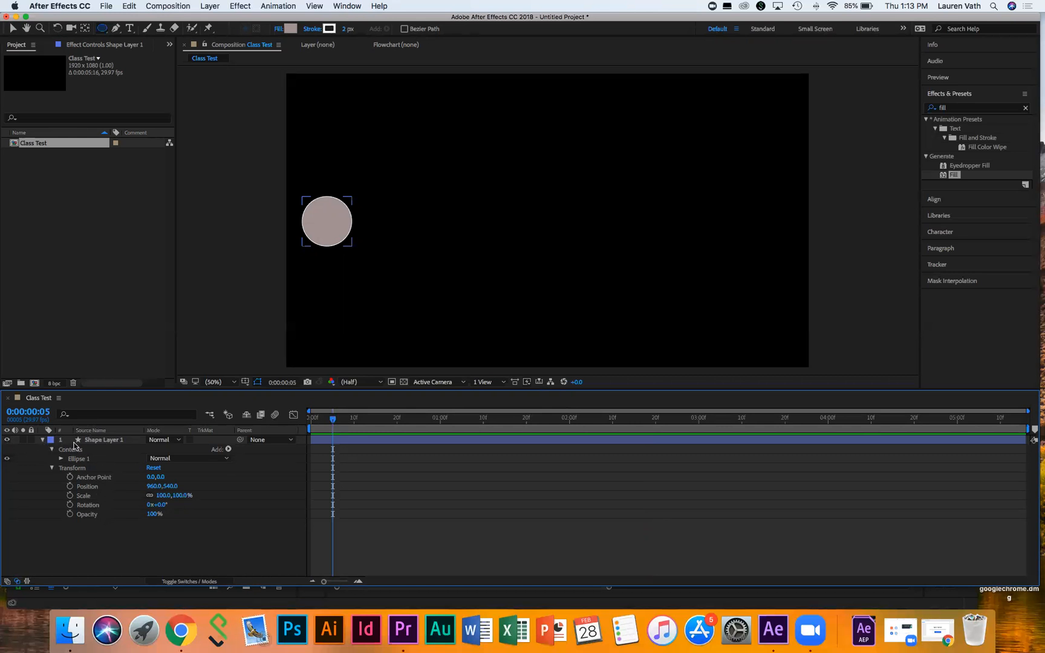
click(43, 440)
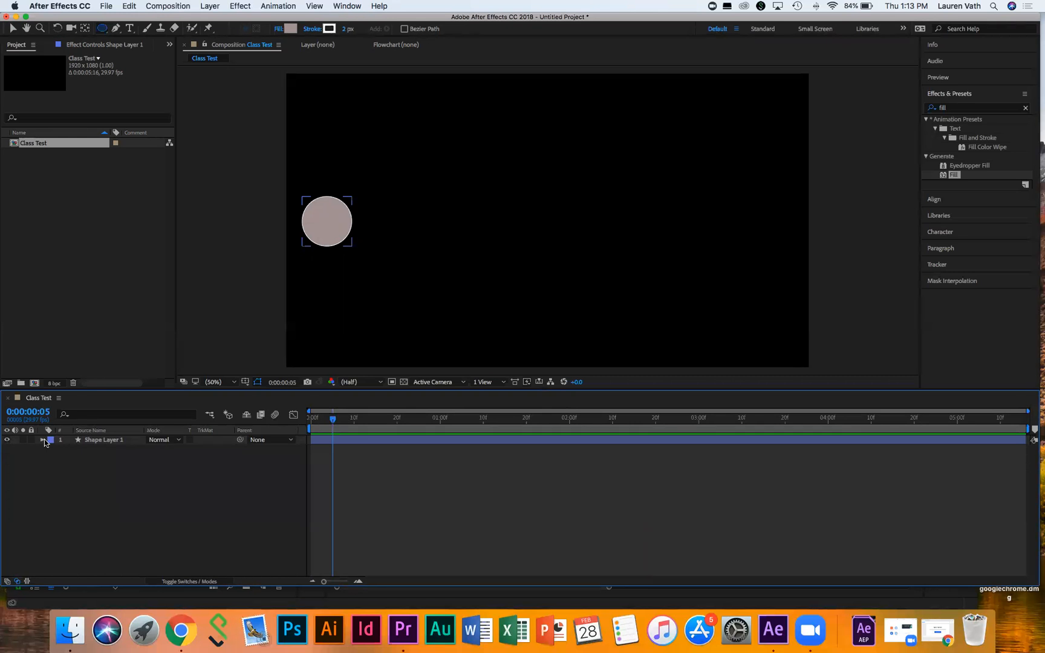
click(43, 440)
click(43, 440)
click(43, 442)
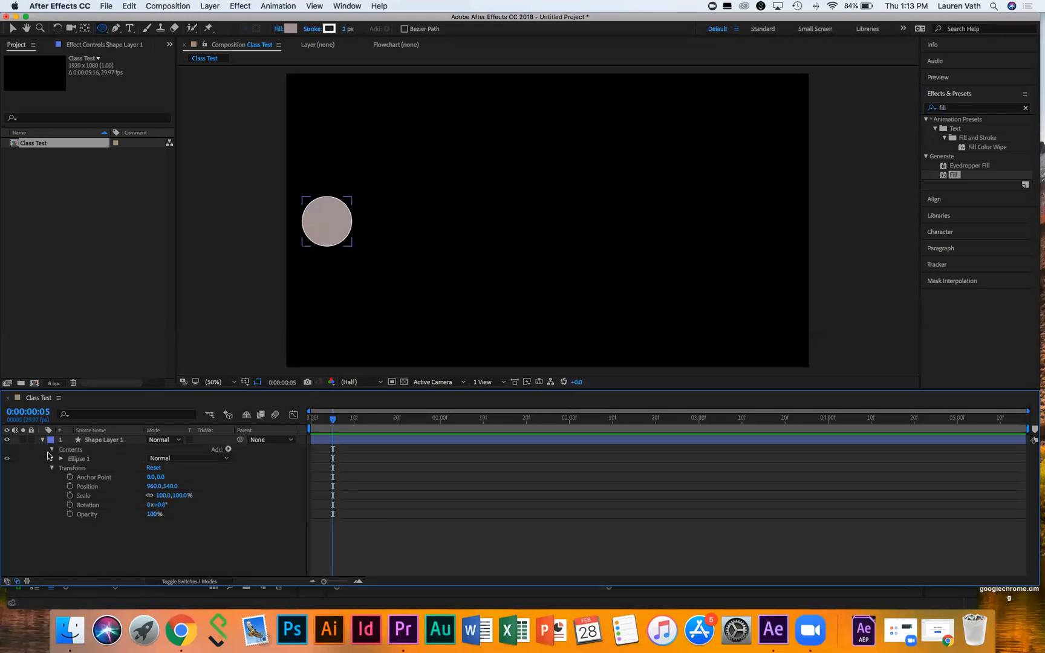
click(51, 458)
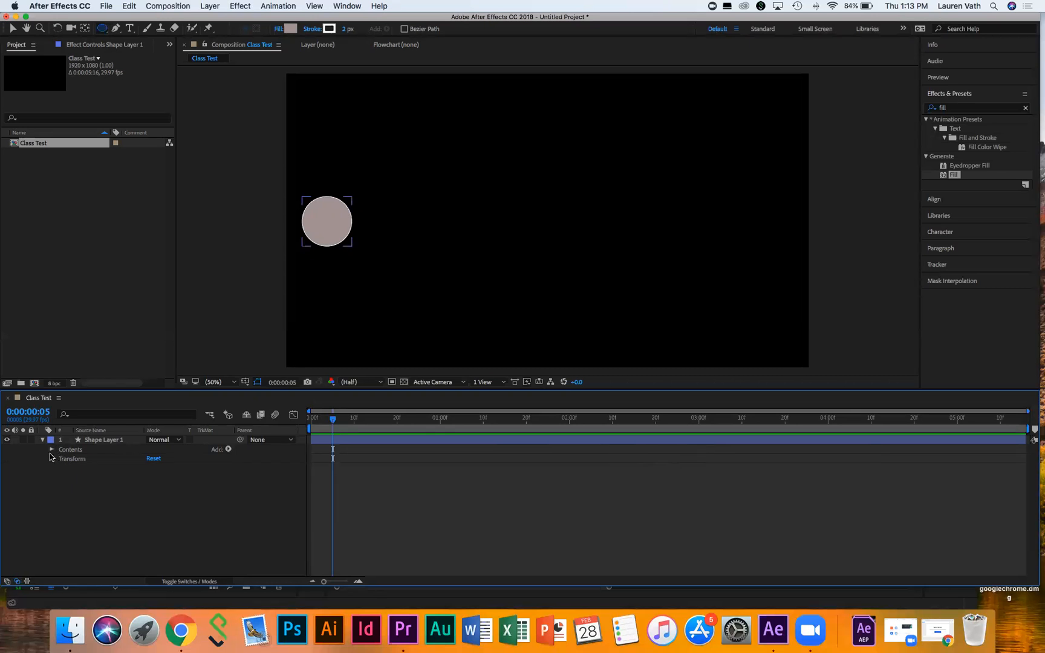
click(51, 450)
click(61, 459)
click(69, 468)
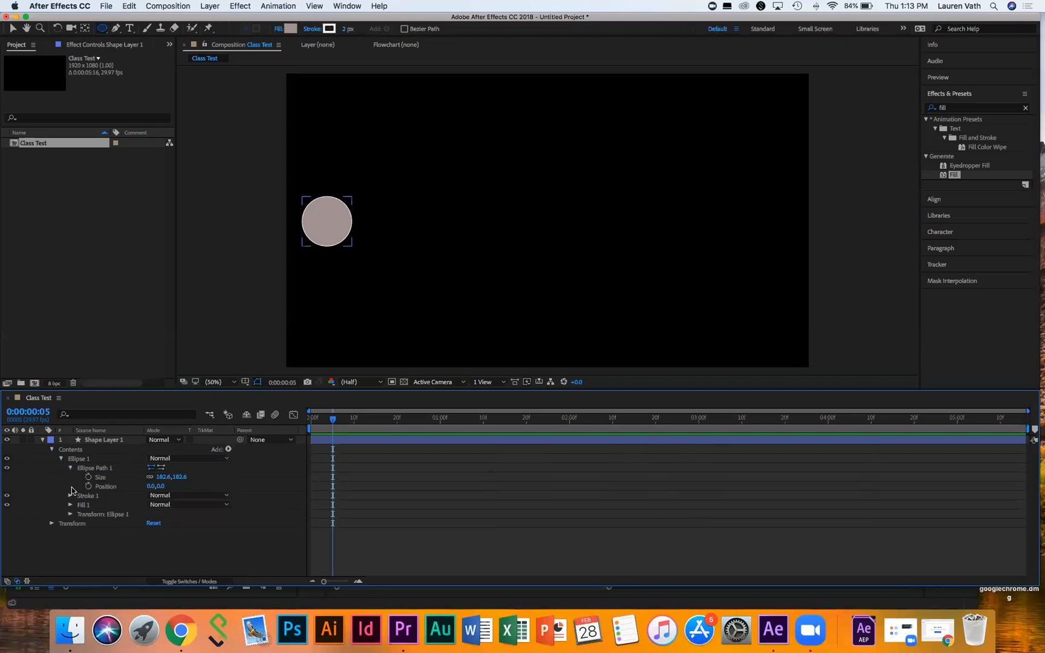
click(70, 496)
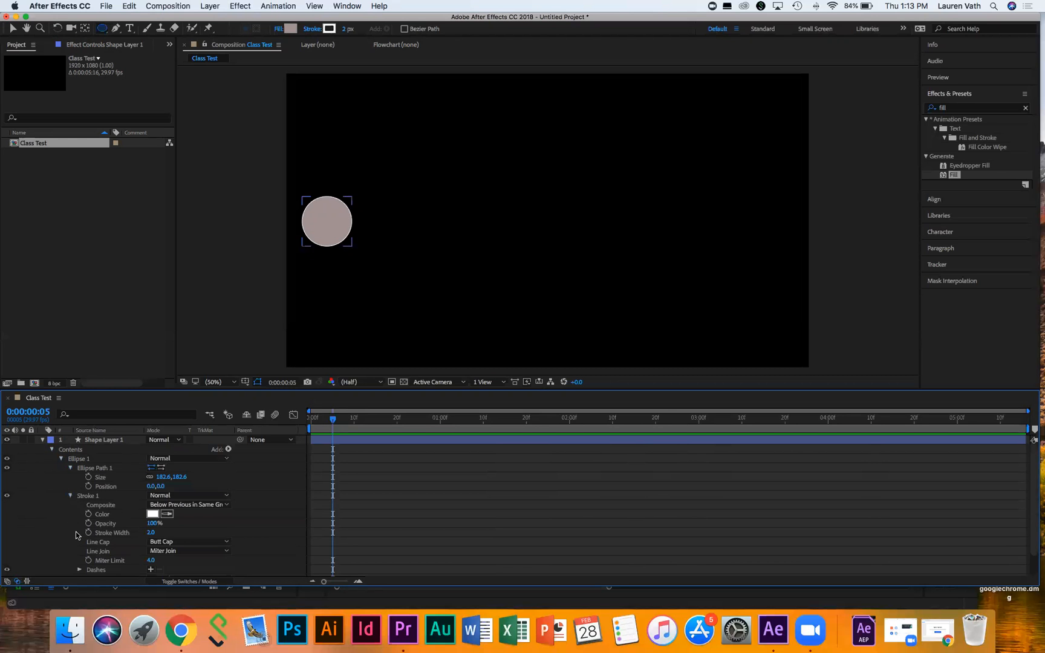
click(61, 459)
click(53, 450)
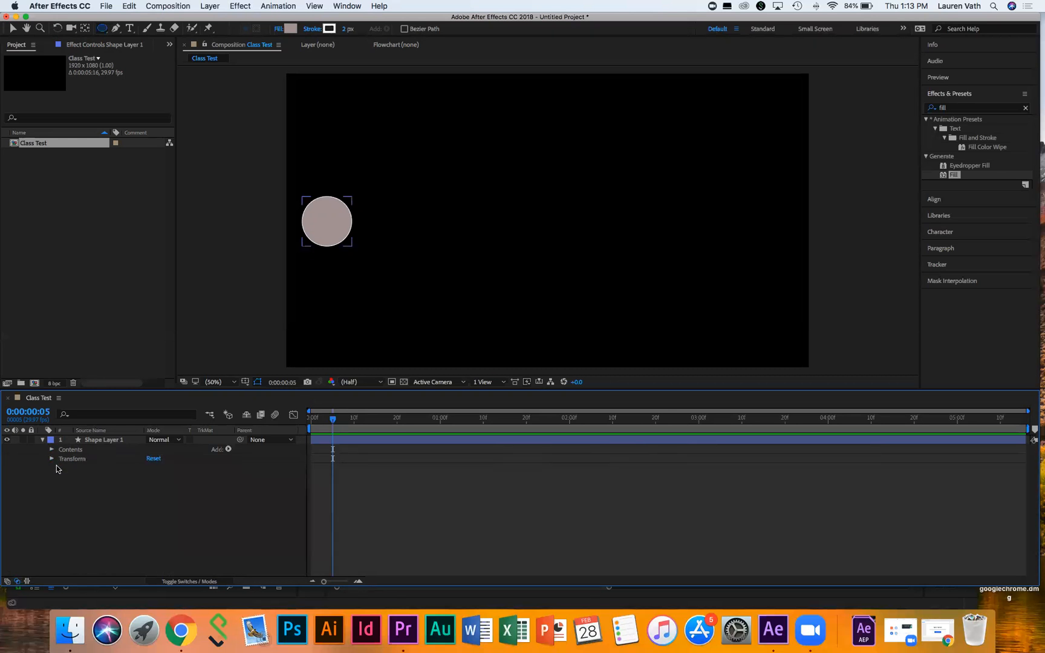
click(52, 459)
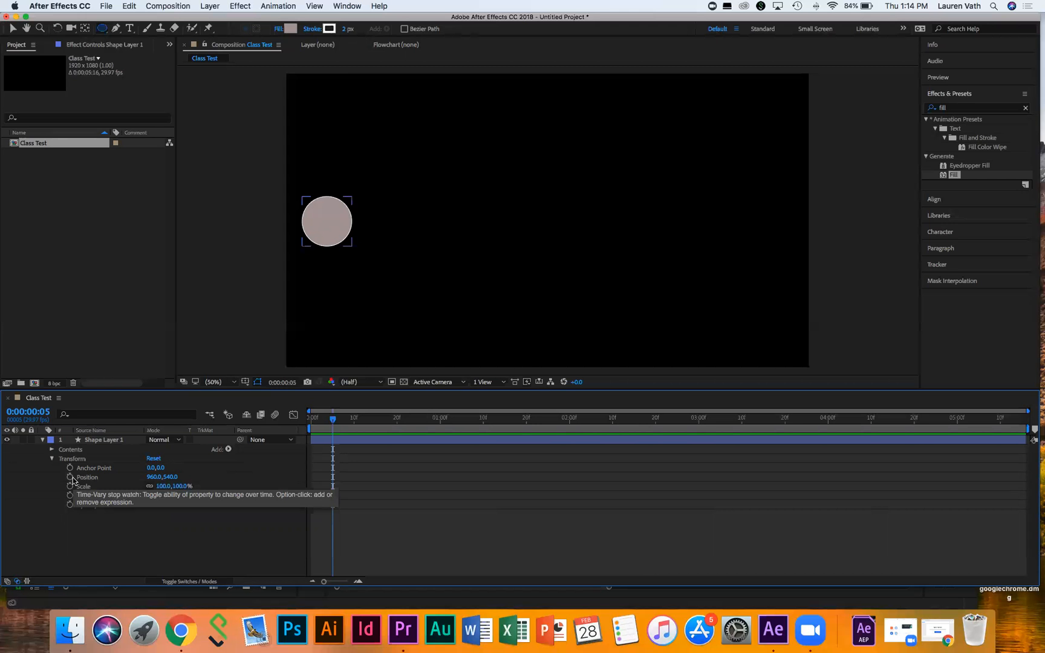
Step: Add a Position keyframe of 960,540 at 0:00:00:05, then move the playhead to frame 9
click(71, 477)
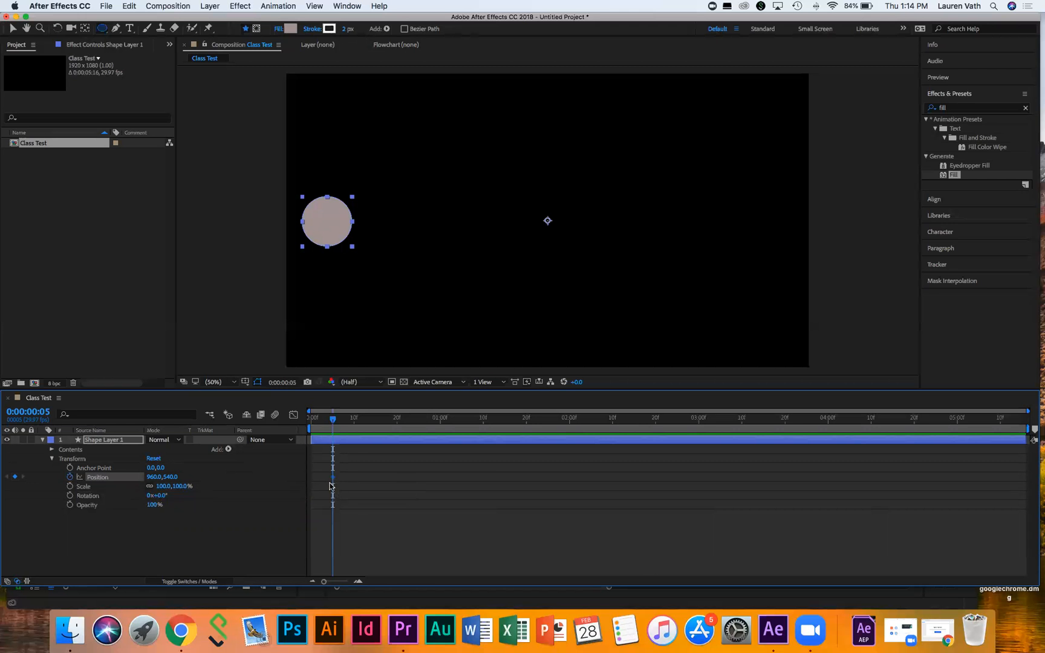
mouse_move(330, 414)
mouse_down()
mouse_move(349, 417)
mouse_move(333, 422)
mouse_up()
Step: Move to 0:00:00:11, draw a trial second ellipse, and undo it
click(359, 419)
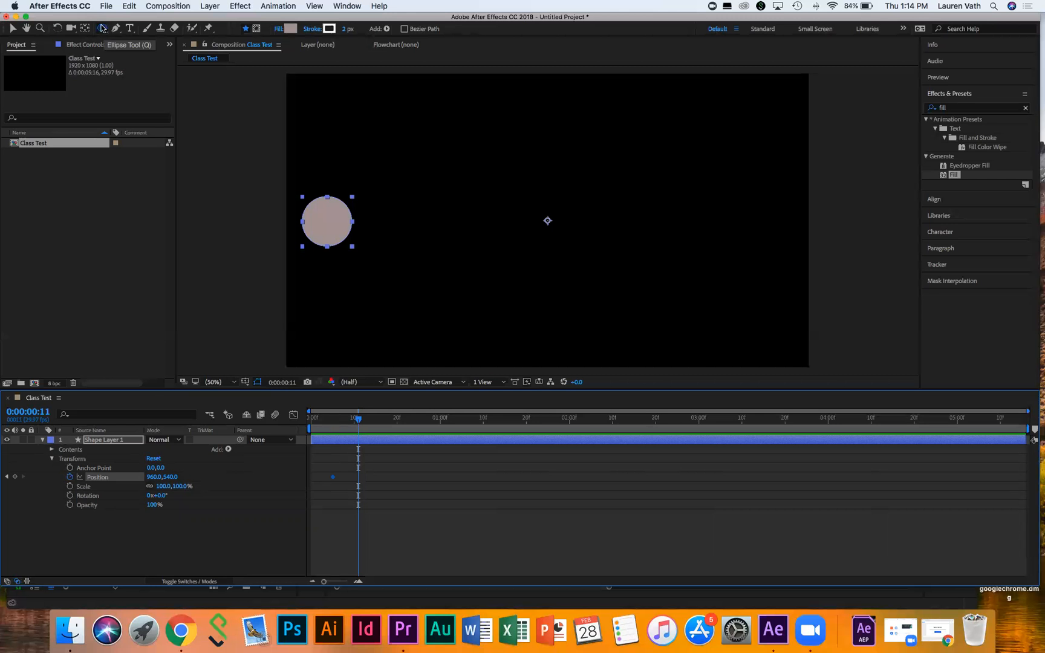
drag(419, 178, 503, 213)
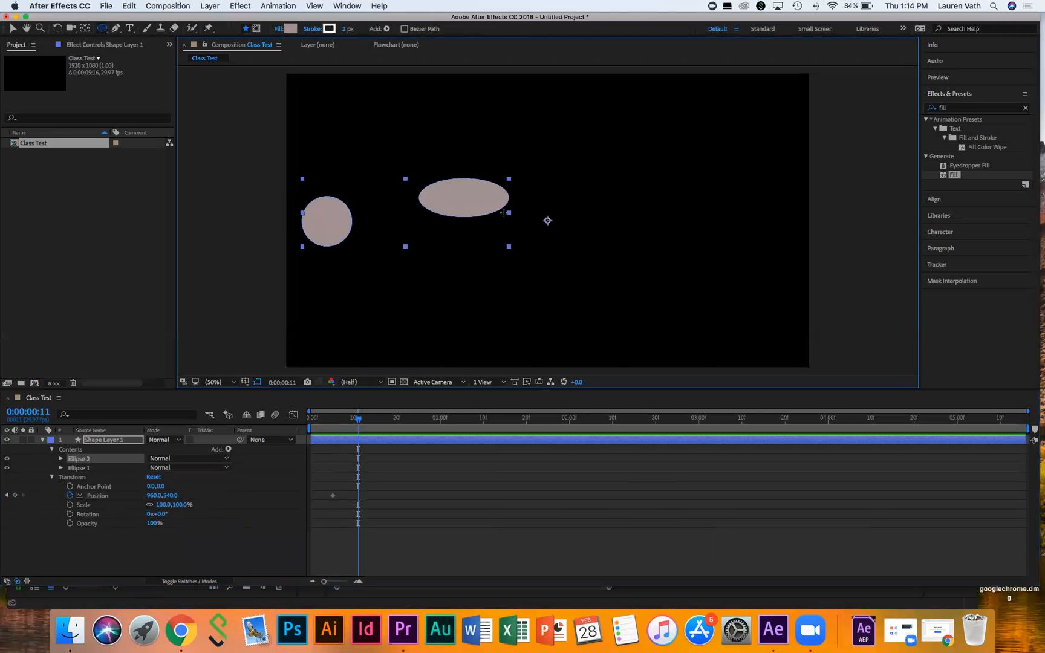
key(super+z)
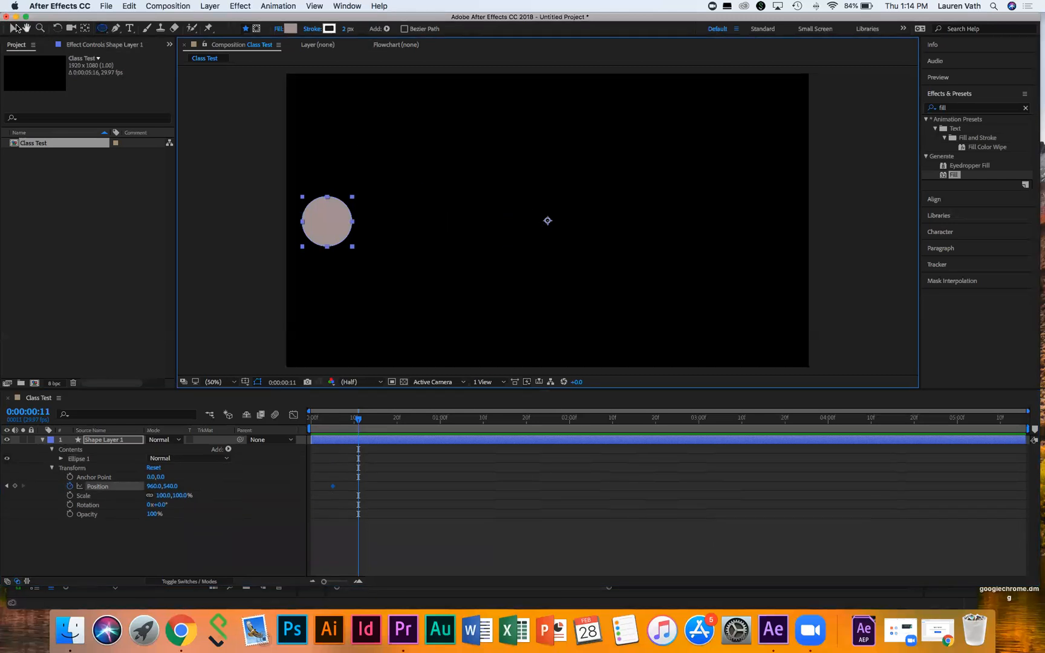
Step: Drag the circle down-right, undo the move, and return the playhead to frame 5
click(13, 29)
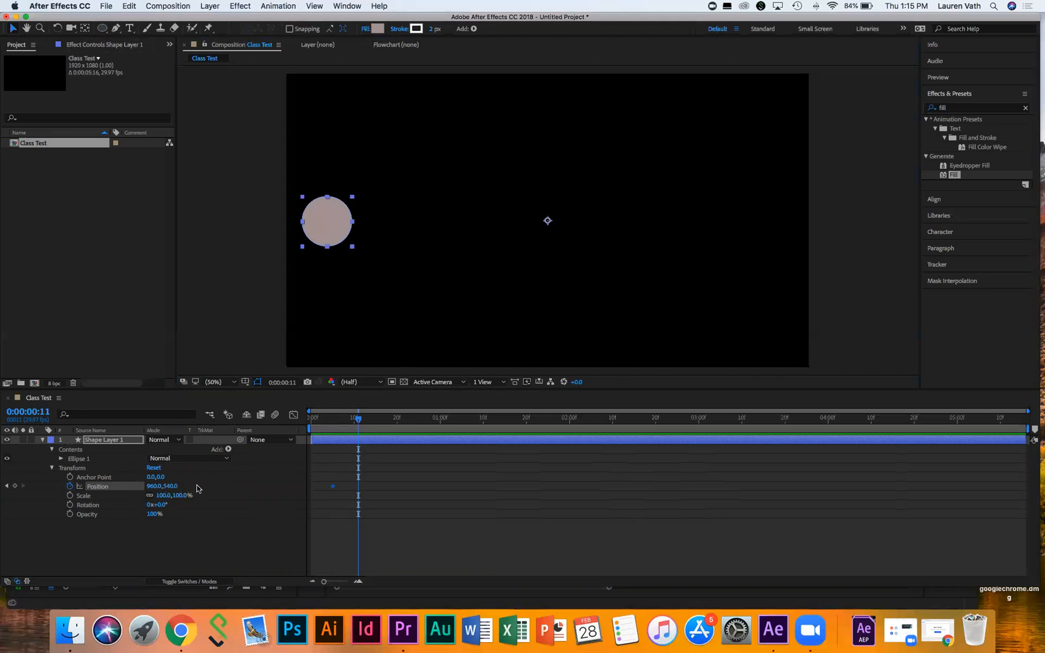
drag(331, 229, 411, 320)
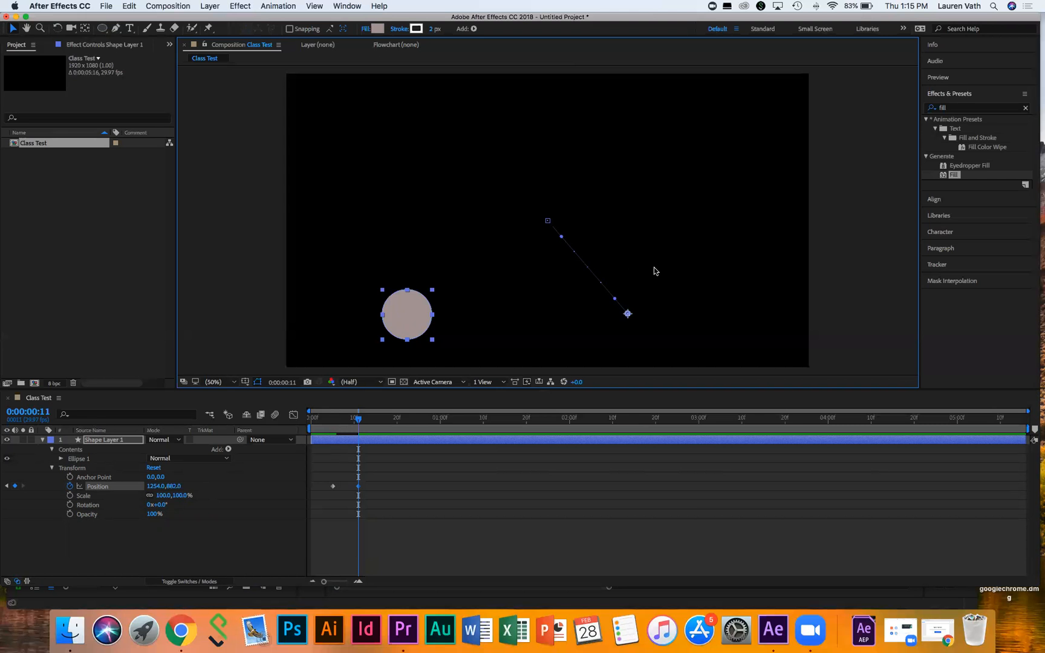
key(super+z)
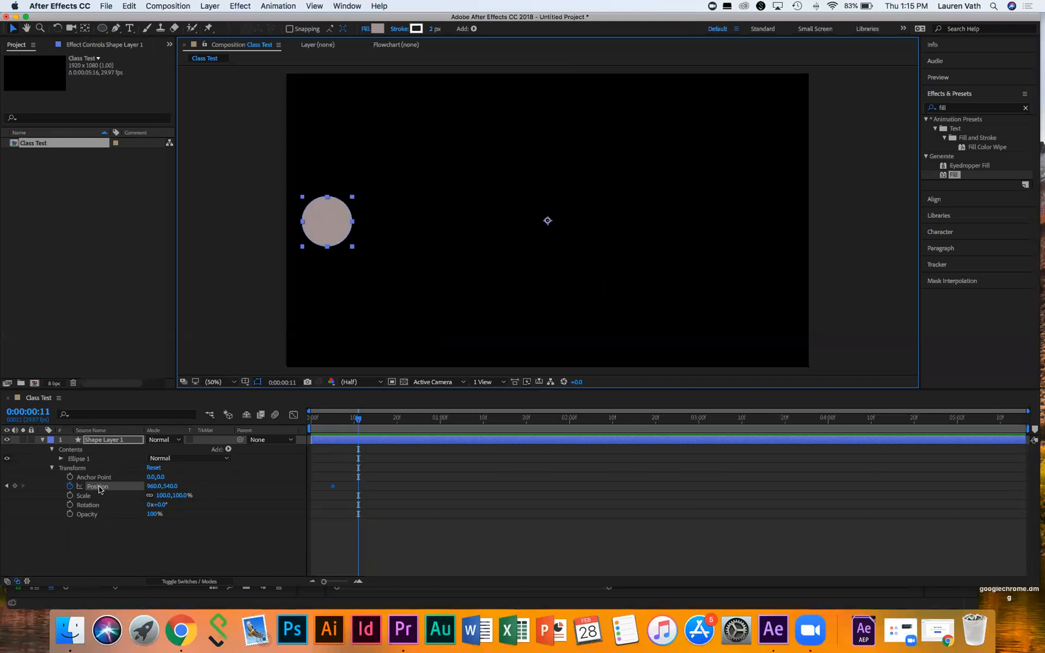
drag(358, 419, 333, 423)
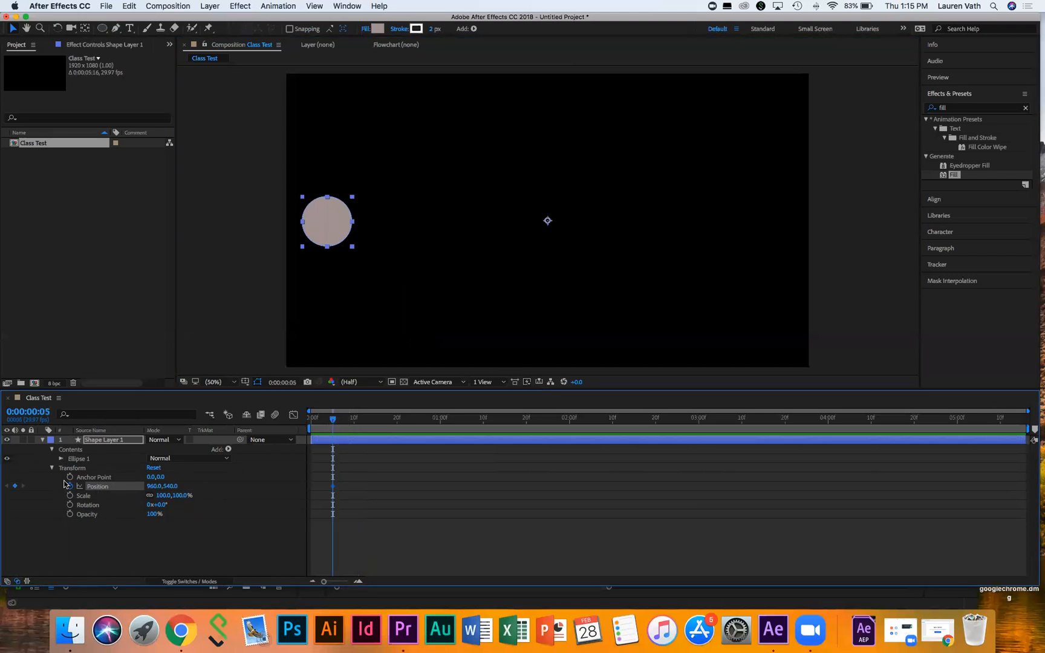
Step: Scrub the circle's Anchor Point Y and move the circle right of centre to about 1253,580
click(98, 477)
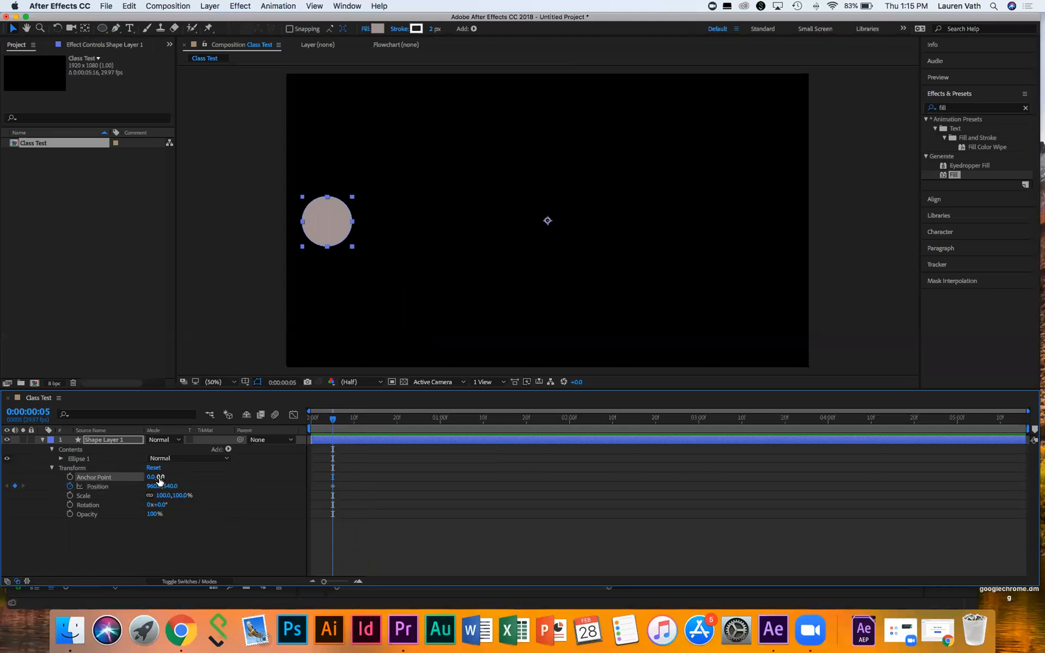
drag(160, 479, 142, 476)
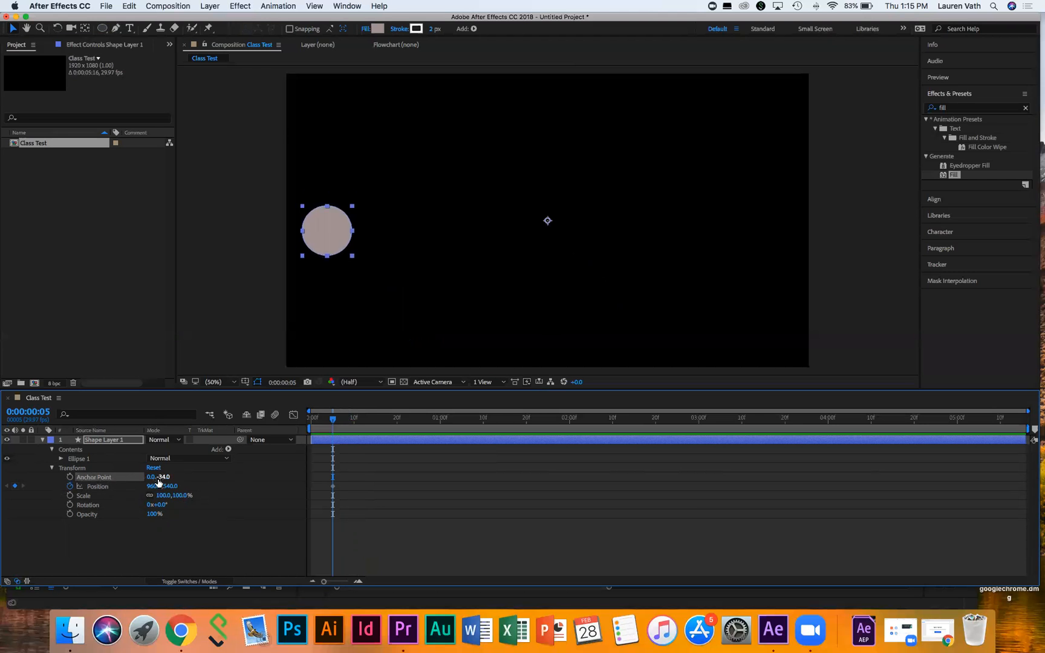
mouse_move(164, 477)
mouse_down()
mouse_move(140, 478)
mouse_move(183, 478)
mouse_move(157, 478)
mouse_move(169, 478)
mouse_up()
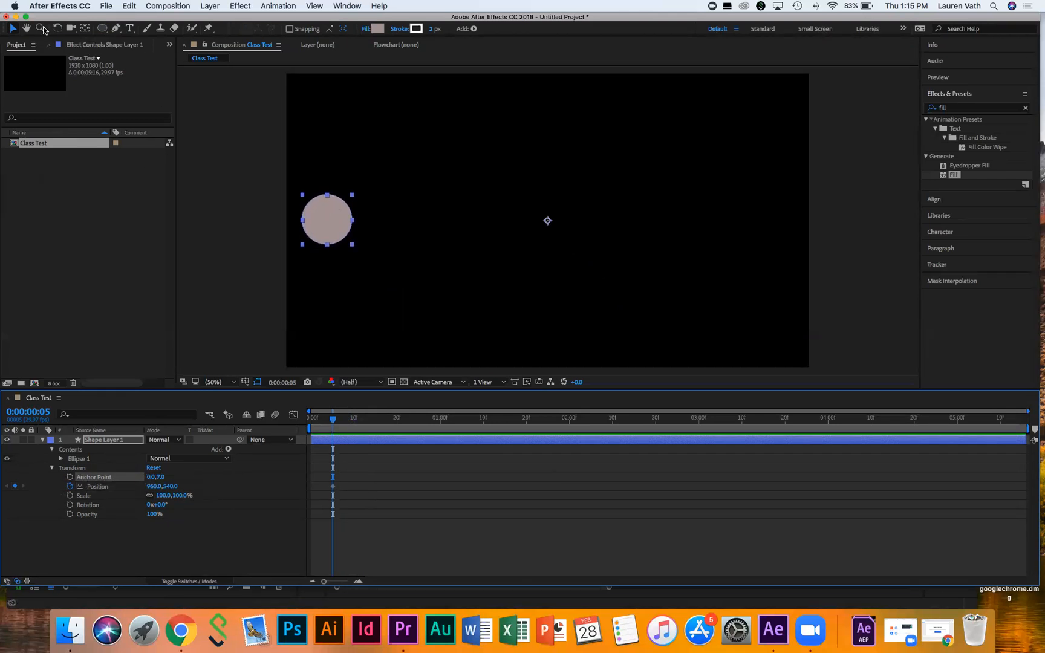
click(12, 29)
mouse_move(551, 222)
mouse_down()
mouse_move(488, 219)
mouse_move(631, 231)
mouse_up()
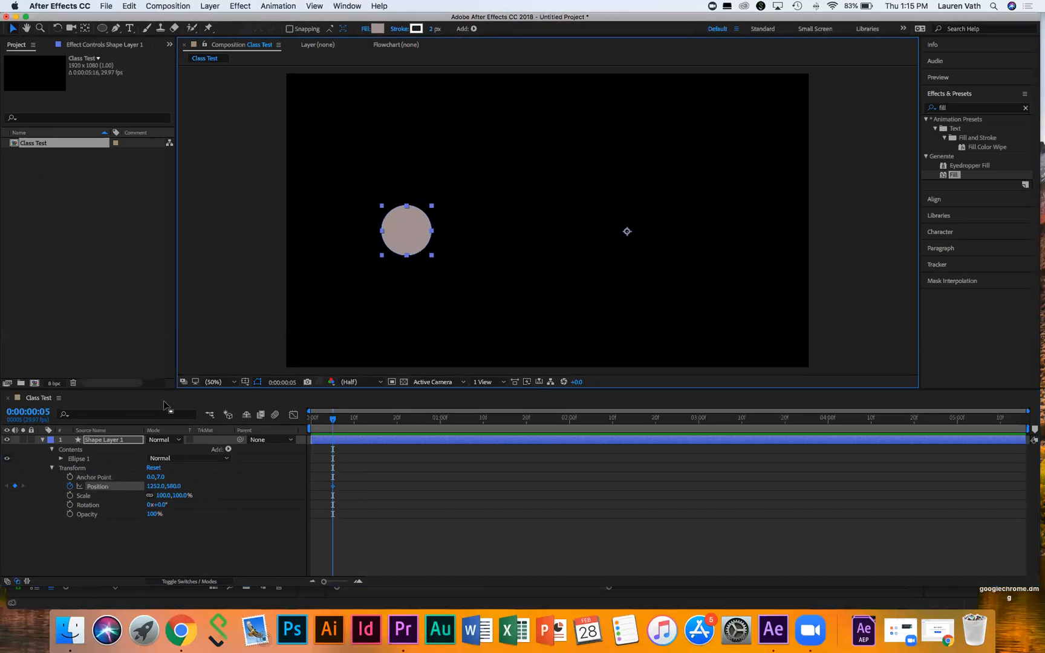
Step: Offset Anchor Point X through -559 and -654, finally entering -803 for an anchor of -803,7
drag(150, 477, 5, 482)
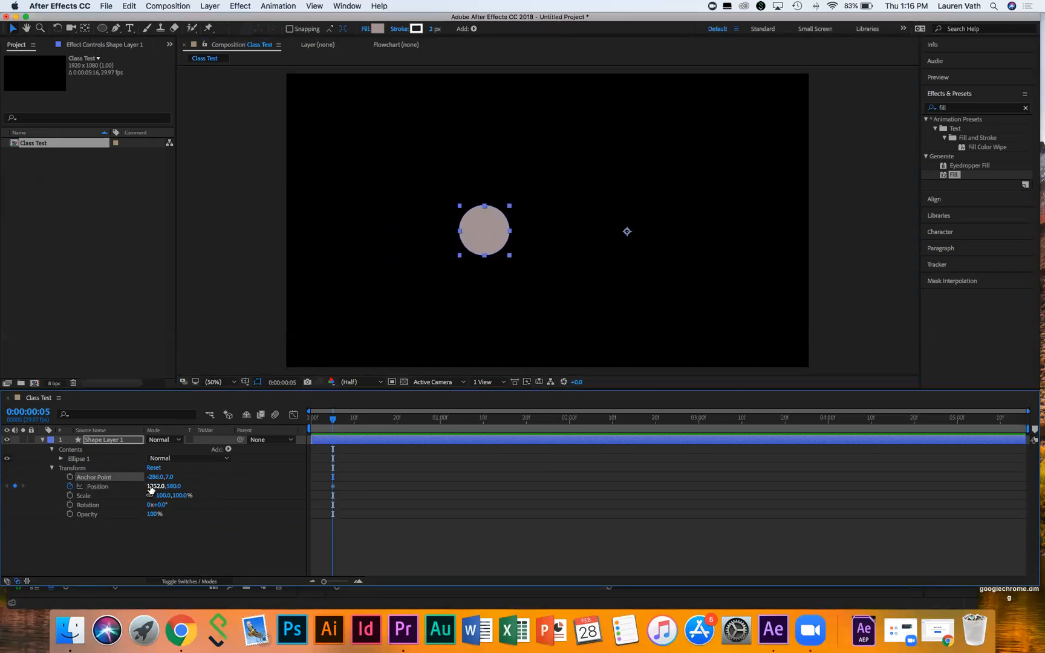
drag(155, 481, 18, 471)
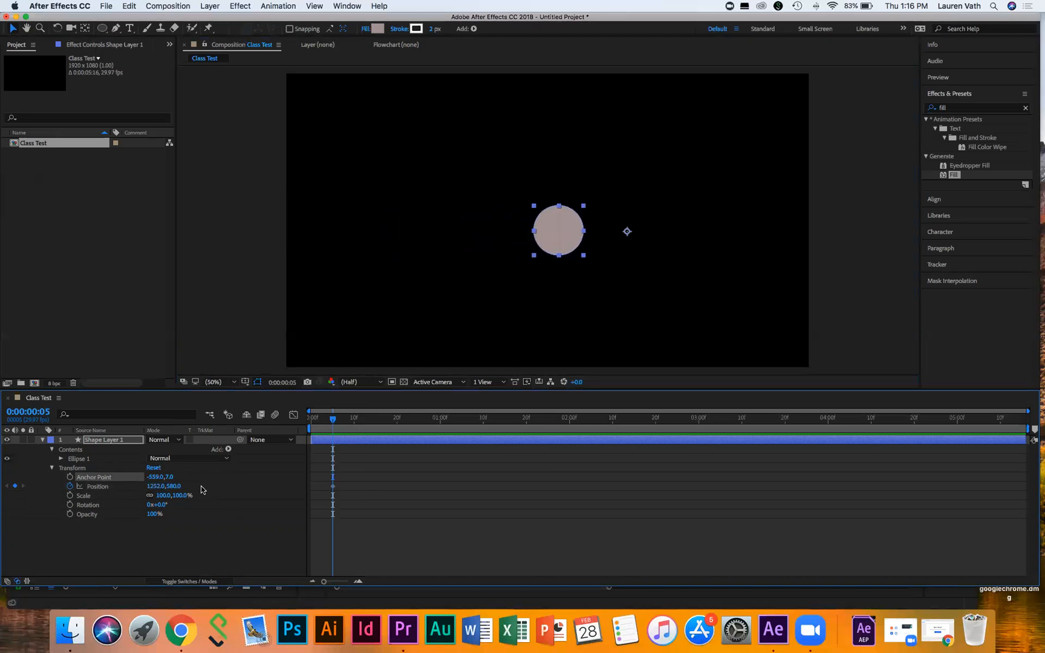
drag(154, 477, 27, 474)
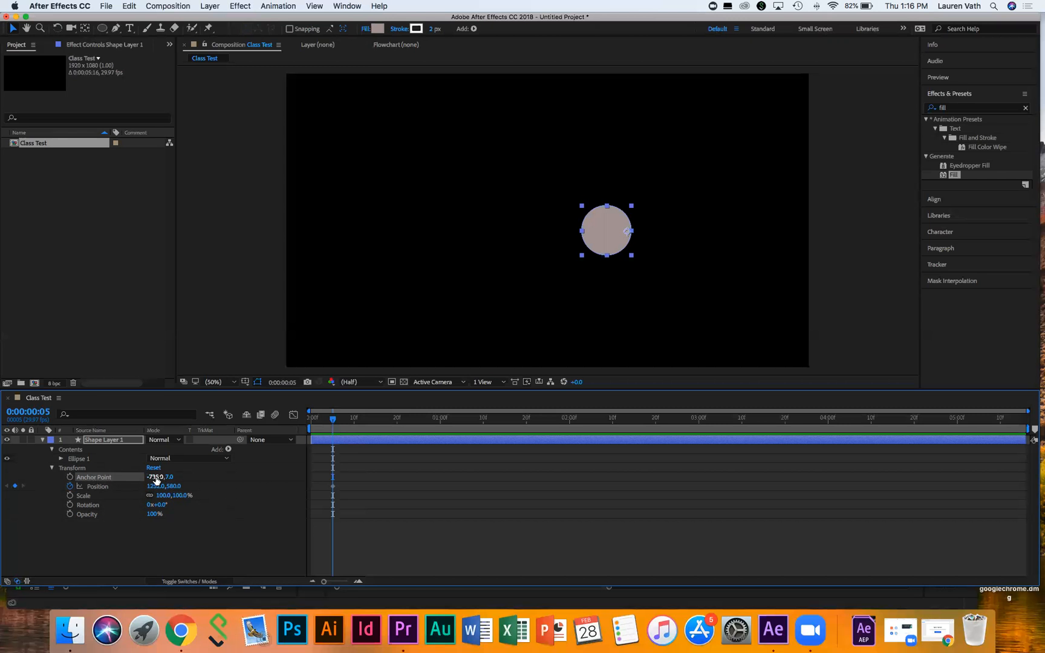
drag(156, 479, 119, 480)
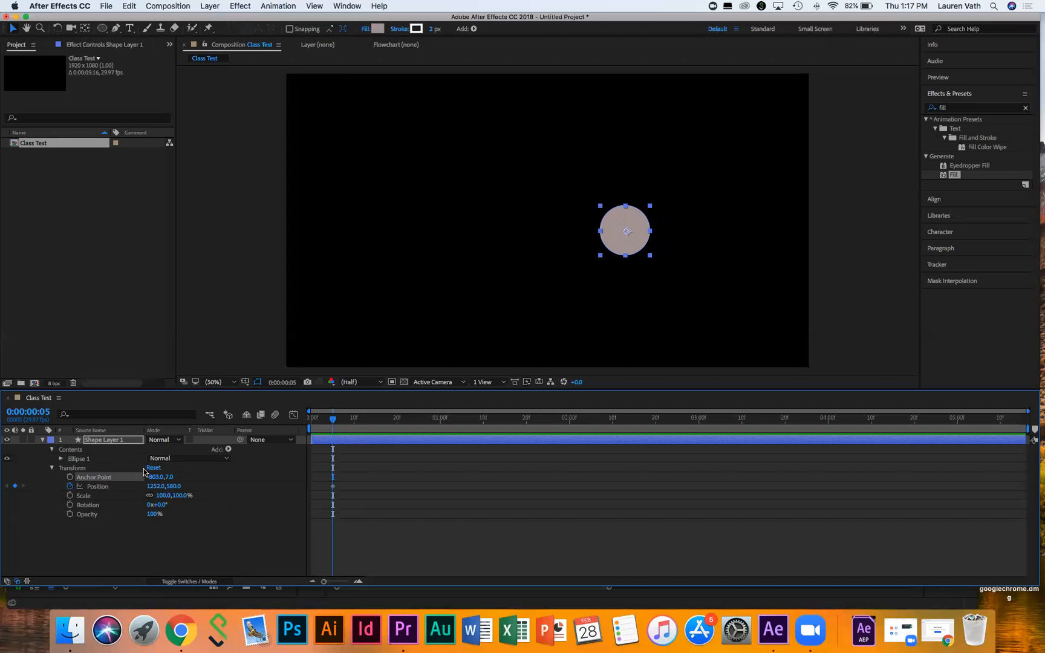
click(164, 478)
click(249, 535)
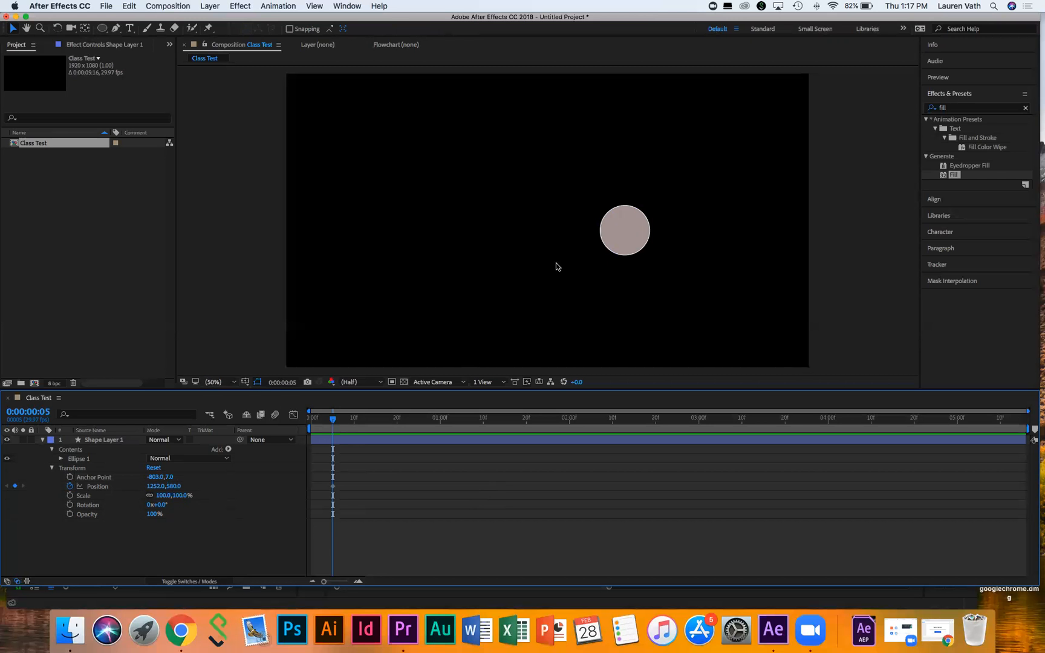
Step: Zoom the viewer in on the circle and pan so it sits centred, with Anchor Point selected
click(622, 237)
scroll(622, 237, up, 4)
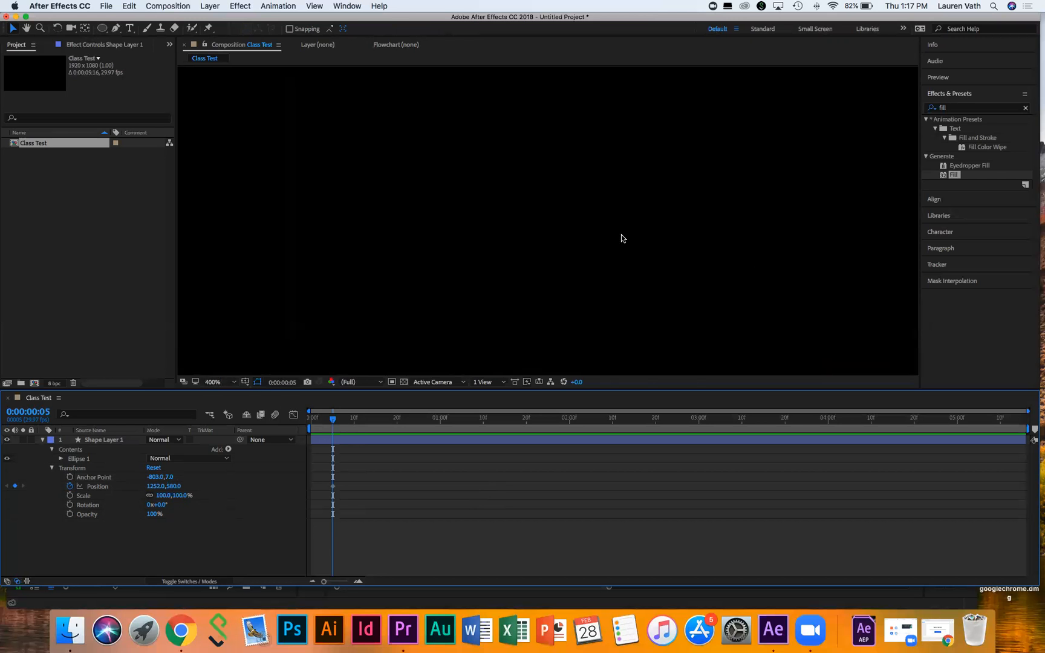
scroll(620, 237, down, 4)
click(714, 240)
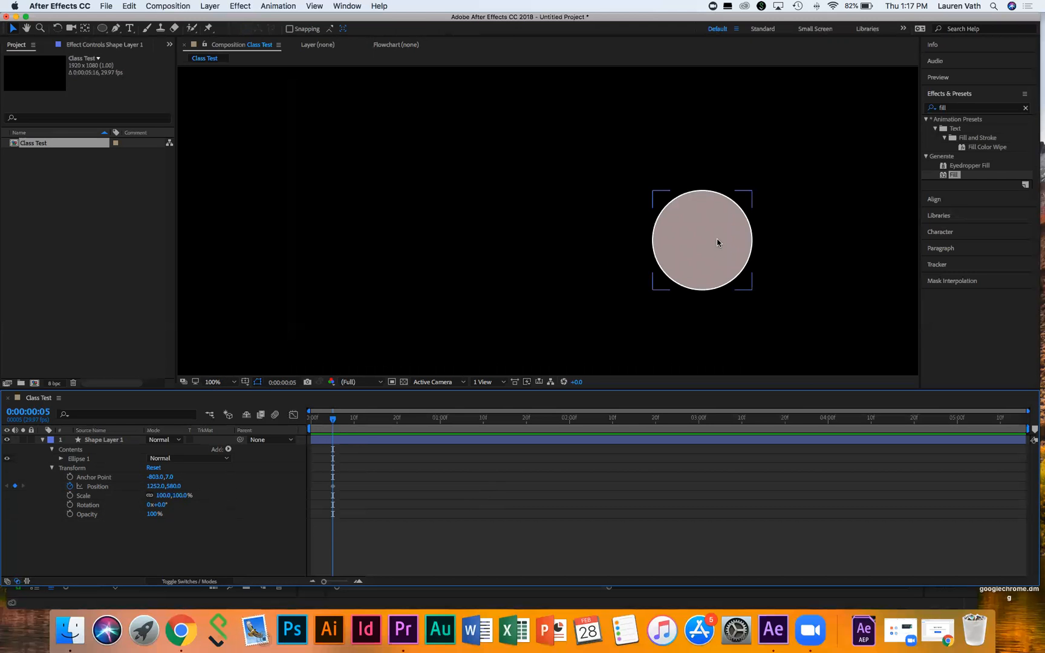
scroll(717, 242, up, 1)
scroll(717, 243, down, 1)
click(85, 478)
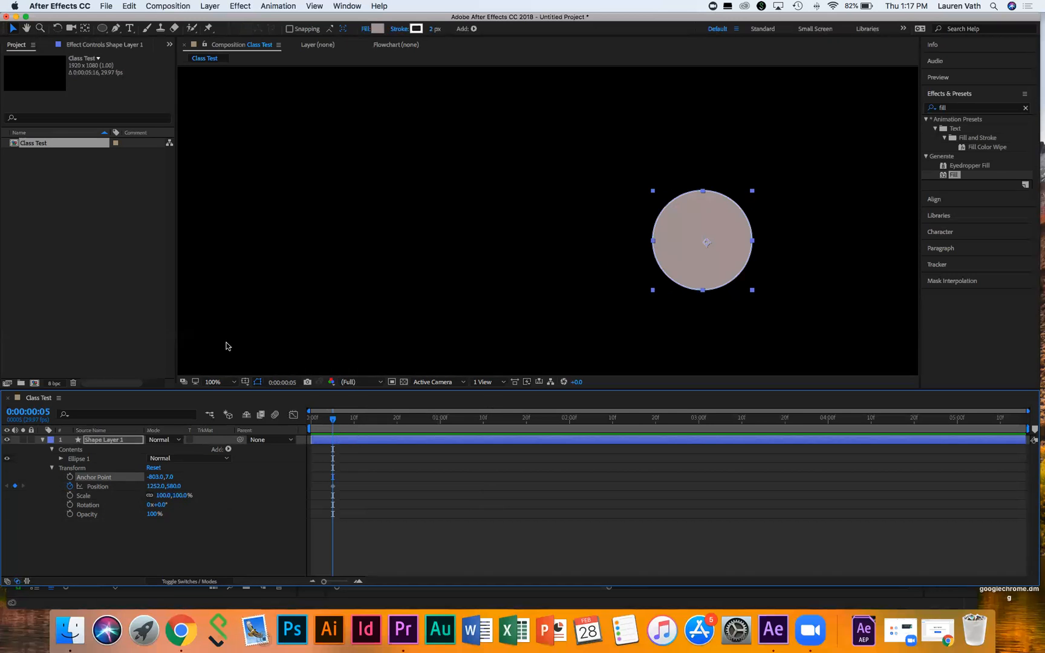
click(211, 383)
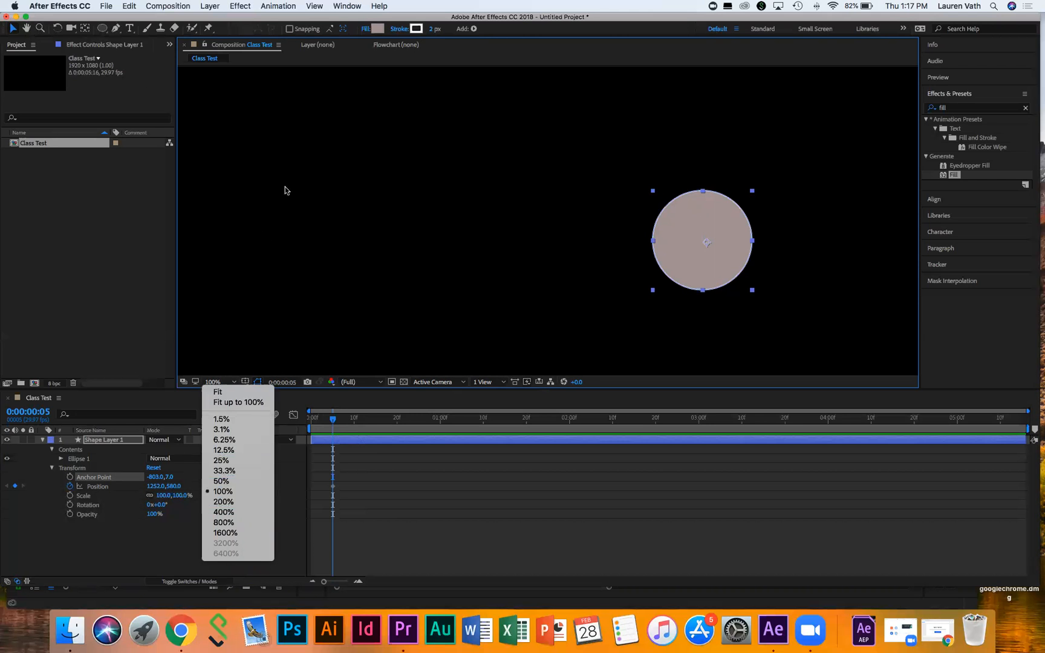
click(26, 29)
click(26, 29)
drag(833, 252, 689, 238)
click(12, 28)
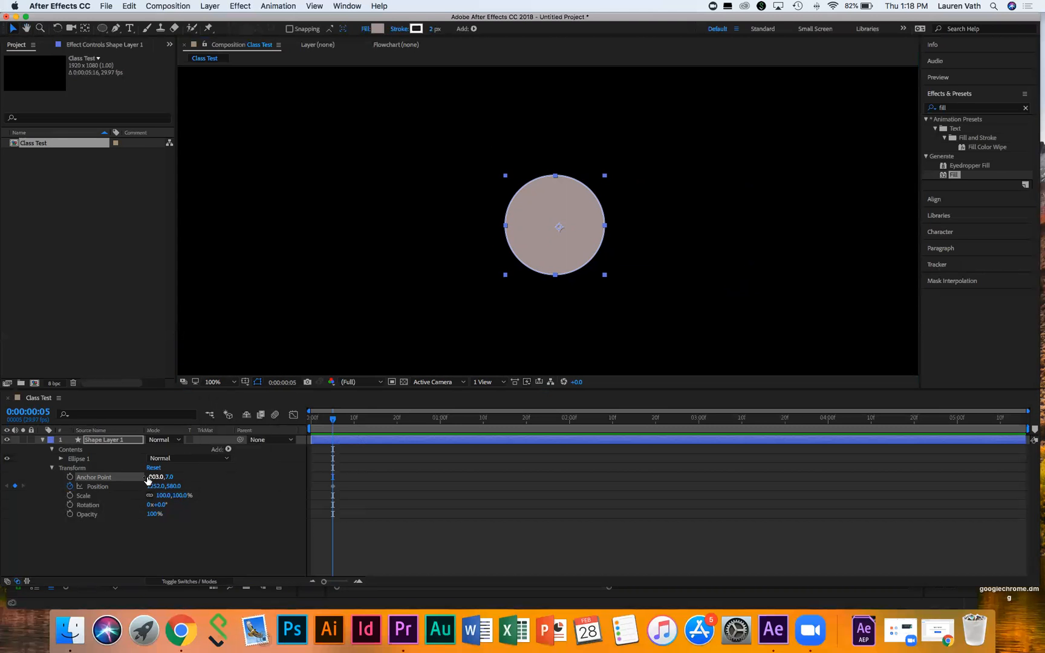
Step: Scrub Anchor Point X to -813, then set the viewer magnification back to Fit
mouse_move(151, 478)
mouse_down()
mouse_move(160, 479)
mouse_move(144, 477)
mouse_up()
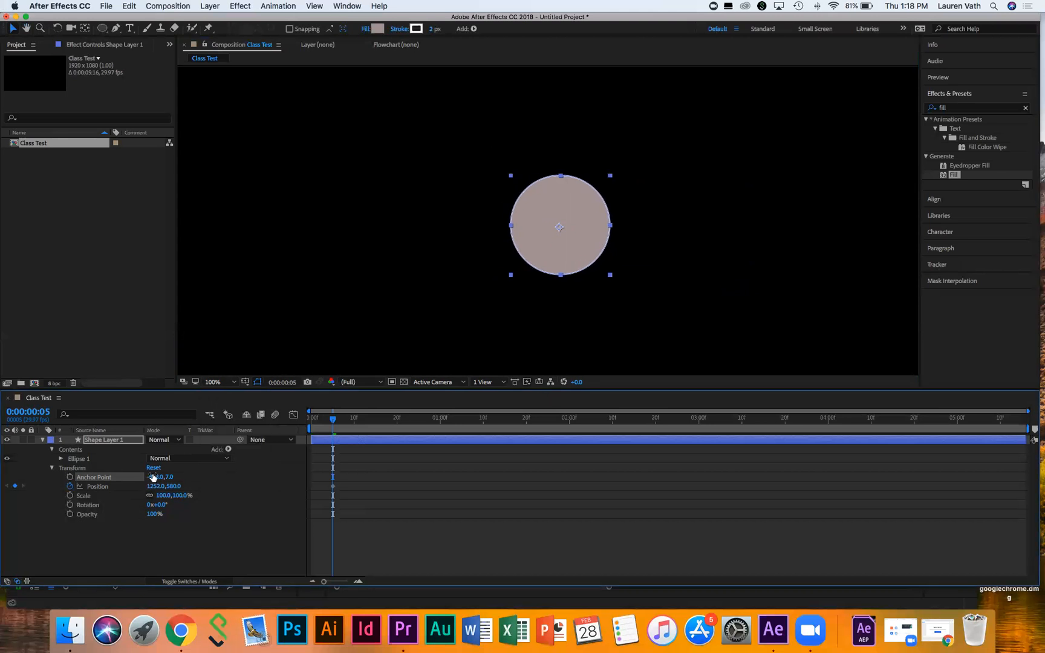
scroll(551, 227, up, 4)
scroll(552, 228, down, 2)
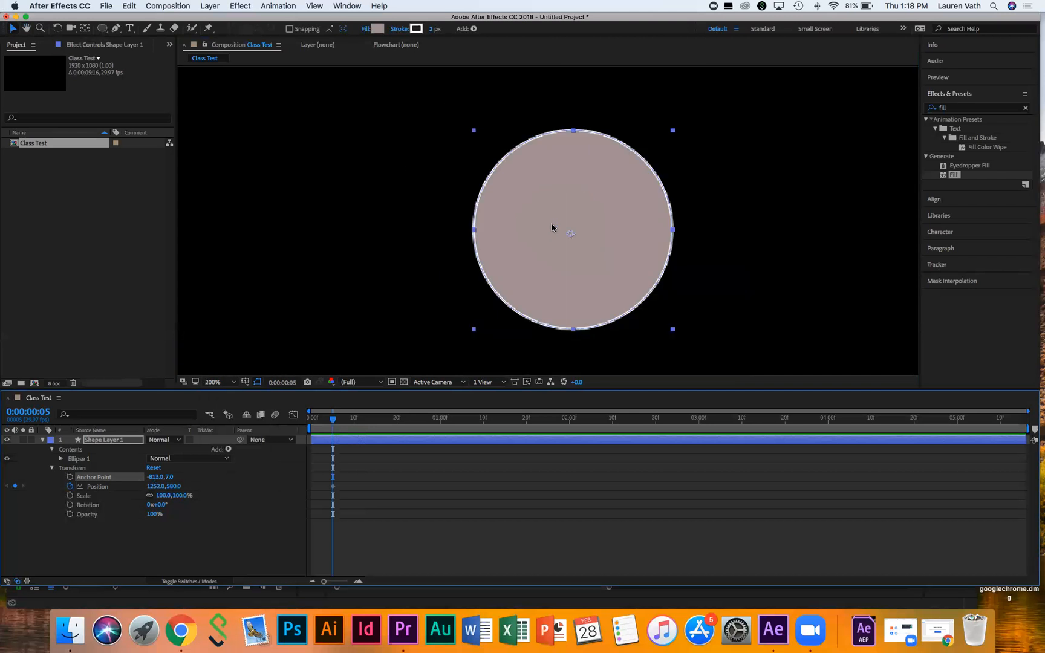
scroll(552, 228, up, 2)
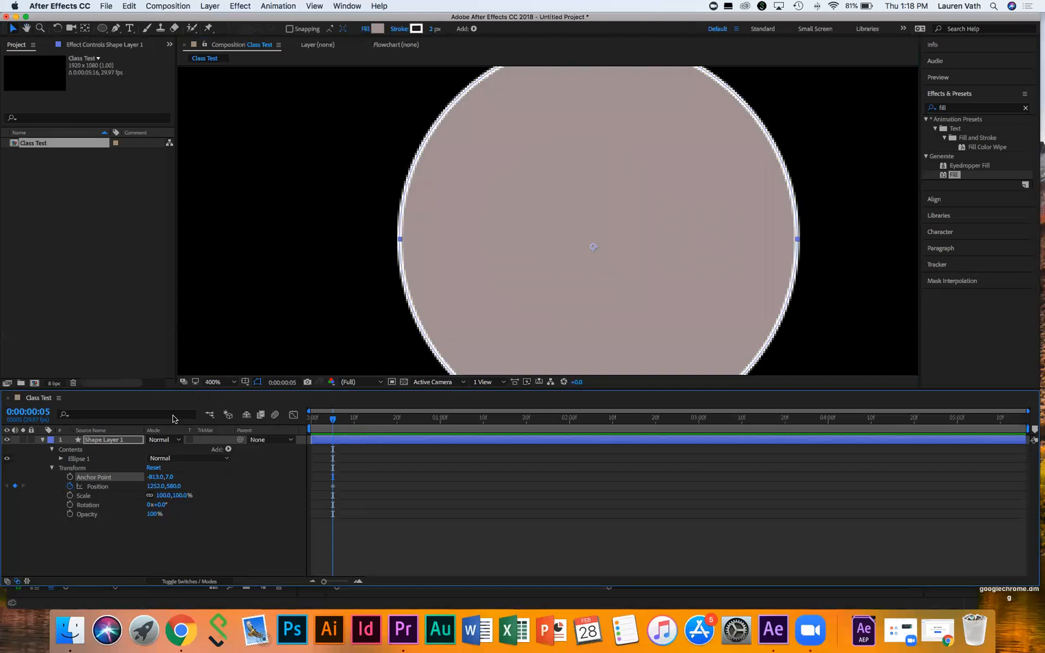
drag(155, 481, 156, 478)
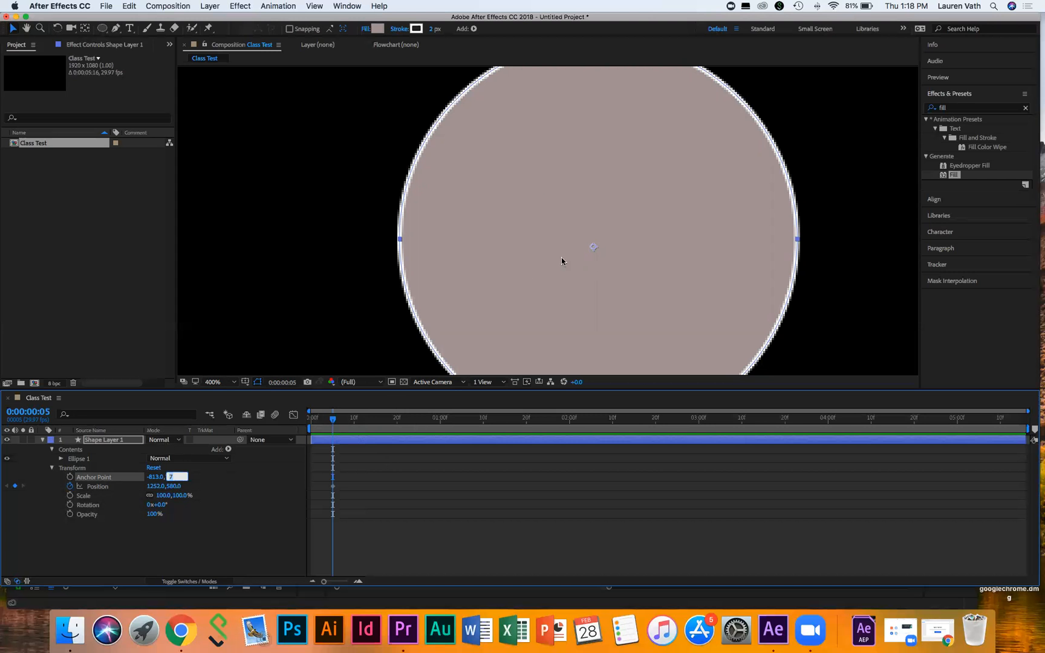
click(233, 382)
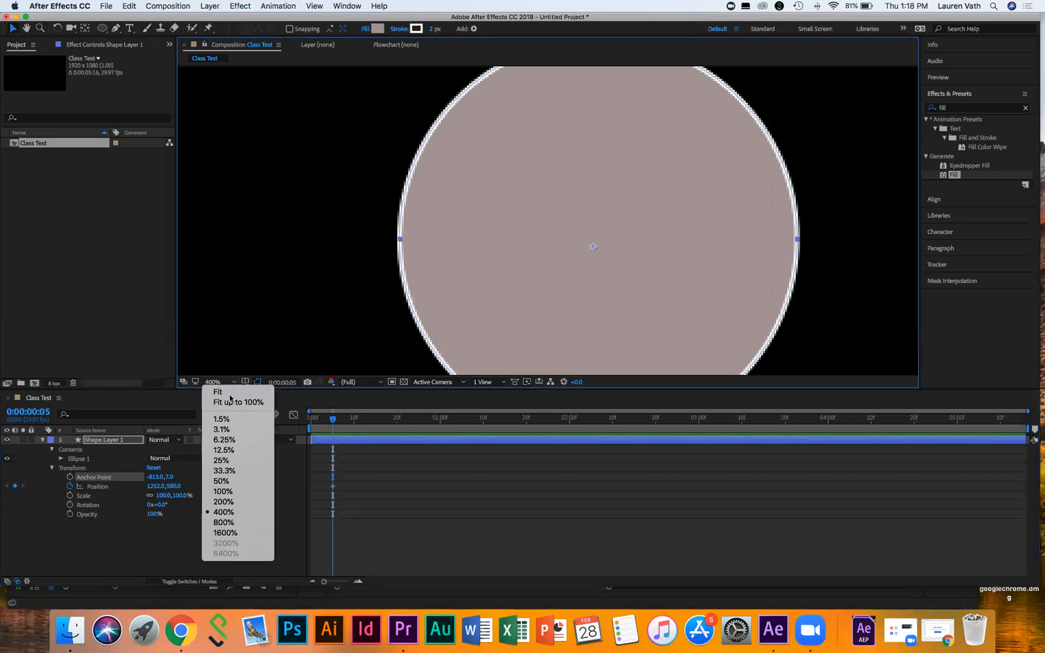
click(236, 392)
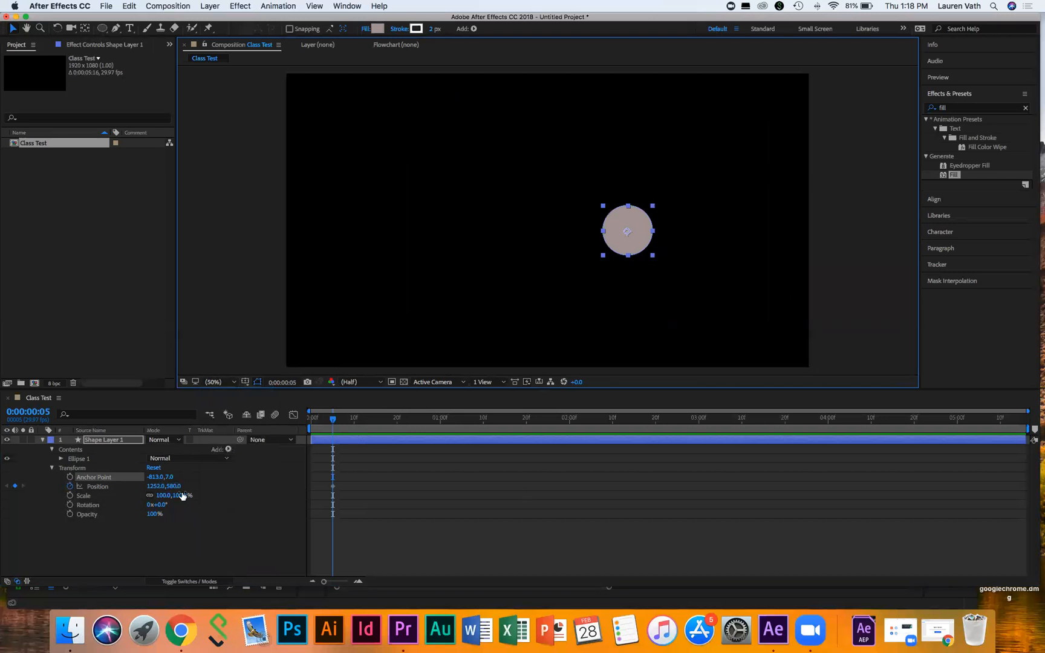
Step: At frame 9, drag the circle to the upper-left edge so its Position reads 44, 472
drag(325, 483, 346, 500)
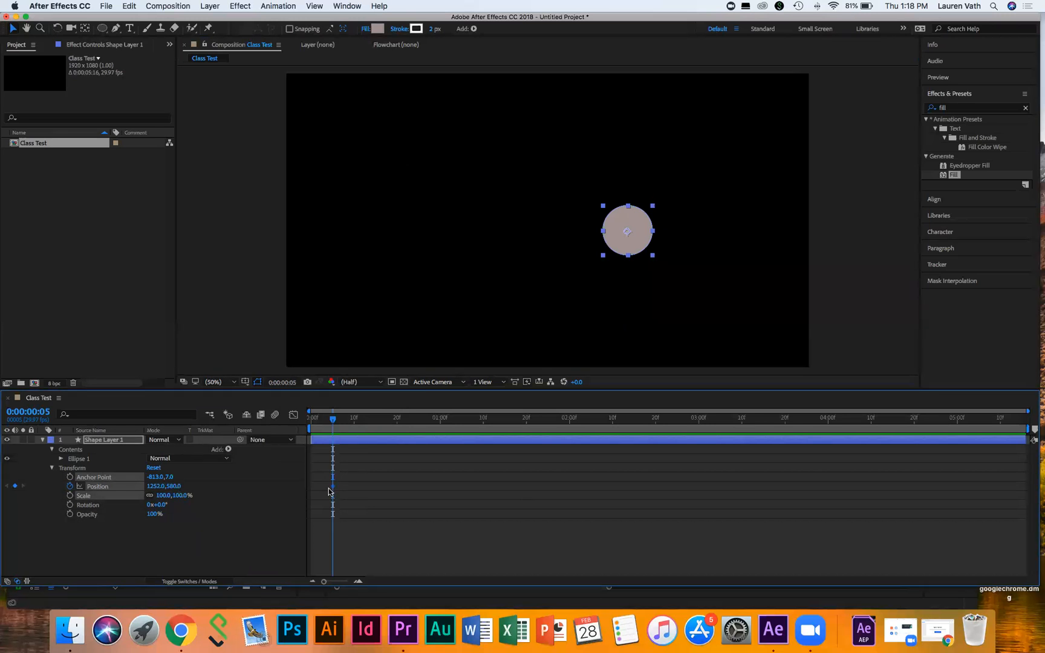
click(363, 475)
mouse_move(333, 419)
mouse_down()
mouse_move(359, 419)
mouse_move(334, 417)
mouse_move(350, 417)
mouse_up()
click(338, 443)
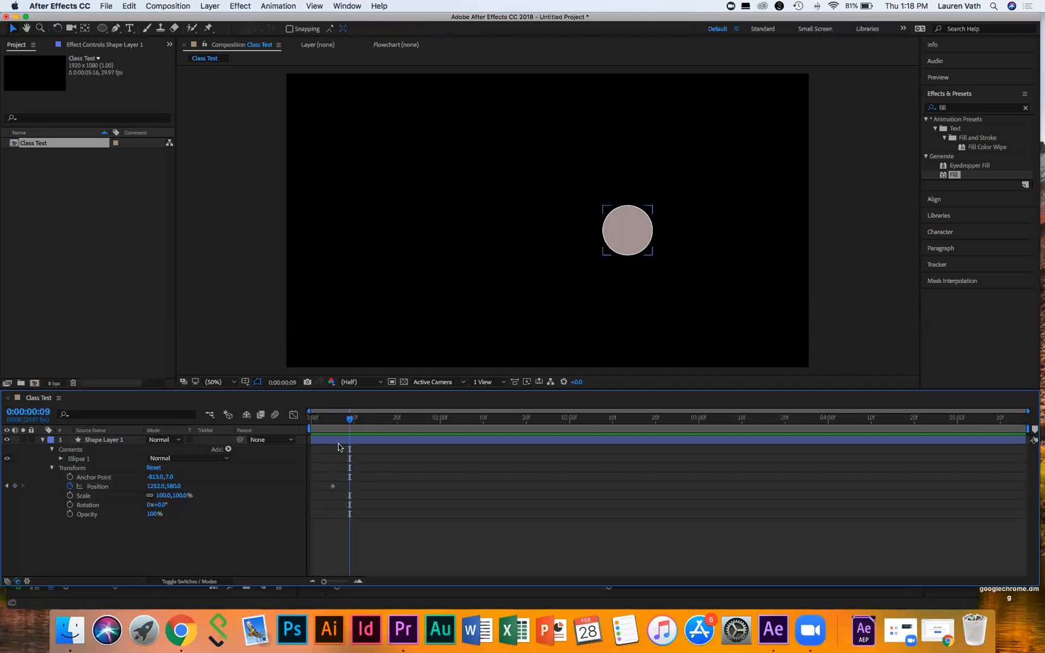
drag(324, 472, 348, 493)
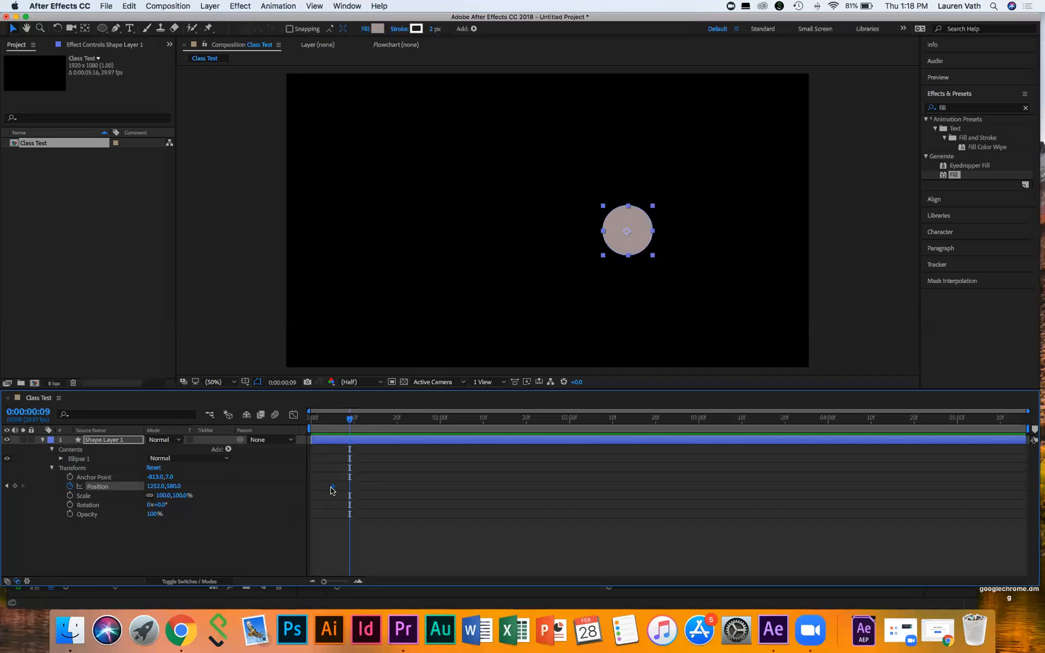
mouse_move(332, 485)
drag(634, 240, 288, 192)
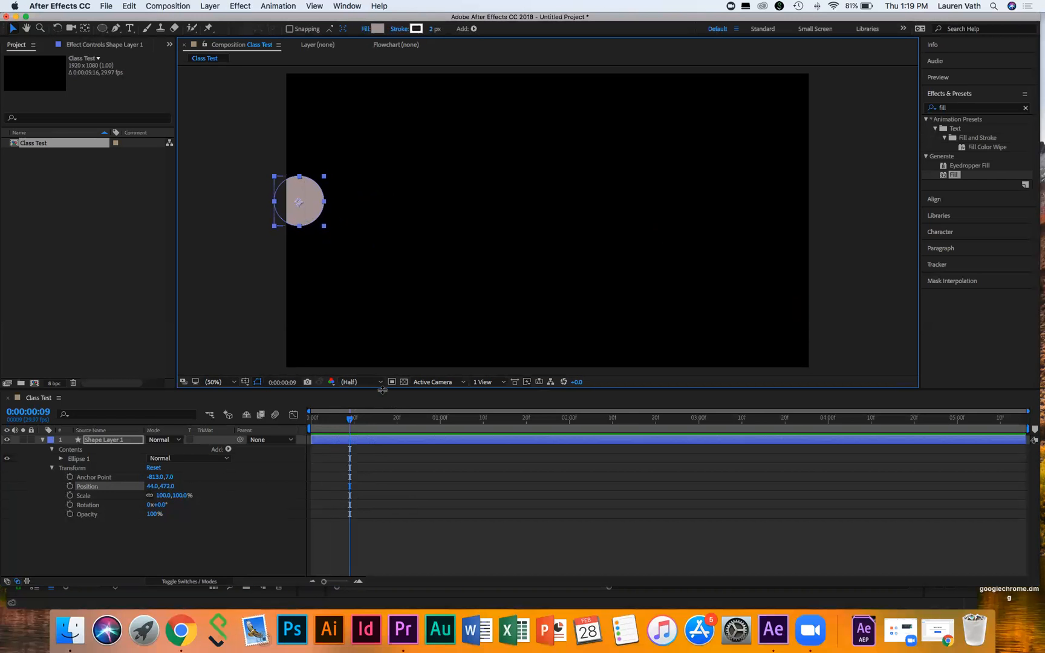
Step: Keyframe Position: drop the circle to the bottom at frame 10, then raise it up-right at frame 19
click(69, 487)
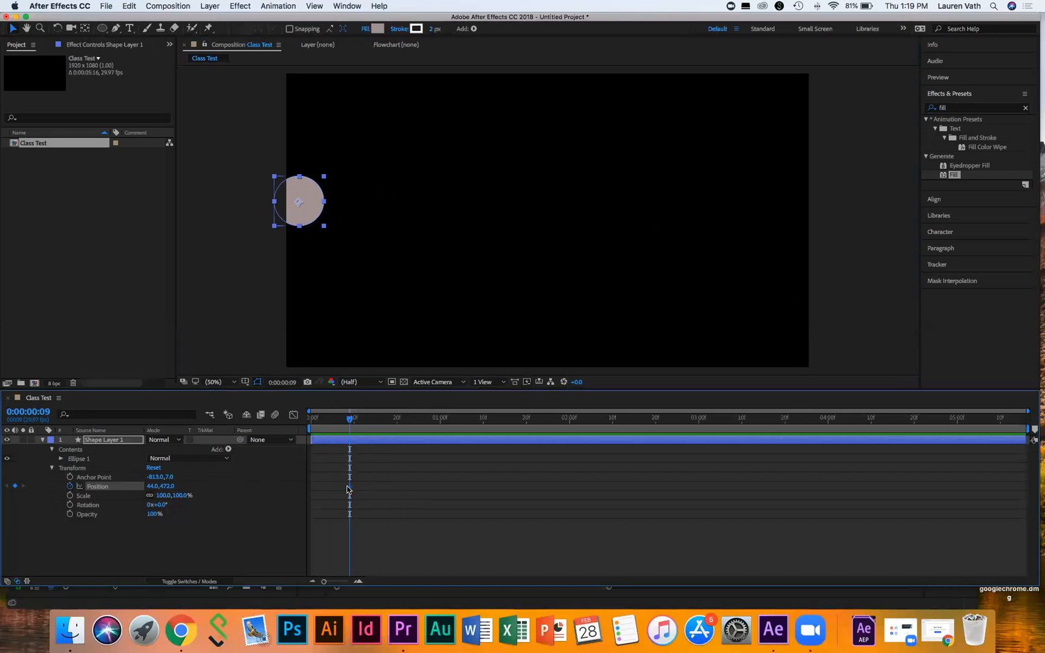
drag(350, 418, 372, 417)
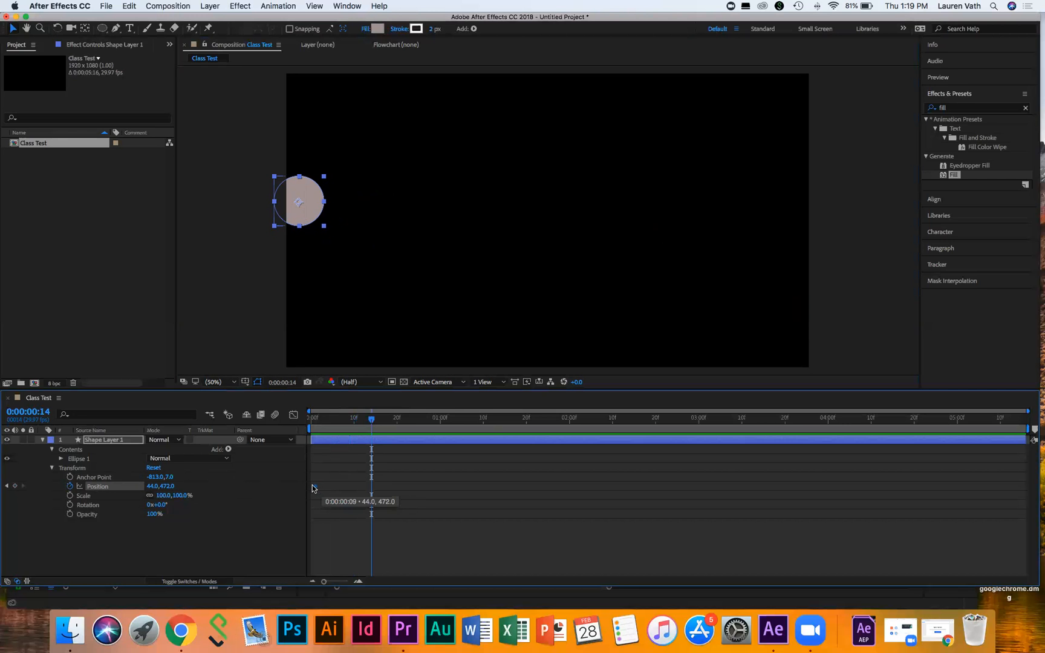
drag(373, 419, 357, 421)
drag(310, 213, 377, 355)
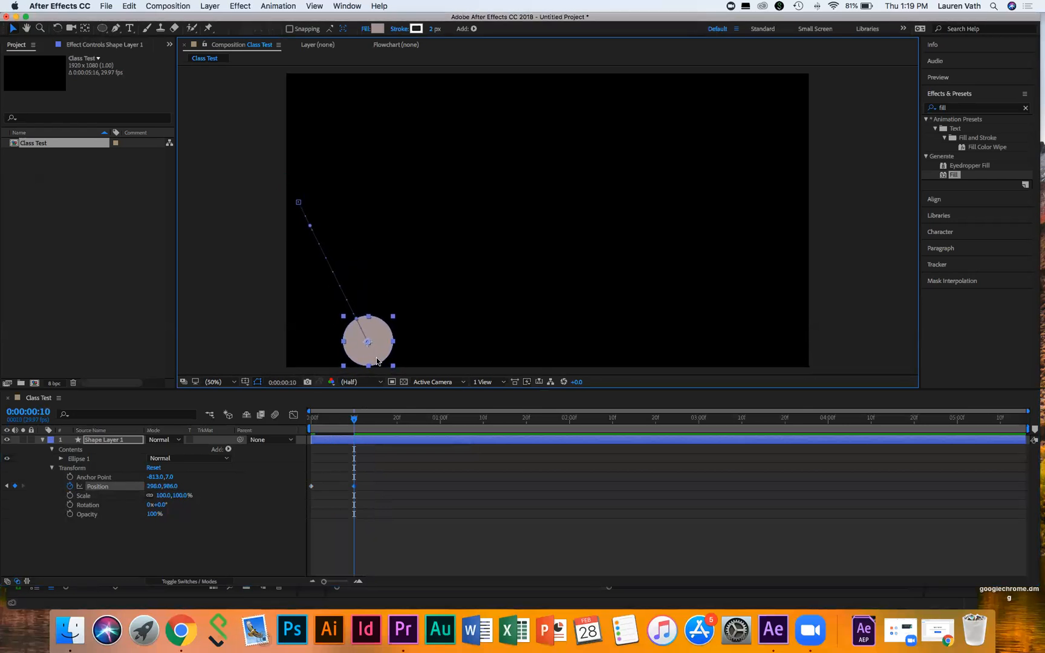
drag(354, 420, 394, 421)
drag(379, 354, 446, 246)
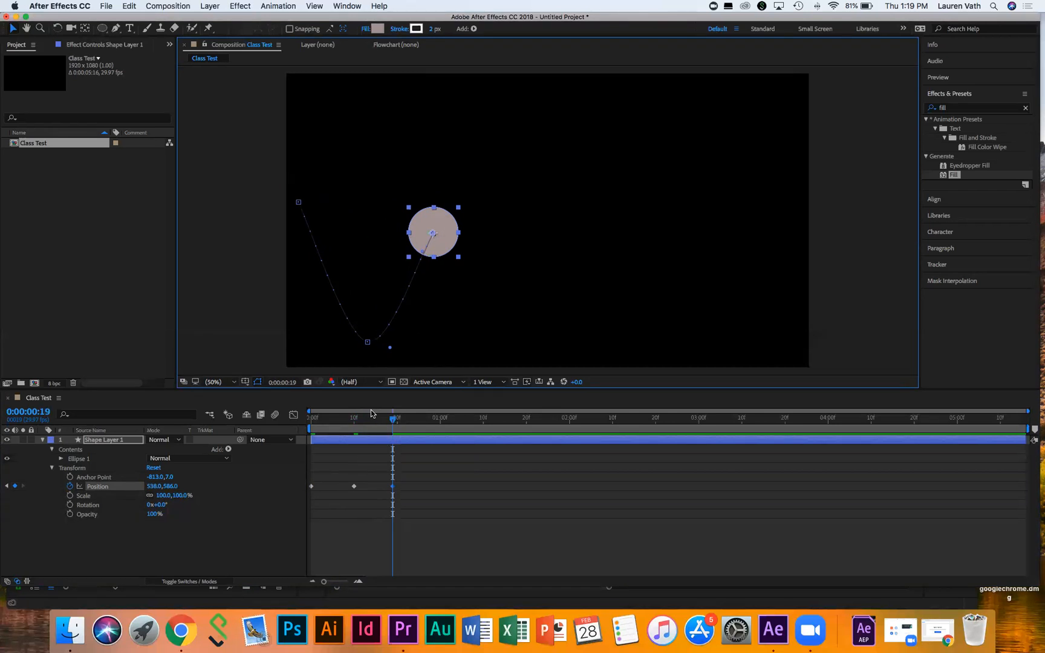
Step: Add bounce keyframes: a drop at frame 27, a peak past 1 second, a drop at 1:12, and a lower peak at 1:19
drag(393, 416, 425, 417)
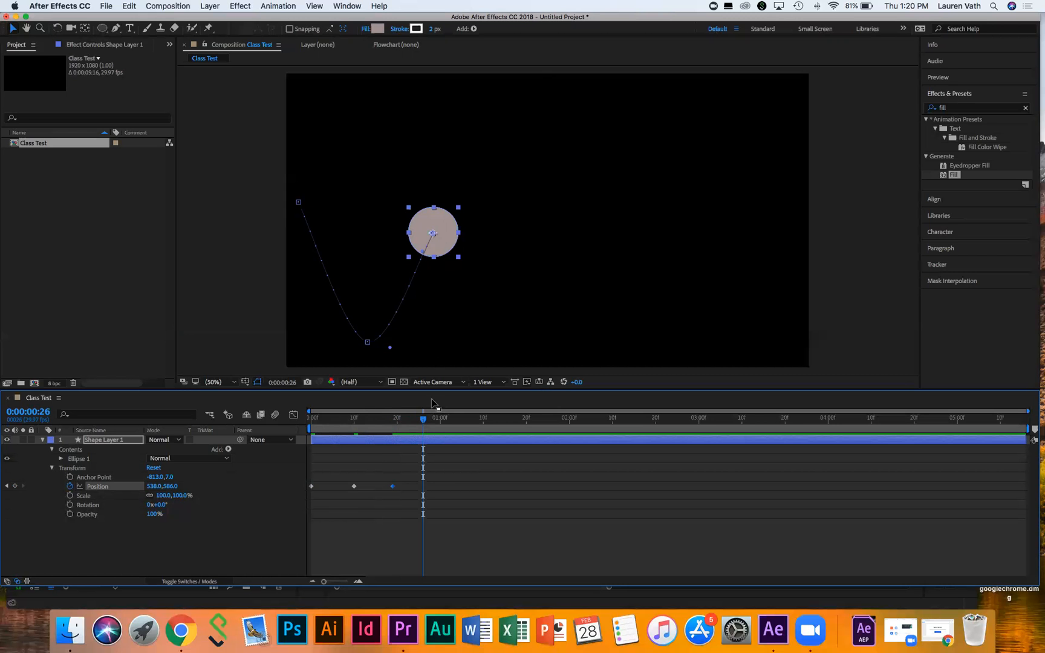
drag(423, 420, 426, 420)
drag(457, 258, 498, 338)
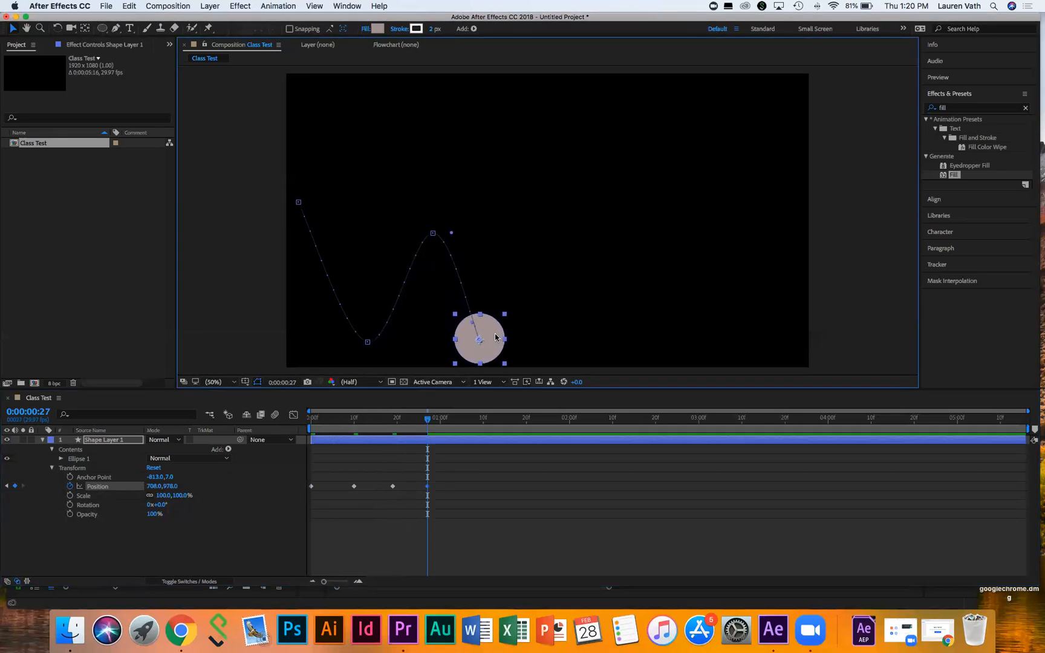
drag(426, 420, 461, 421)
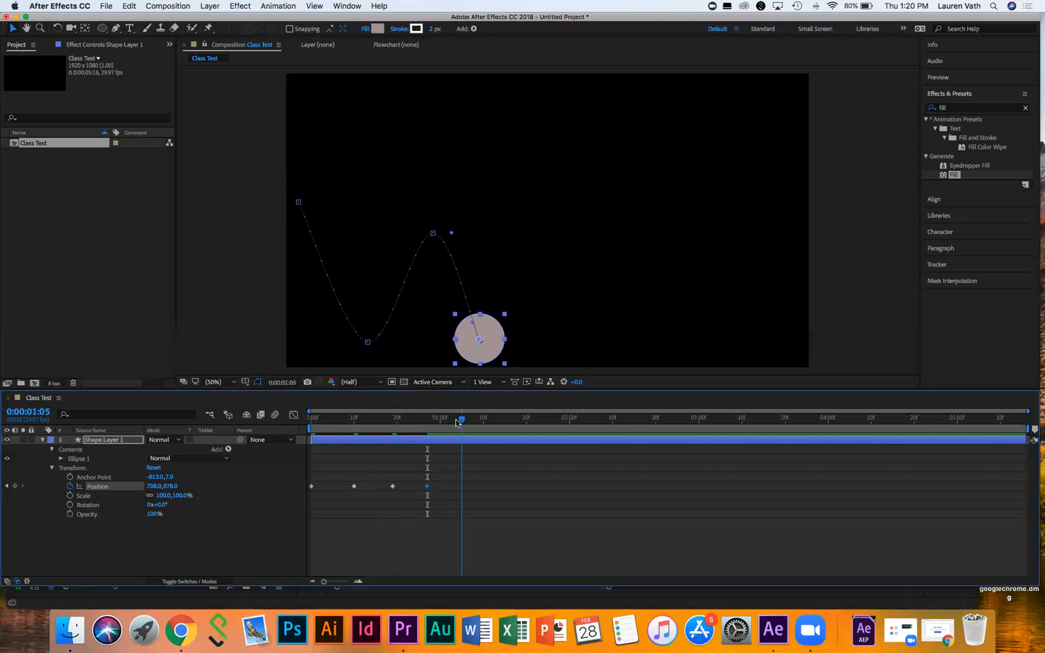
drag(490, 350, 547, 279)
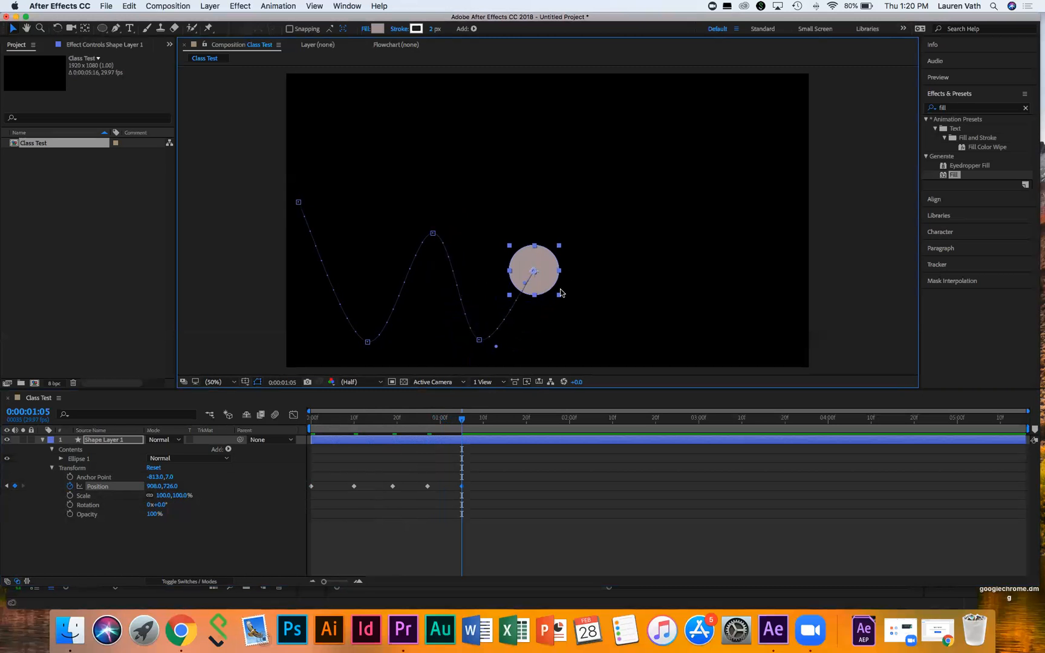
drag(462, 424, 496, 423)
drag(547, 278, 594, 341)
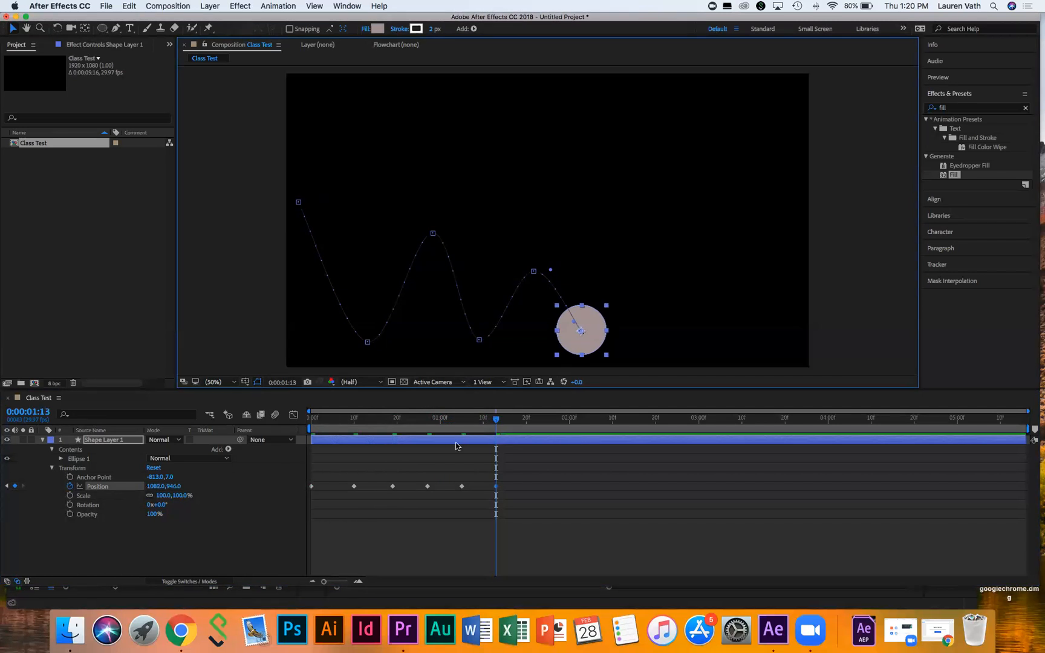
drag(496, 421, 523, 421)
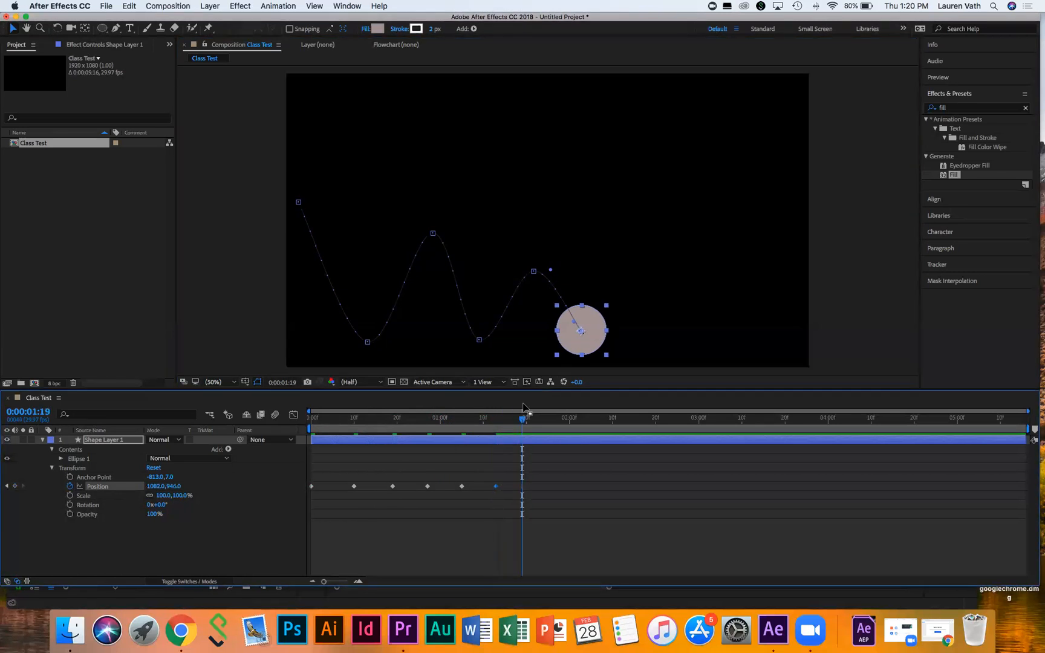
drag(599, 333, 626, 310)
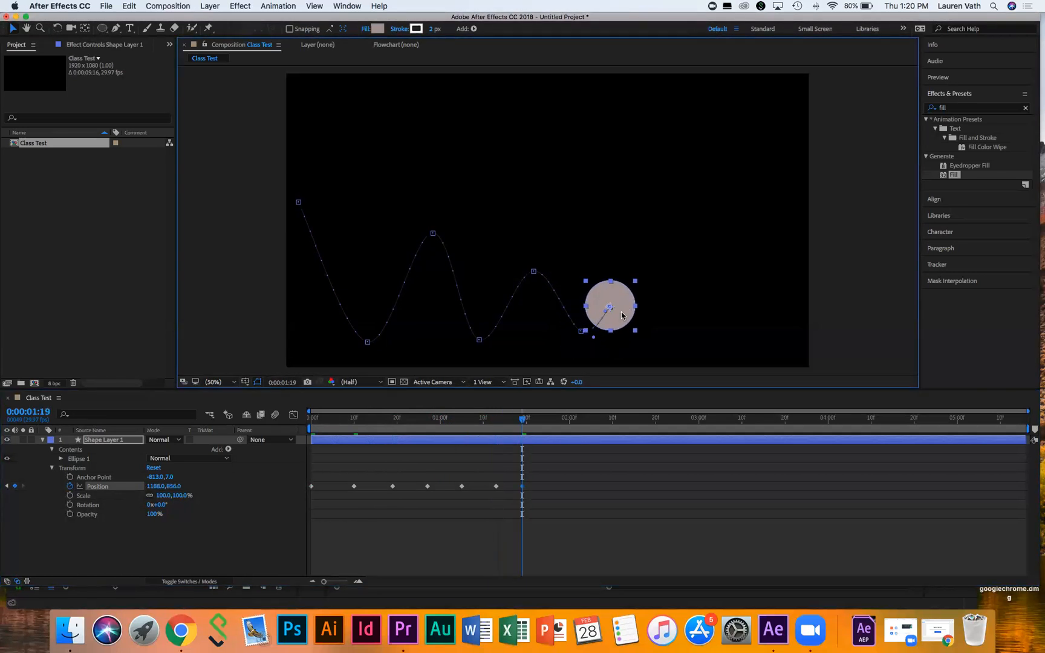
Step: Add a bottom at 1:25, a small peak at 2:02, and a final landing at 1610, 986 at 2:07, then rewind
drag(540, 422, 548, 422)
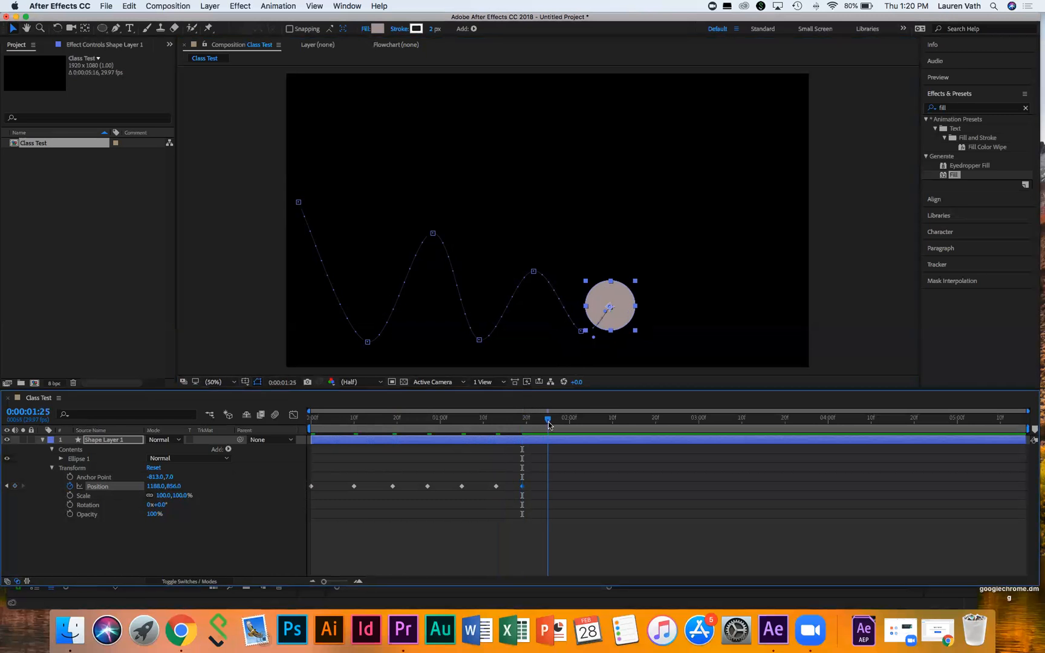
drag(625, 310, 661, 344)
drag(548, 419, 578, 419)
drag(669, 359, 712, 342)
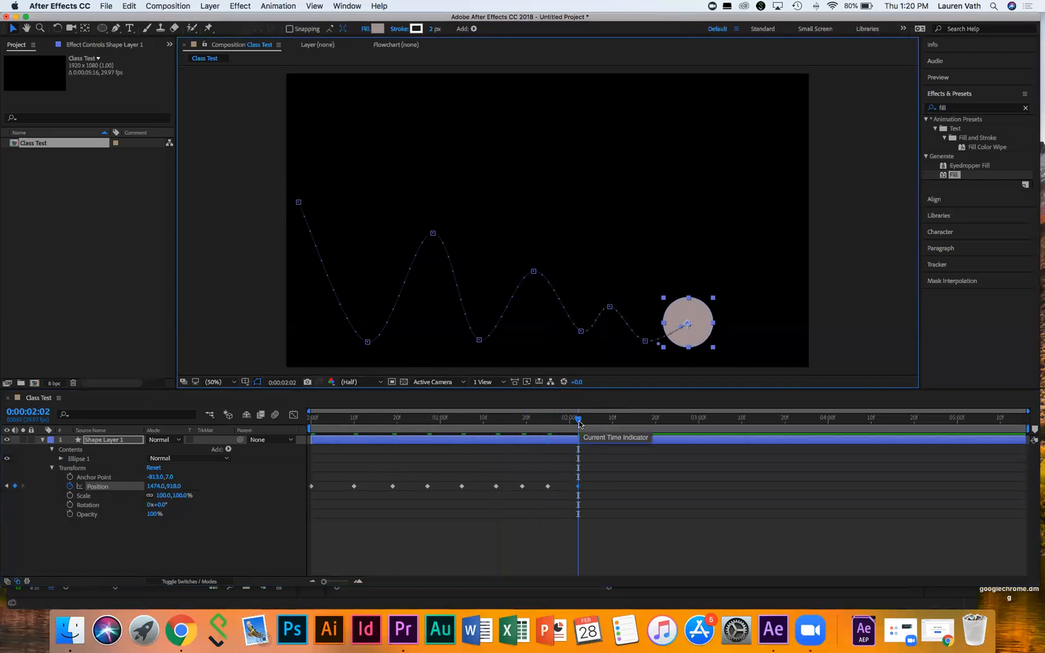
drag(593, 425, 600, 424)
drag(712, 340, 746, 360)
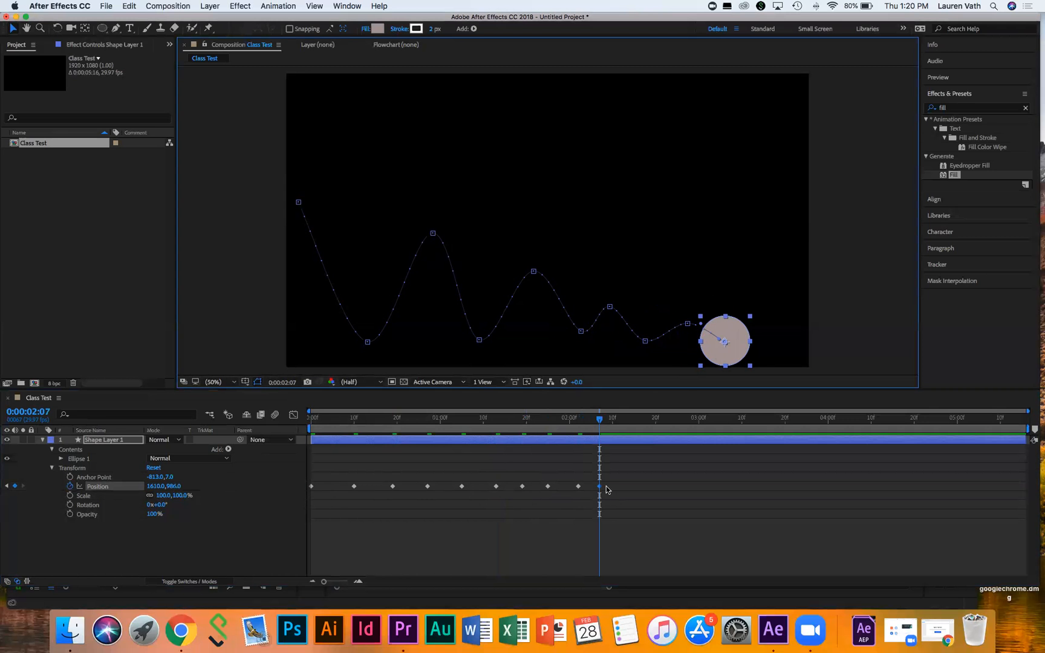
drag(600, 418, 249, 411)
Step: Preview the bouncing animation and scrub to the first bottom keyframe and back
key(space)
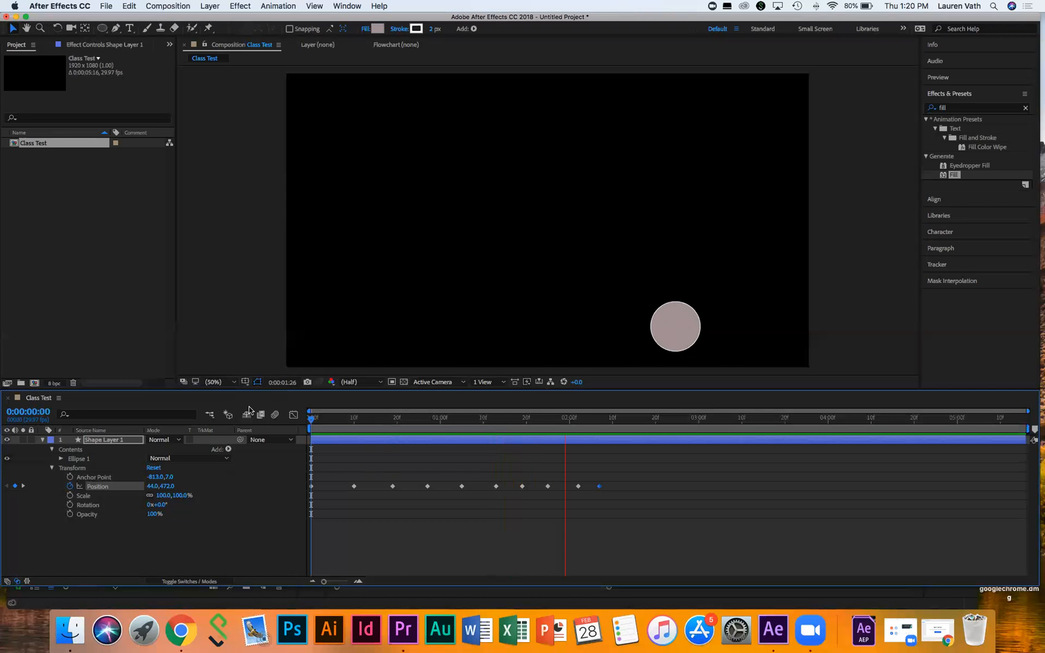
key(space)
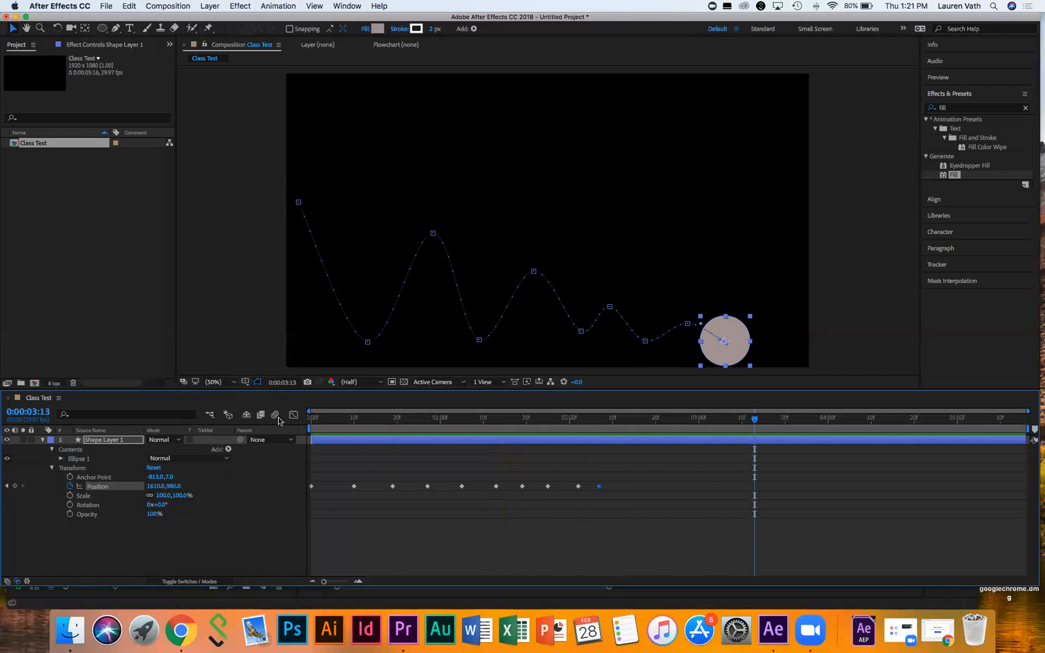
click(316, 418)
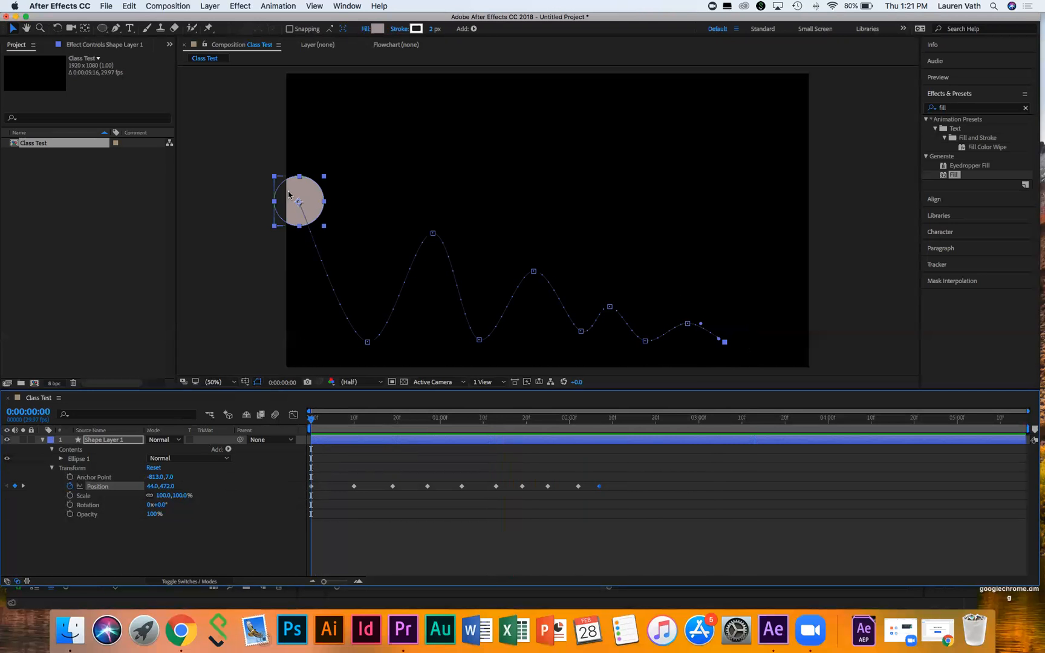
drag(313, 420, 357, 422)
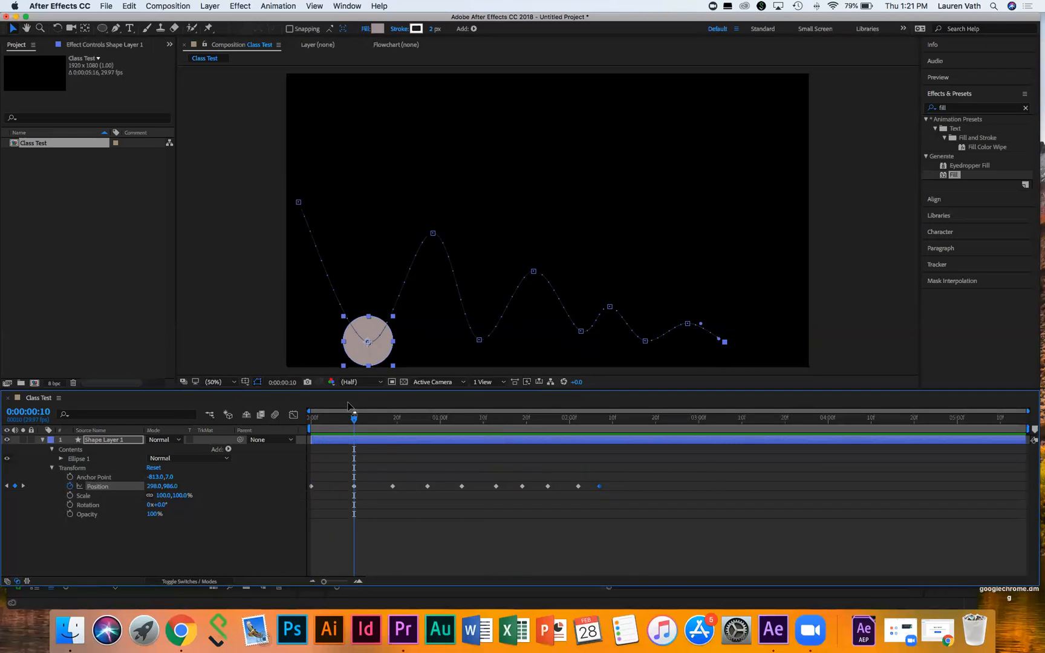
drag(354, 418, 304, 412)
key(space)
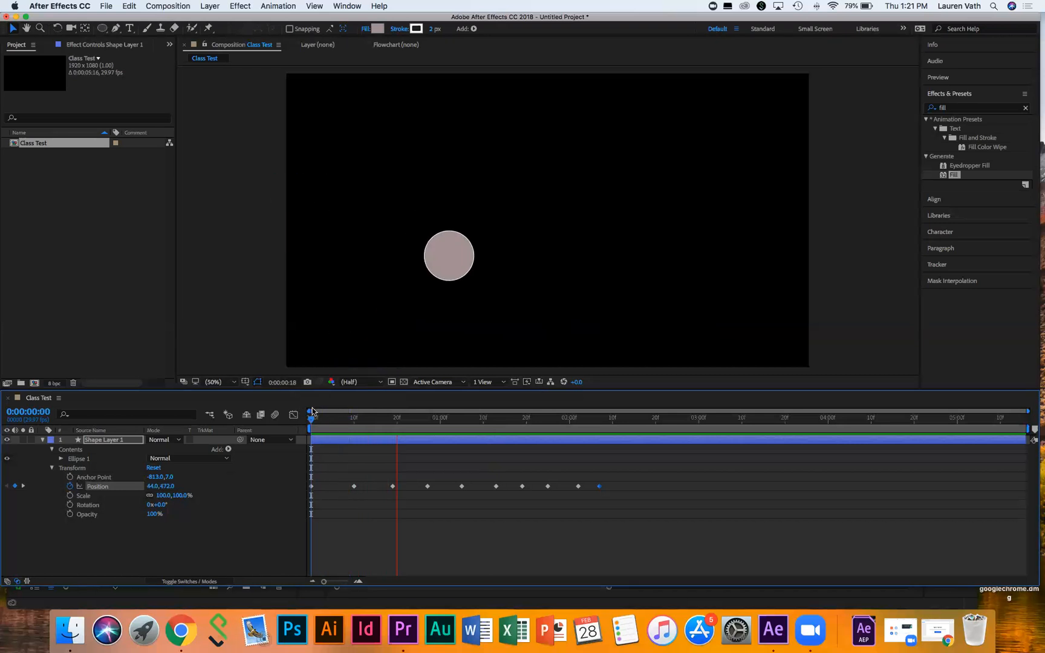
key(space)
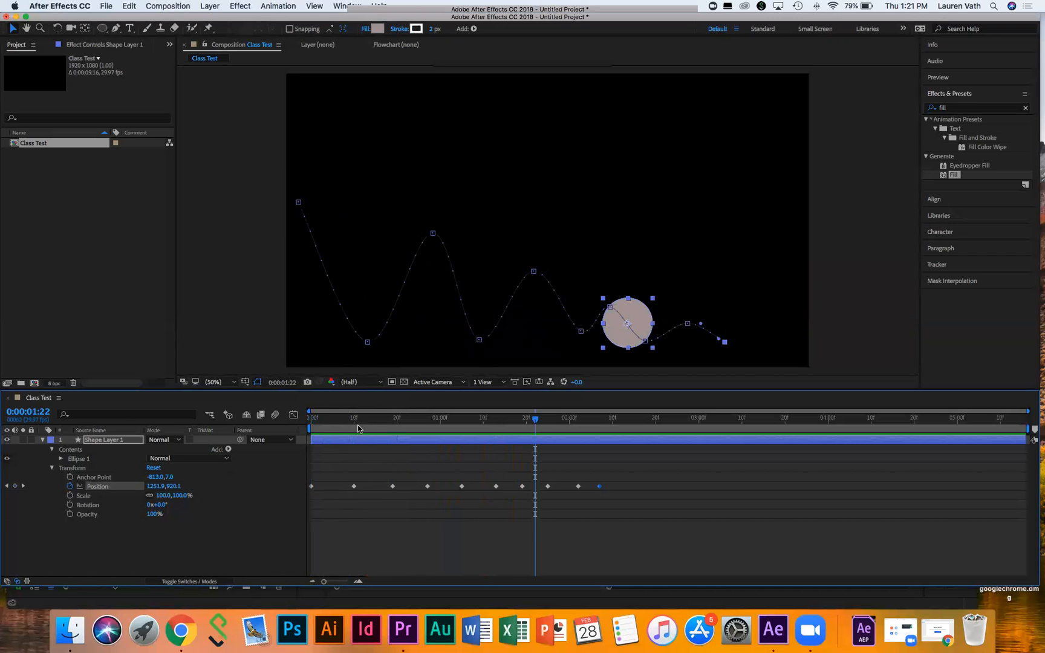
Step: Nudge the second, fourth and fifth Position keyframes slightly earlier and preview the retimed bounce
drag(350, 487, 346, 487)
click(315, 418)
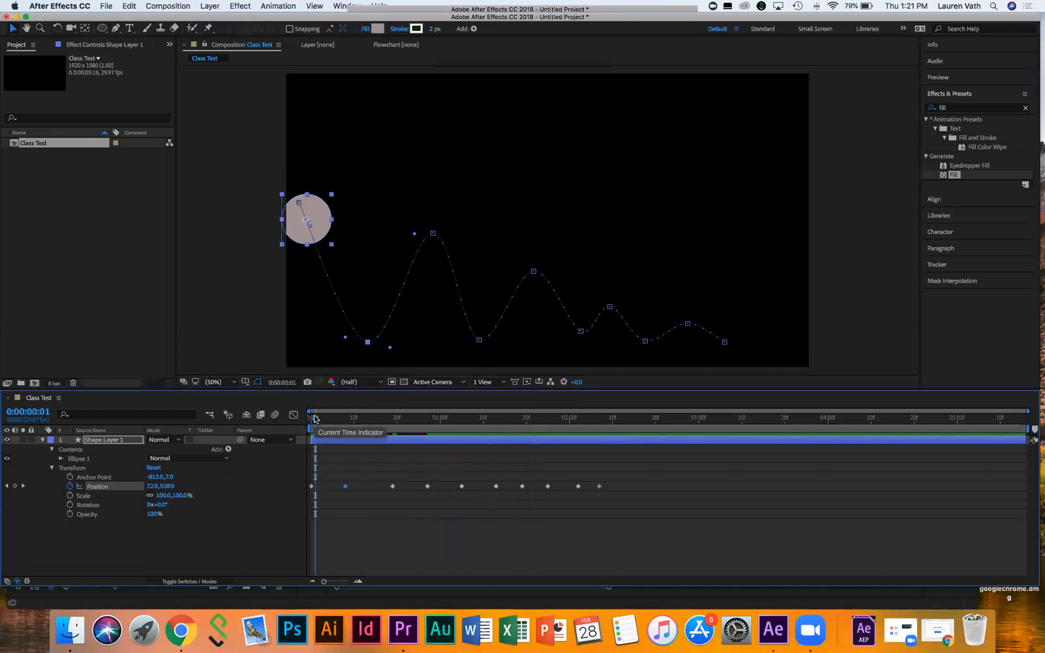
key(space)
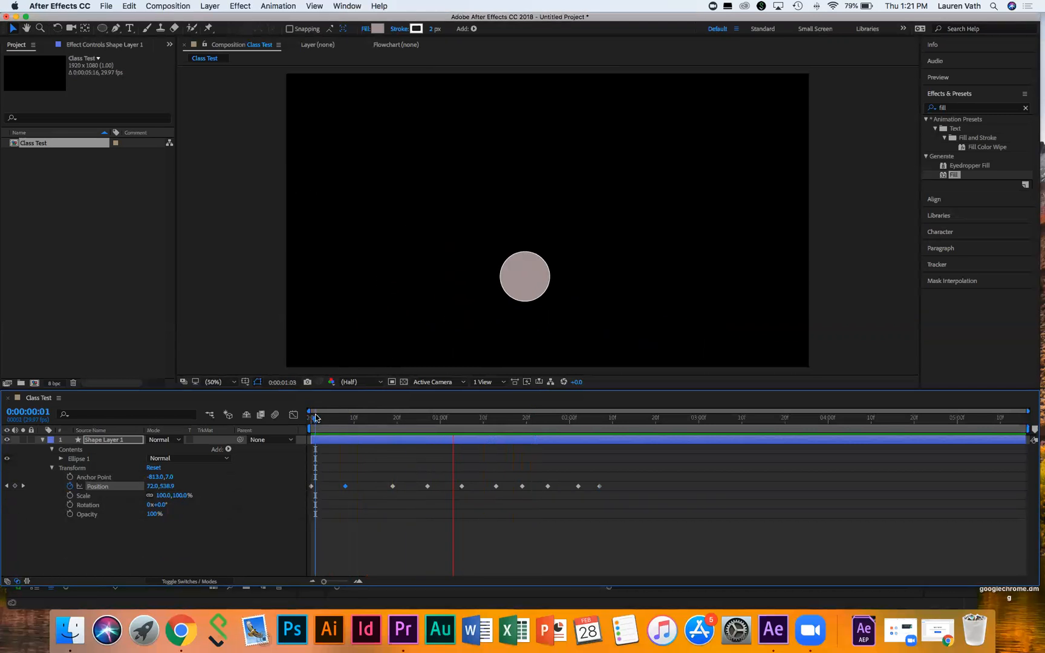
key(space)
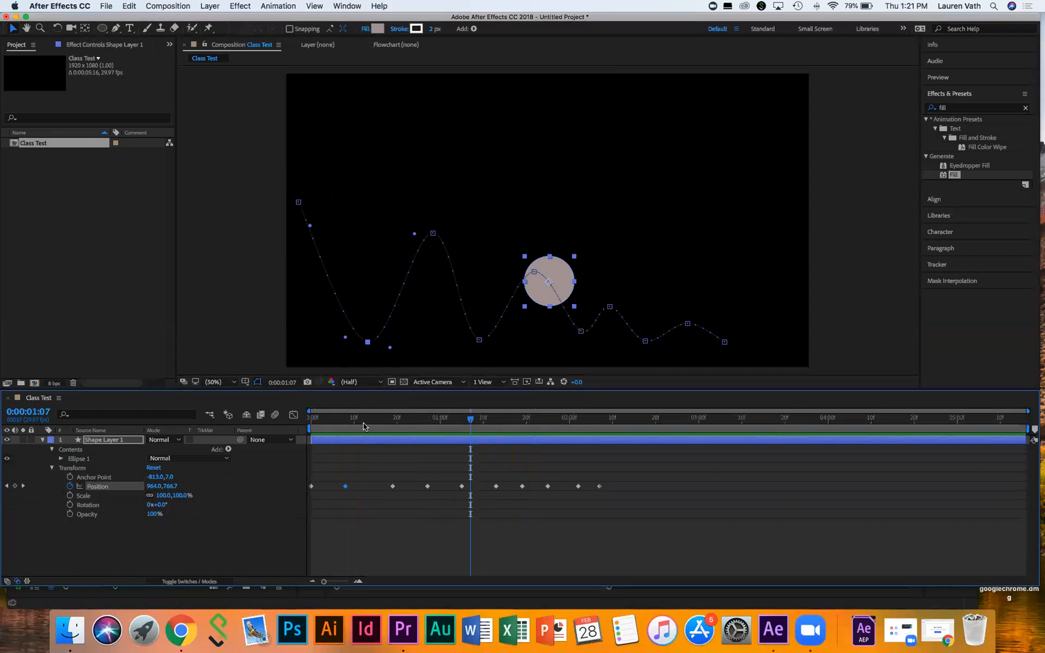
drag(427, 486, 422, 487)
drag(493, 489, 486, 487)
click(544, 488)
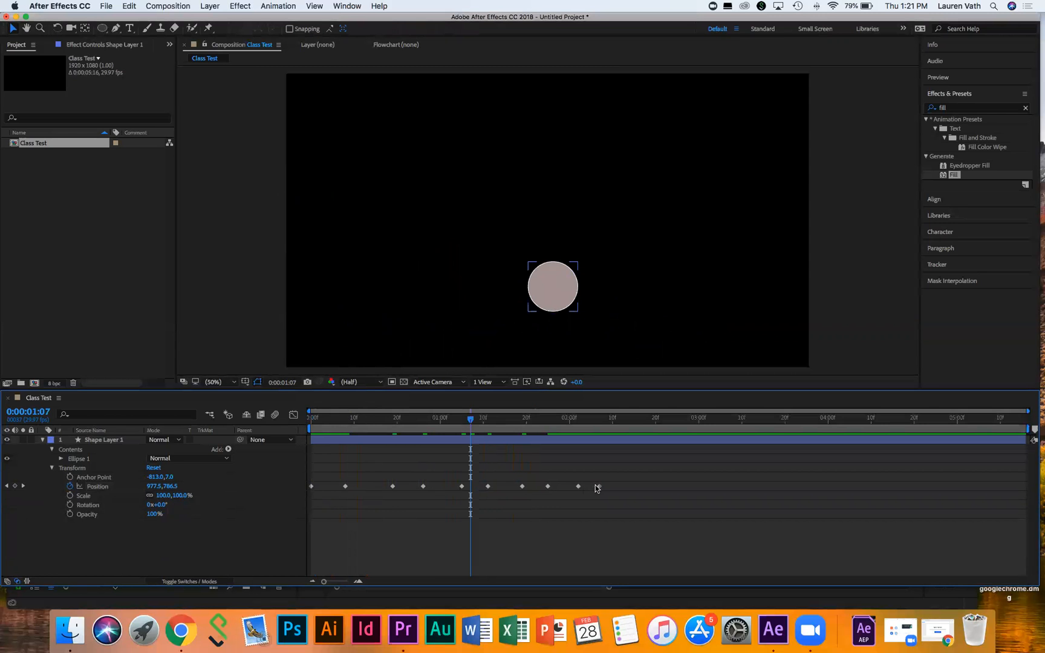
click(312, 417)
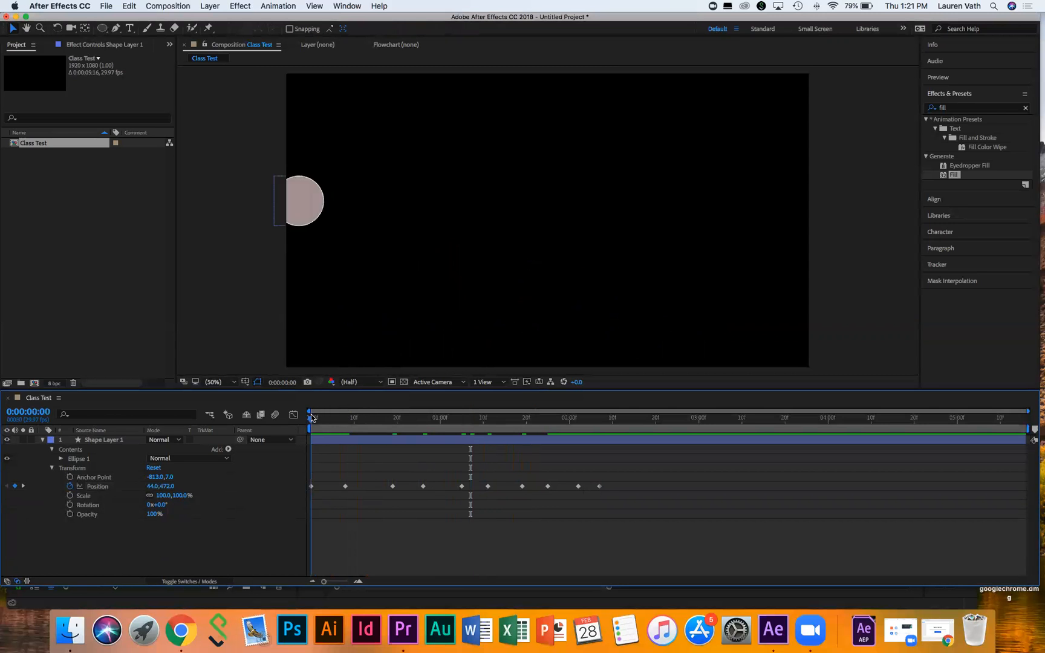
key(space)
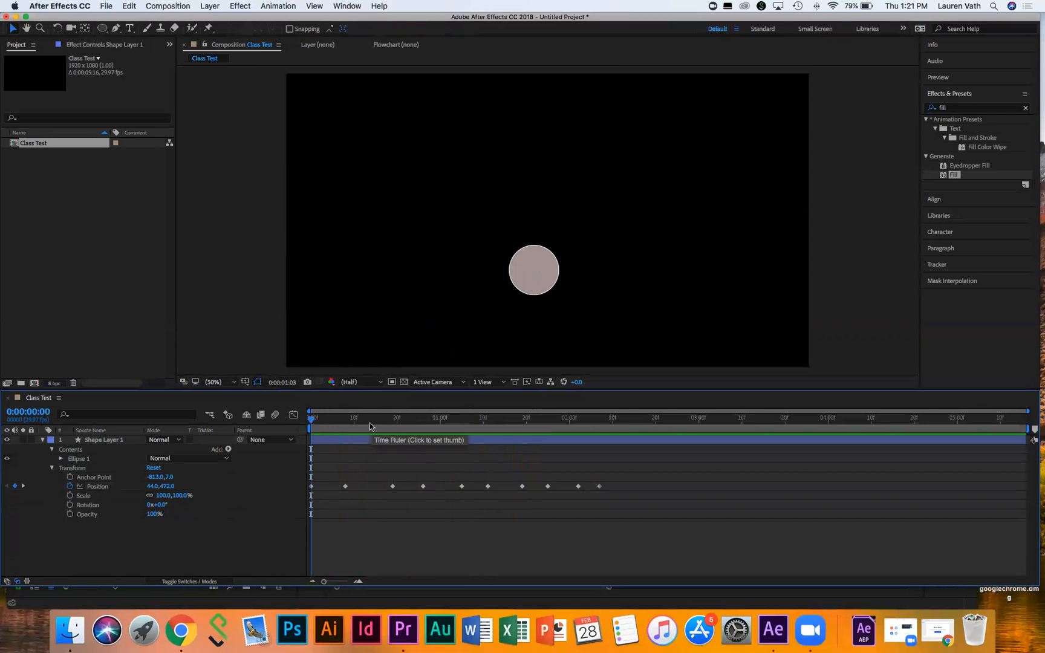
key(space)
Step: Check the bounce from 0:00:00:06, then select the Position keyframe at 0:00:00:29
click(345, 419)
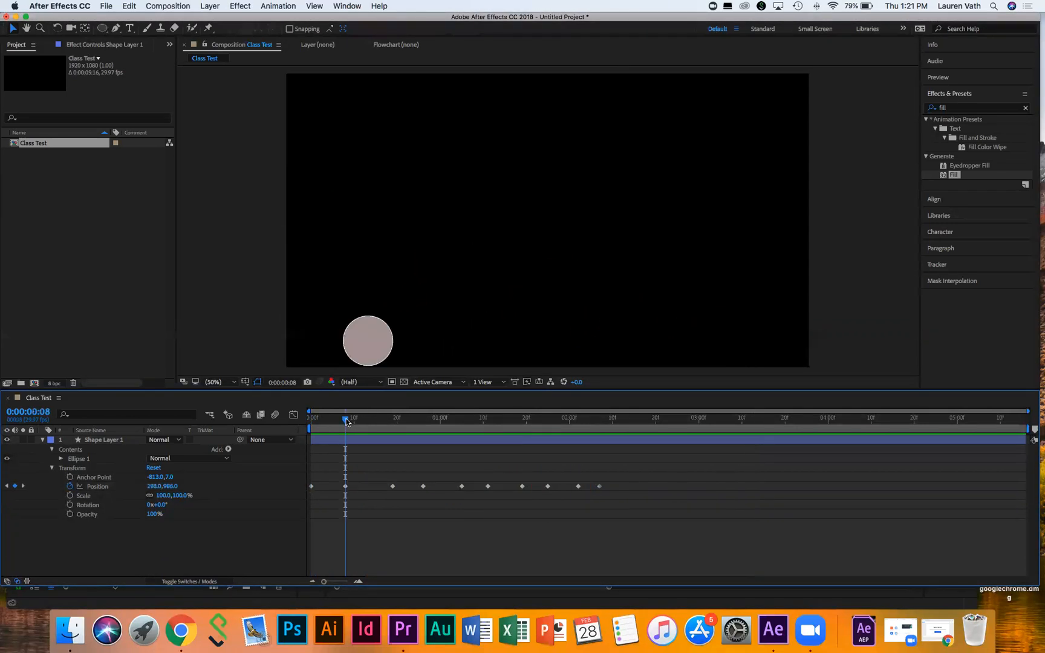
click(338, 419)
key(space)
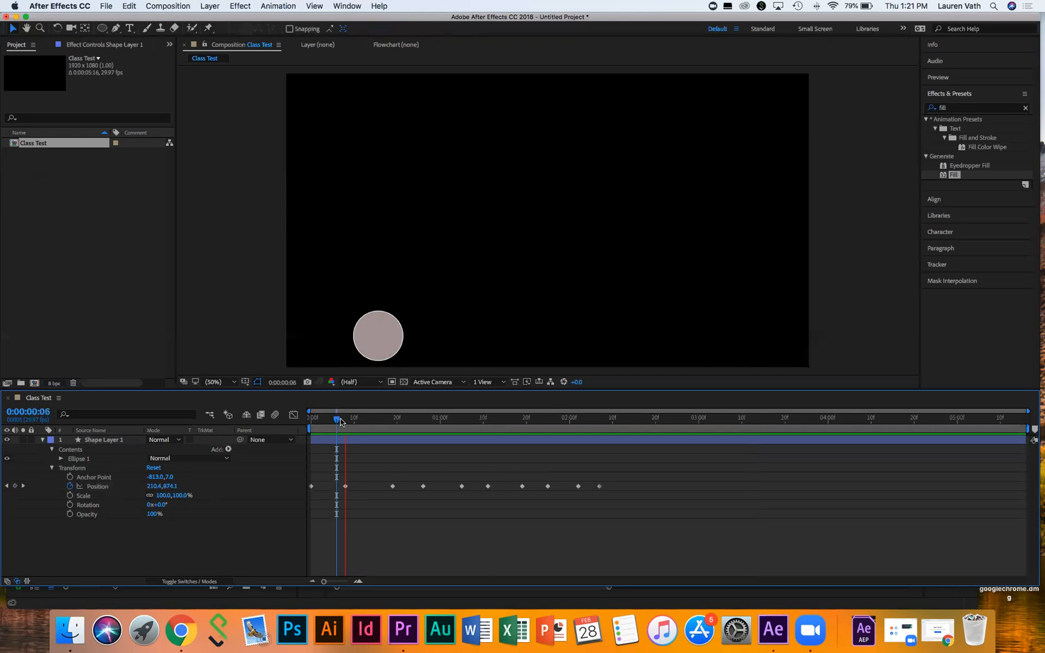
key(space)
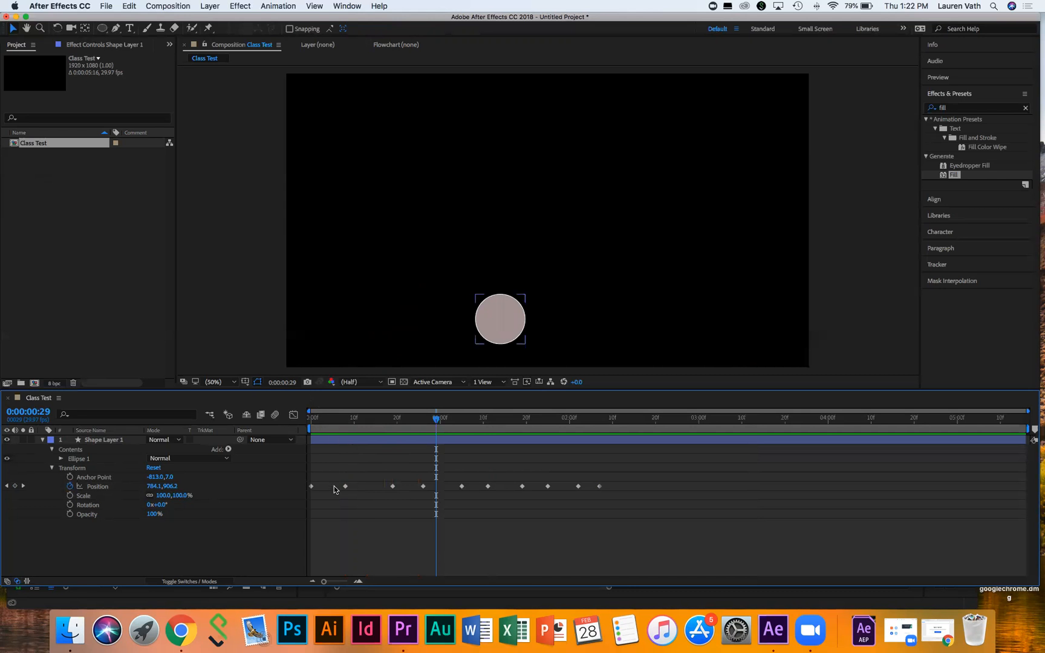
drag(642, 498, 309, 474)
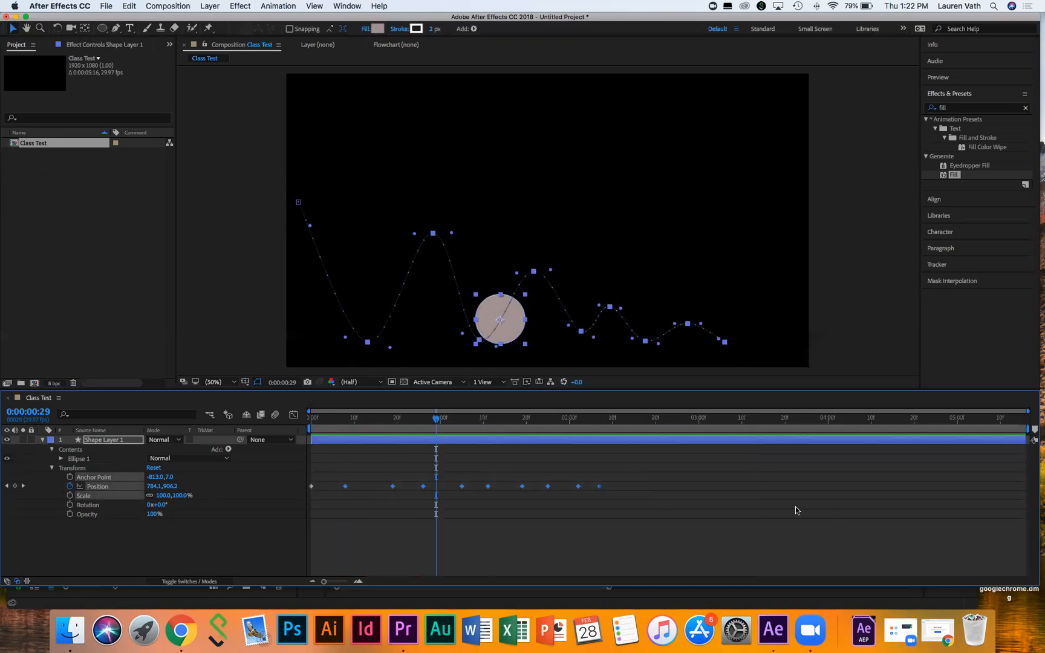
click(643, 498)
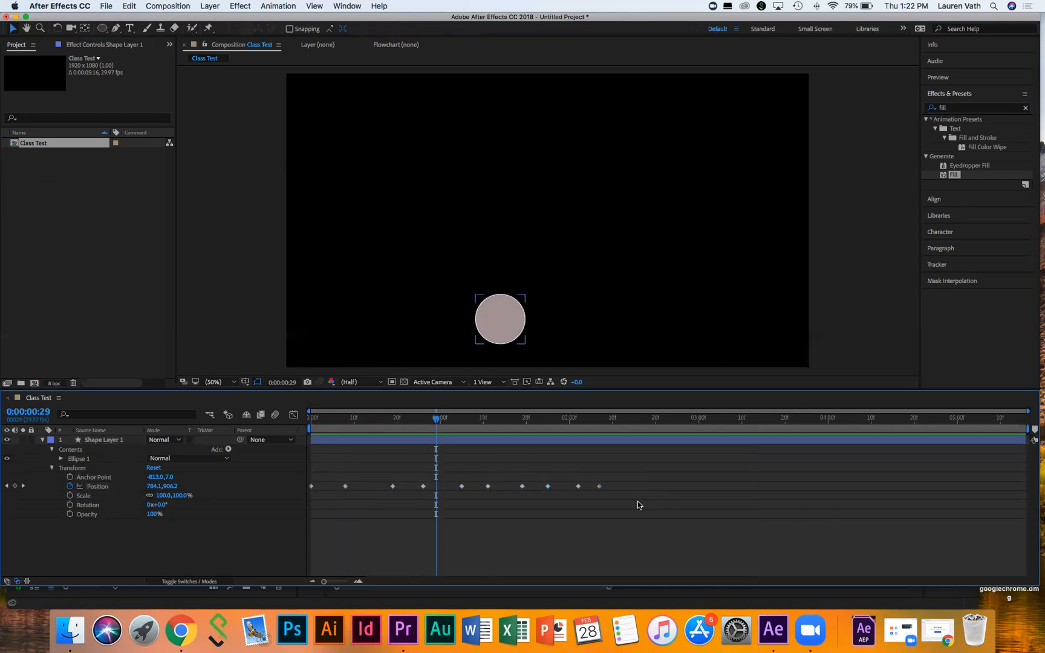
click(424, 487)
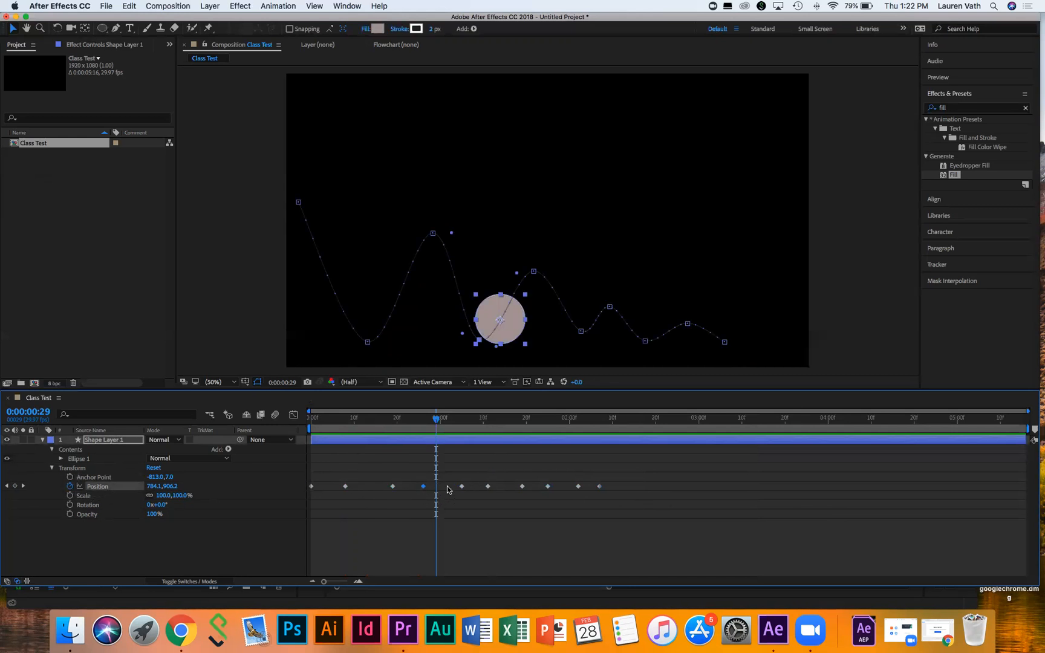
Step: Apply Easy Ease to the Position keyframe at 0:00:00:29
right_click(424, 487)
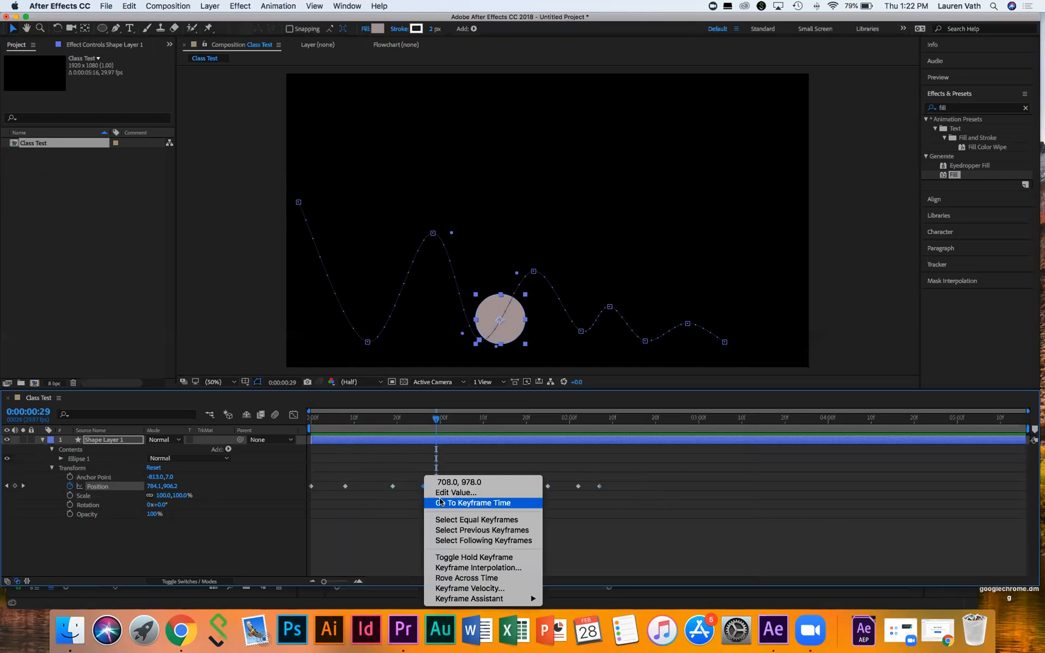
mouse_move(475, 600)
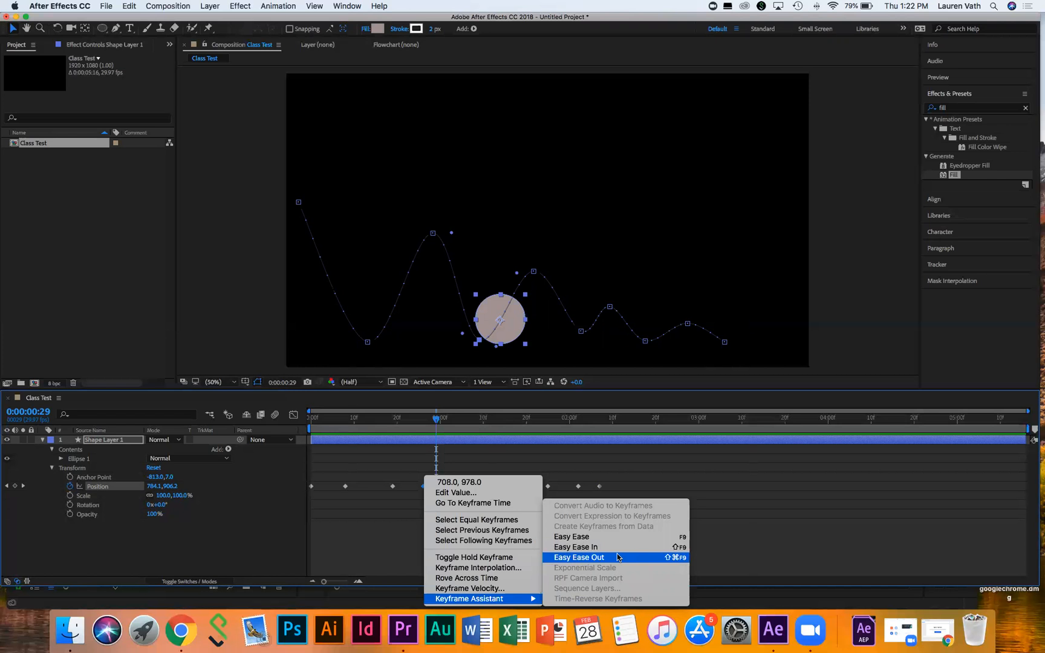
click(614, 538)
Step: Apply Easy Ease to all of the circle's Position keyframes and replay from the start
drag(666, 500, 220, 449)
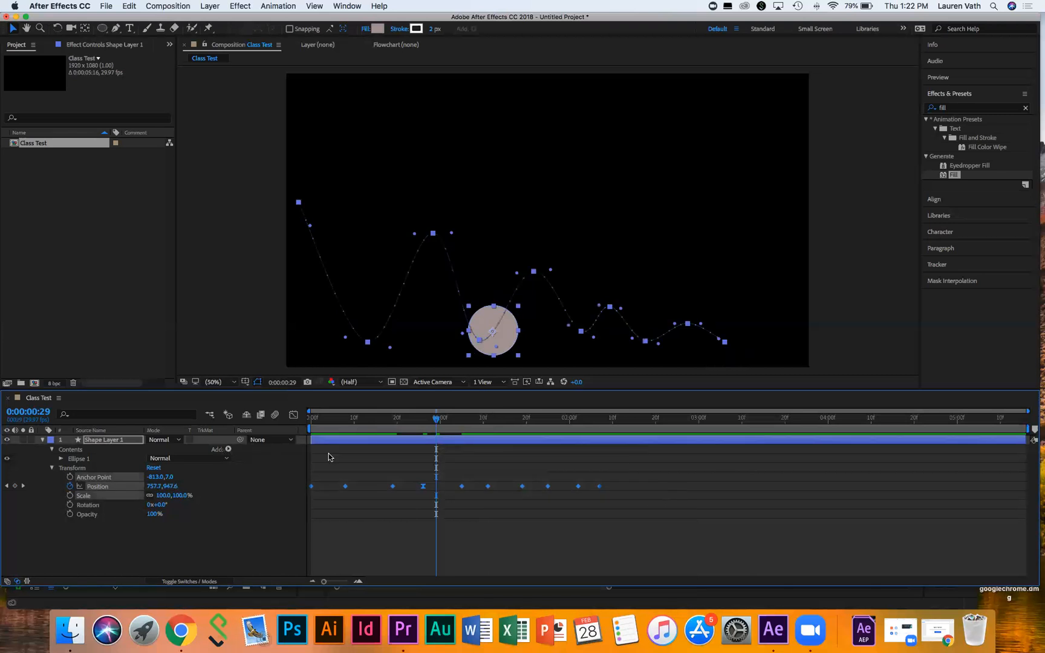
right_click(462, 487)
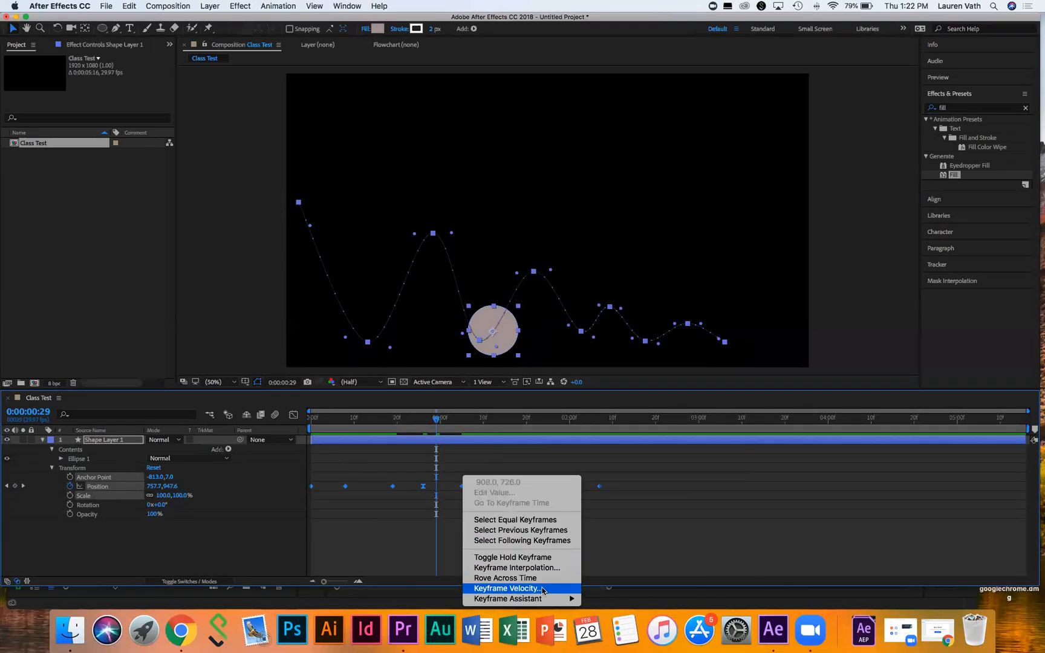
mouse_move(567, 599)
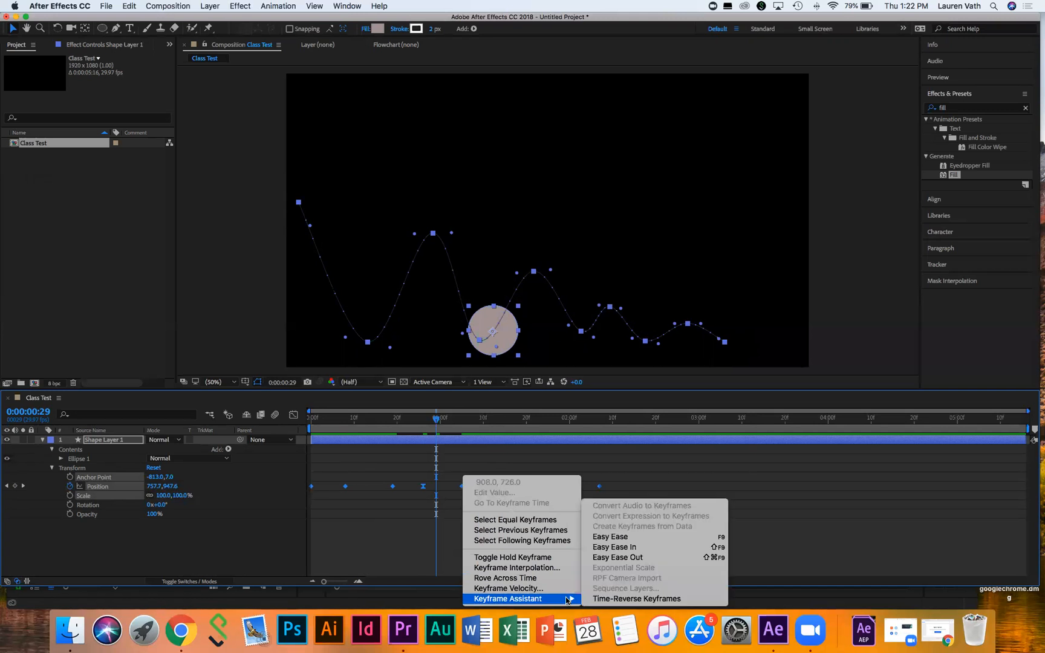
click(641, 540)
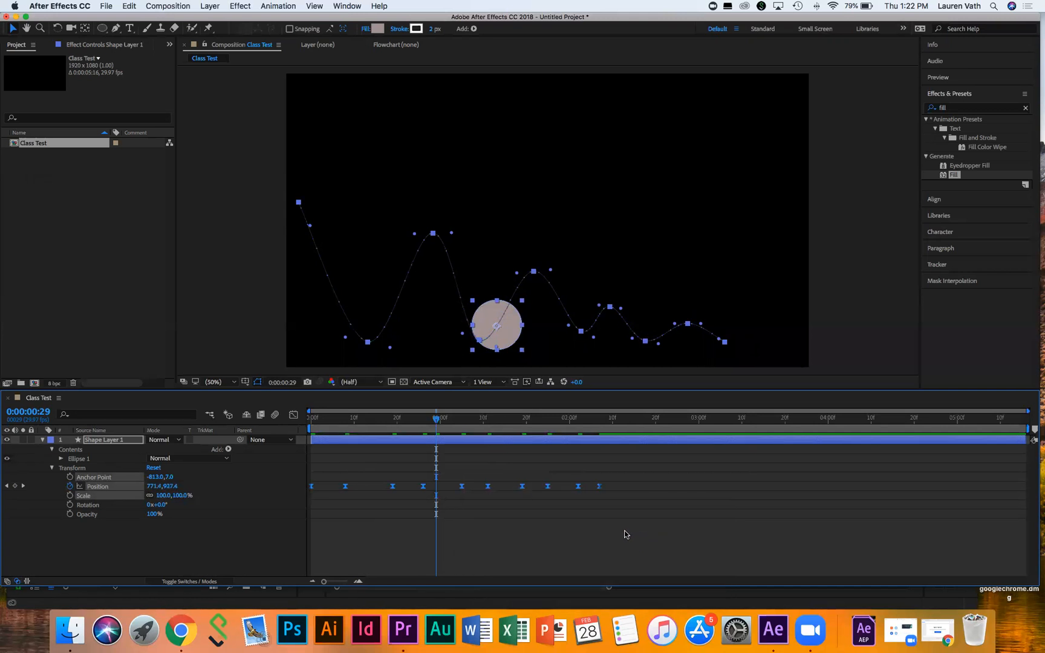
drag(324, 418, 310, 422)
key(space)
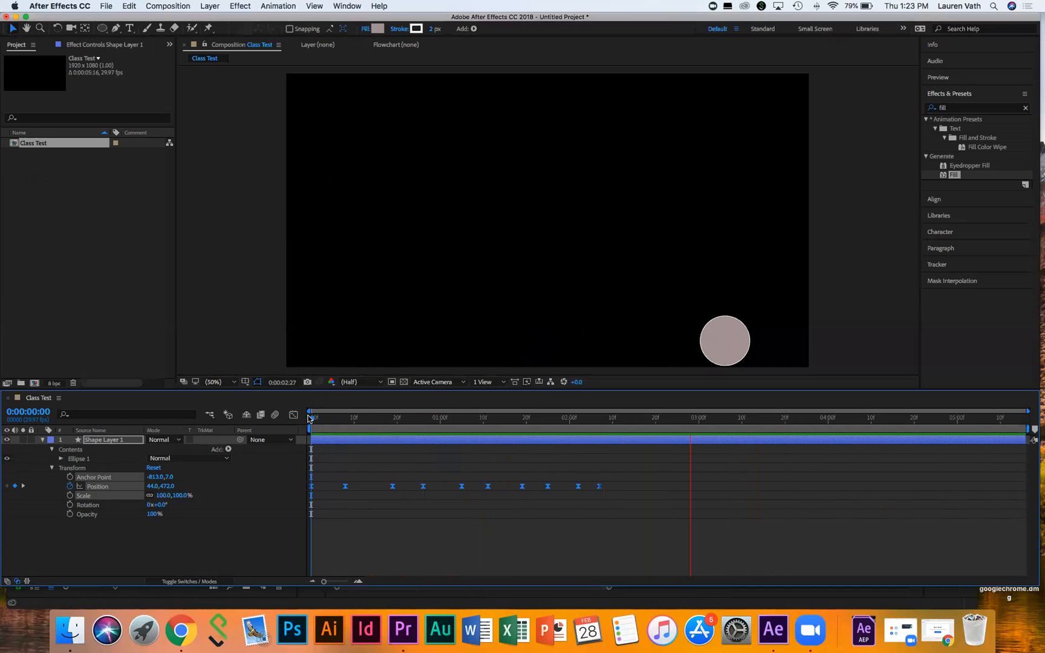
Step: Stop playback at 0:00:00:13 and activate the Composition viewer for motion-path editing
key(space)
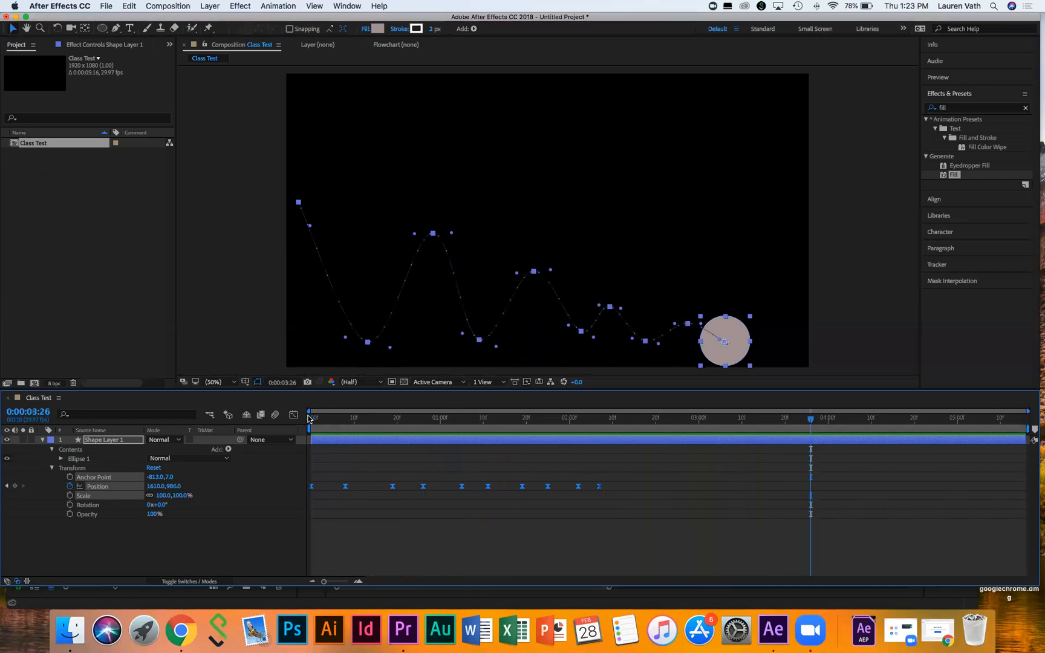
click(367, 417)
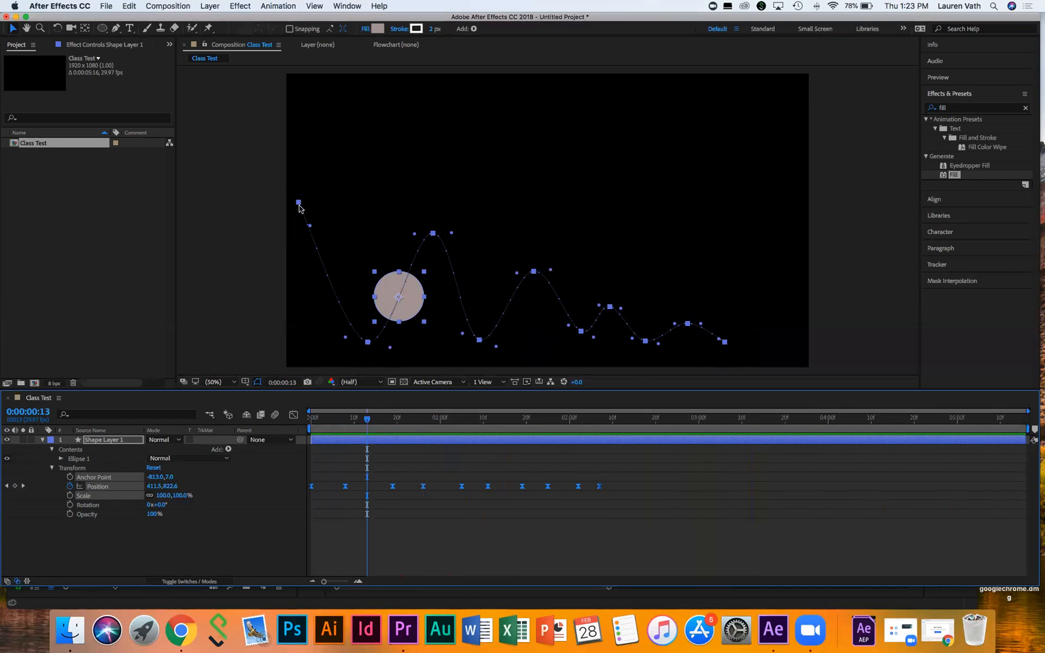
click(367, 343)
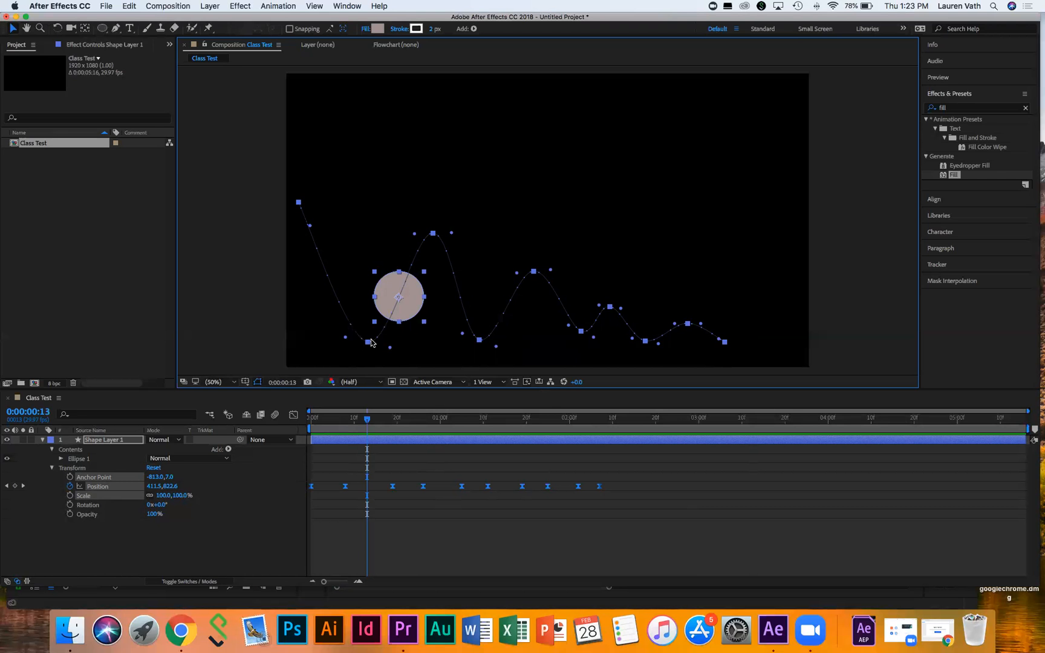
Step: Try reshaping the first bounce bottom's tangent, then undo those changes back at 0:00:00:13
drag(389, 350, 342, 342)
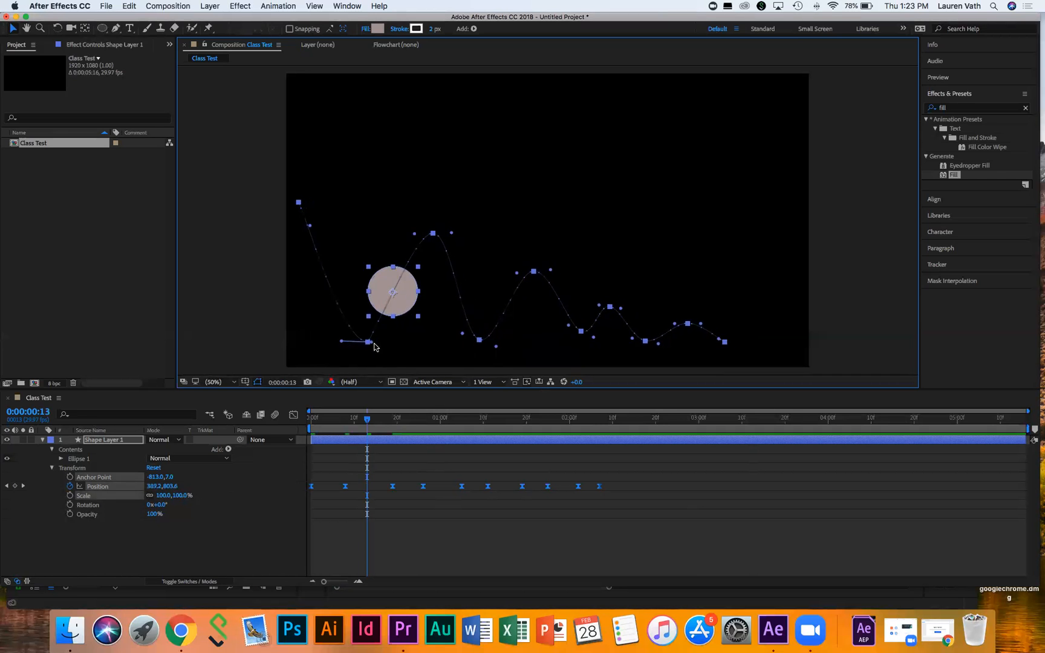
drag(374, 345, 373, 346)
key(super+z)
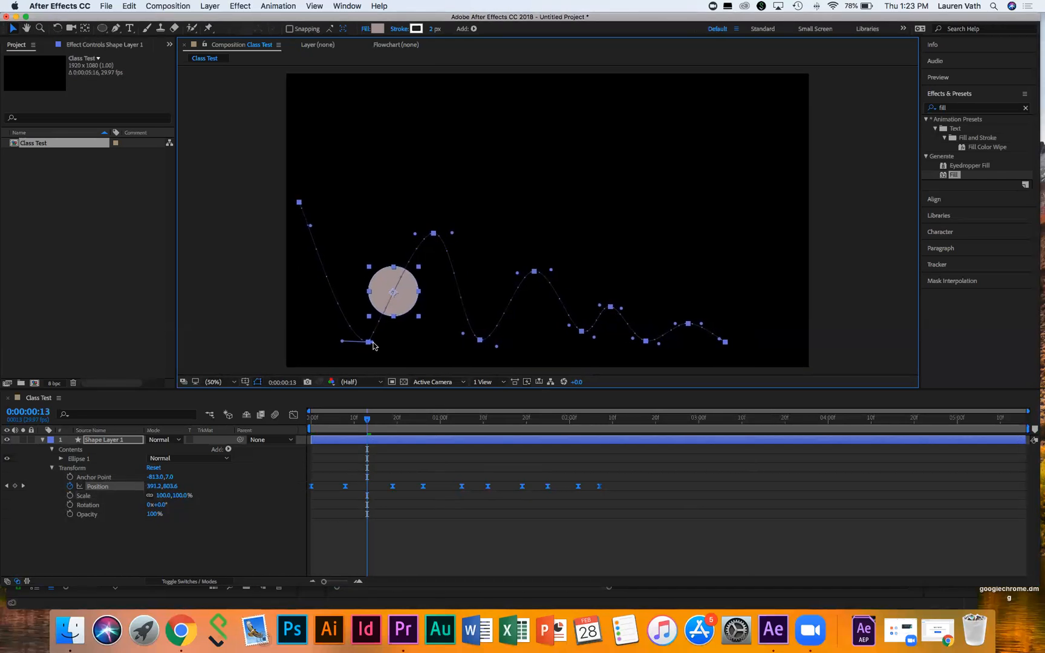
key(j)
key(Page_Down)
key(Page_Down)
key(Page_Down)
key(Page_Down)
key(Page_Down)
key(super+z)
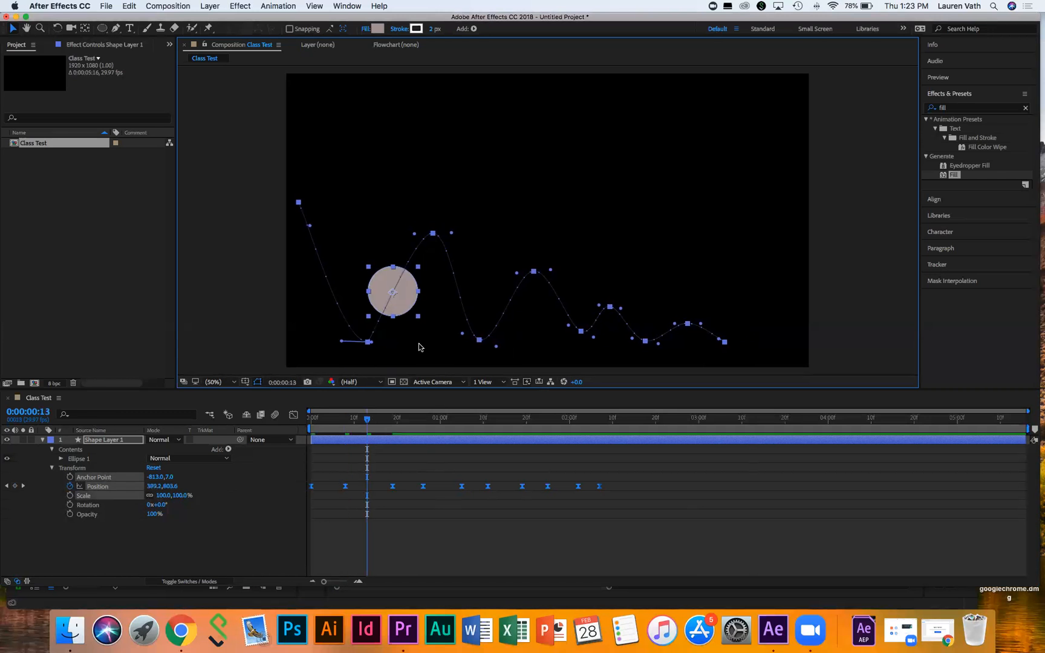
key(super+z)
key(super+z)
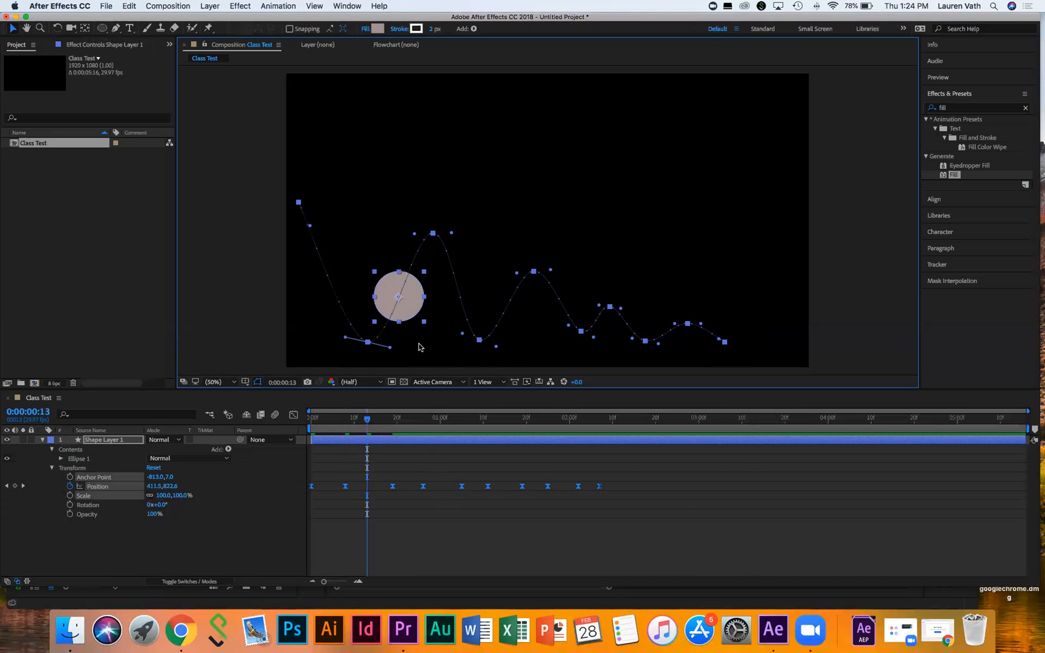
Step: Level the first bounce bottom's tangent handles, flatten the first peak, and smooth the next keyframe
drag(345, 338, 322, 339)
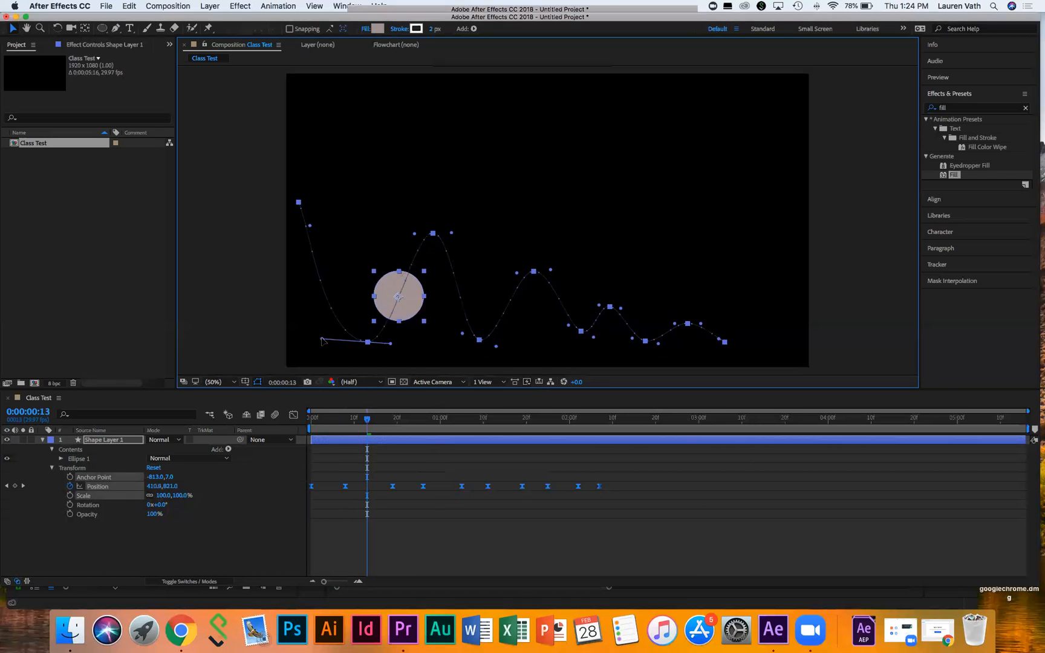
drag(391, 344, 416, 345)
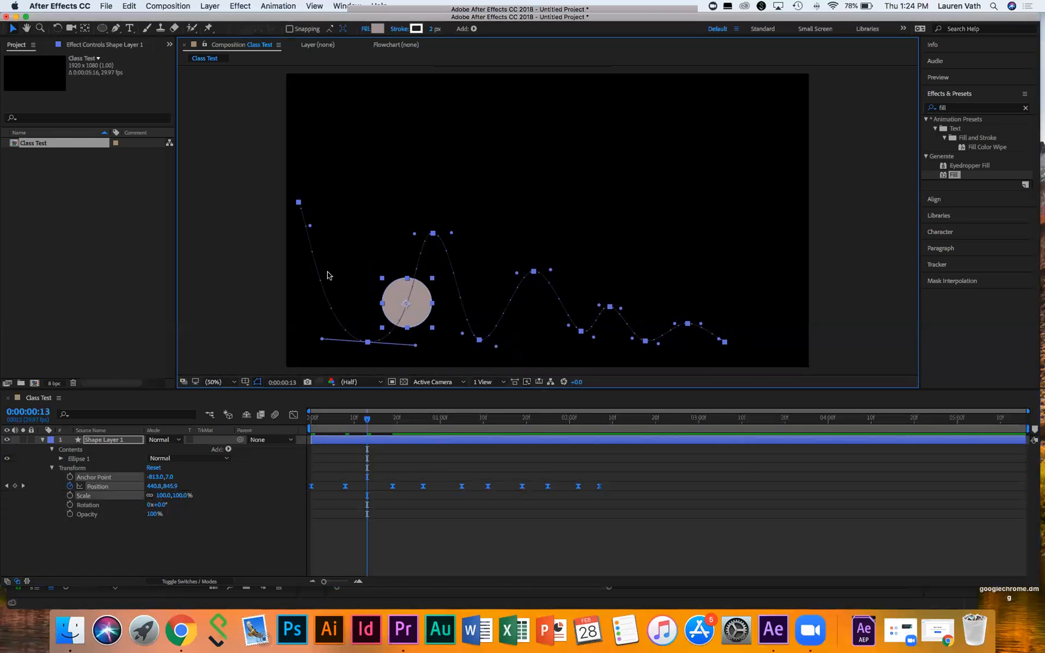
drag(416, 346, 386, 343)
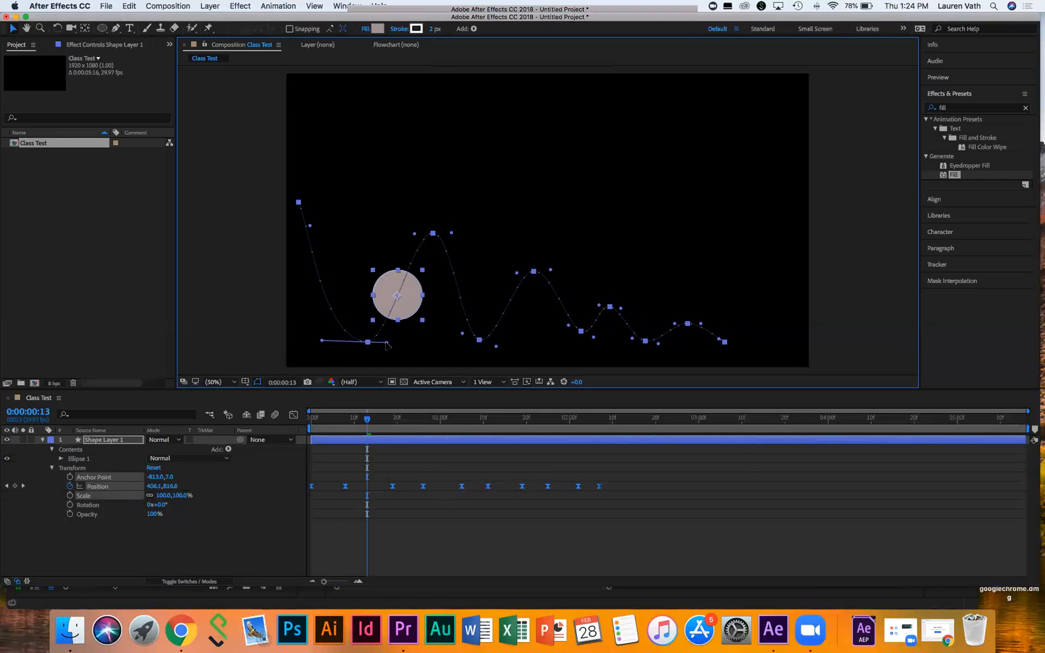
drag(323, 342, 345, 342)
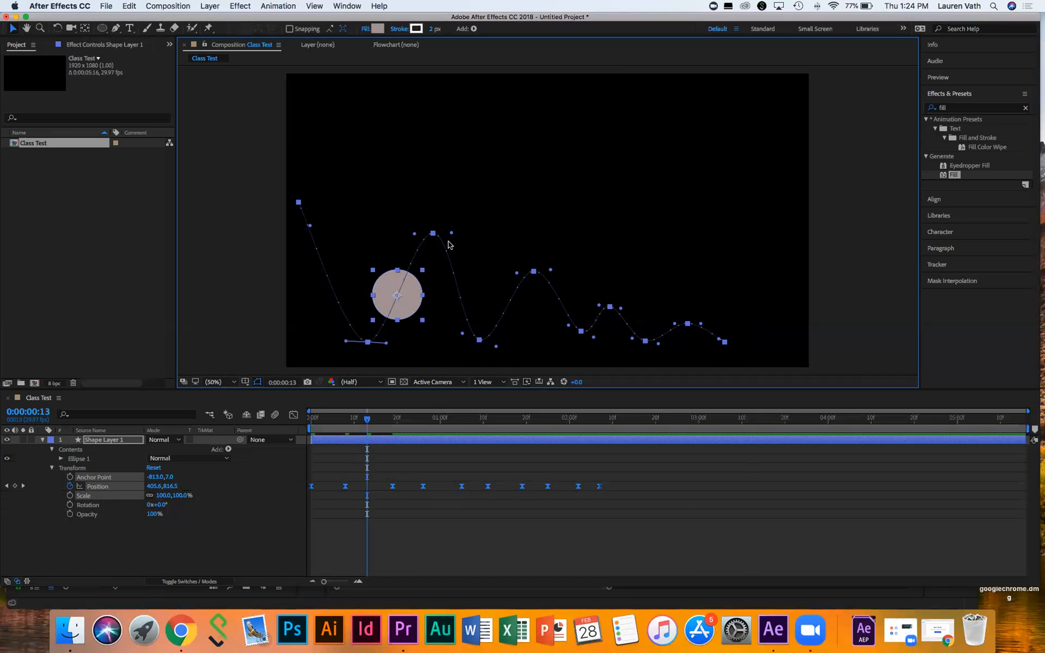
drag(452, 233, 400, 232)
drag(515, 275, 633, 307)
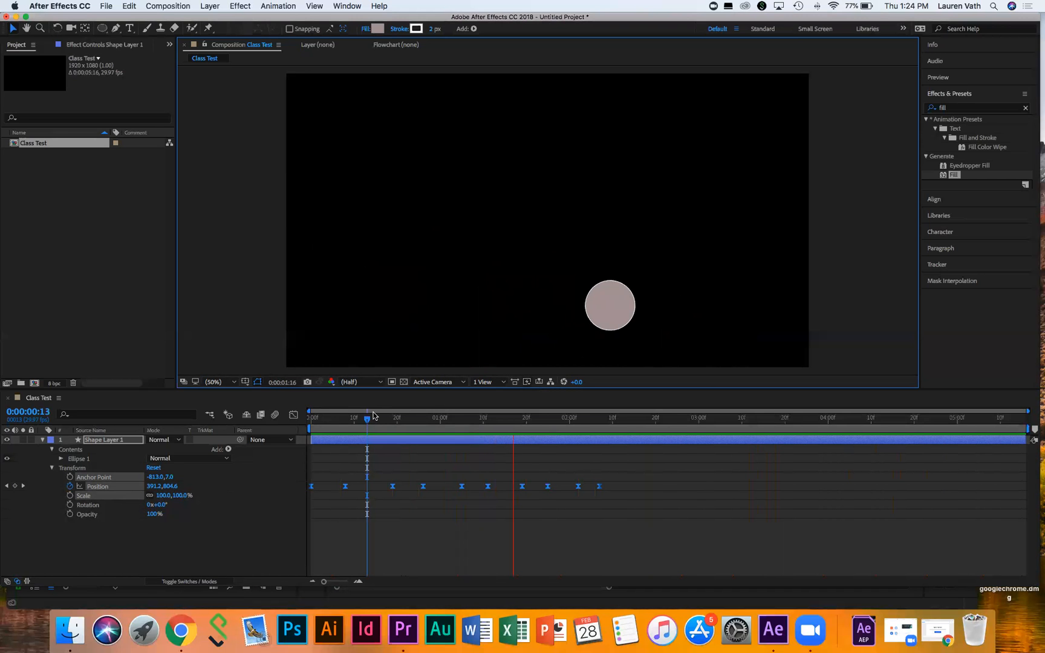
Step: Stop the RAM preview at 0:00:03:14
key(space)
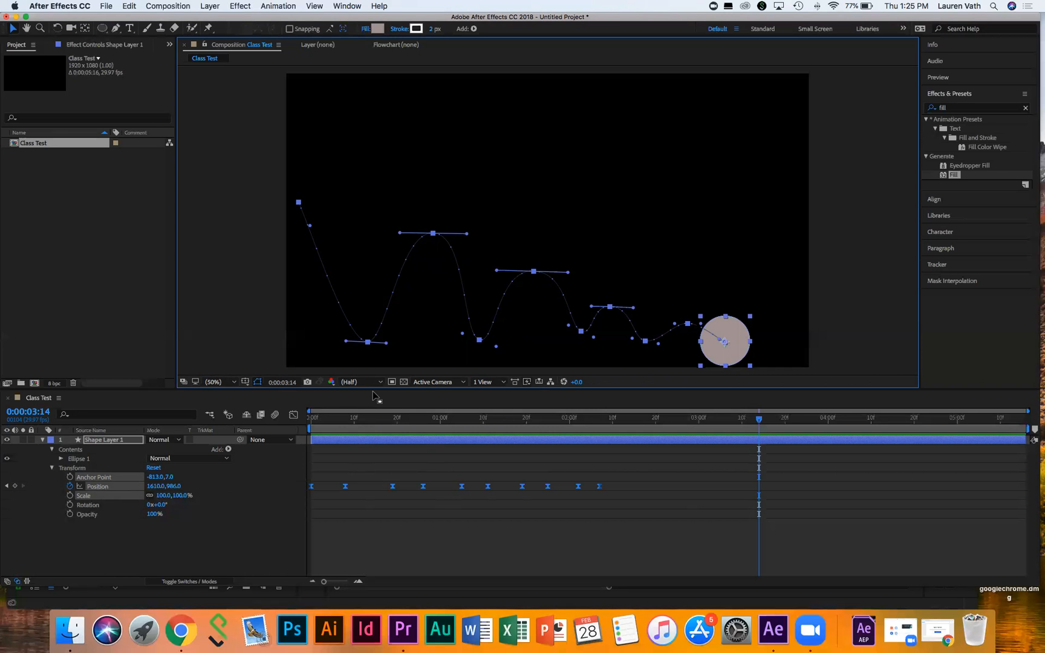
Step: At the first frame, set the circle's Scale to 200% and add a Scale keyframe
click(316, 419)
click(311, 419)
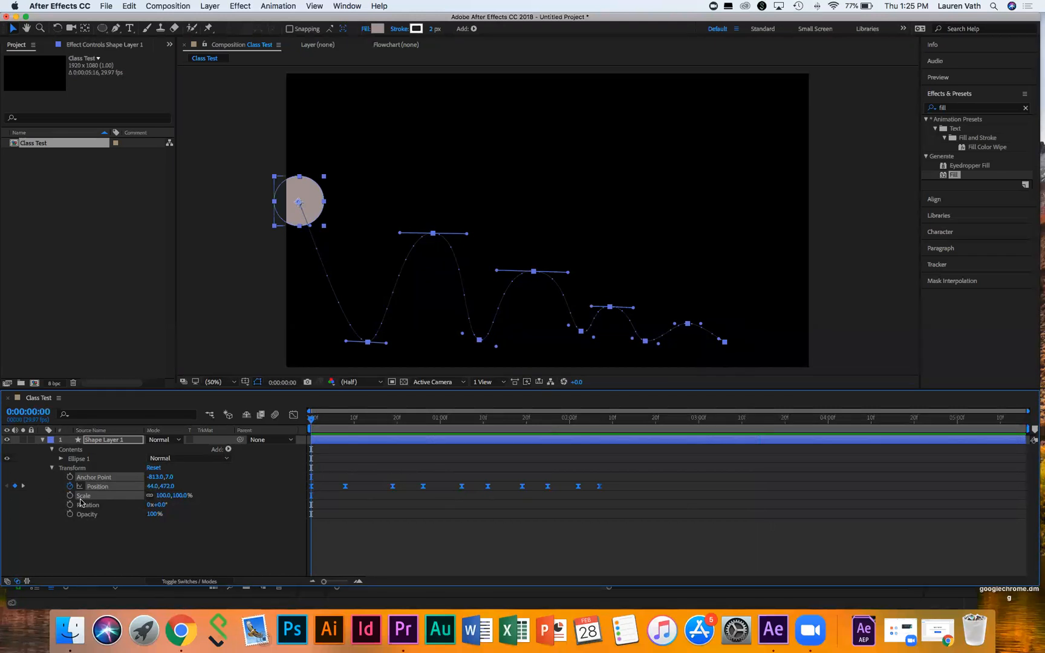
mouse_move(163, 499)
mouse_down()
mouse_move(230, 497)
mouse_move(168, 496)
mouse_up()
click(168, 496)
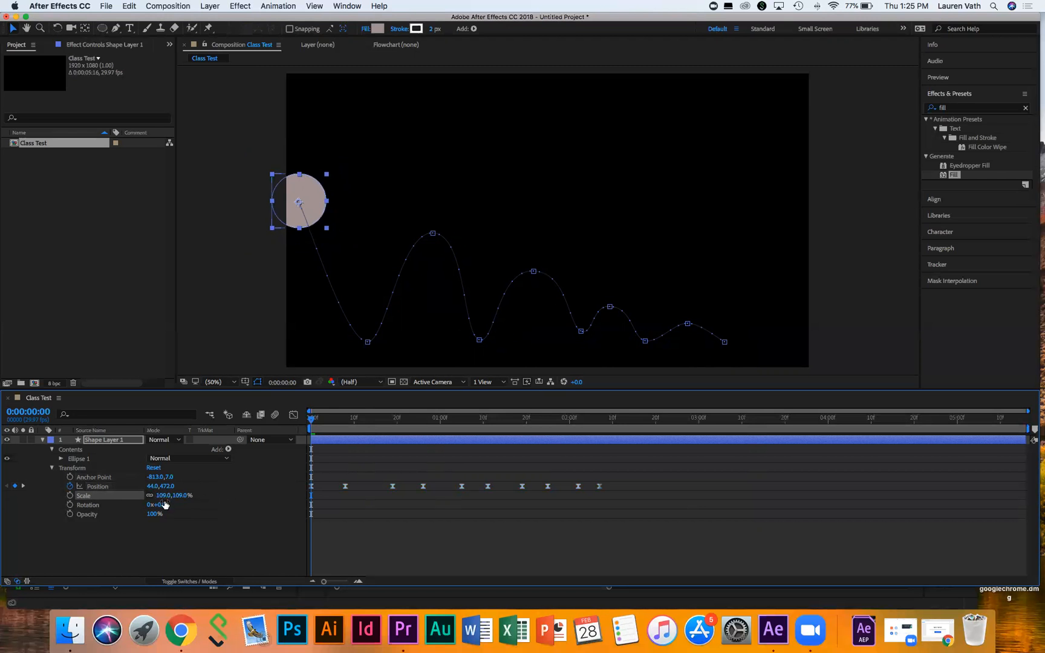
mouse_move(163, 495)
mouse_down()
mouse_move(179, 496)
mouse_move(163, 497)
mouse_up()
click(164, 497)
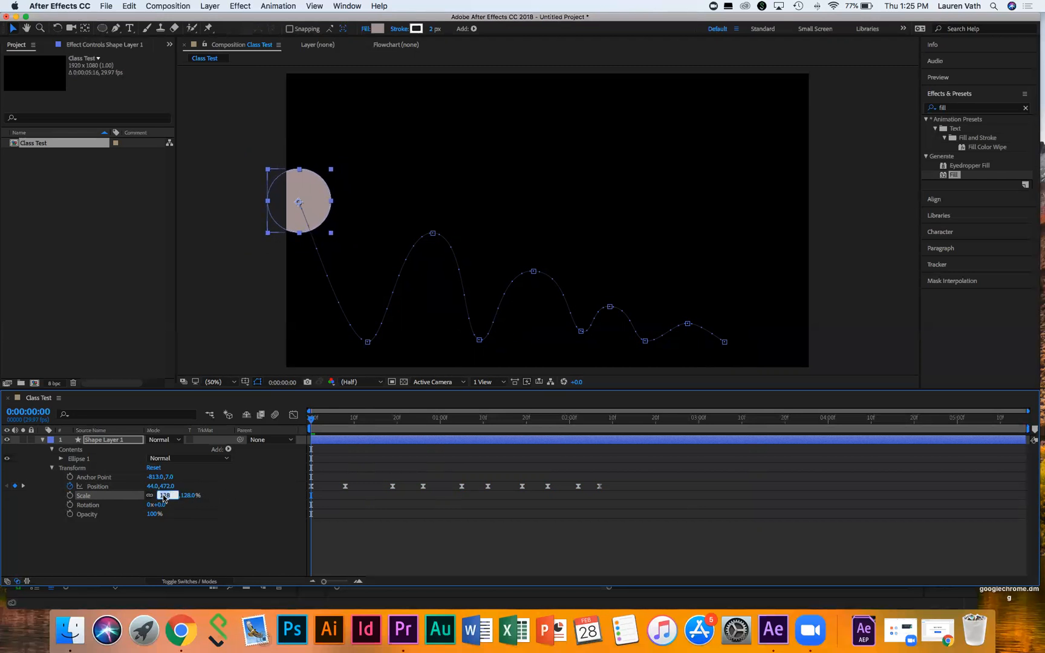
text(200)
click(217, 515)
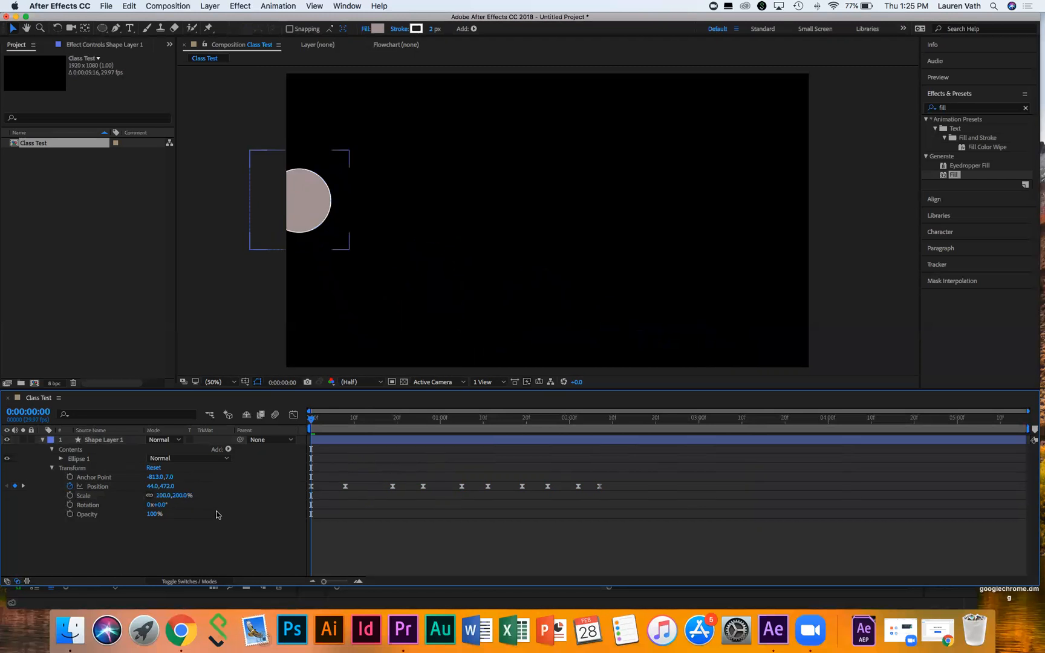
click(217, 515)
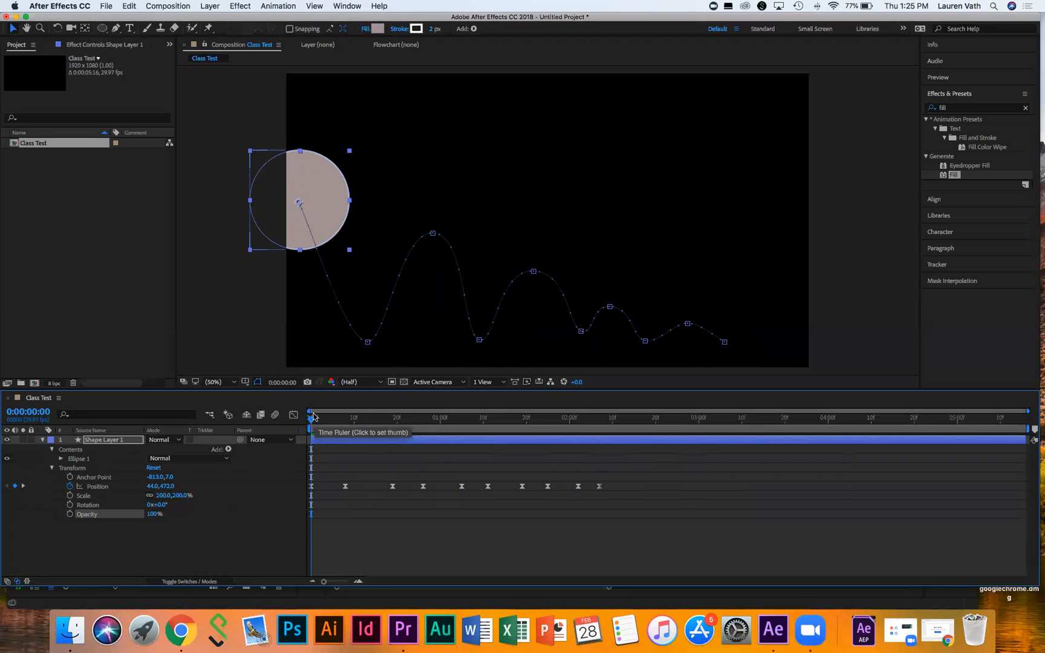
click(70, 496)
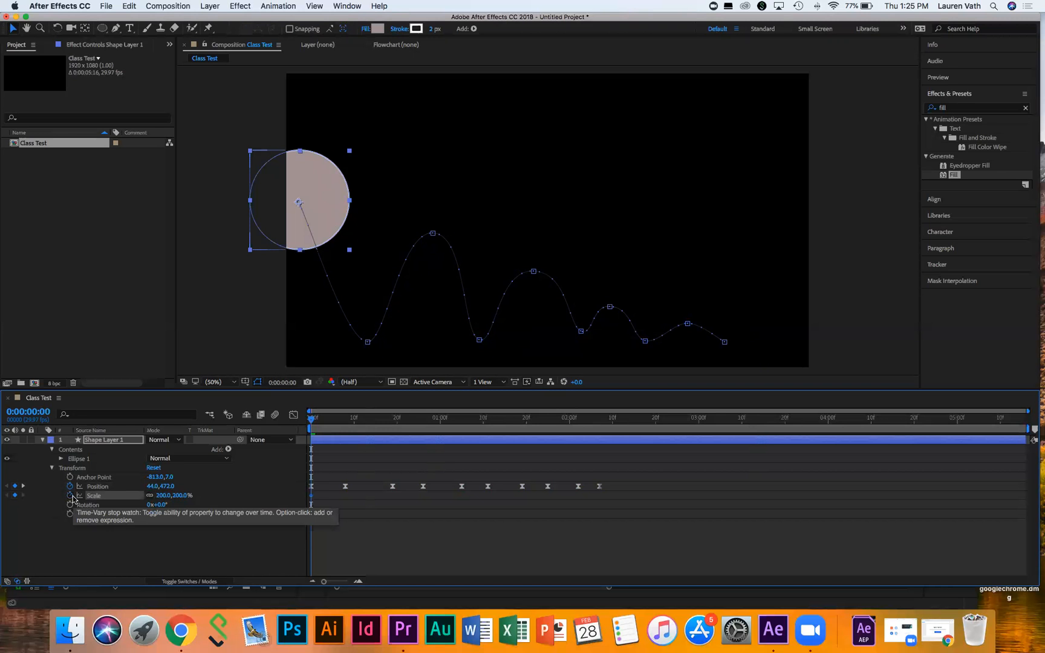
Step: At 0:00:02:07, set Scale to 100% for a second keyframe and preview the animation
click(609, 419)
drag(610, 419, 600, 419)
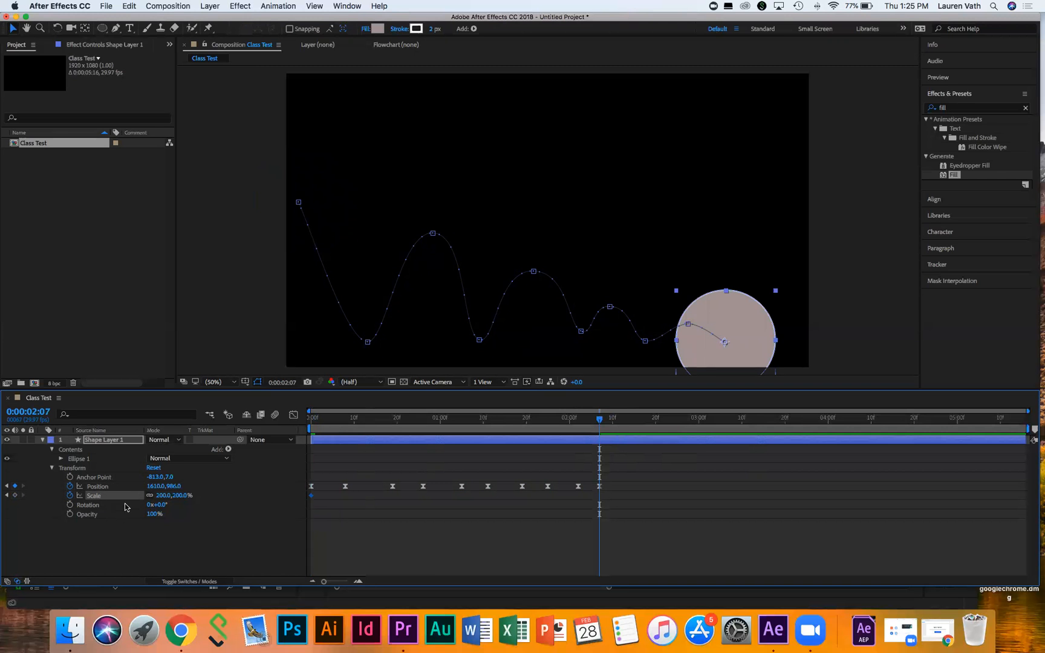
click(162, 496)
text(100)
click(420, 527)
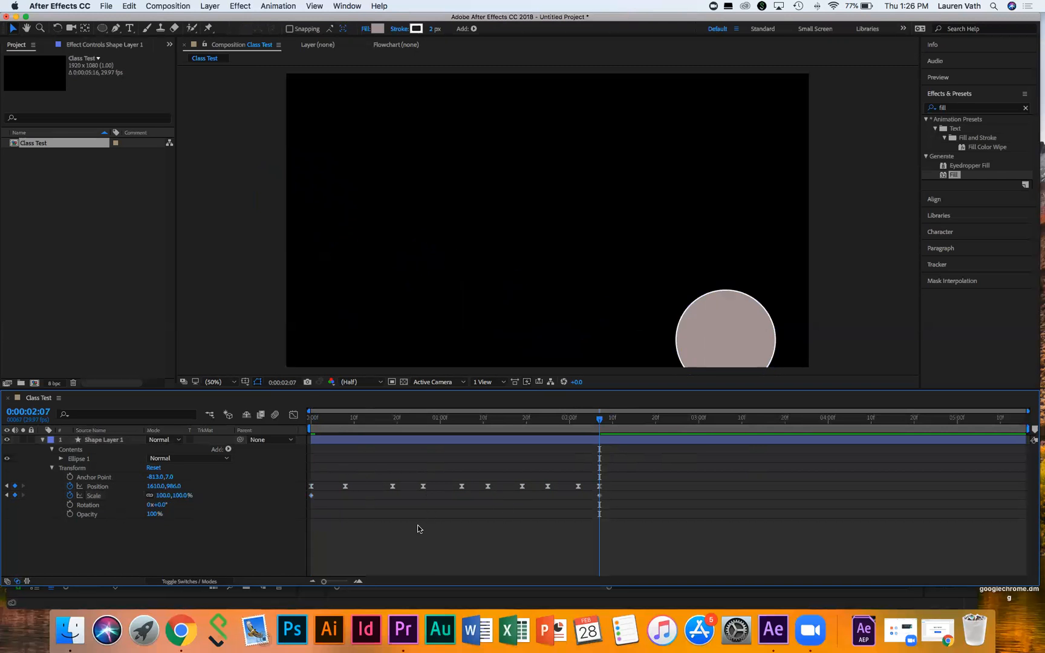
drag(321, 421, 305, 419)
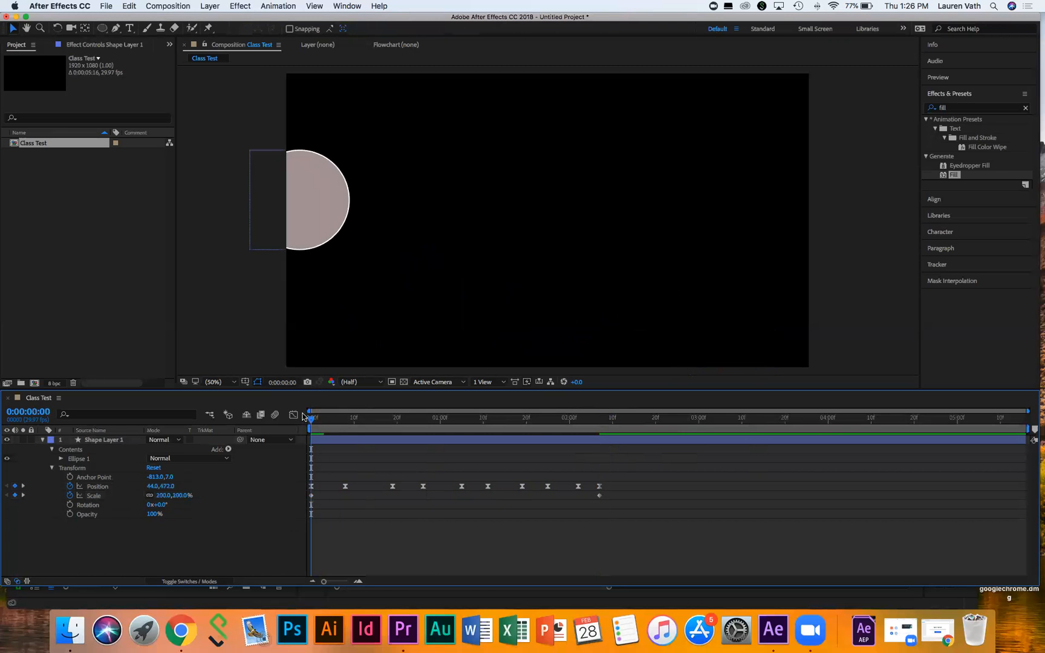
key(space)
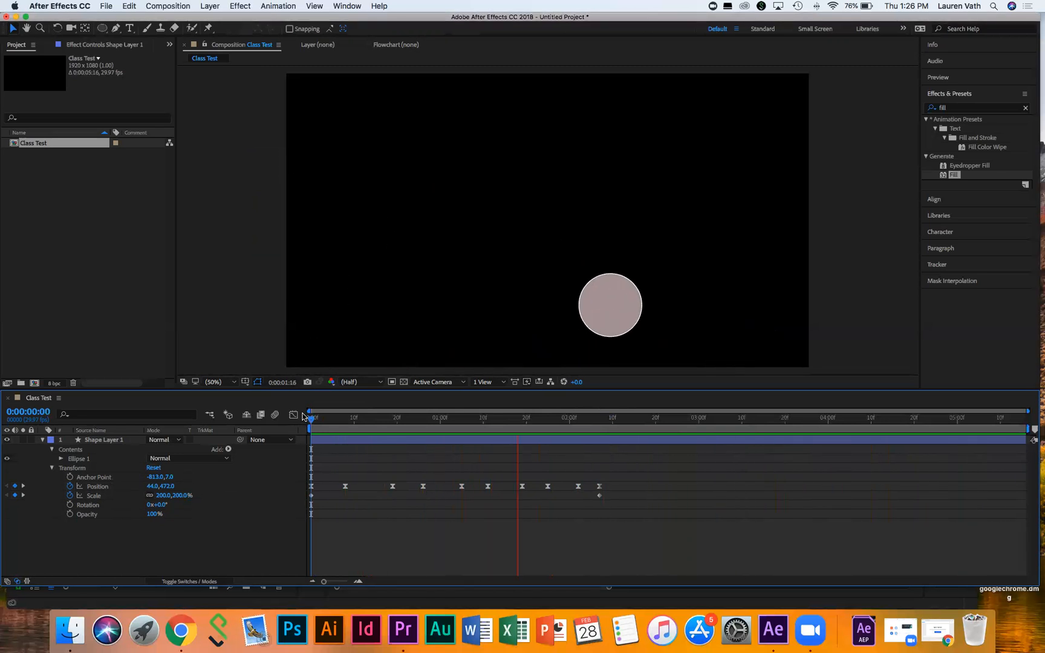
key(space)
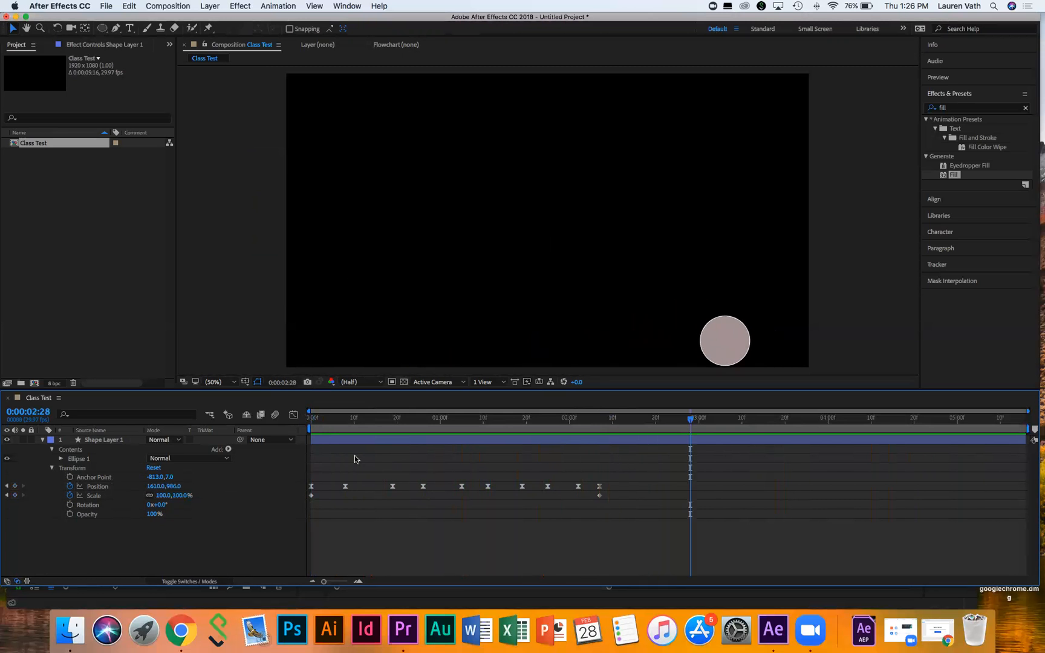
Step: Shift the first Scale keyframe slightly later and preview the retimed scaling
mouse_move(309, 498)
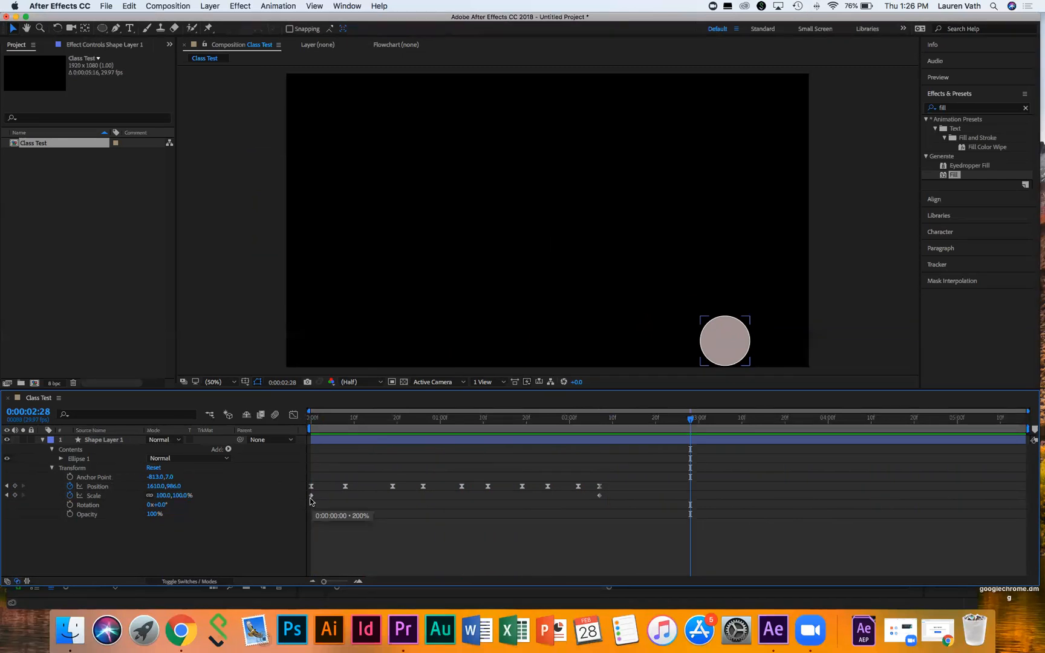
click(310, 498)
mouse_move(316, 499)
mouse_down()
mouse_move(620, 502)
mouse_move(311, 504)
mouse_up()
click(312, 417)
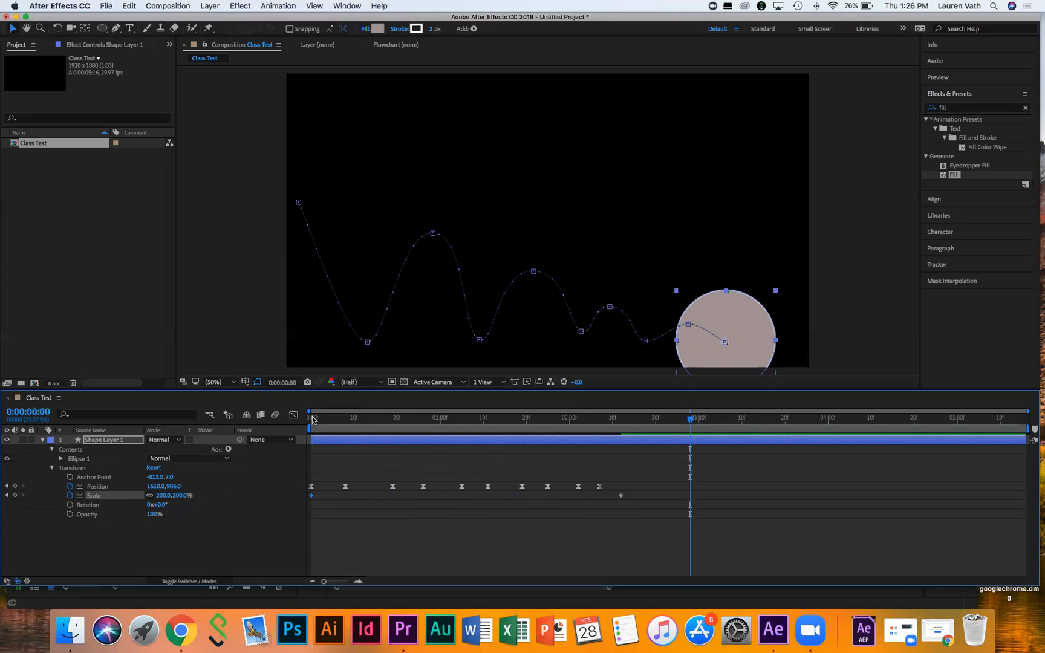
key(space)
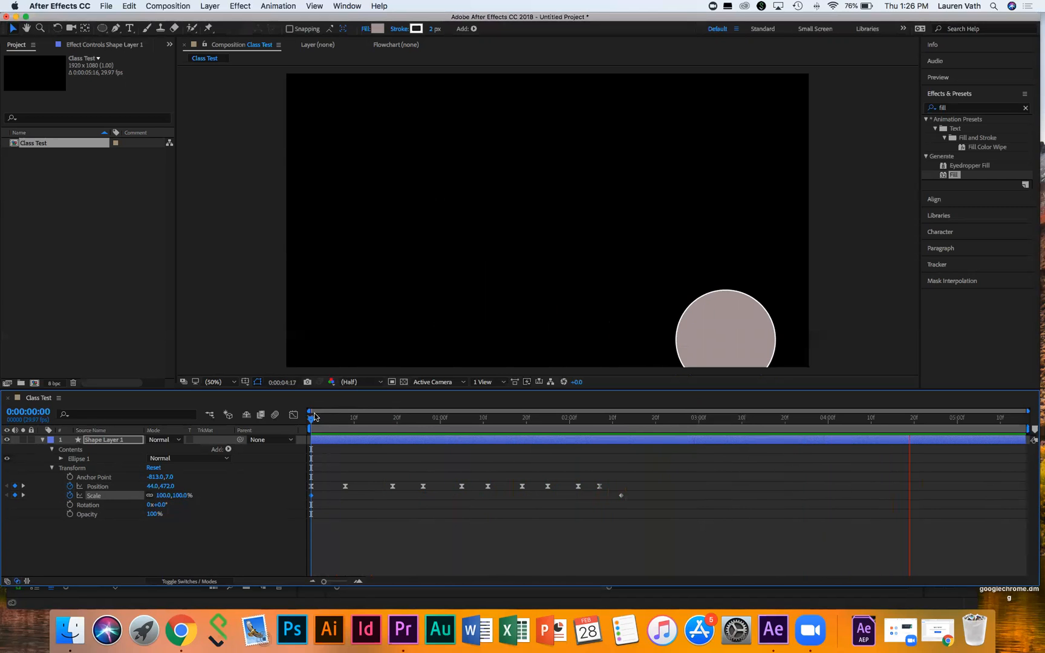
Step: Stop the preview and delete Shape Layer 1 from the Class Test timeline
key(space)
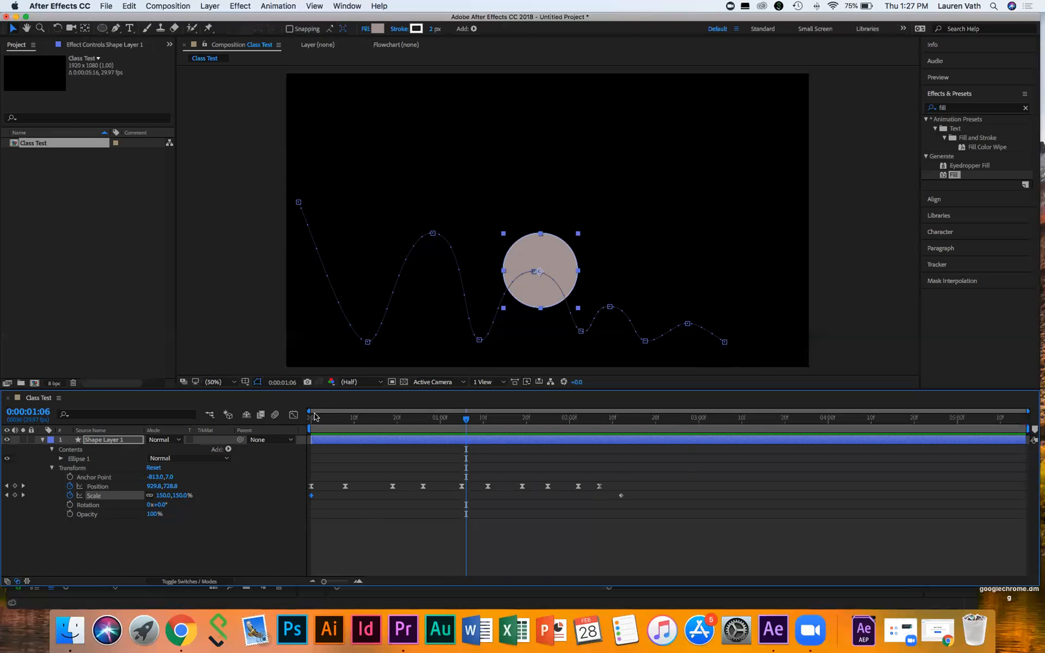
click(93, 443)
key(Delete)
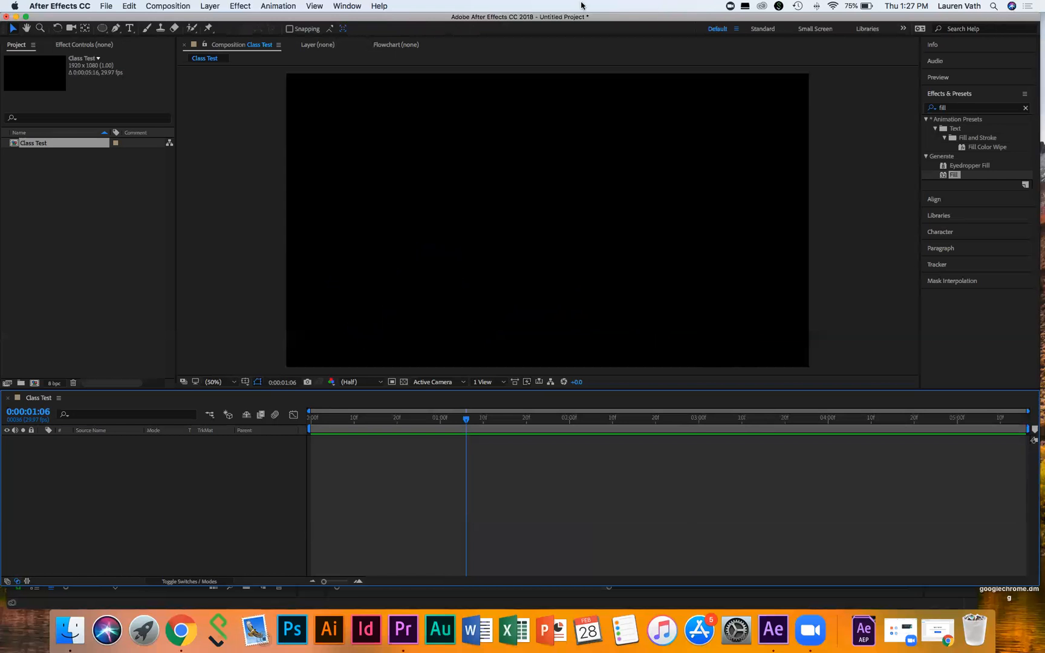
Step: Draw a paragraph text box in the Class Test comp and type 'Working Title'
click(130, 29)
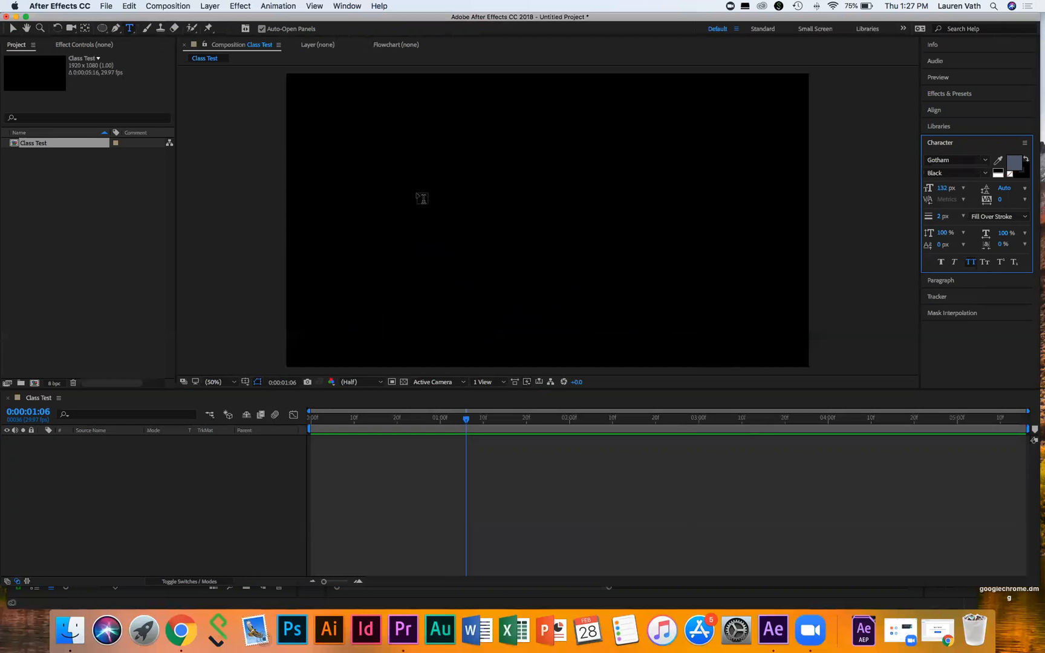
drag(397, 171, 723, 265)
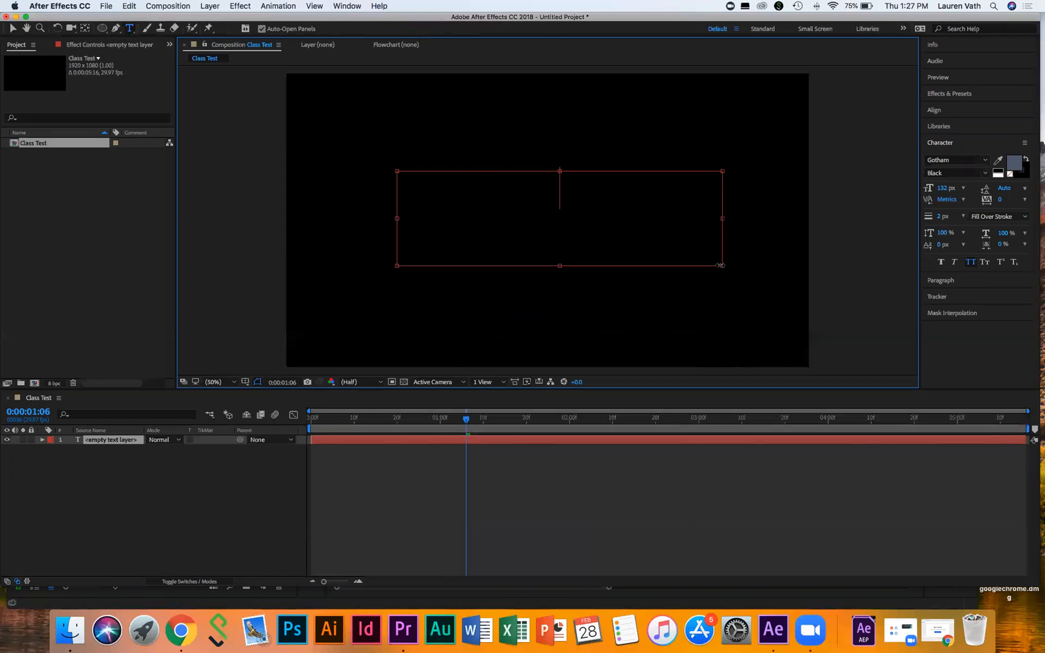
text(ewotr)
key(BackSpace)
key(BackSpace)
key(BackSpace)
key(BackSpace)
key(BackSpace)
text(ze)
key(BackSpace)
key(BackSpace)
text(Working Title)
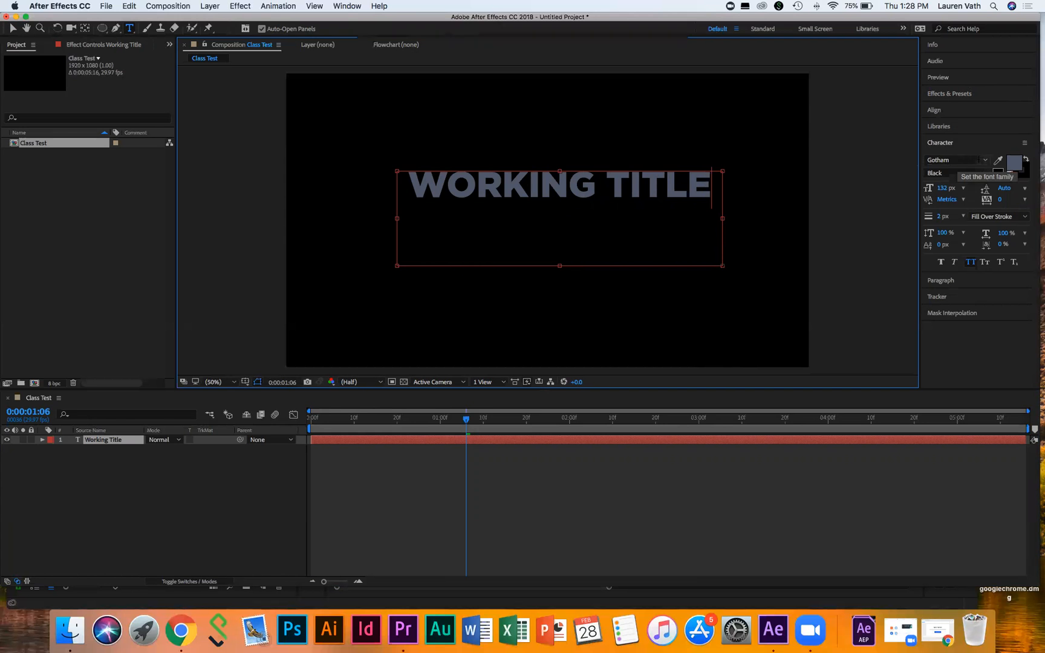
Step: Keep Gotham Black as the title's font and nudge its font size
click(977, 160)
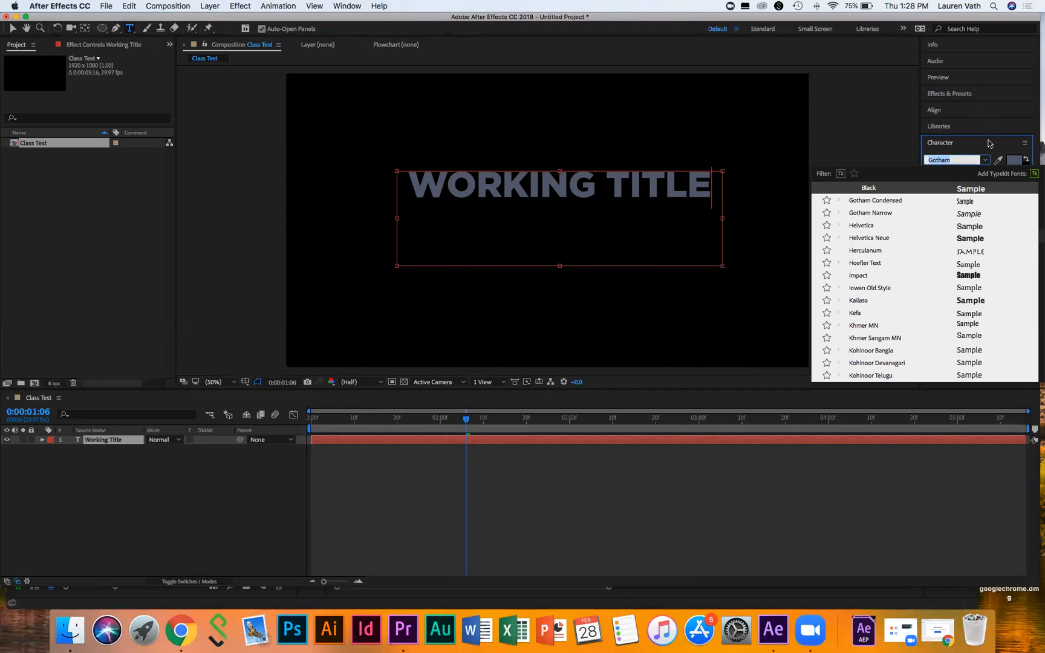
click(990, 145)
click(990, 148)
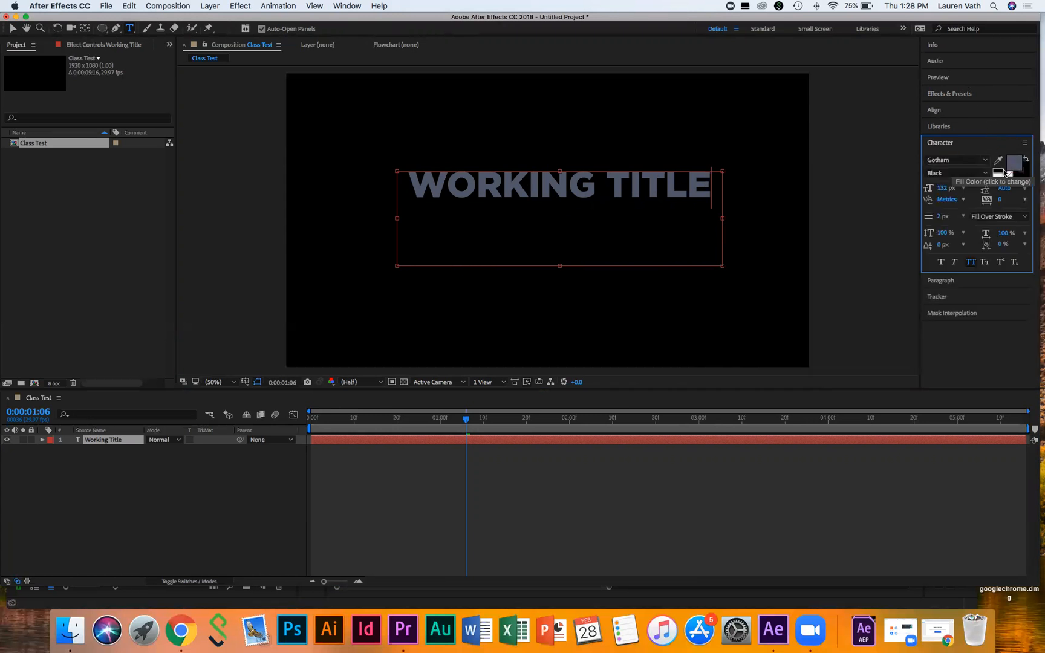
click(984, 176)
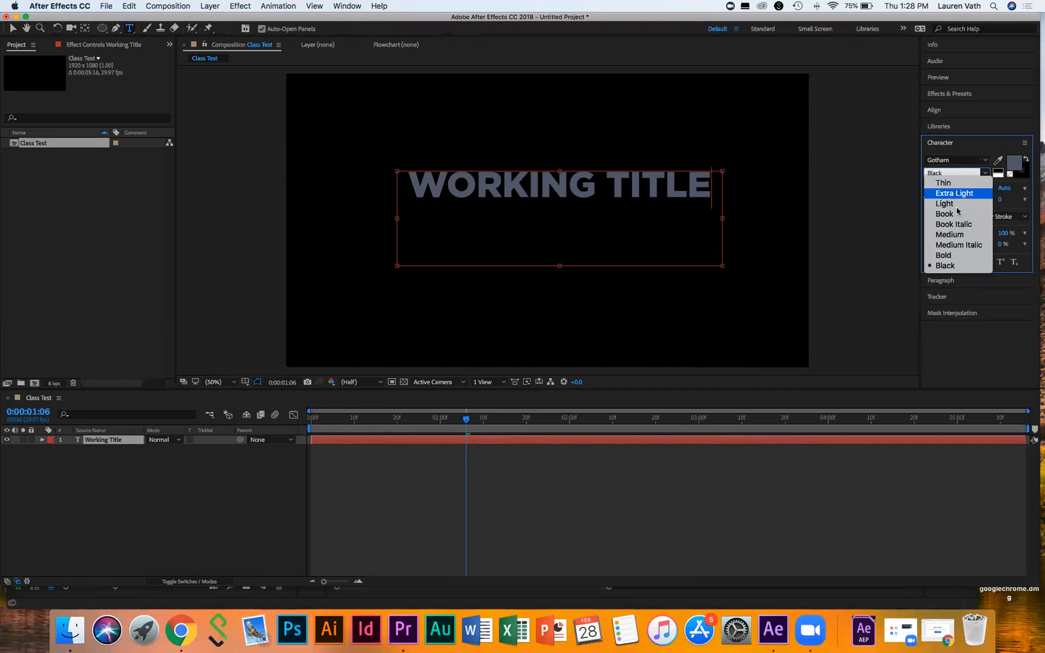
click(983, 175)
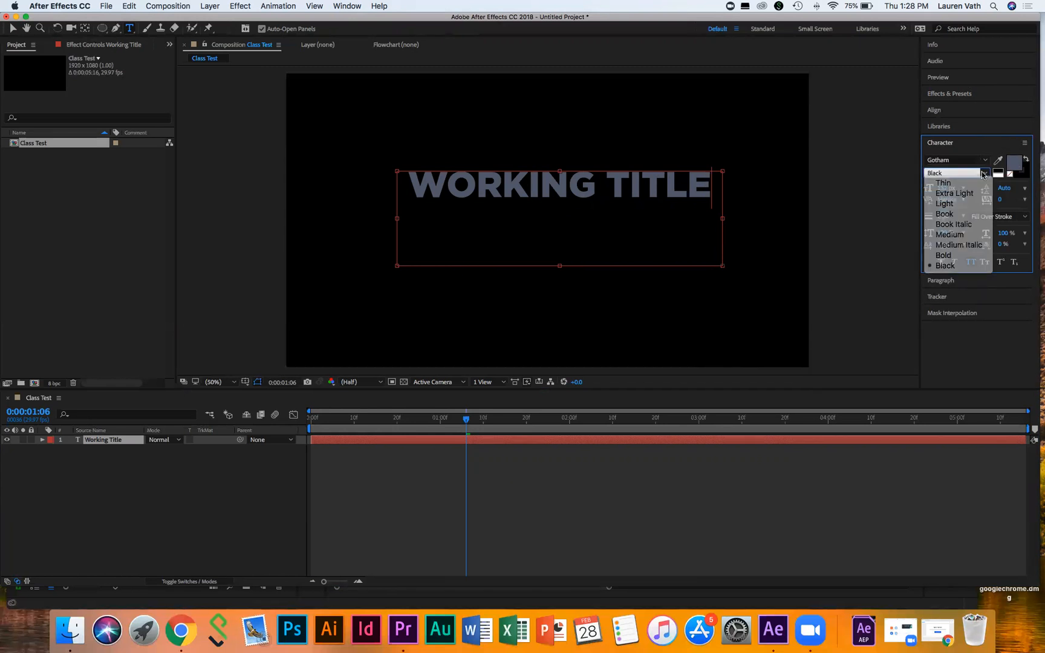
click(944, 189)
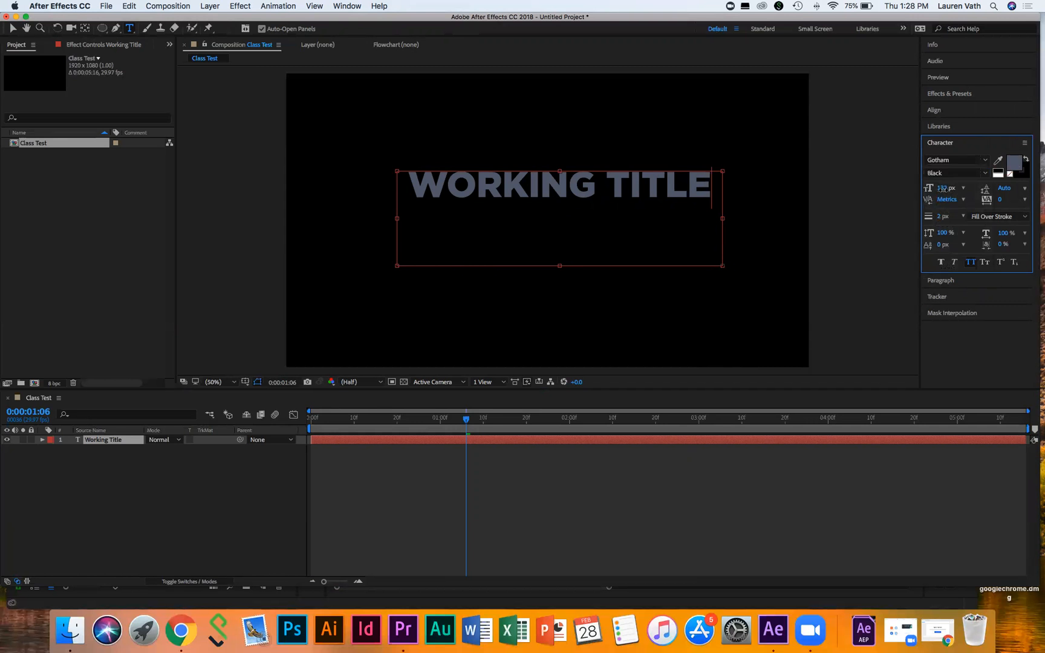
drag(952, 189, 942, 190)
Step: Set the WORKING TITLE text to 140 px with All Caps on
double_click(473, 182)
click(472, 182)
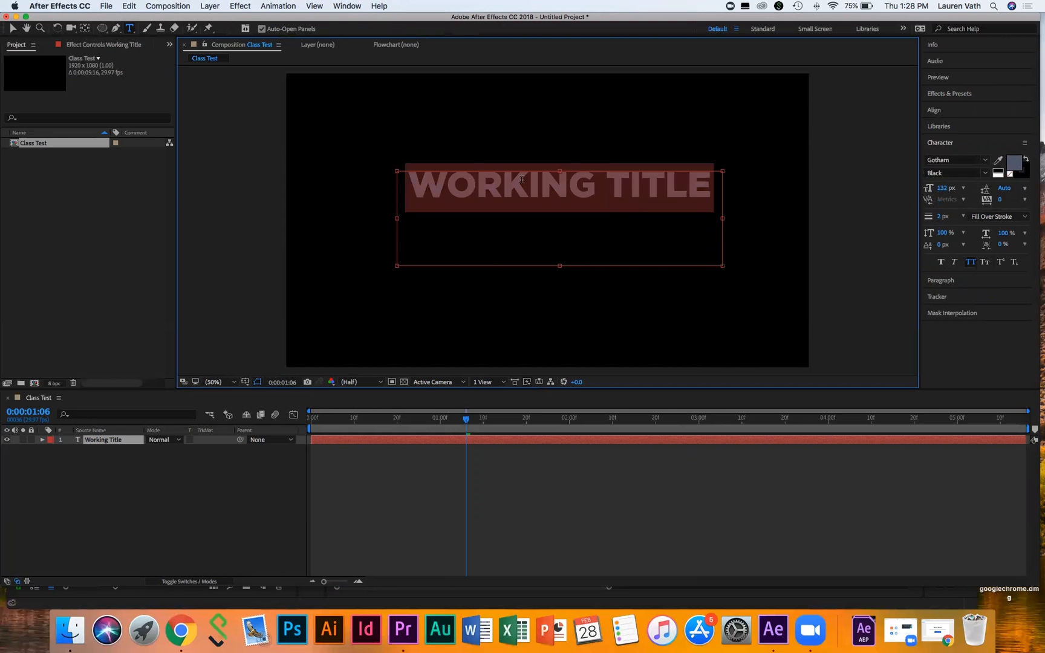
click(944, 188)
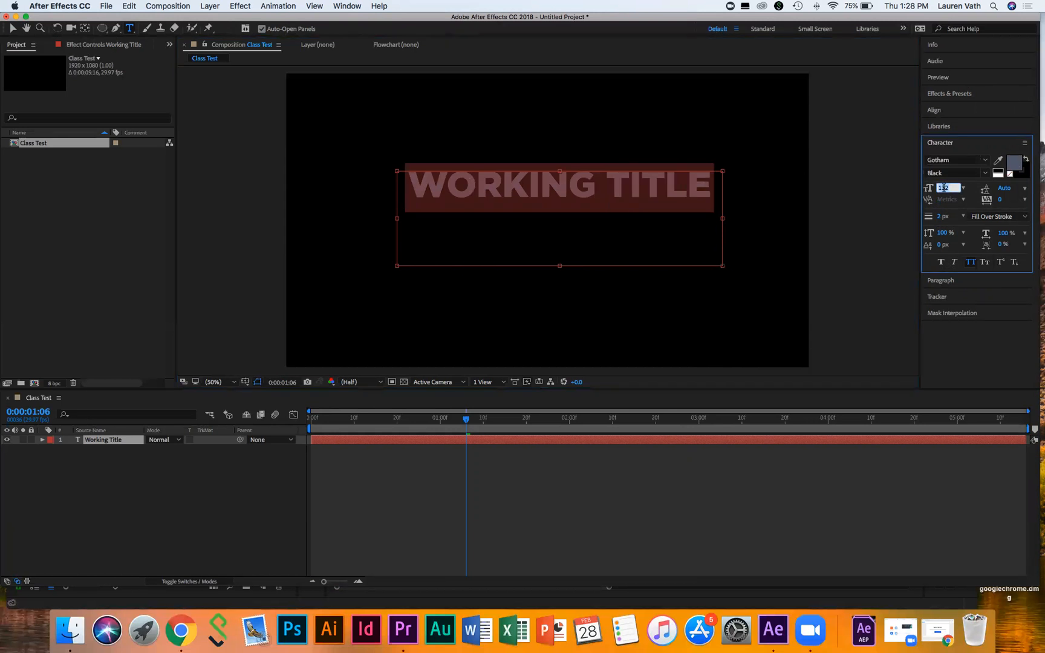
drag(952, 188, 942, 181)
text(140)
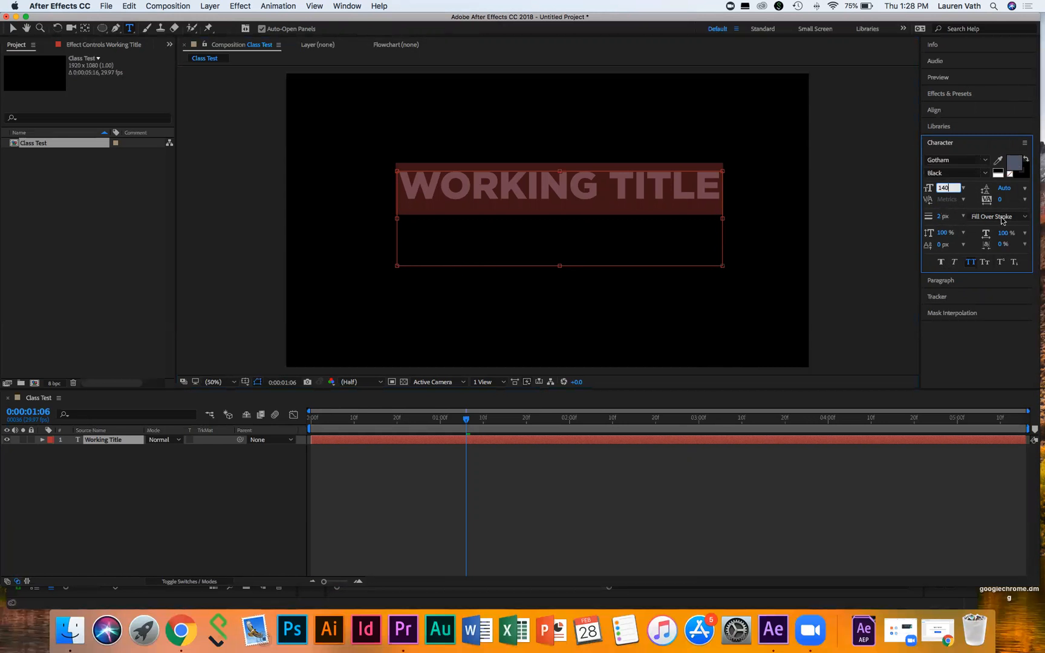
click(971, 262)
Step: Preview the title from the start, then expand the layer's Transform properties
click(333, 461)
click(319, 418)
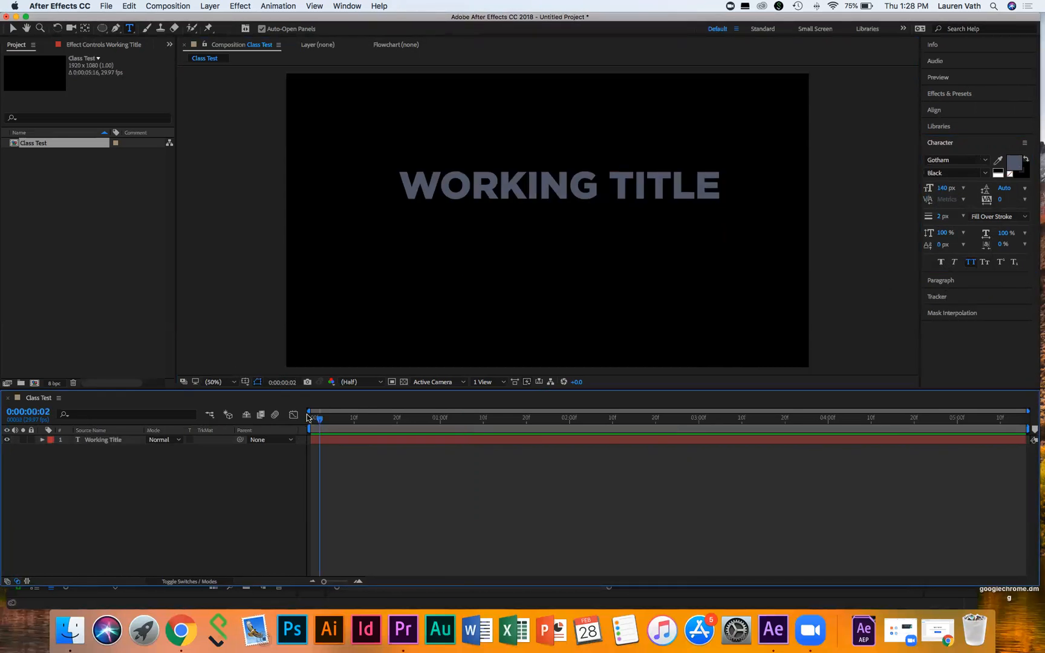
key(space)
key(space)
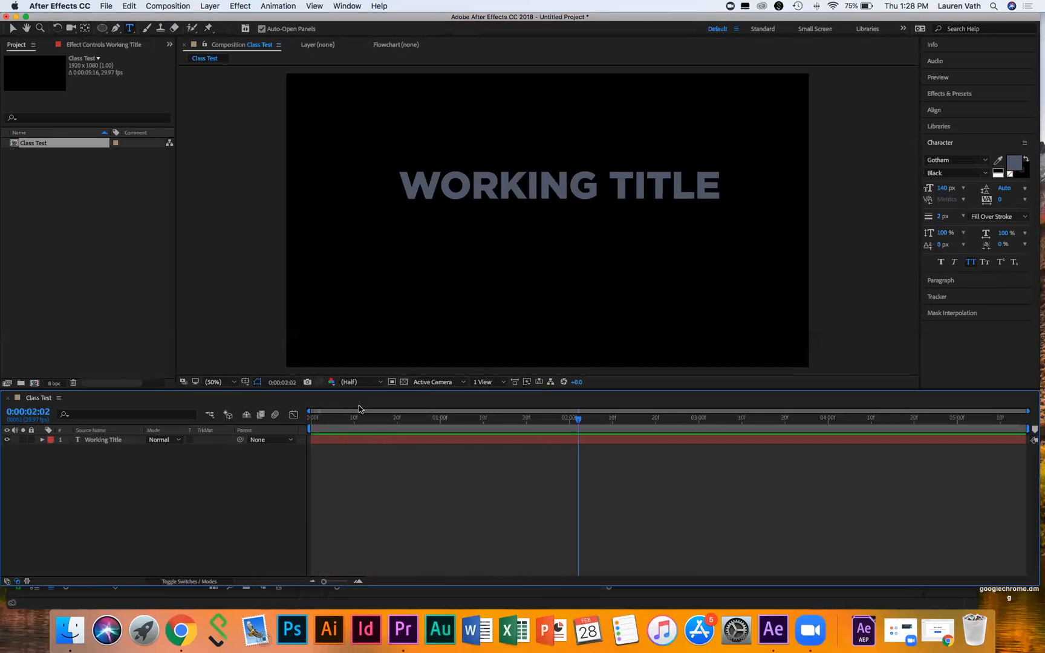
click(42, 441)
click(52, 461)
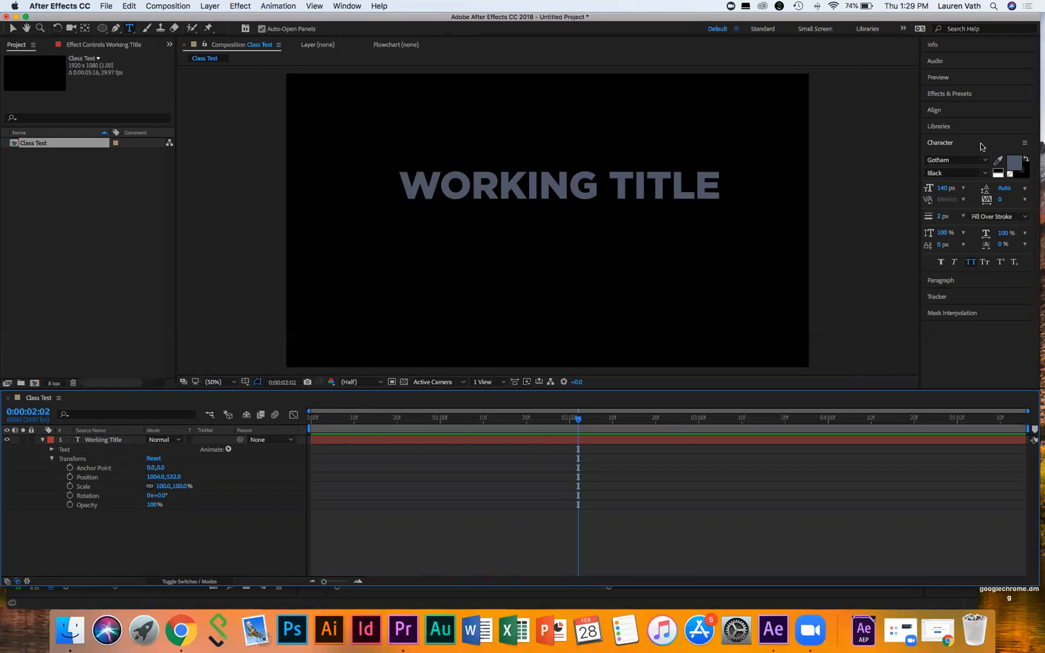
Step: Clear the previous 'fill' search in the Effects & Presets panel
click(964, 95)
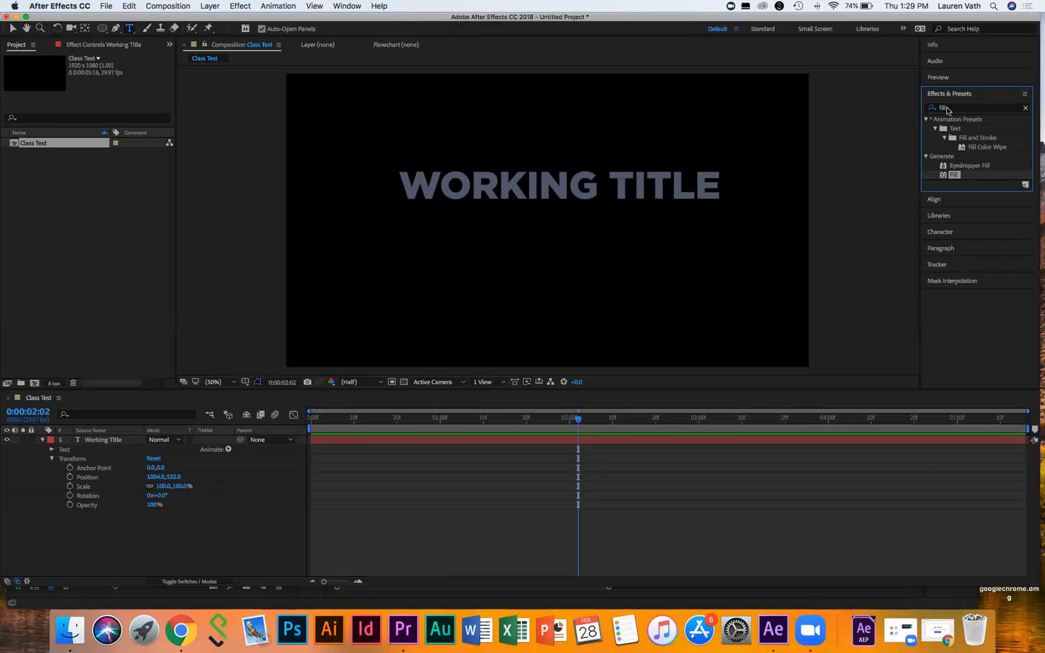
click(949, 109)
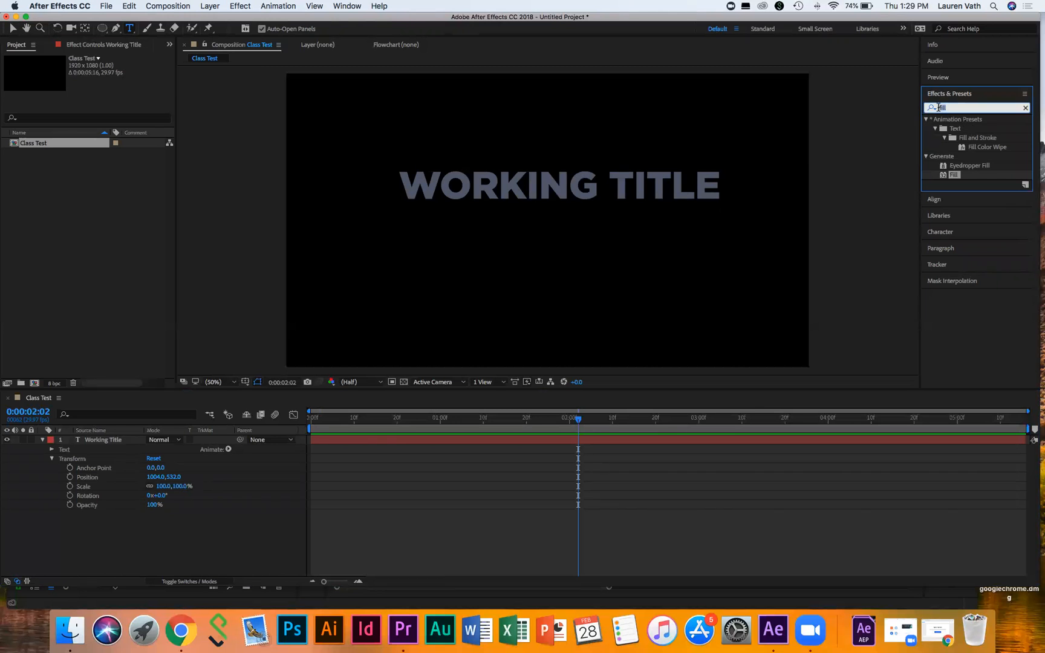
key(BackSpace)
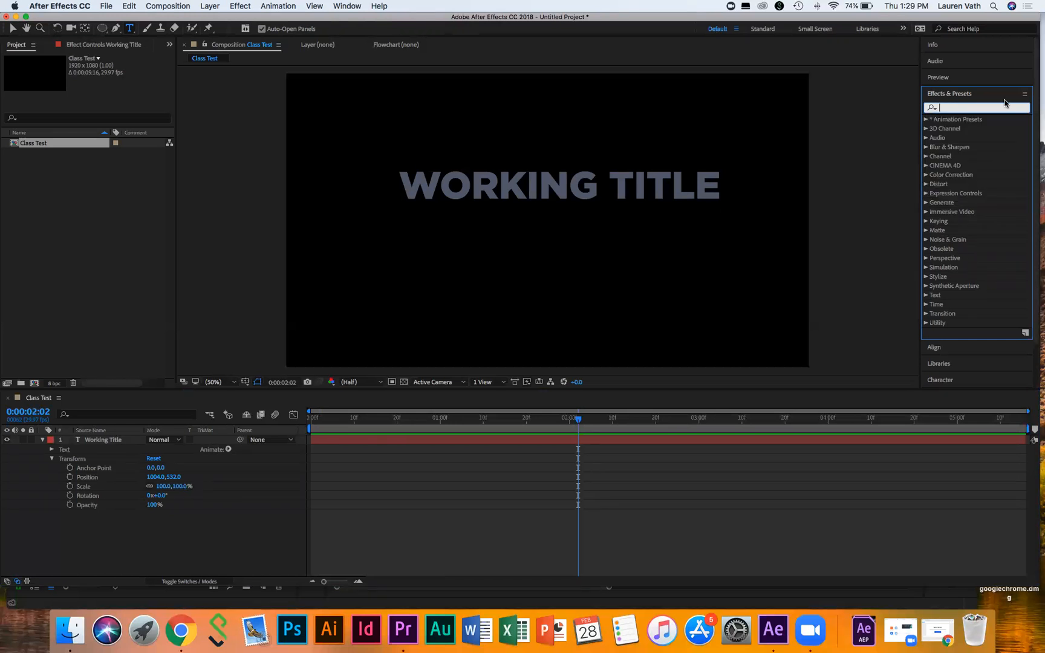
click(944, 105)
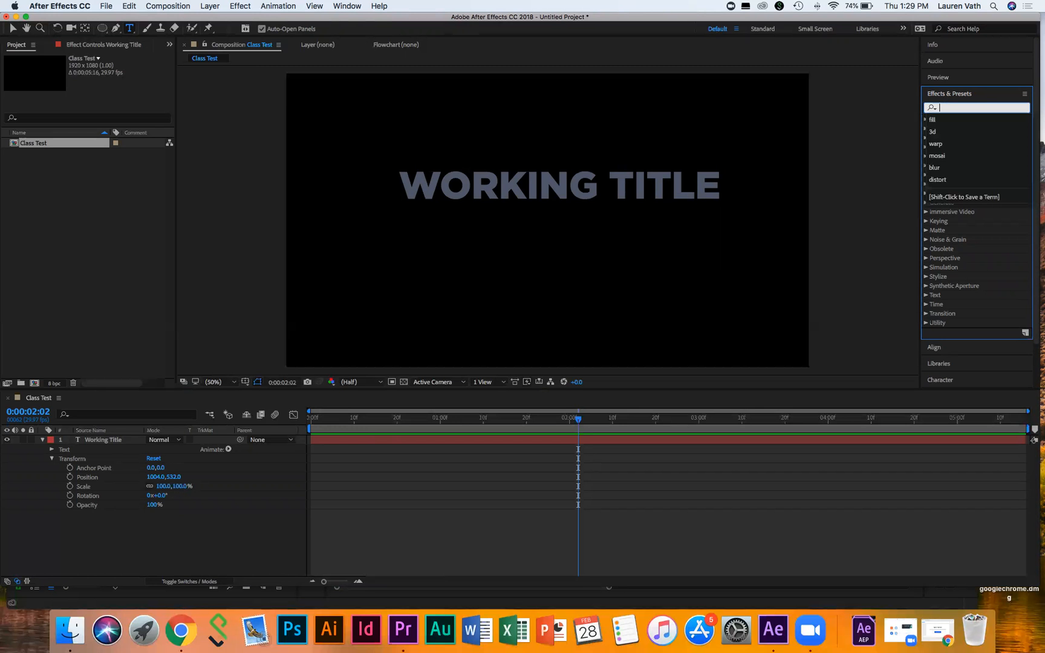
click(992, 100)
click(992, 101)
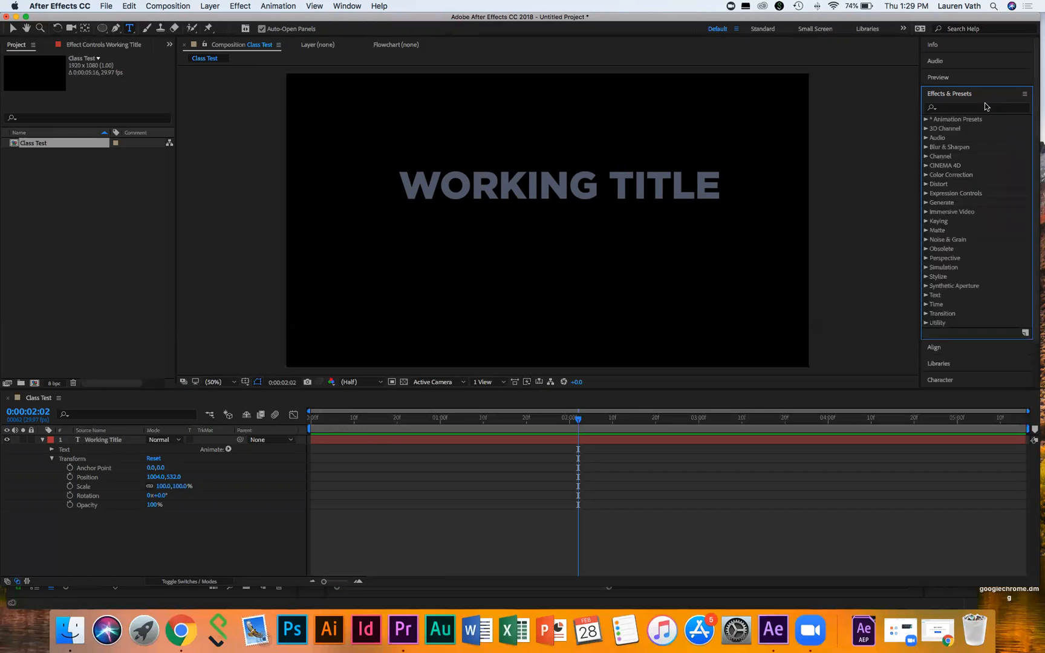
Step: Drag Center Spiral from Animation Presets > Text > Animate In onto the Working Title layer
click(926, 119)
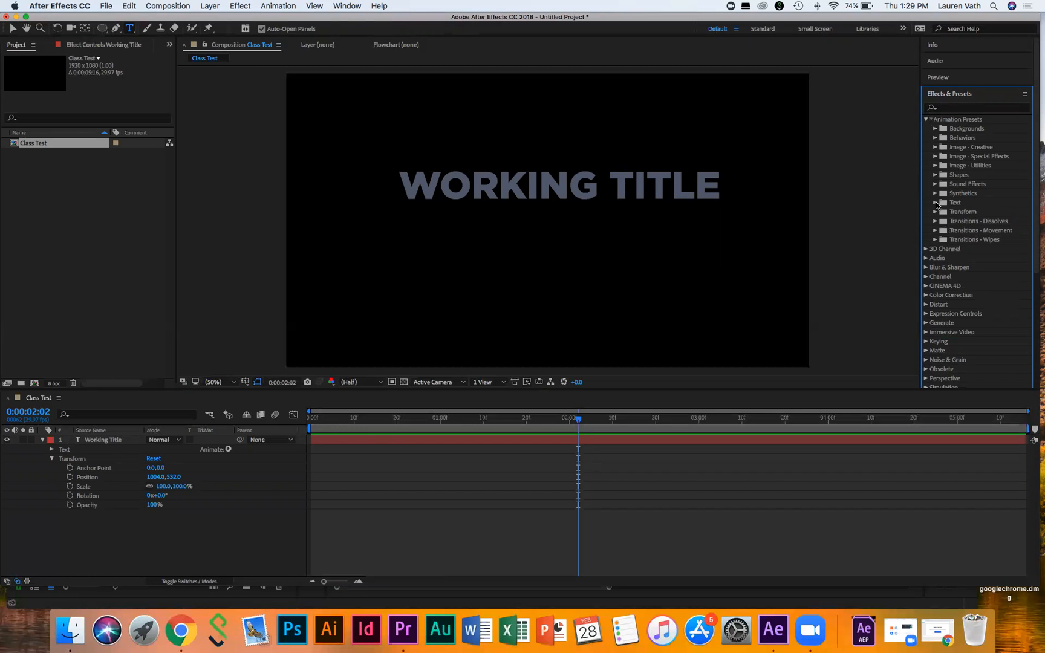
click(936, 204)
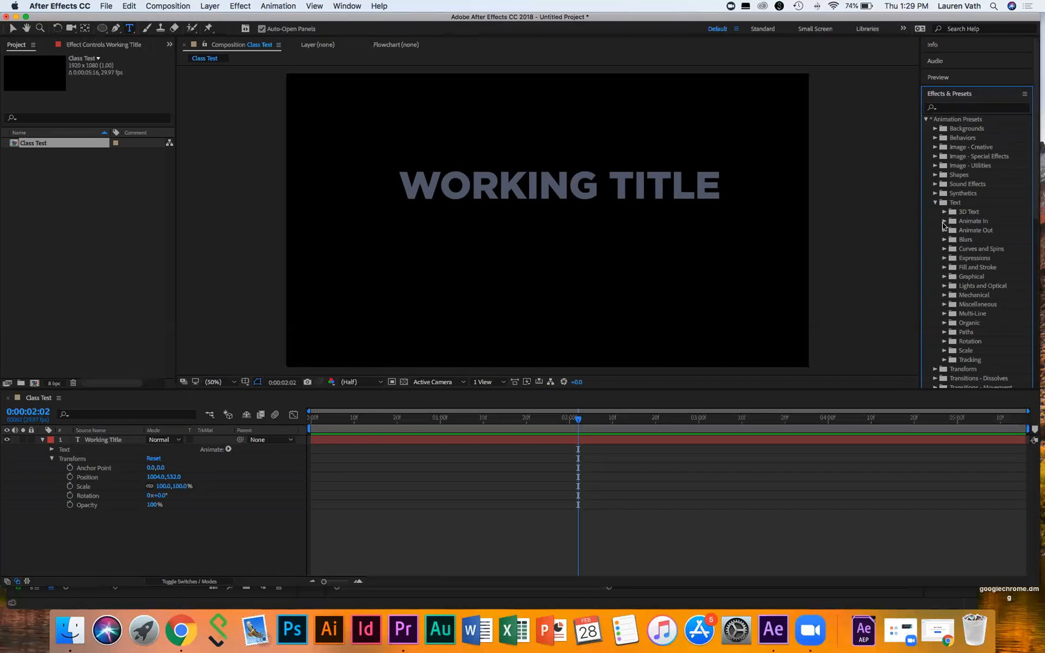
click(945, 222)
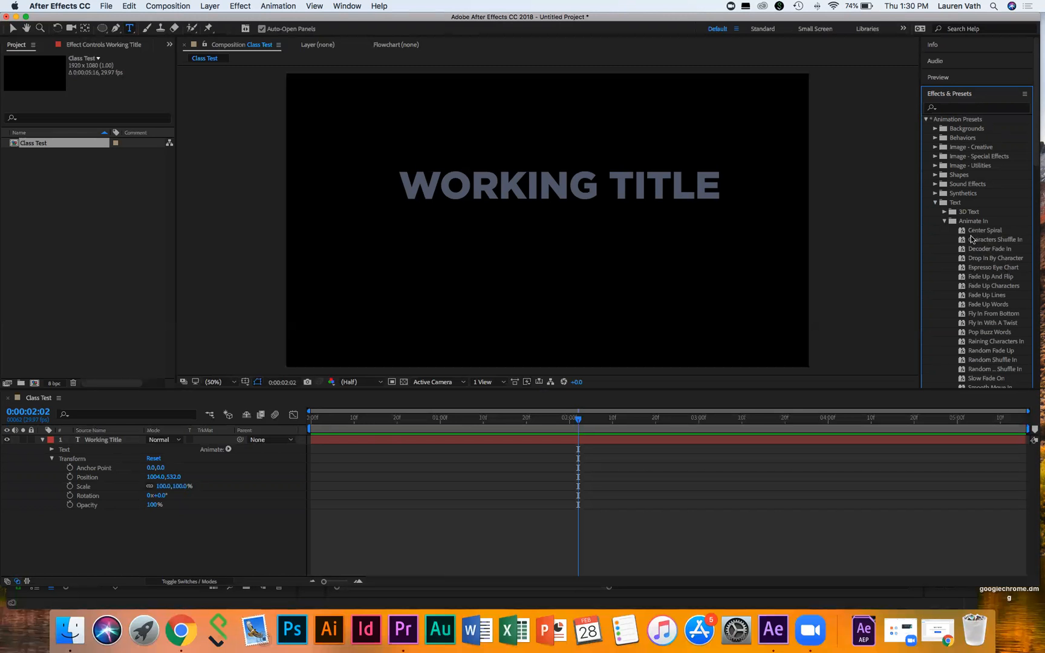
scroll(983, 337, down, 5)
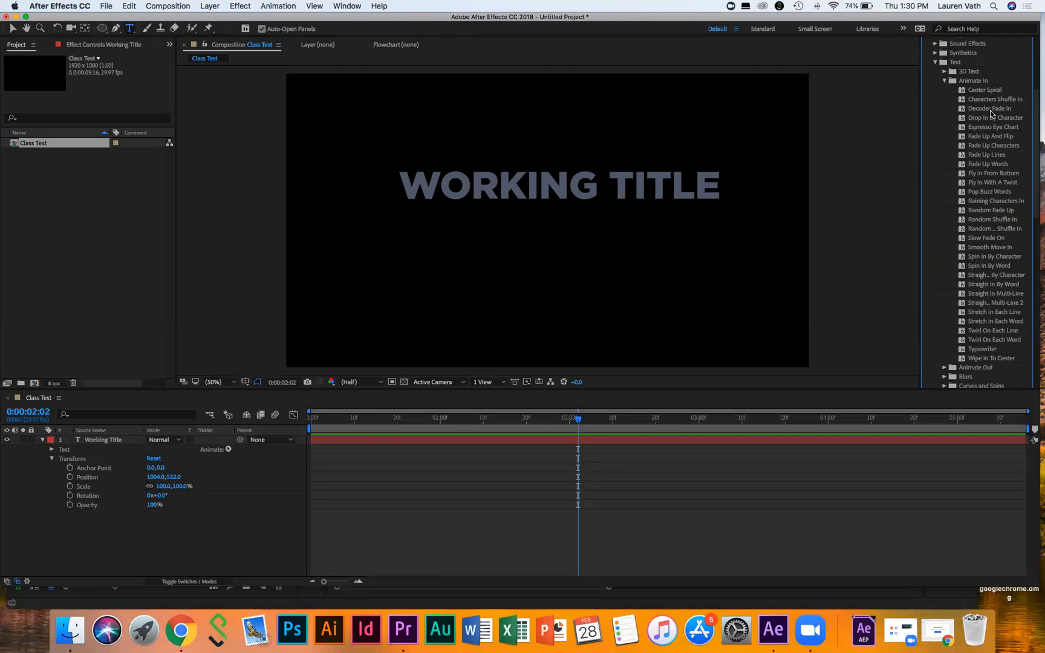
drag(988, 94, 456, 440)
click(313, 418)
Step: Preview the Center Spiral animation, inspect its Text animators, then undo the preset
key(space)
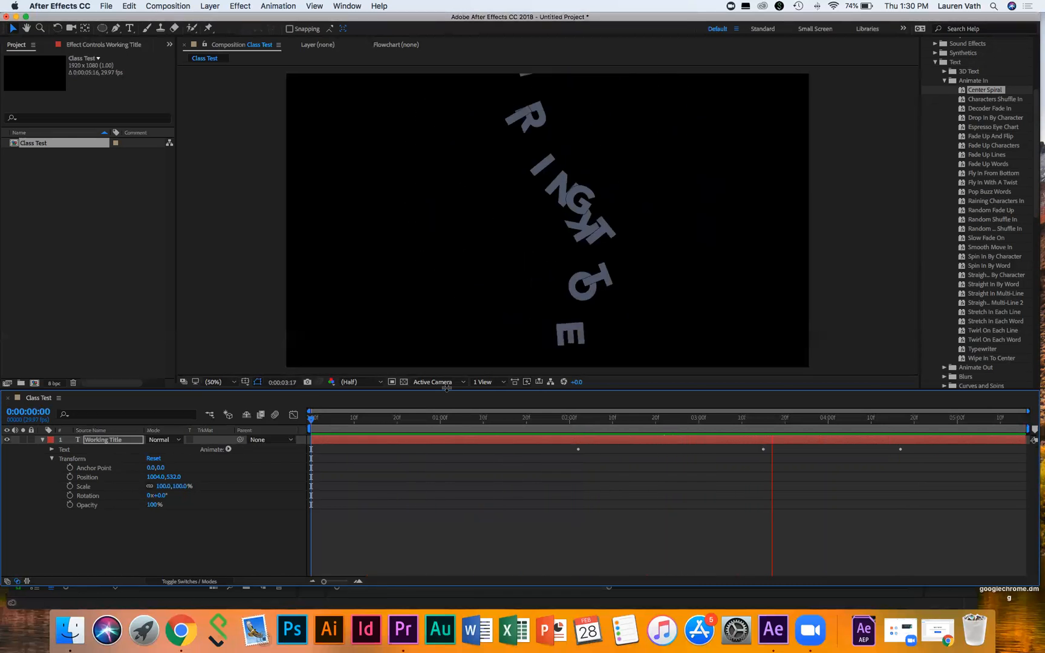
key(space)
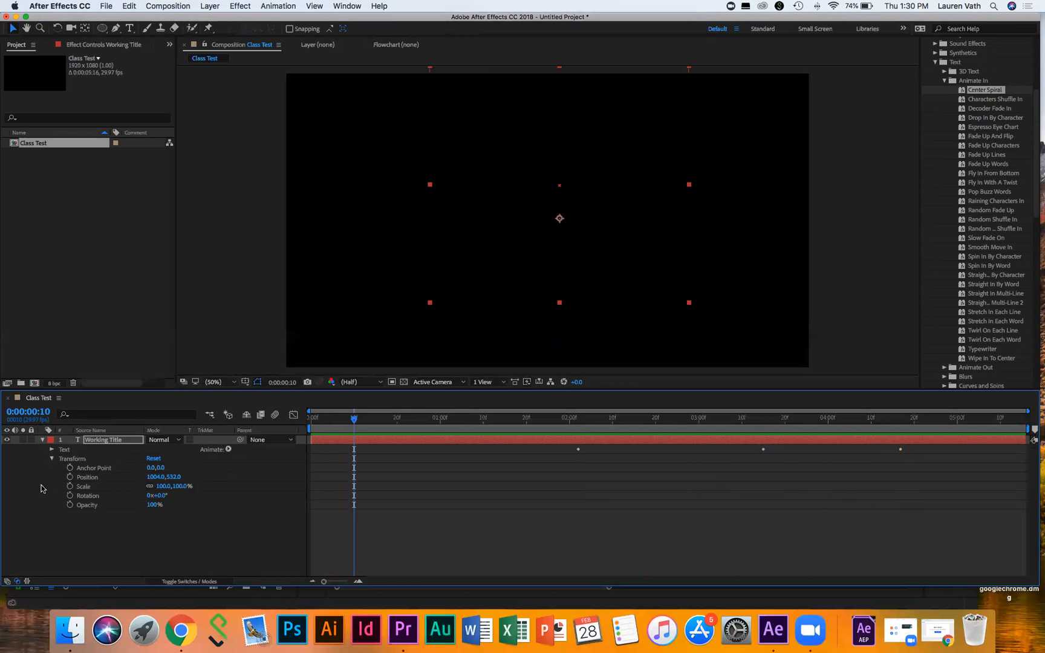
click(51, 449)
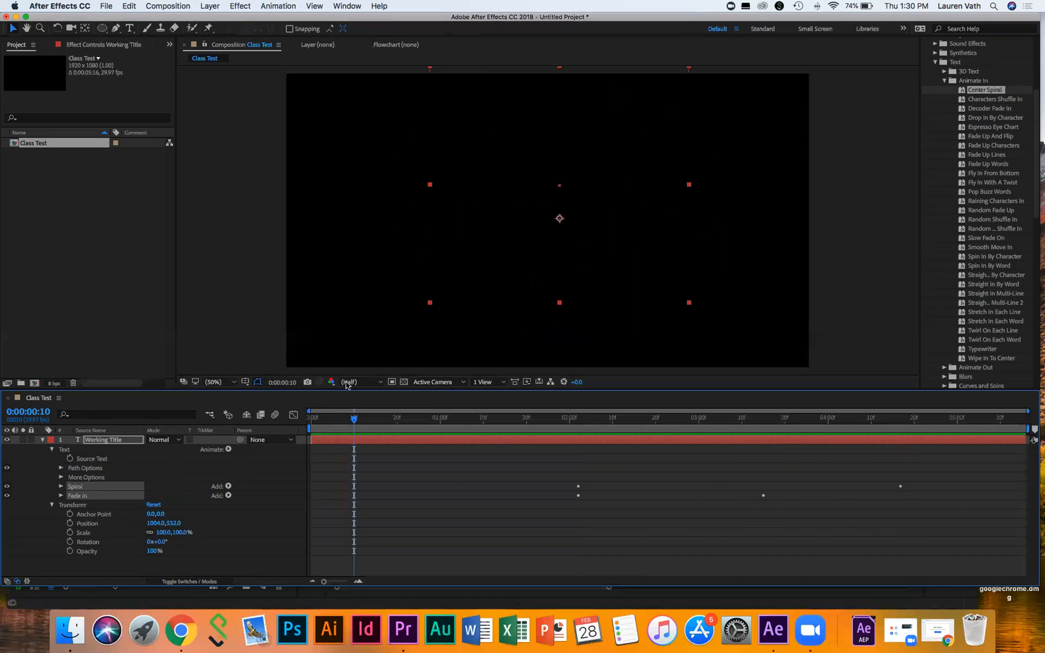
key(super+z)
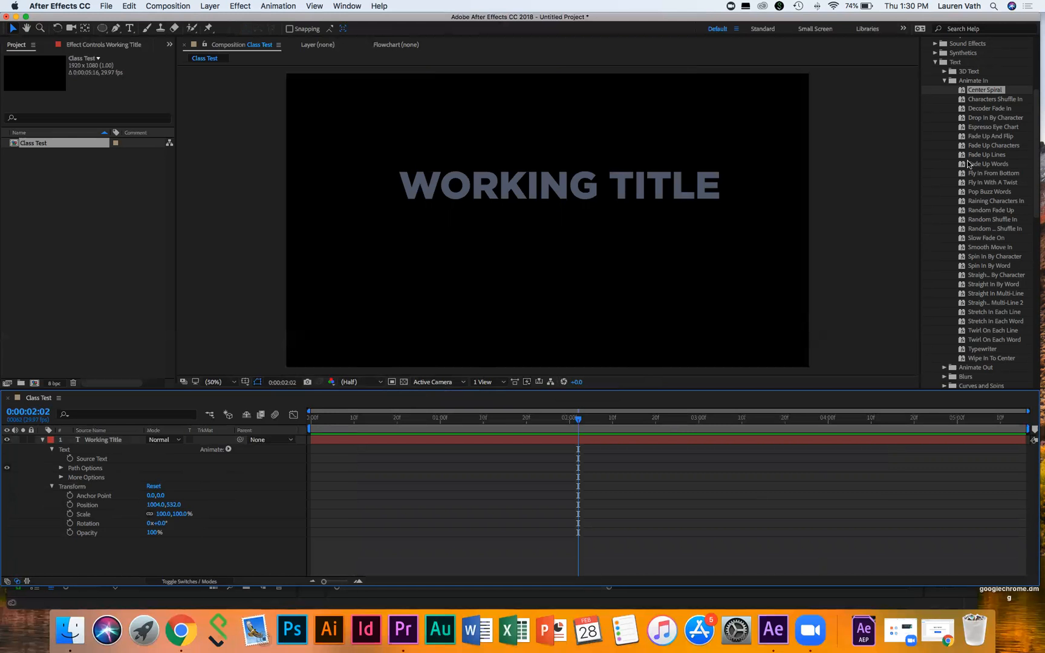
click(986, 119)
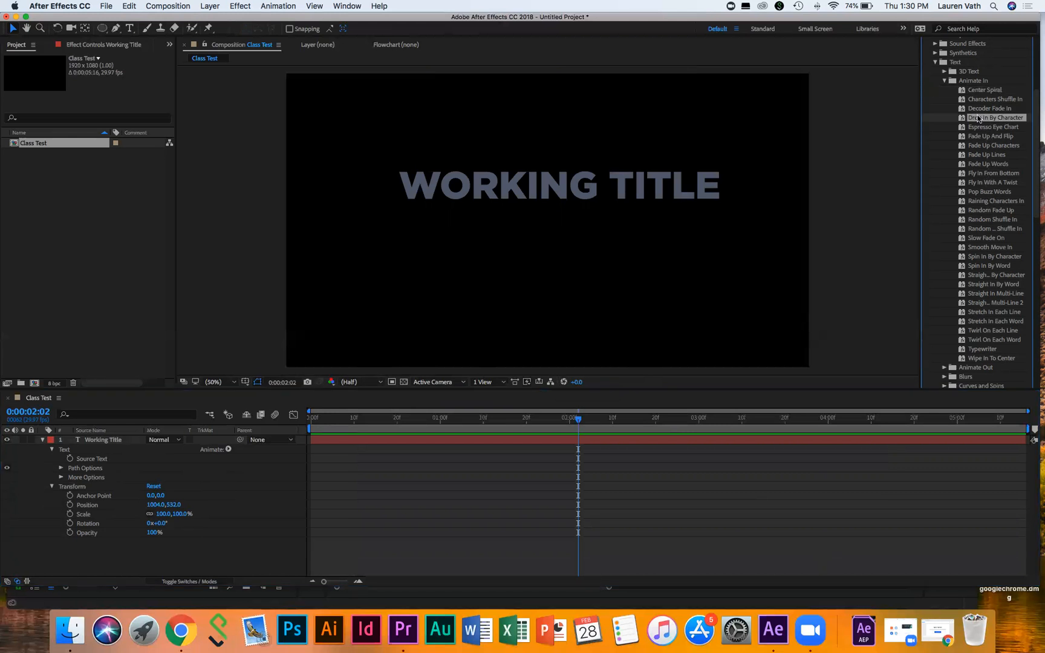
drag(979, 118, 476, 439)
click(317, 417)
key(space)
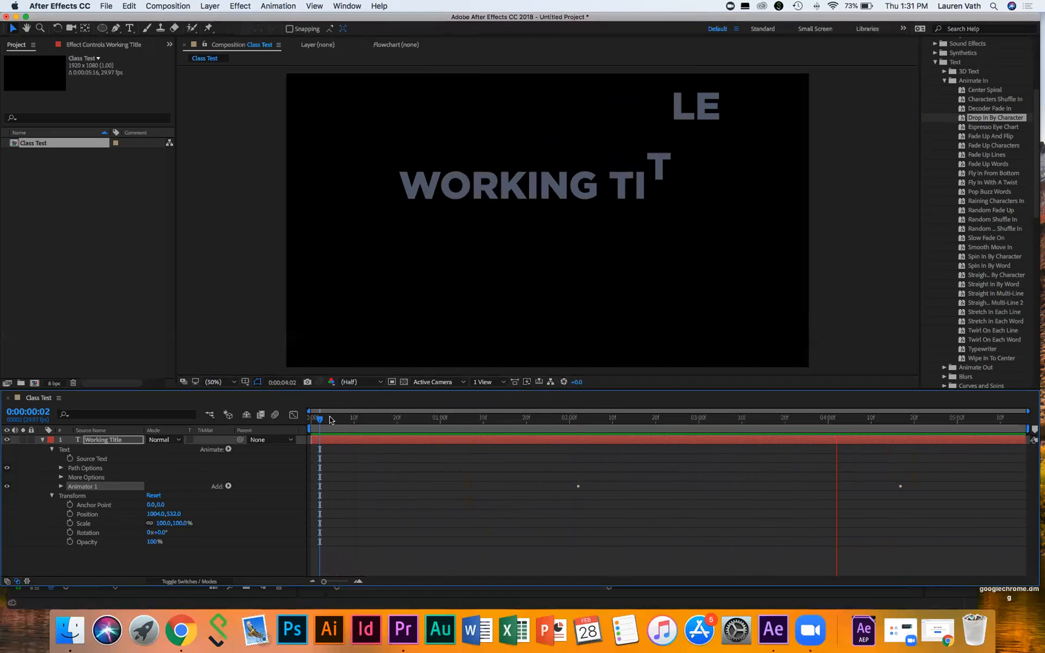
key(space)
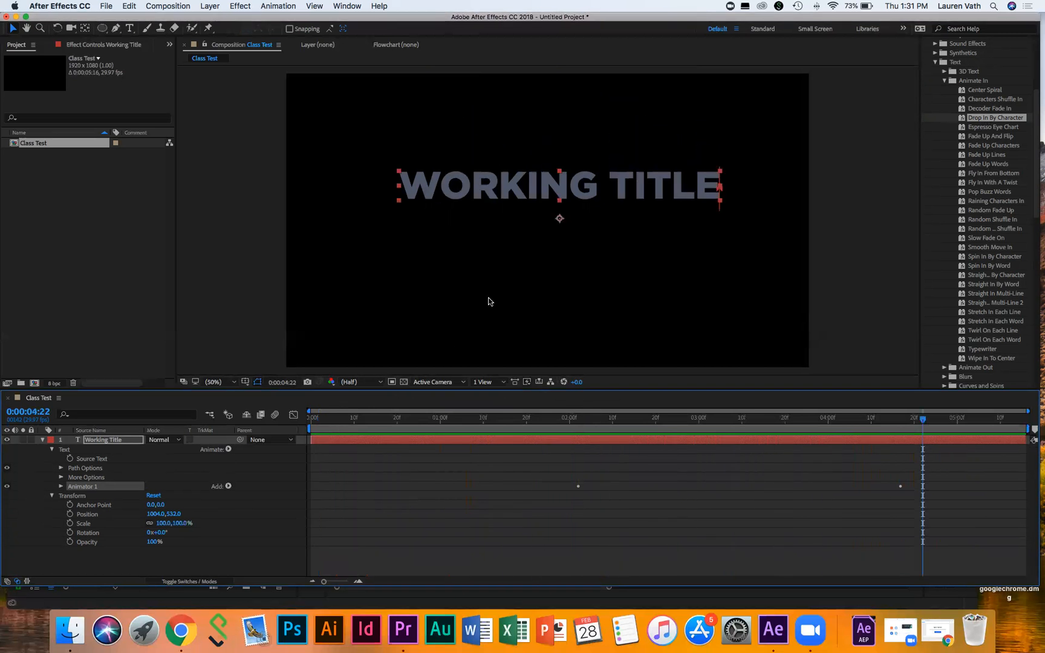
key(super+z)
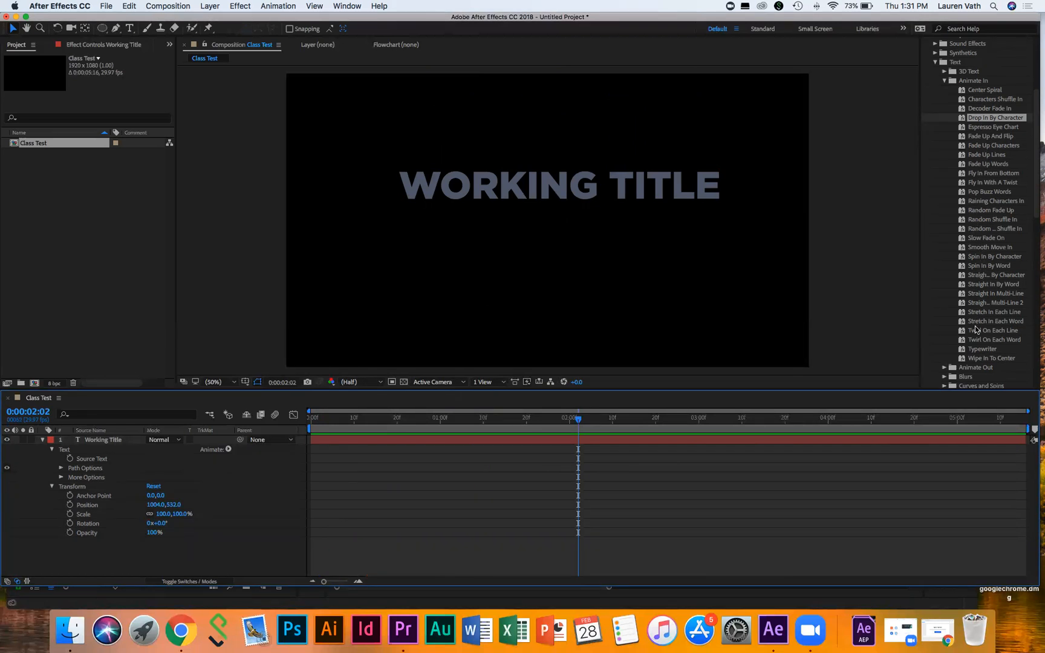
Step: Apply the Typewriter preset to Working Title, preview it from 0:00:02:02, and expand Animator 1
drag(975, 351, 465, 442)
drag(342, 419, 309, 420)
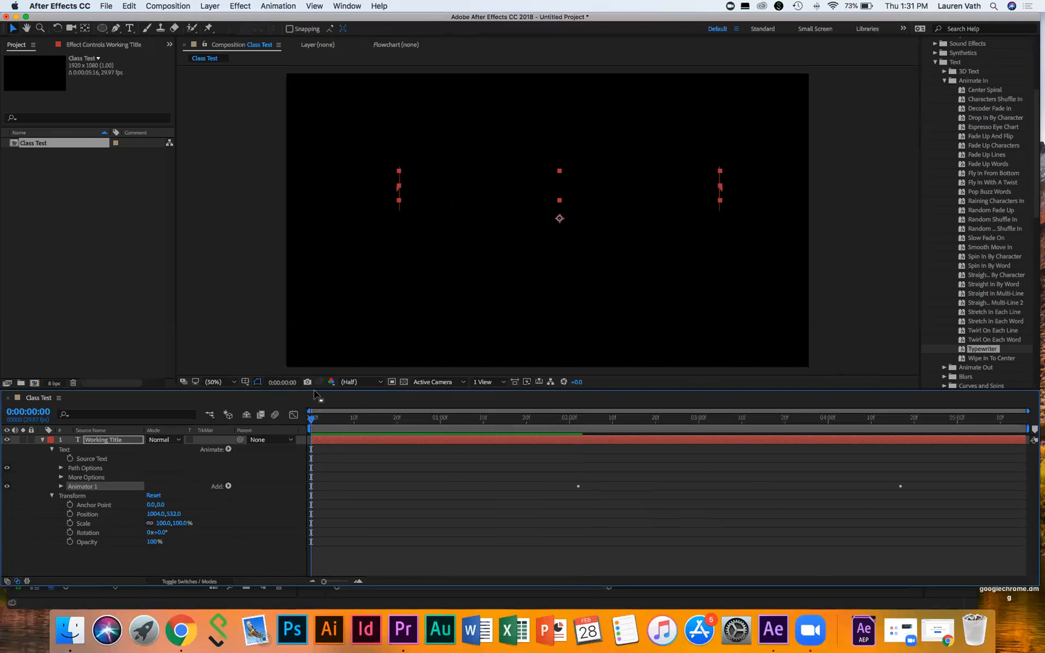
key(space)
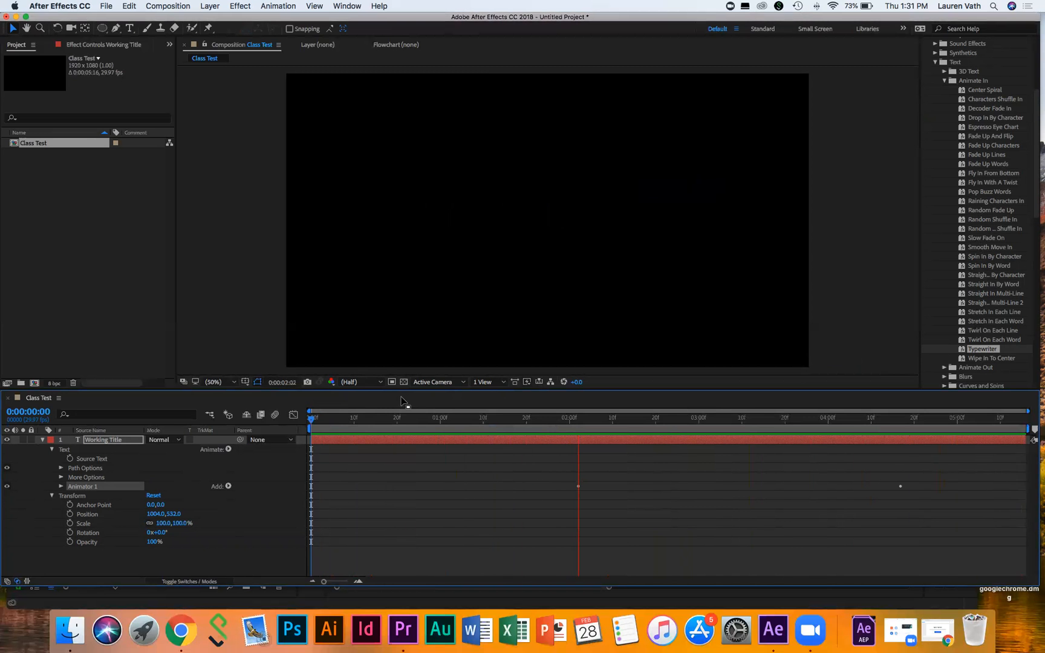
key(space)
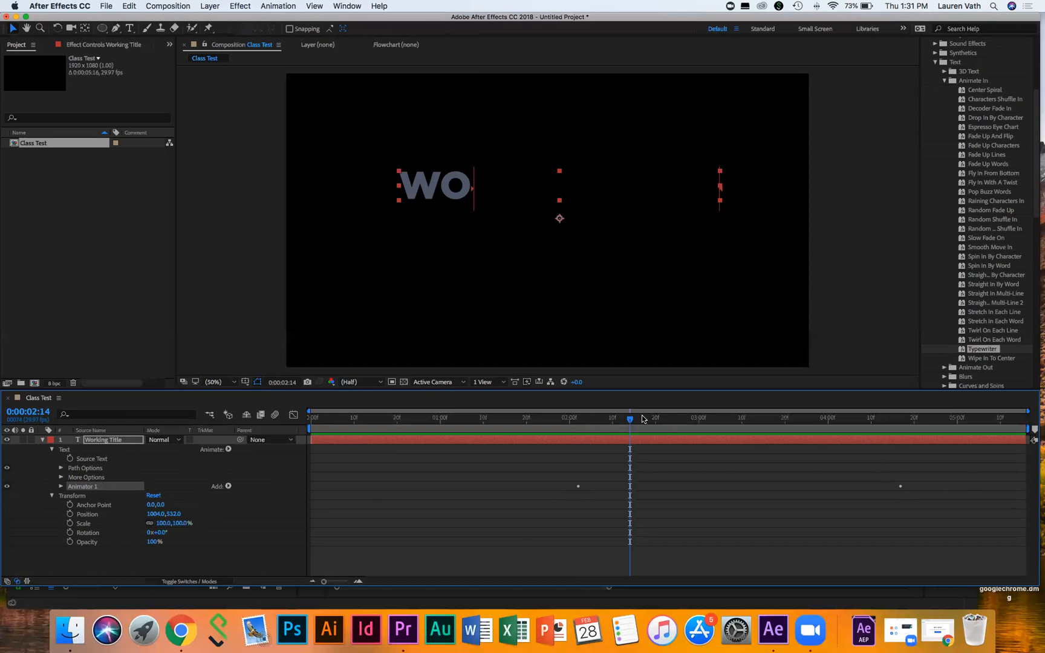
click(574, 418)
key(space)
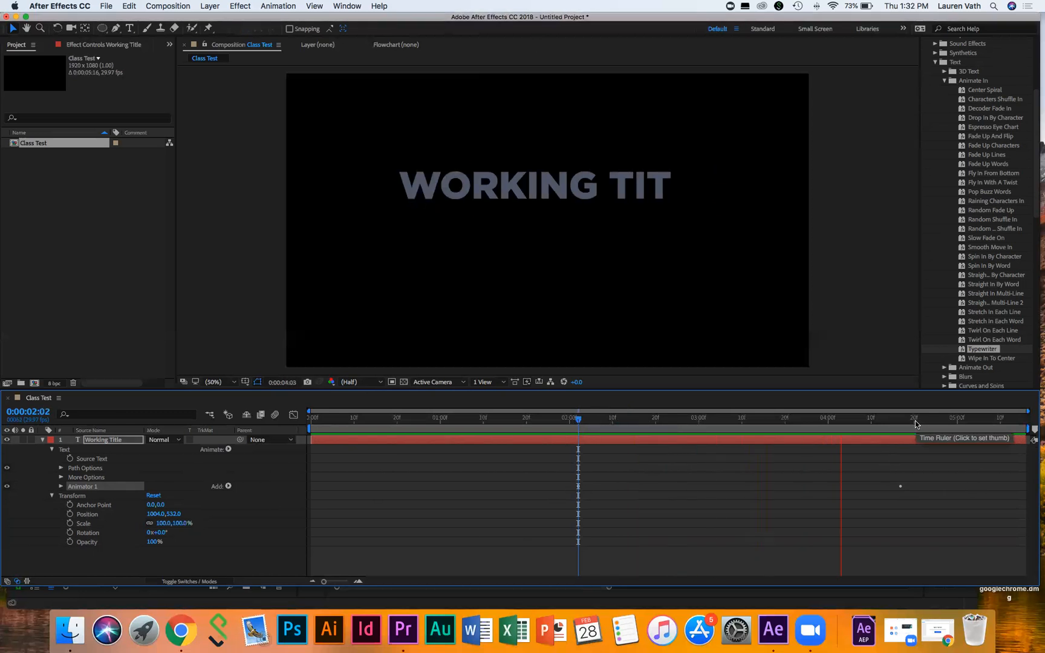
key(space)
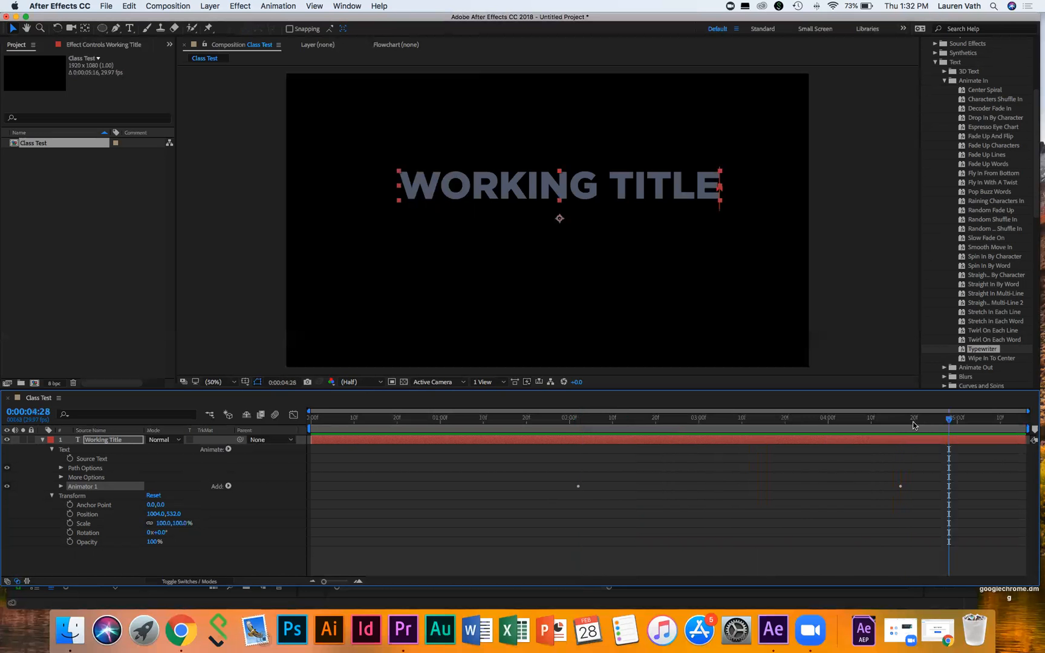
click(61, 487)
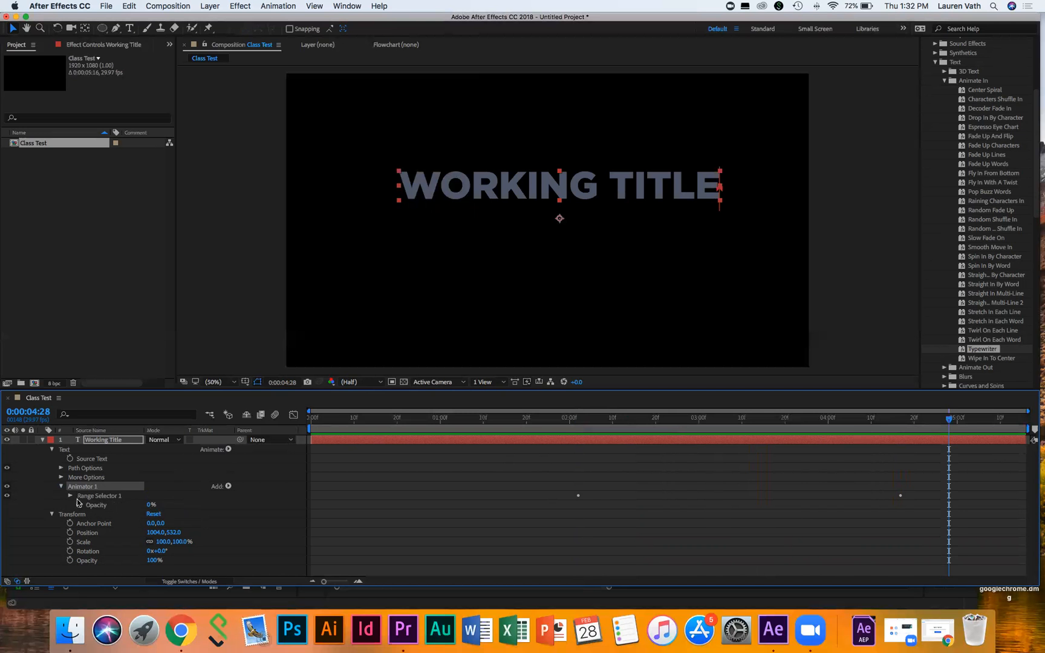
Step: Expand Range Selector 1 and scrub from the 0% Start keyframe at 2:02 to 100% at 4:17
click(70, 496)
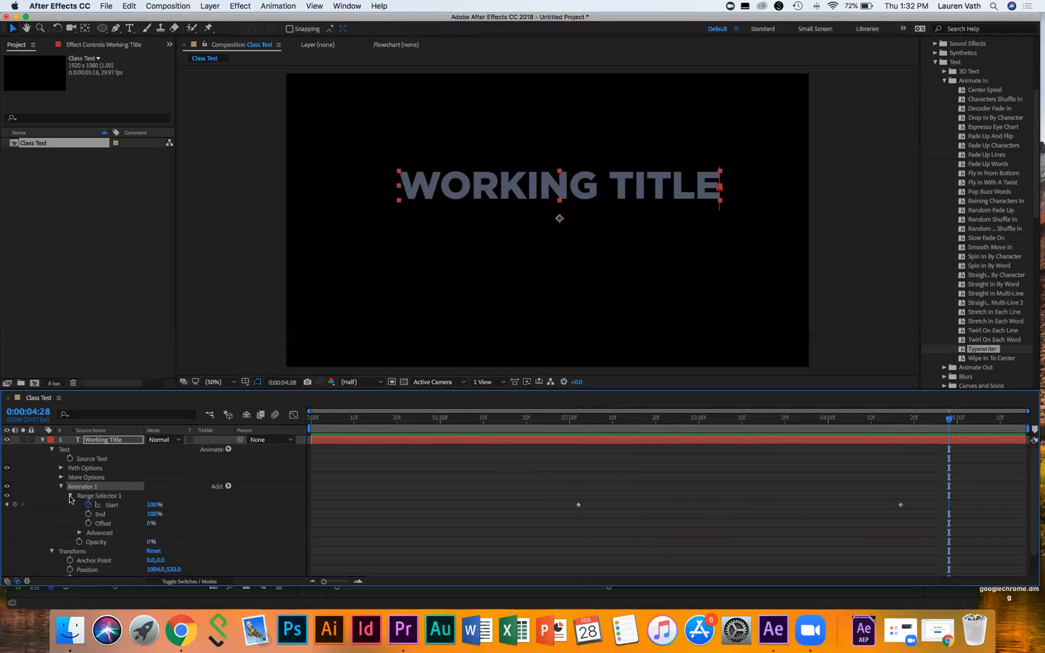
click(575, 418)
click(581, 420)
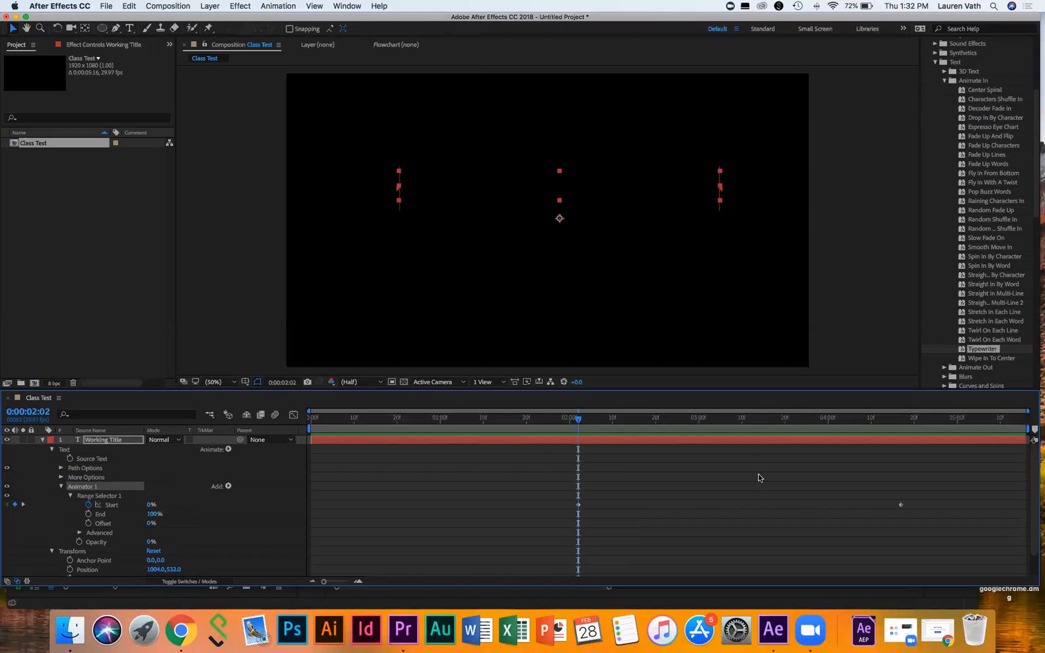
drag(579, 419, 900, 427)
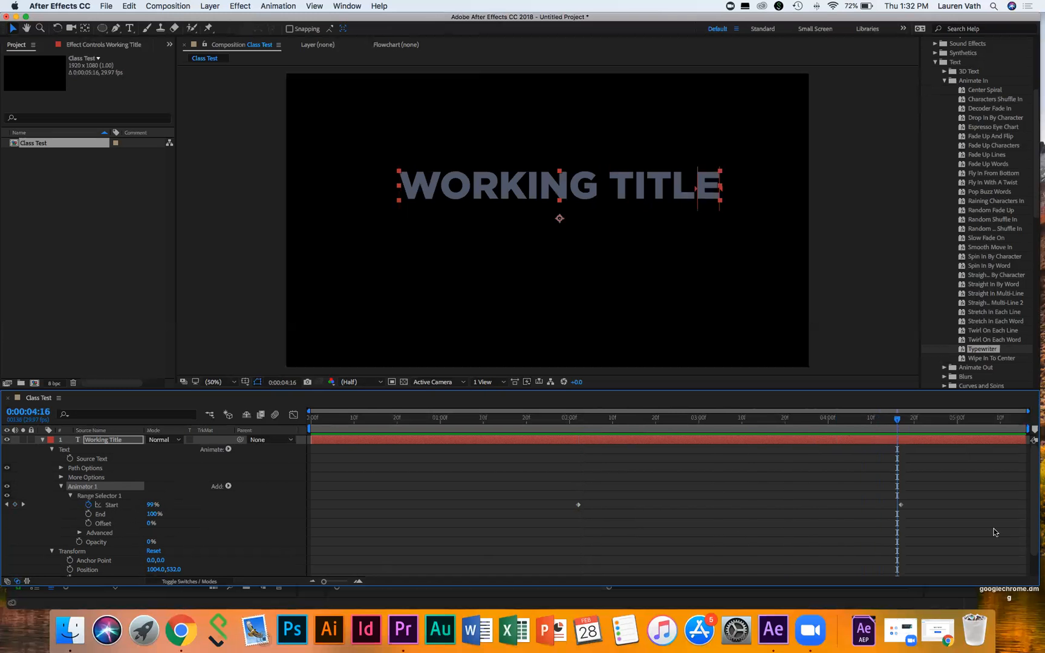
drag(898, 420, 901, 420)
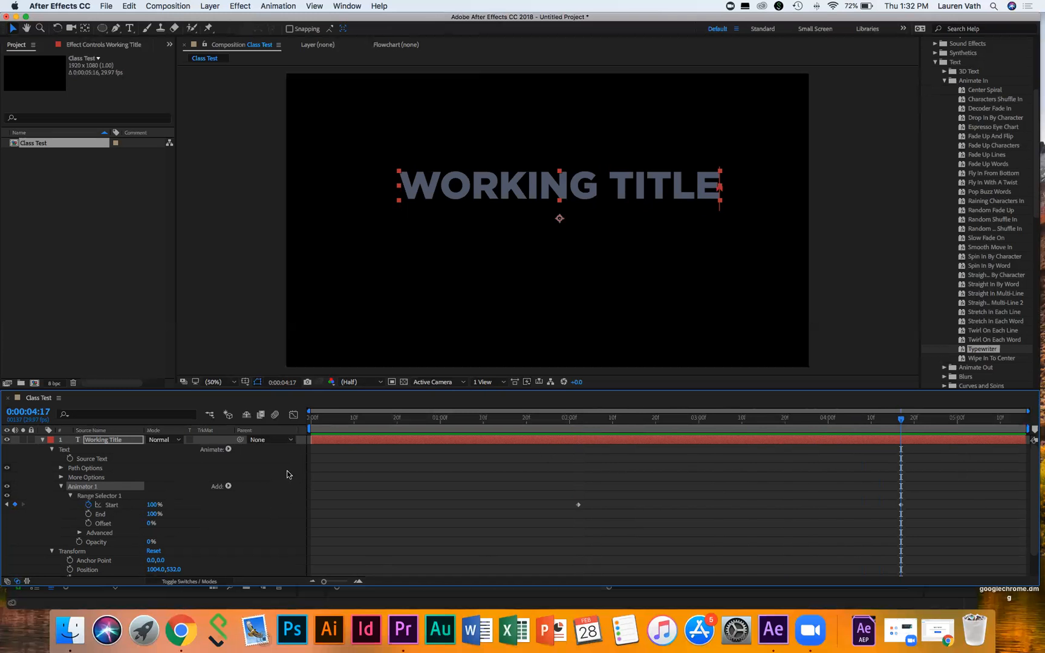
Step: Expand the text's More Options and scrub the type-on with Character anchor grouping
click(61, 468)
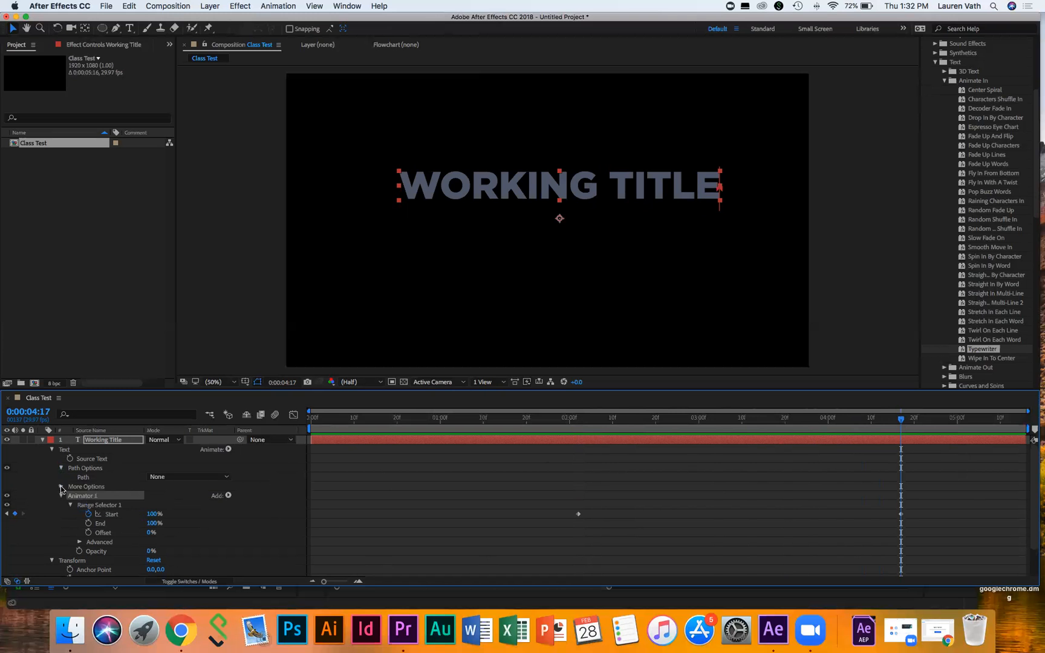
click(61, 487)
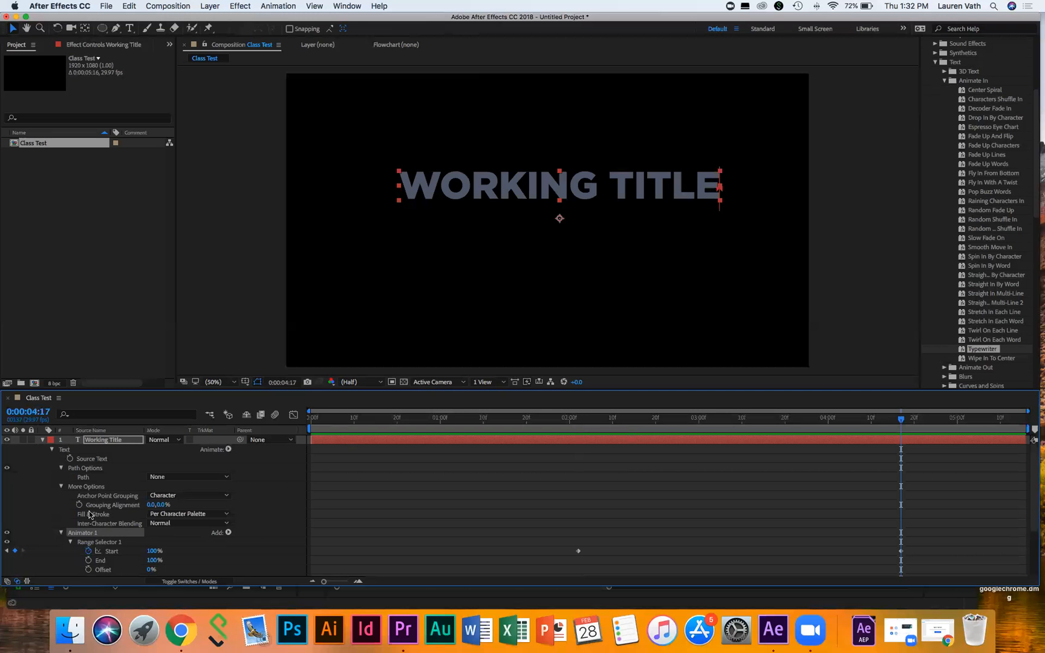
click(177, 497)
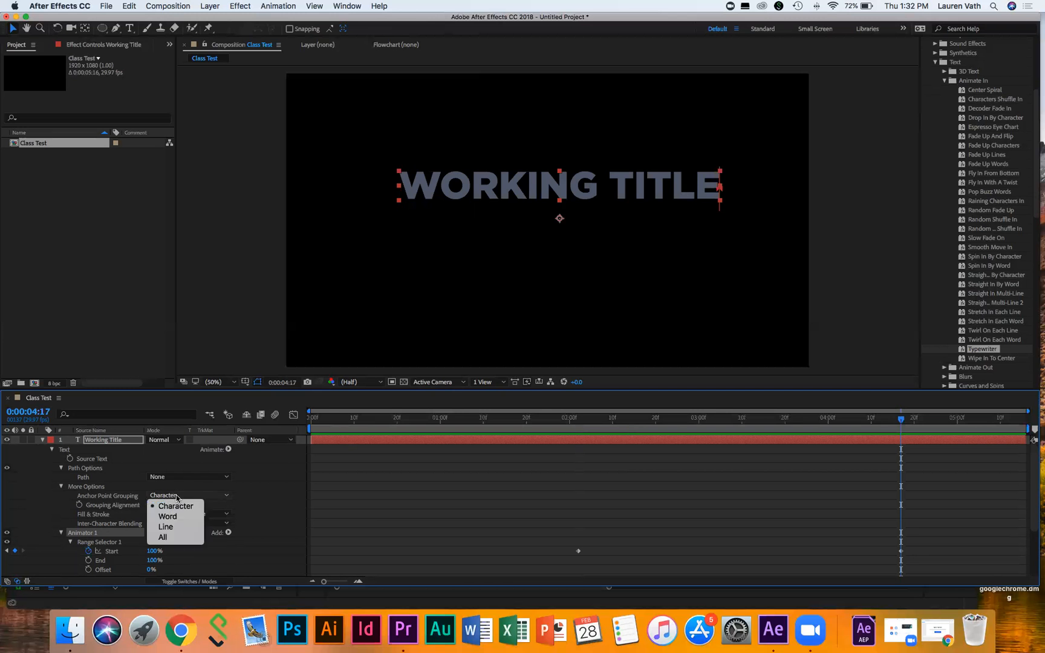
click(159, 506)
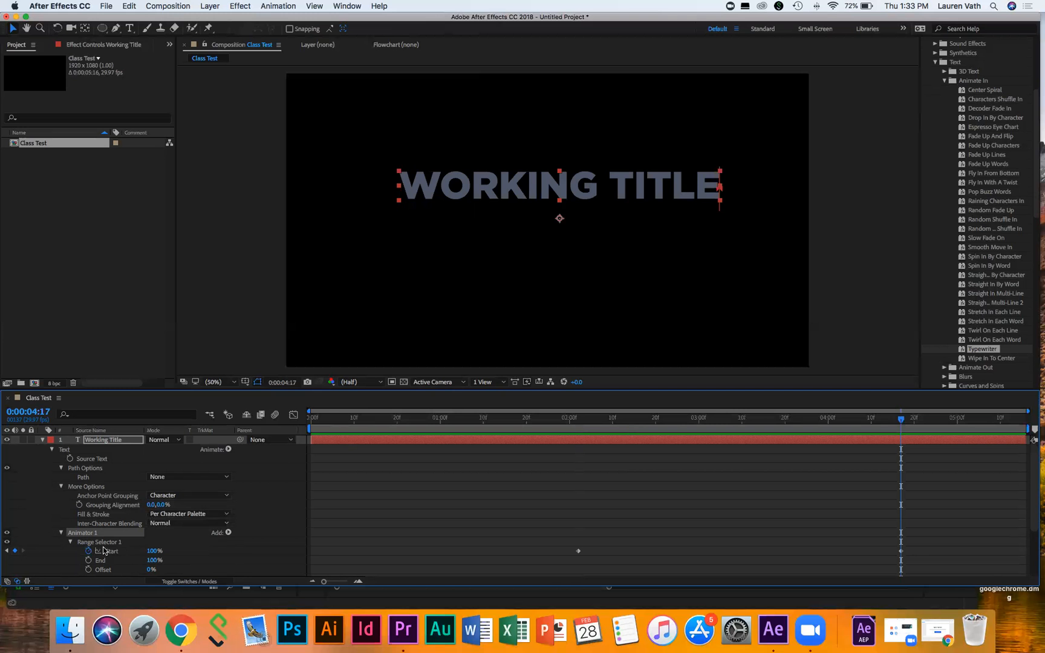
click(574, 417)
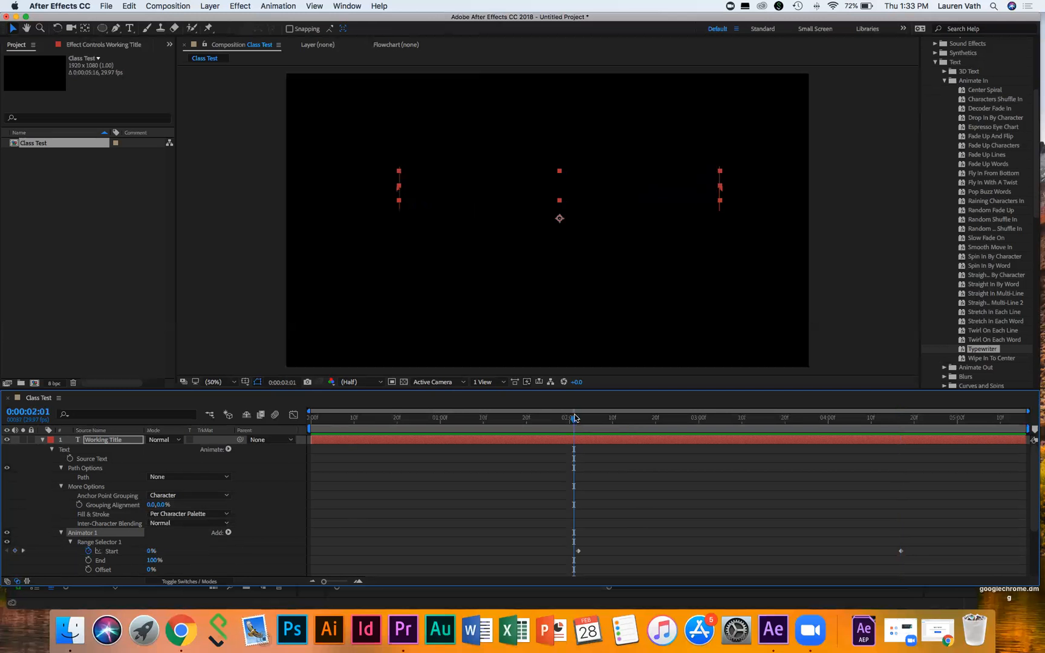
drag(574, 416, 902, 415)
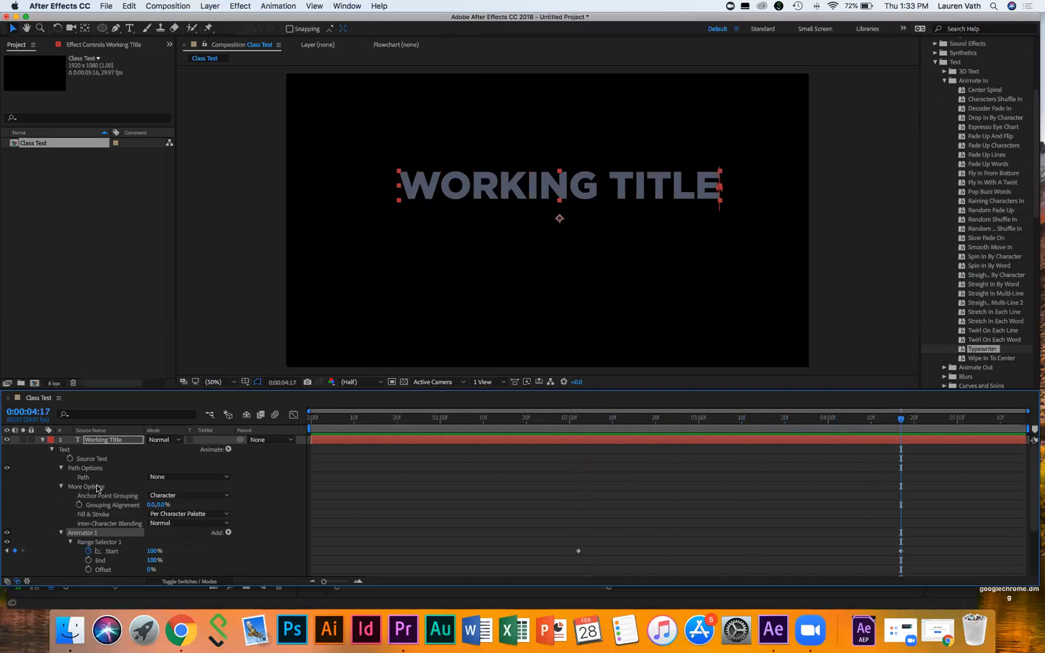
Step: Preview the type-on with Anchor Point Grouping set to Word, then revert it to Character
click(149, 497)
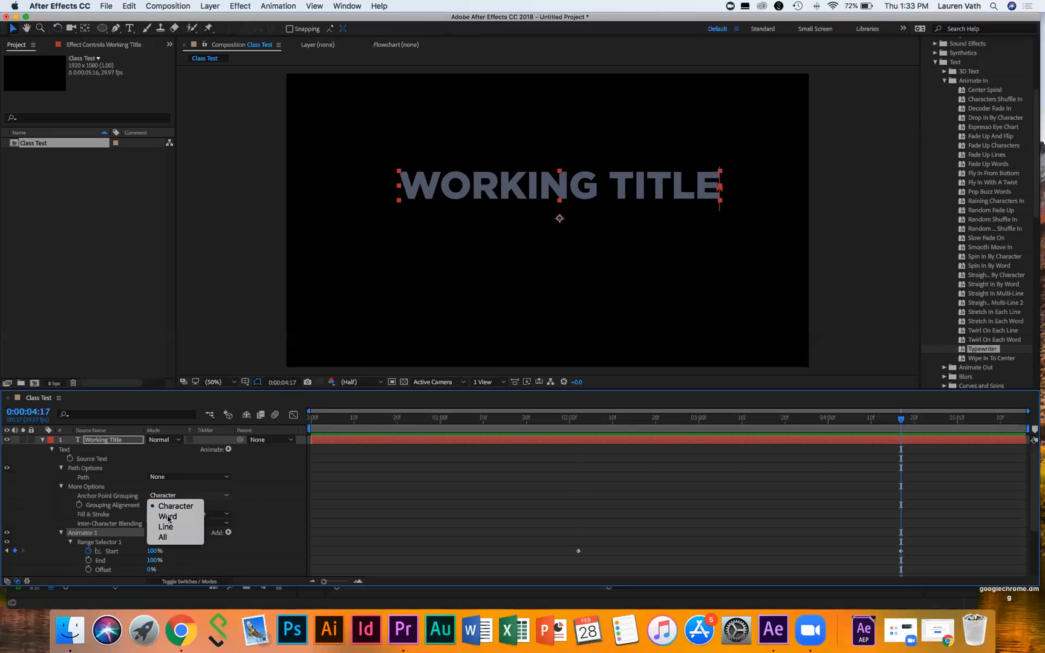
click(162, 517)
click(576, 416)
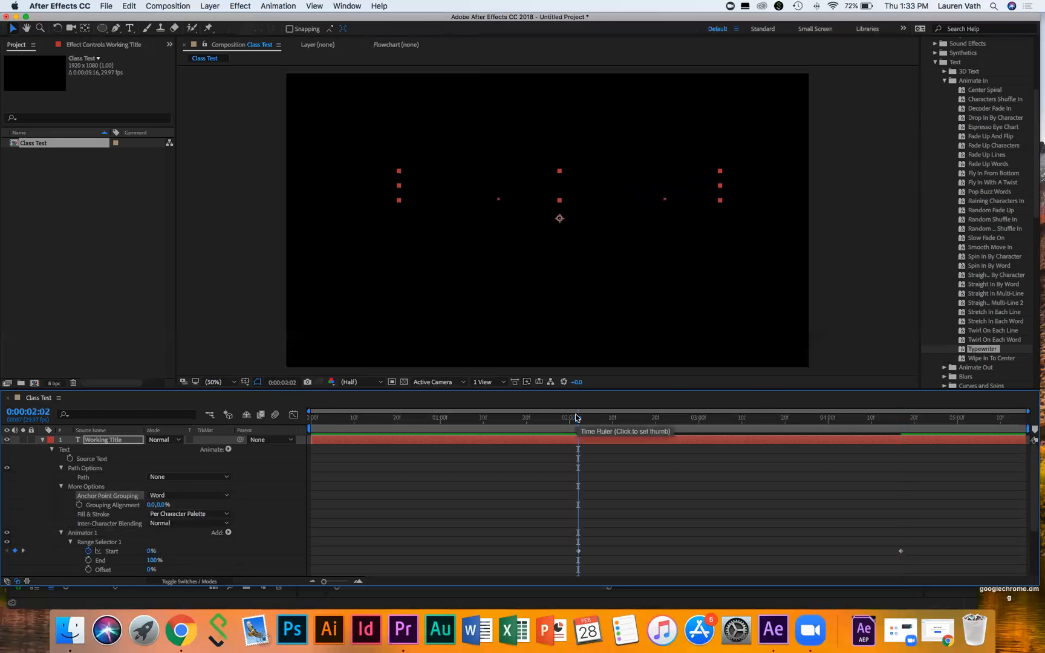
key(space)
key(space)
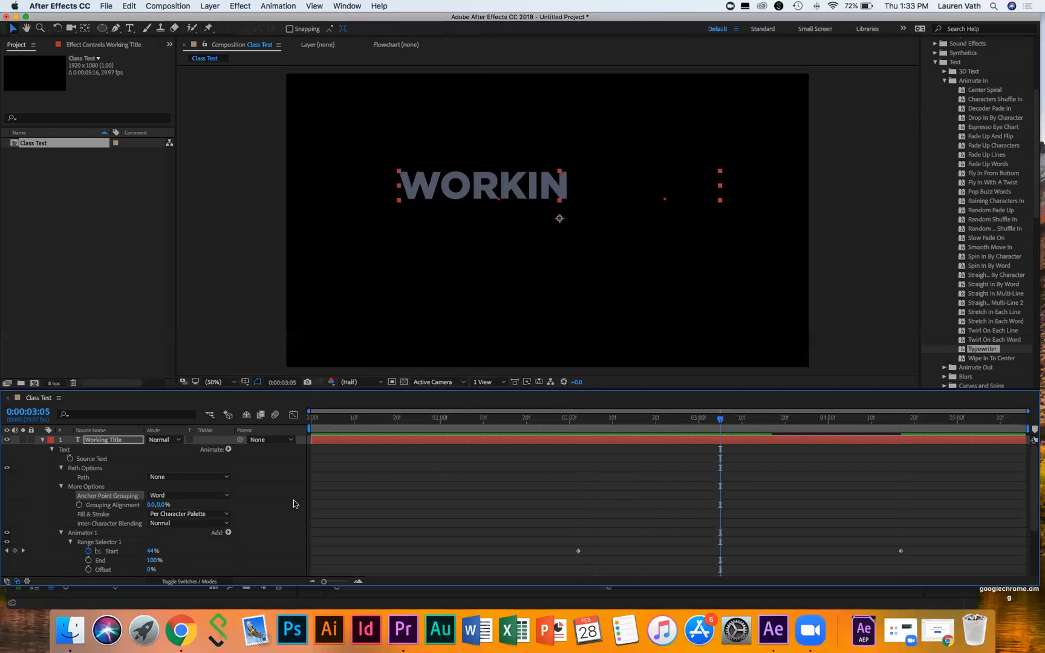
click(172, 495)
click(170, 504)
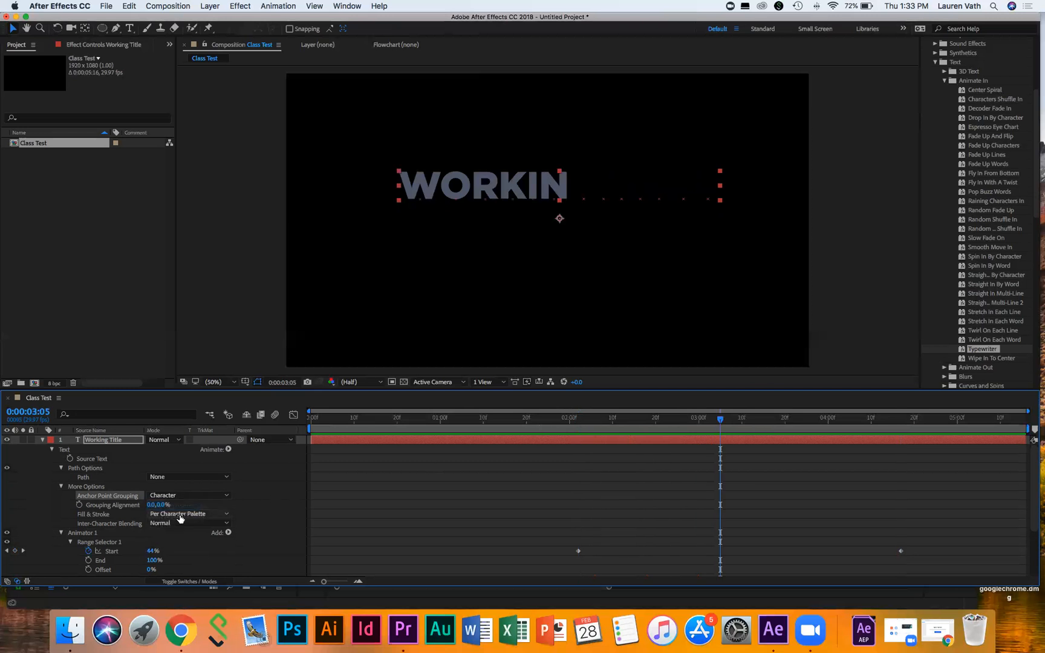
click(177, 515)
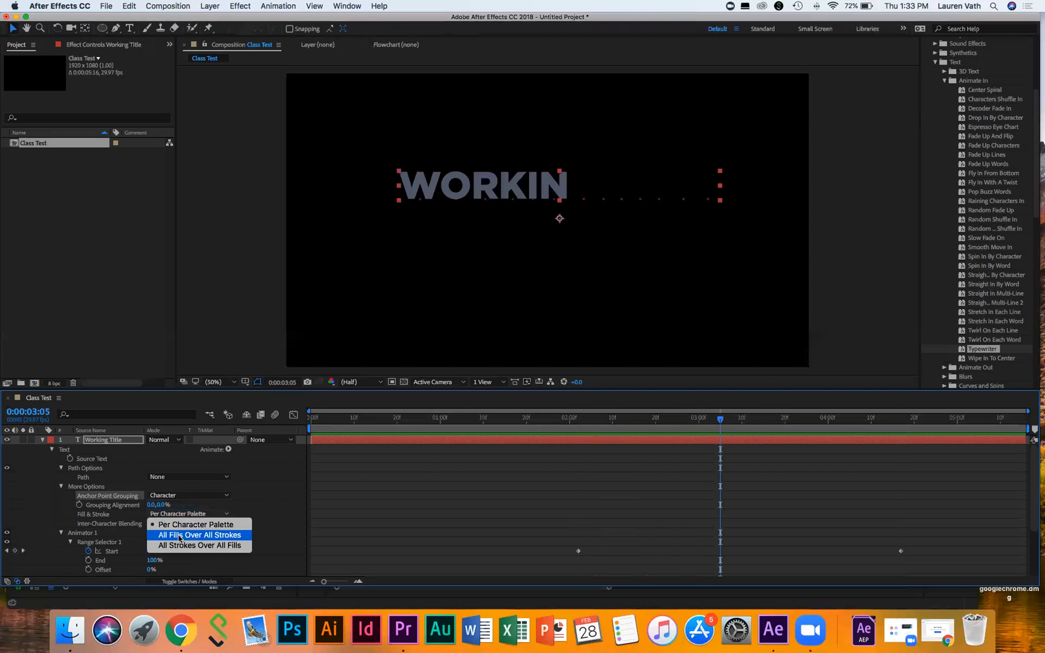
click(269, 491)
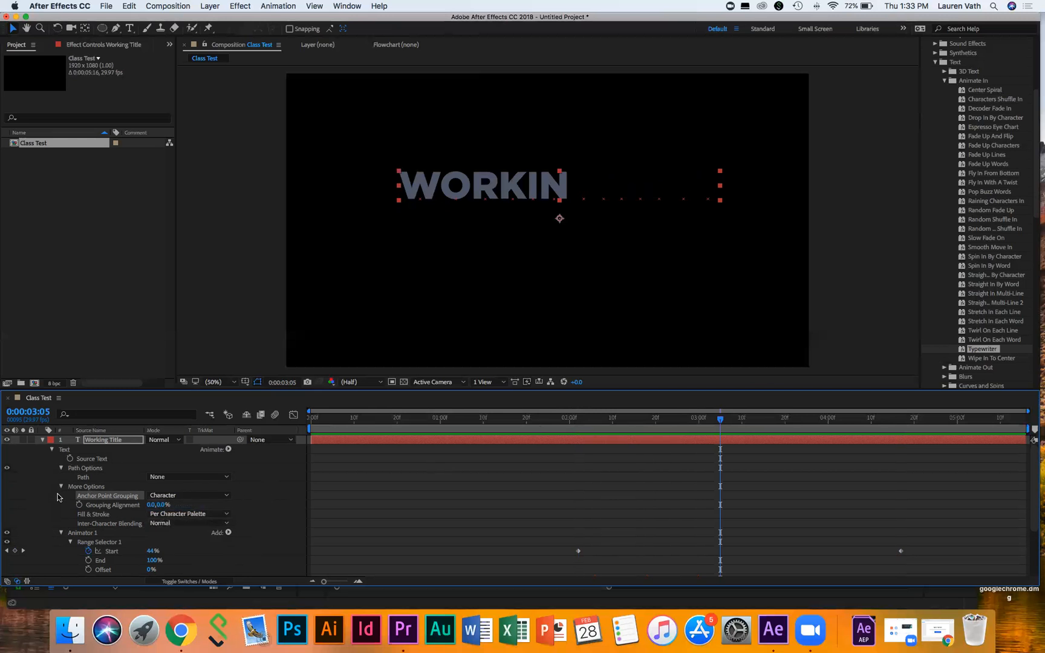
scroll(68, 544, down, 5)
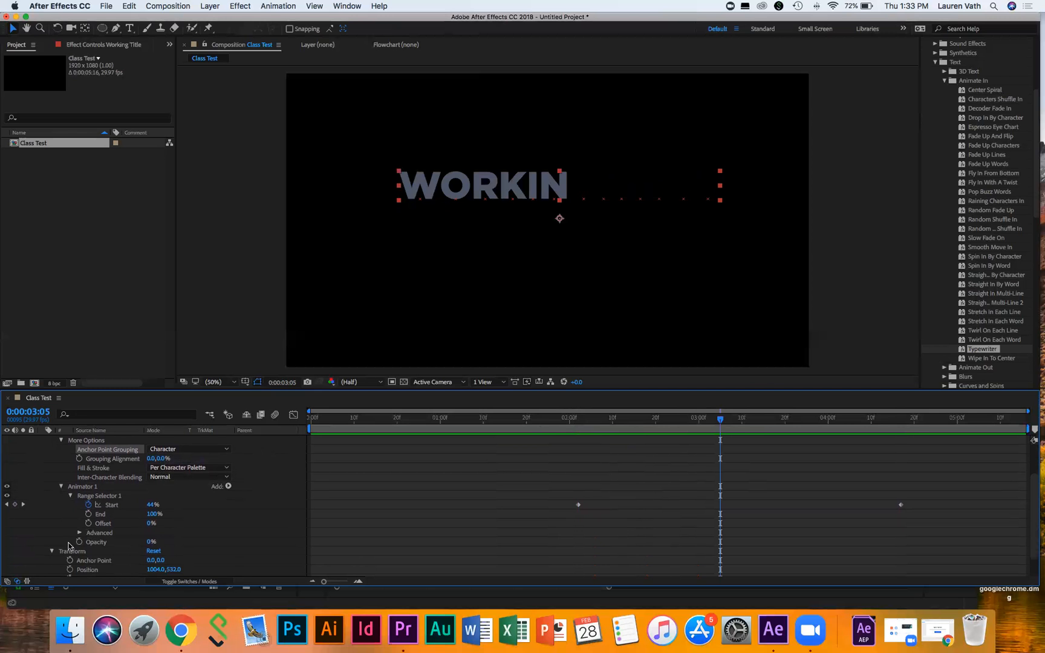
Step: Set the range selector's Advanced Based On to Words and preview the reveal
click(79, 509)
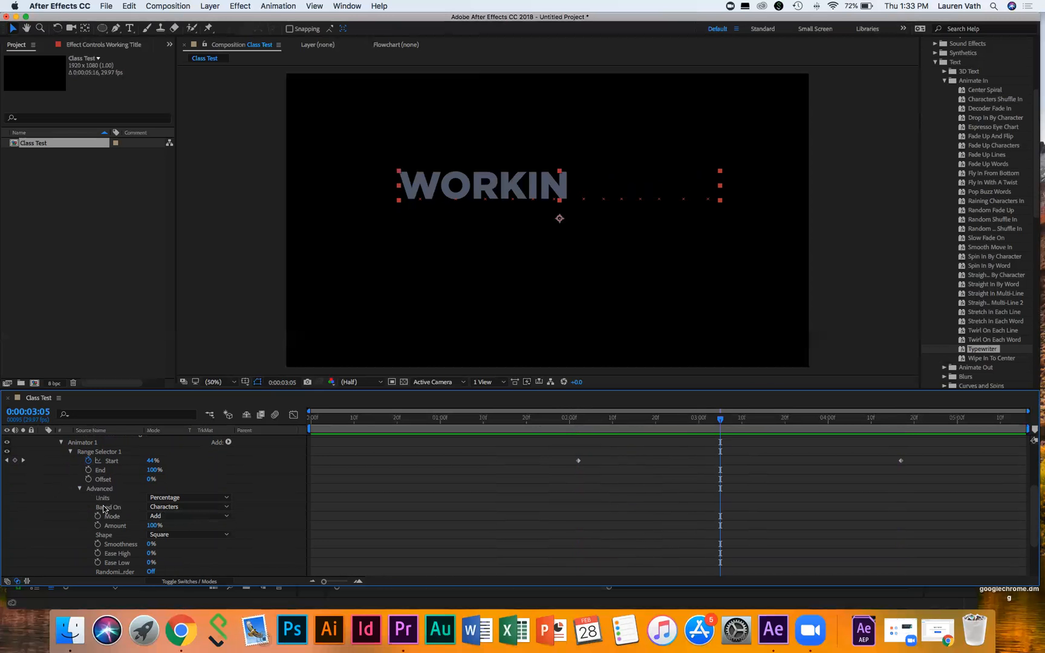
click(180, 508)
click(189, 537)
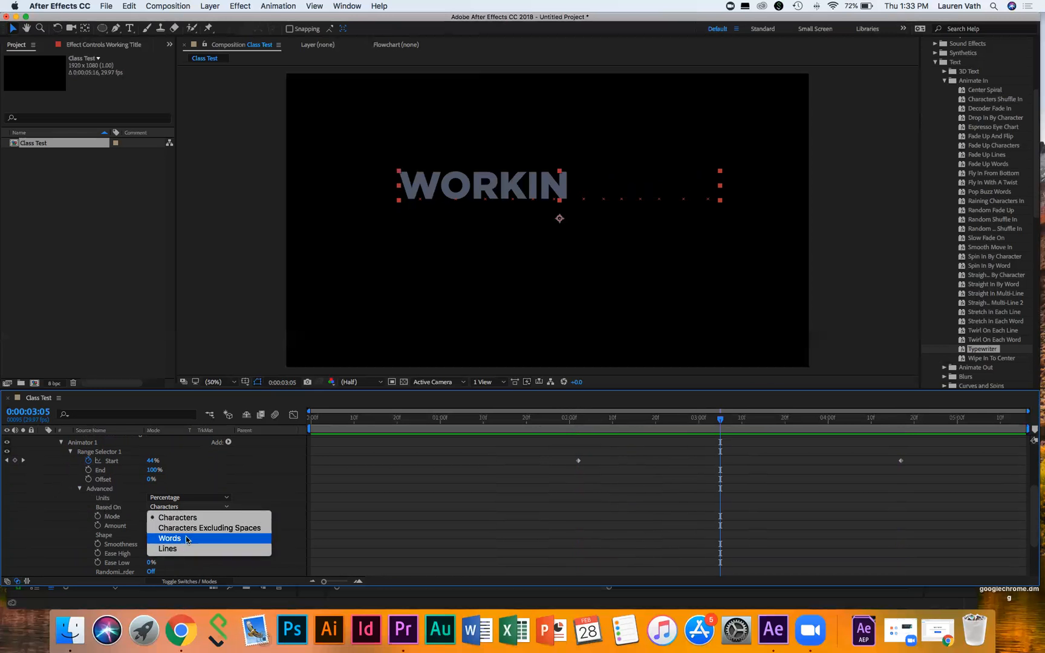
click(574, 416)
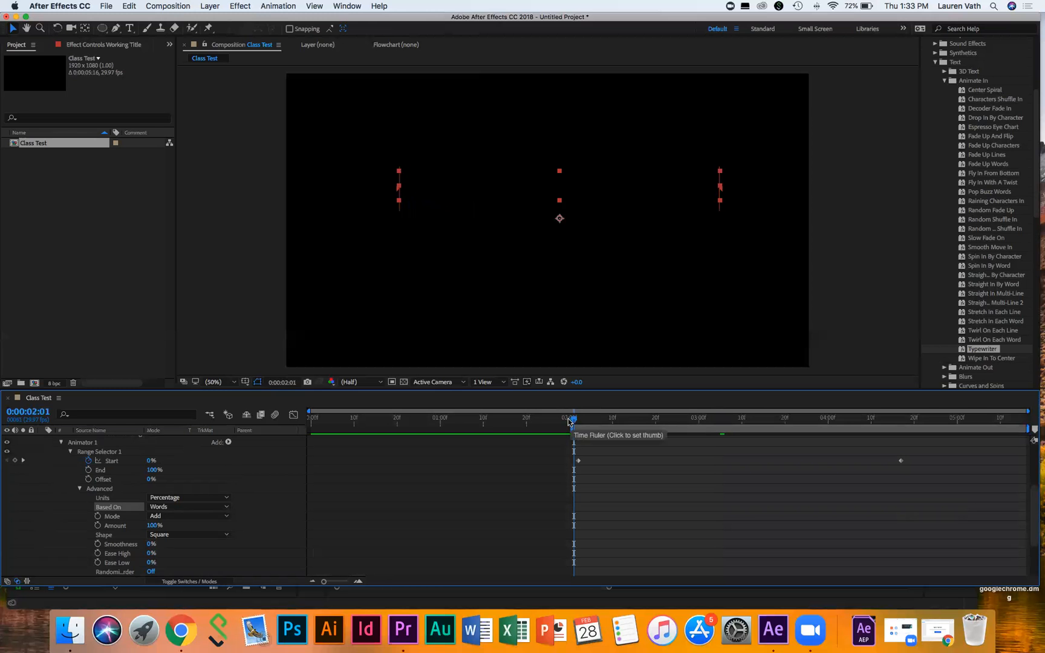
key(space)
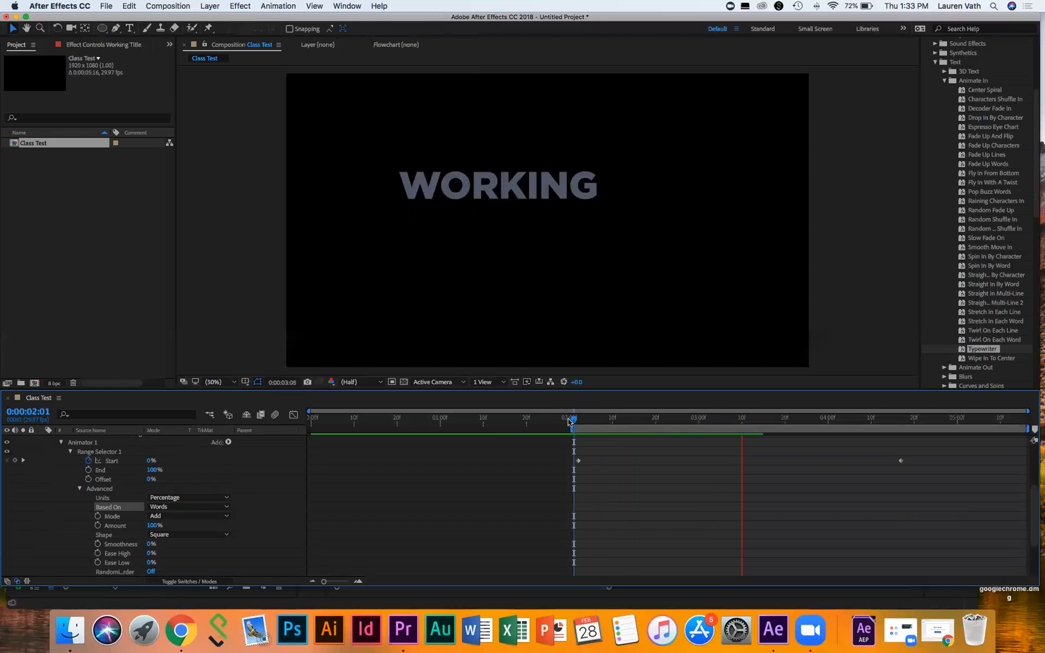
key(space)
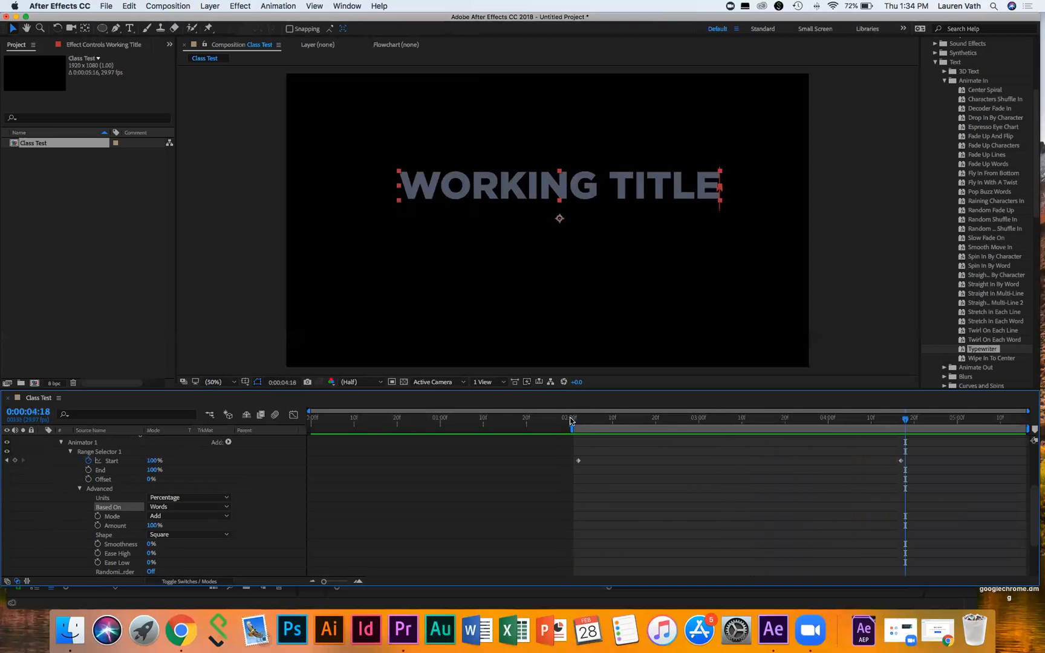
Step: Switch Based On to Lines and preview the line-based reveal
click(175, 507)
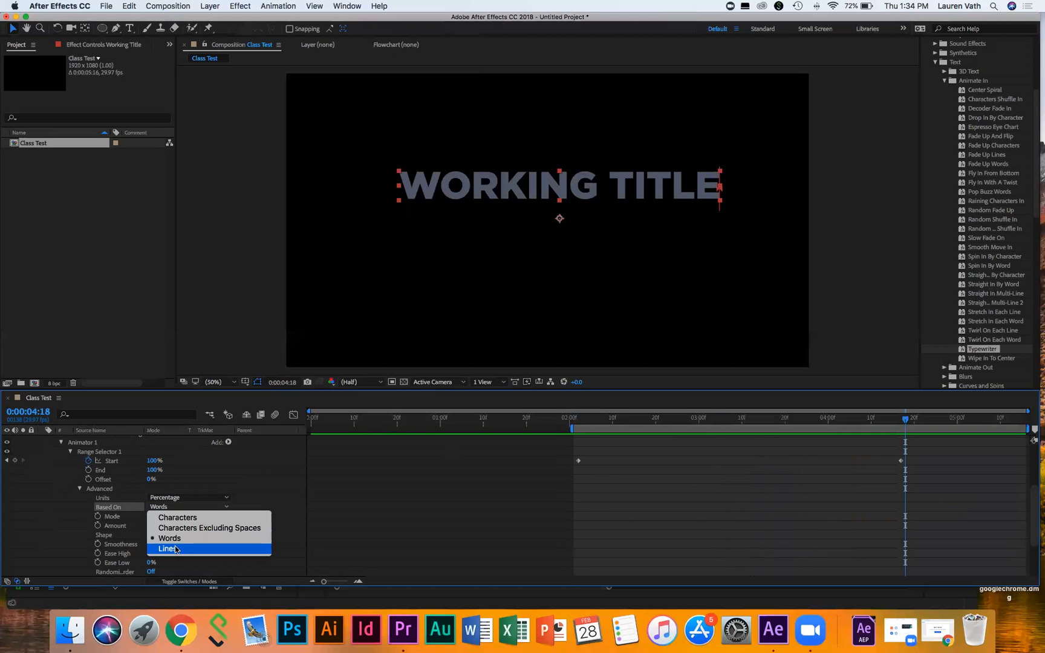
key(Return)
click(578, 417)
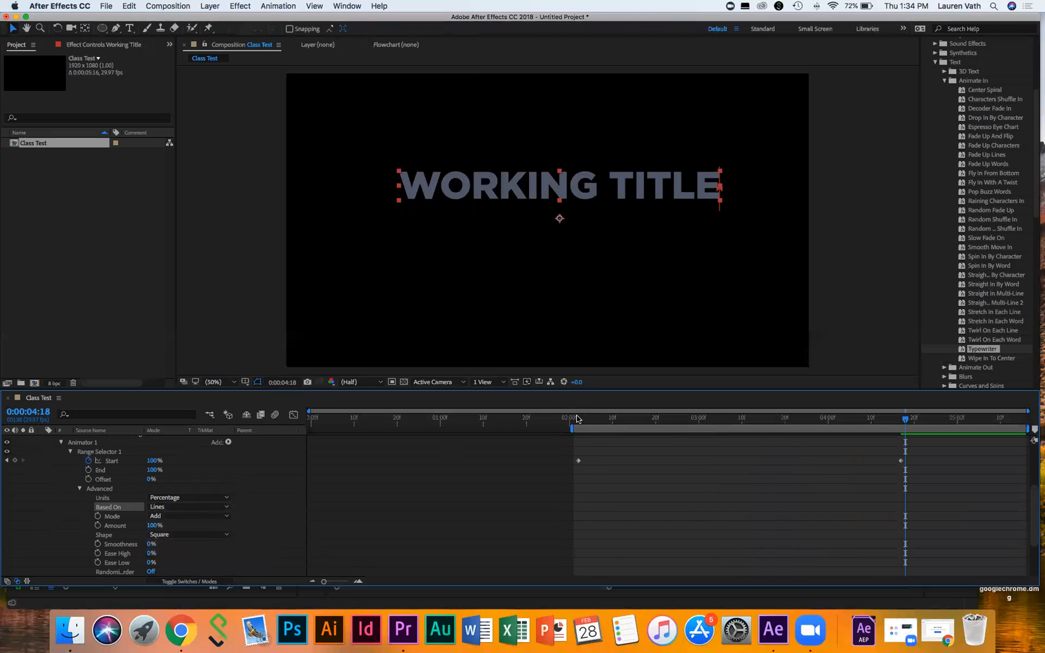
key(space)
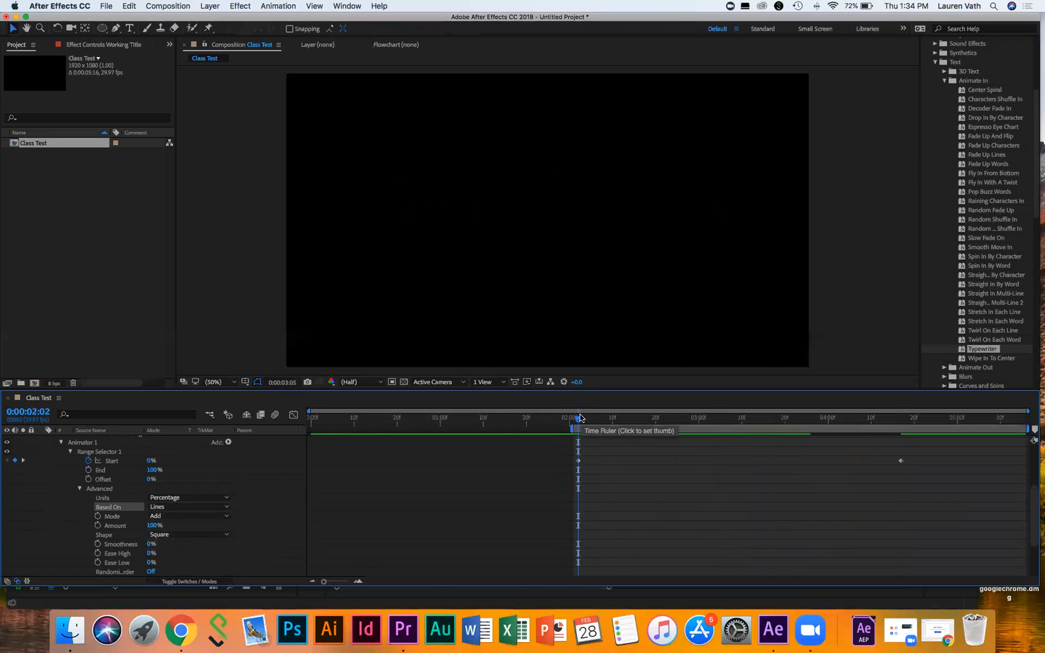
Step: Set Based On to Characters and preview the full character-by-character type-on
click(194, 508)
click(194, 521)
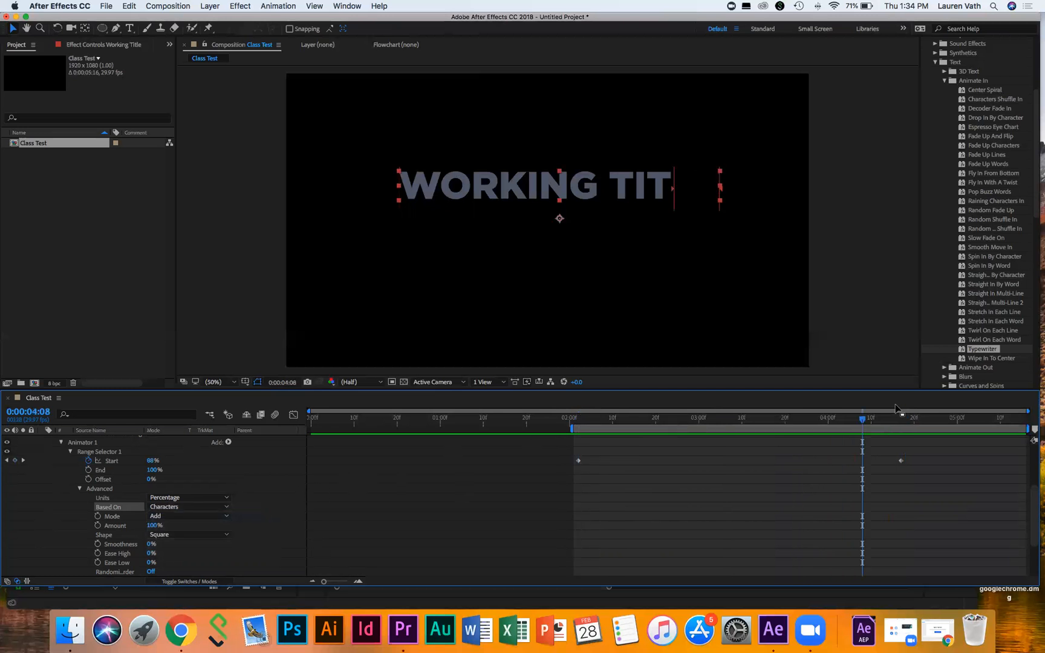
click(584, 417)
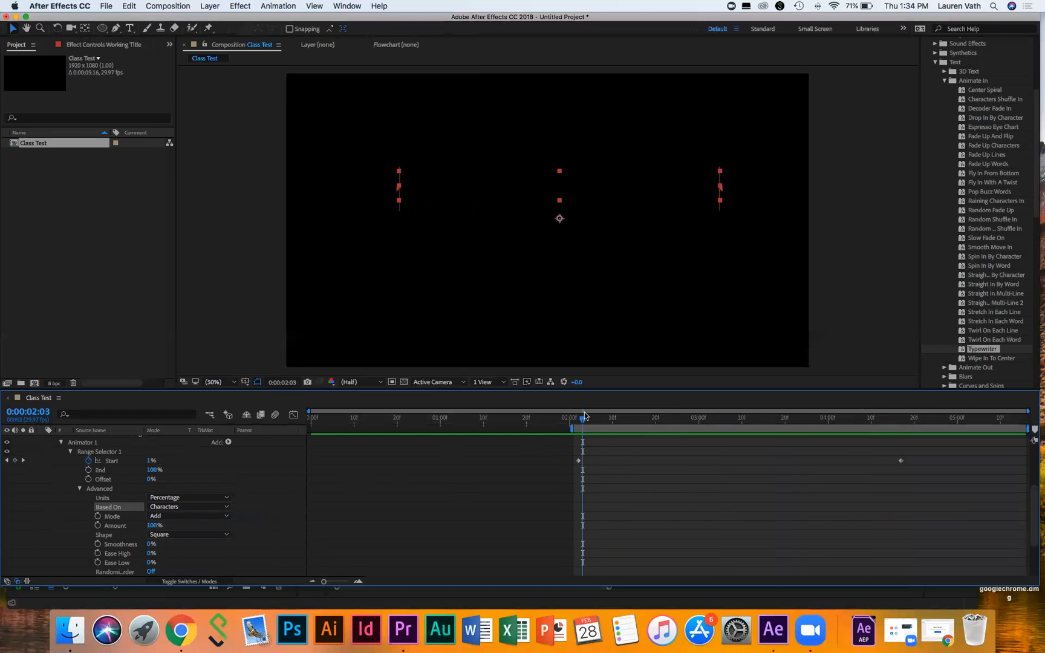
key(space)
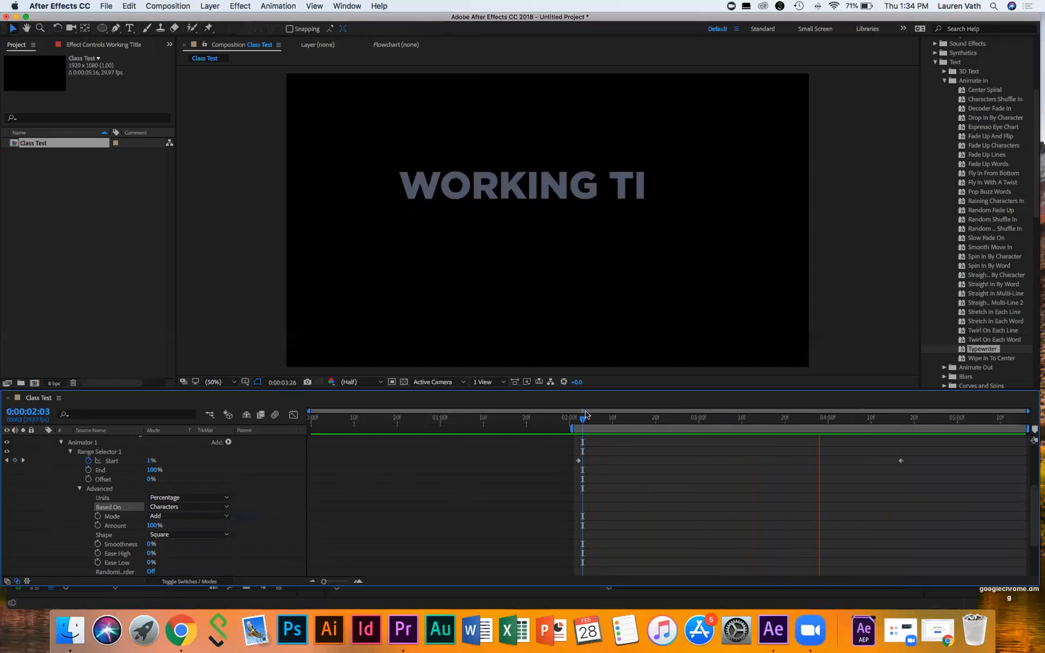
key(space)
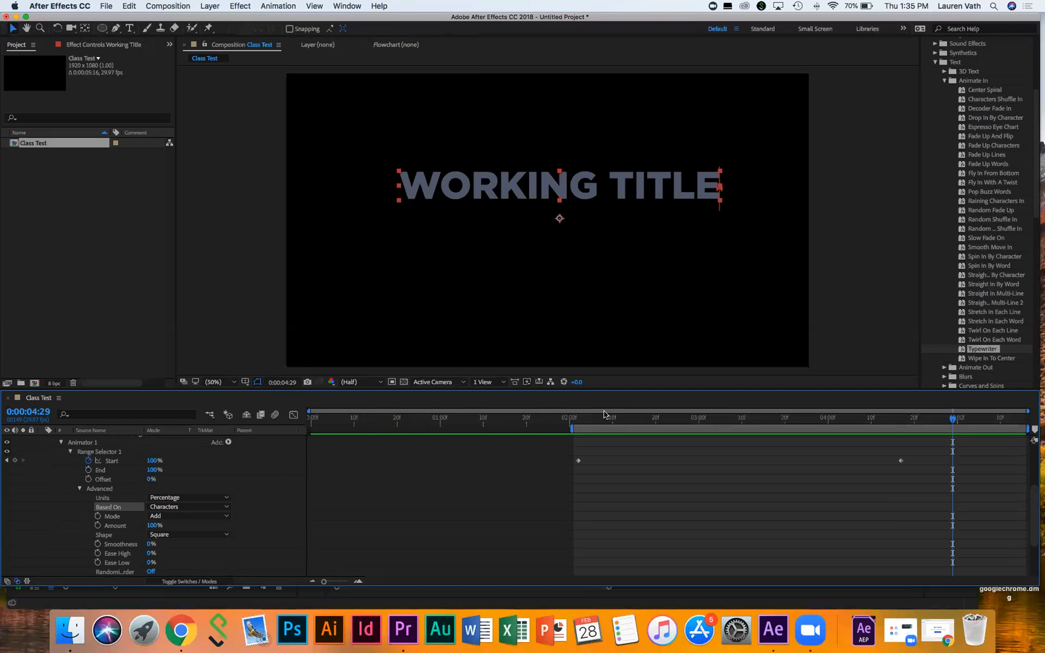
Step: In Premiere Pro, lengthen the N61A6883 clip to 37:14
click(401, 630)
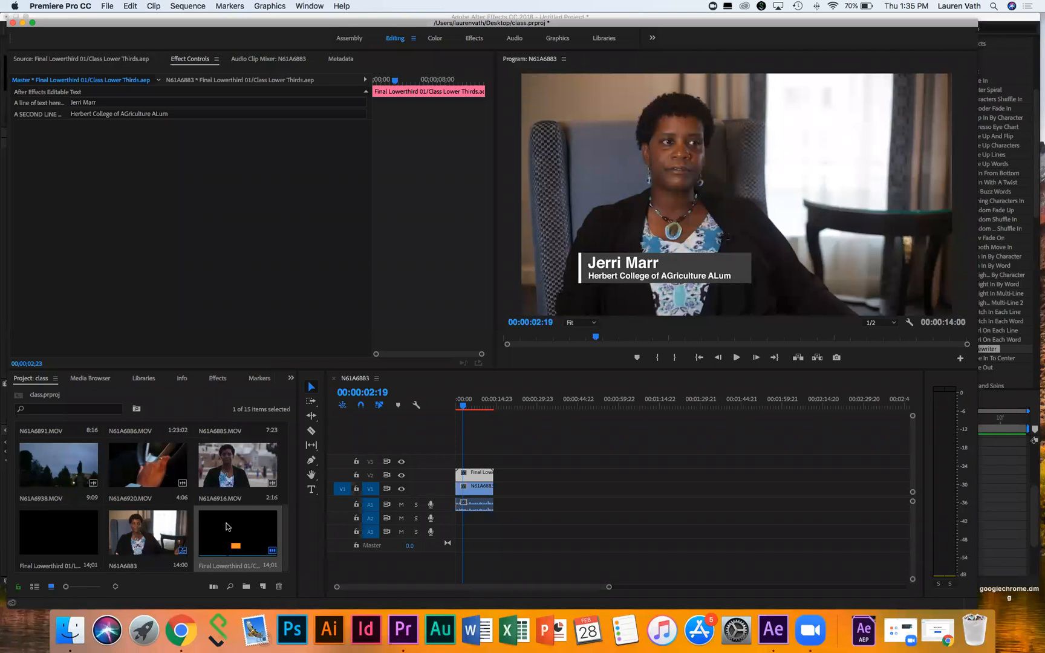
drag(490, 487, 558, 487)
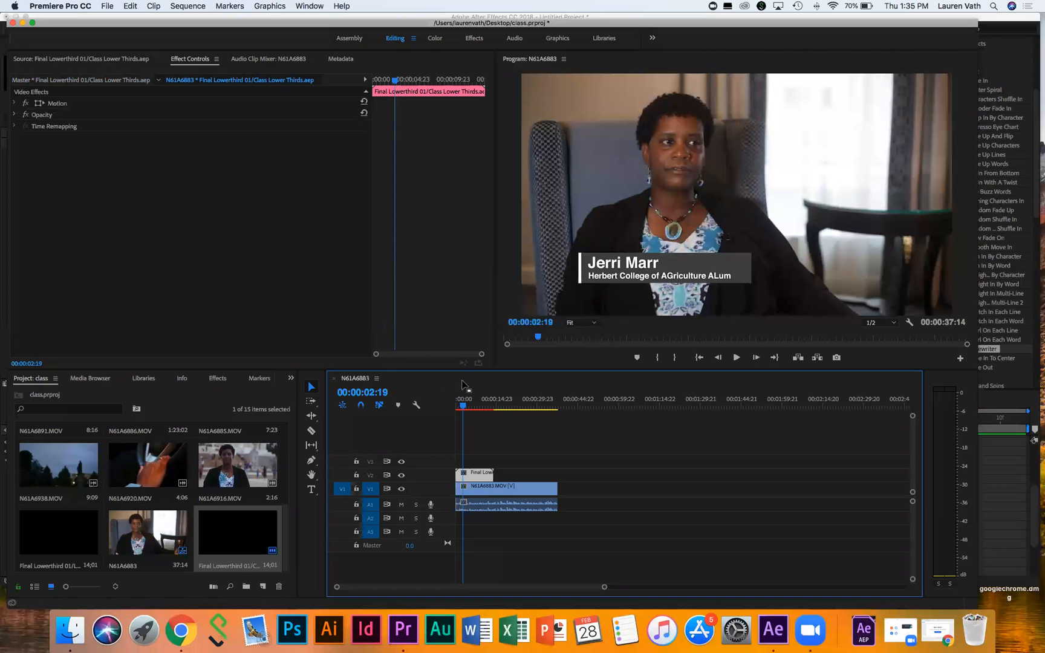
click(471, 404)
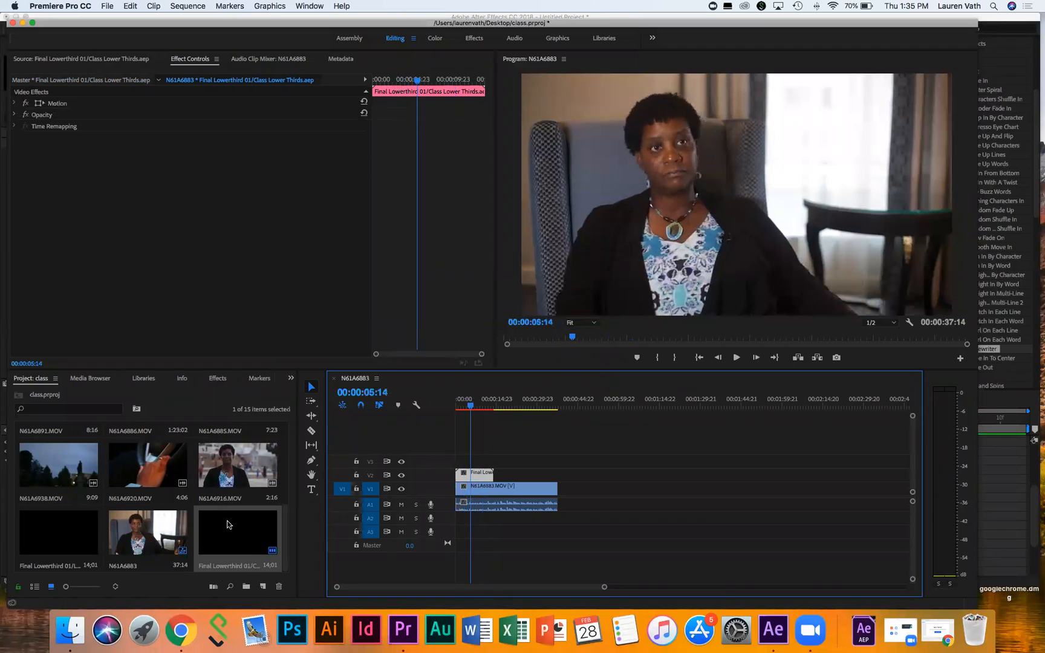
Step: Place another Final Lowerthird 01 graphic on V2 later in the sequence and play it back
drag(233, 532, 519, 478)
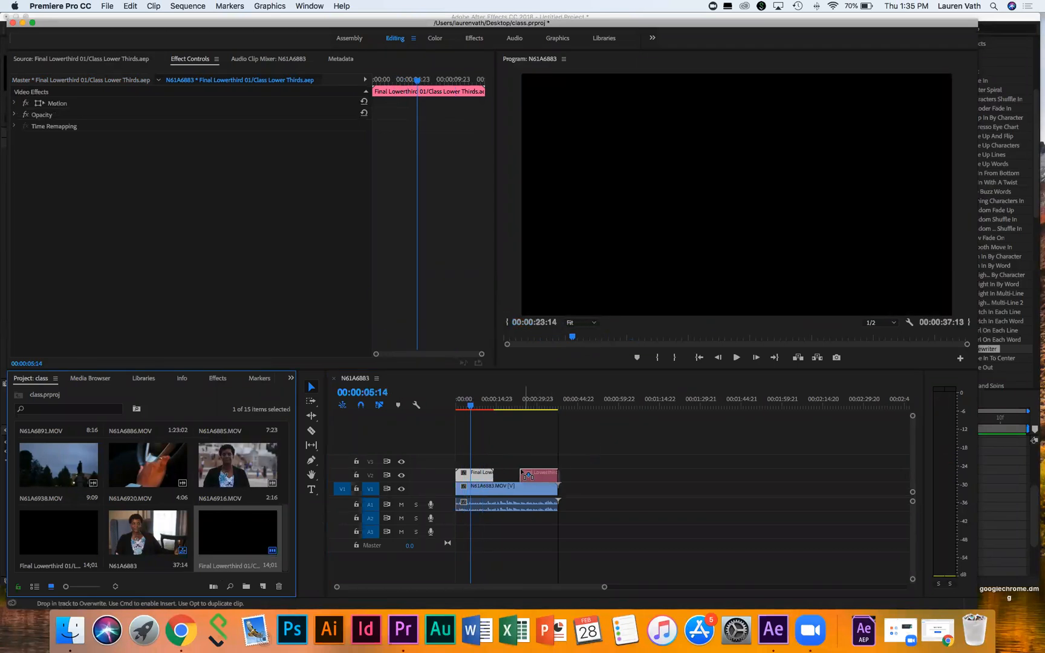
click(521, 404)
key(space)
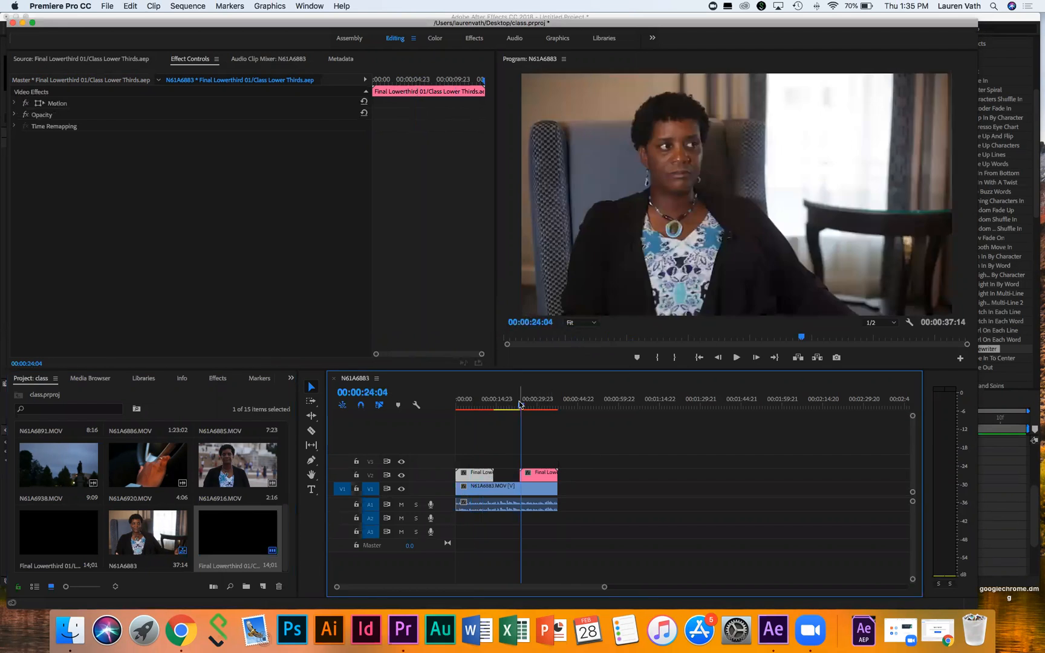